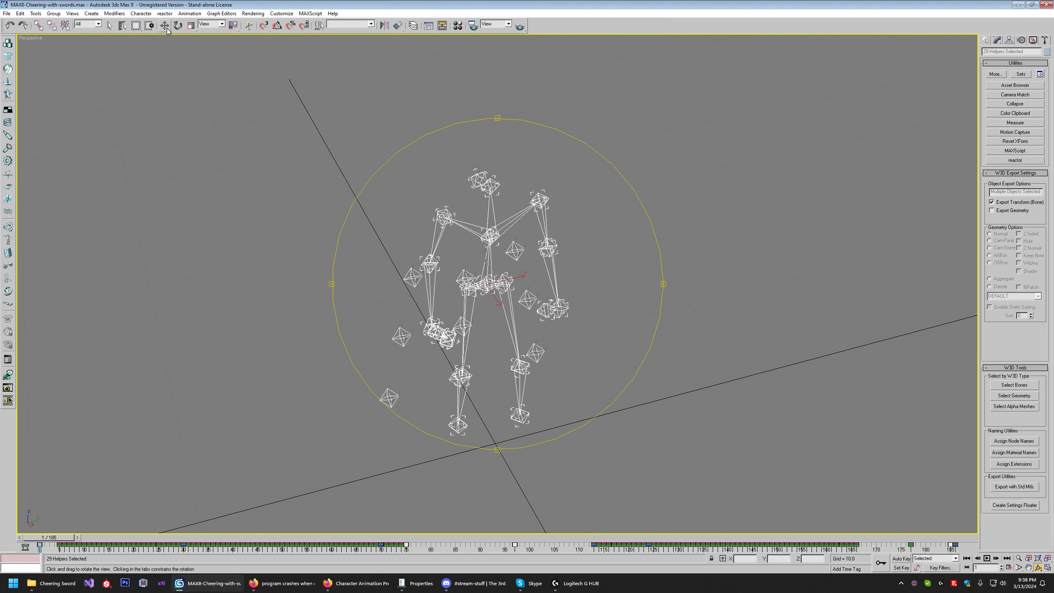
- Select the three loose helpers beside the skeleton's hand and move them away from the skeleton along the Y axis
left_click(637, 170)
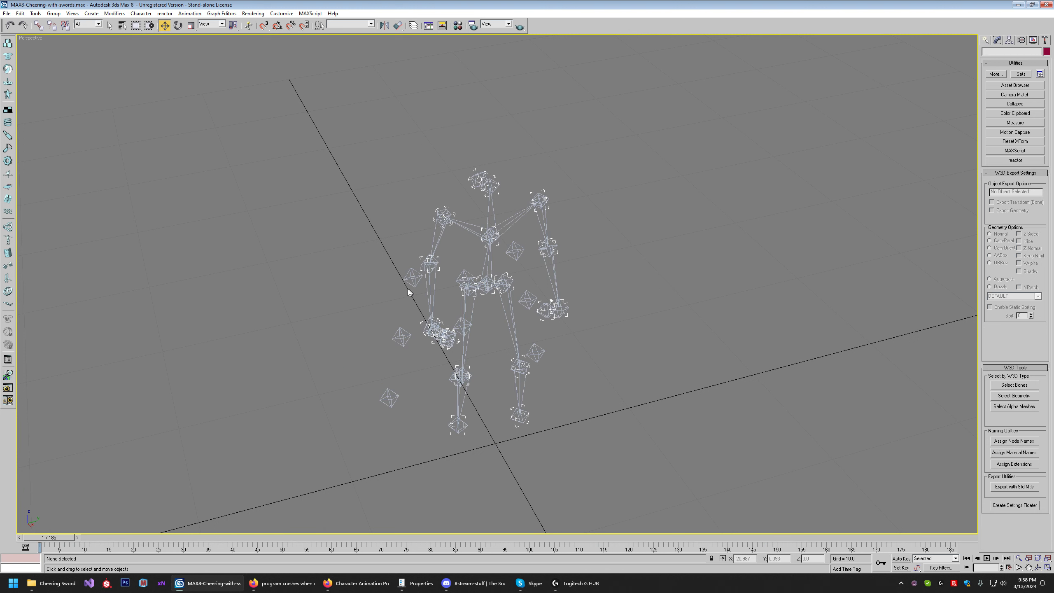
left_click_drag(347, 237, 413, 456)
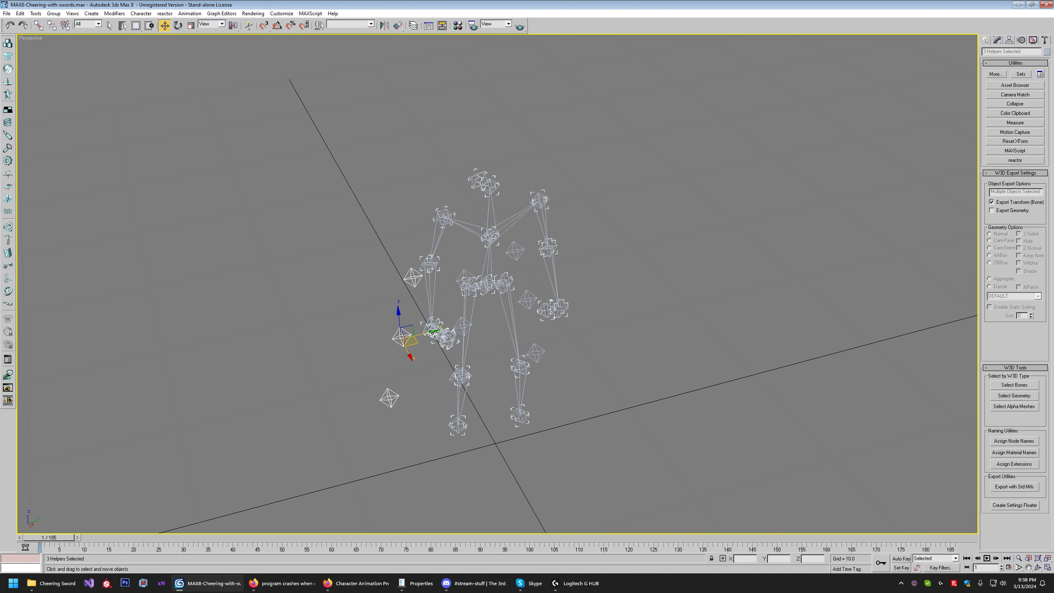
left_click_drag(432, 331, 334, 353)
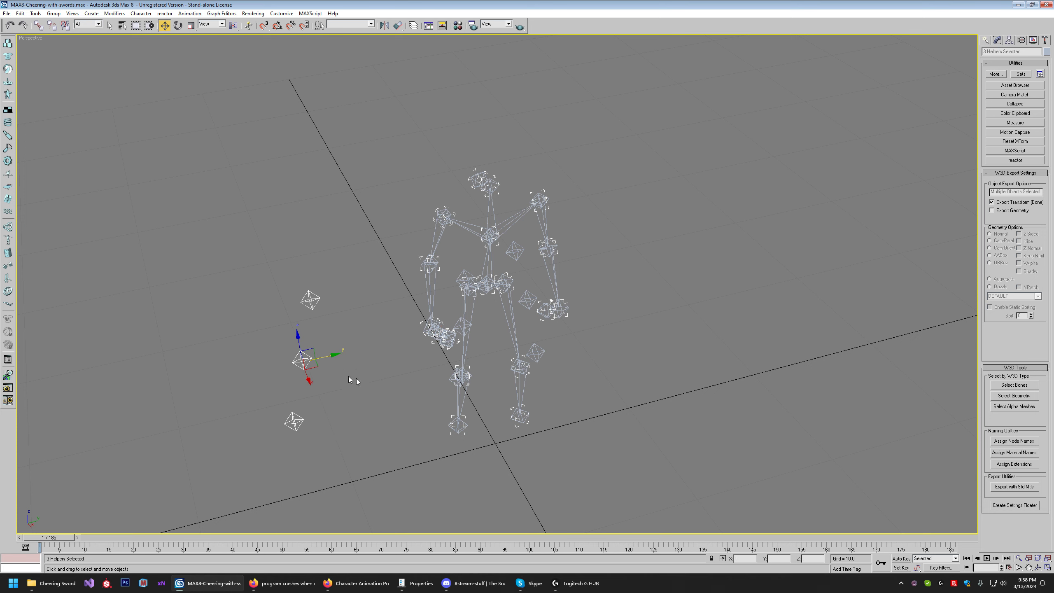
- Move the three loose helpers on the opposite side of the skeleton outward, away from the middle trio
left_click(1038, 568)
left_click_drag(439, 359, 495, 362)
scroll(593, 346, "down", 3)
right_click(426, 355)
left_click_drag(427, 355, 455, 456)
left_click_drag(416, 385, 266, 374)
left_click_drag(50, 540, 50, 581)
- Try moving all of the skeleton's linked bones together at frame 1, and undo the move
left_click(1040, 569)
left_click_drag(705, 319, 546, 349)
middle_click_drag(541, 307, 565, 307)
right_click(563, 305)
left_click(480, 208)
left_click_drag(479, 207, 539, 394)
mouse_move(537, 297)
left_mouse_down()
mouse_move(626, 297)
mouse_move(530, 304)
left_mouse_up()
key("ctrl+z")
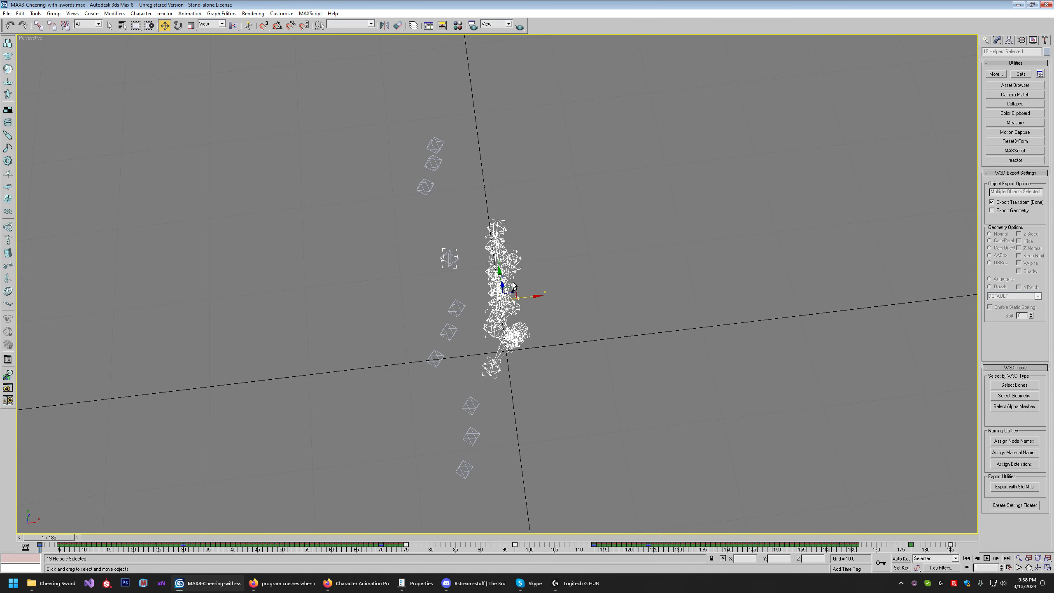
- Try moving the forearm bone BAT_FARML along the X axis at frame 1, undo the move and clear the selection
left_click(1037, 567)
left_click_drag(639, 338, 545, 367)
right_click(566, 309)
left_click(566, 309)
left_click(497, 298)
left_click(621, 354)
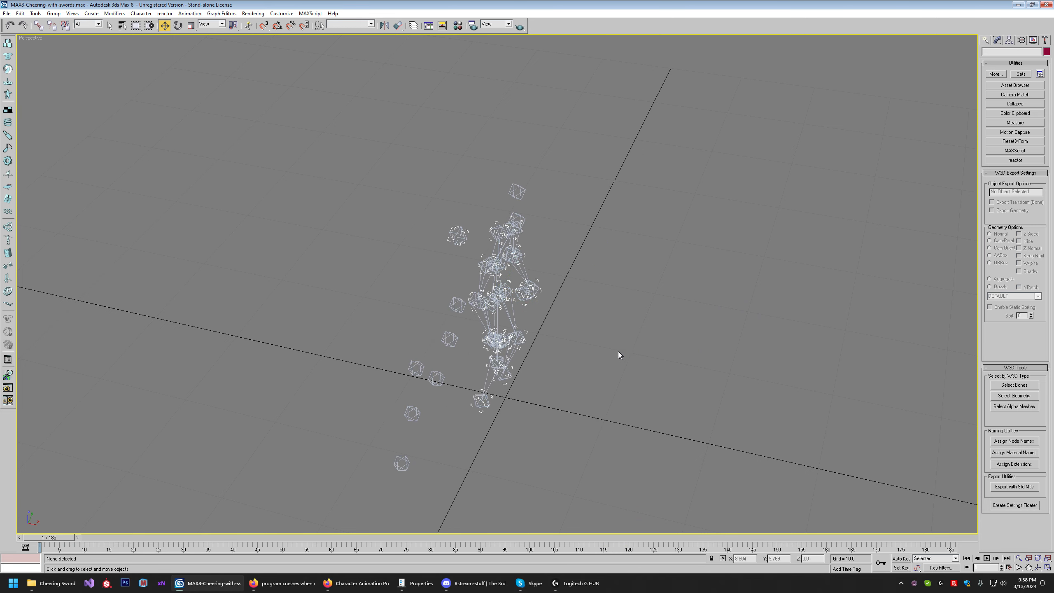
scroll(516, 321, "up", 4)
left_click(452, 240)
left_click_drag(482, 245, 512, 250)
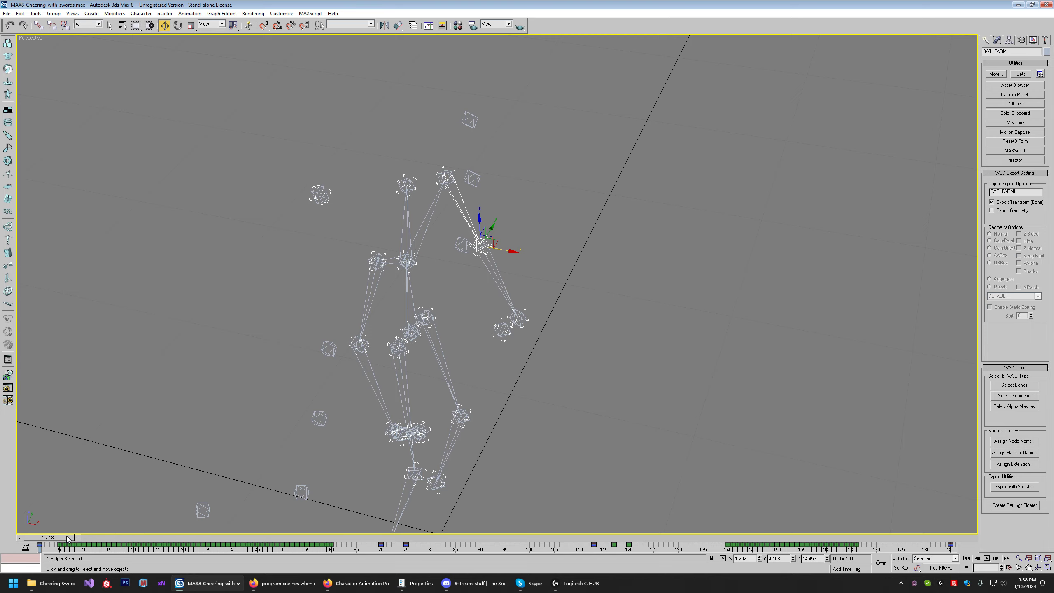
mouse_move(60, 537)
left_mouse_down()
mouse_move(419, 549)
mouse_move(49, 541)
left_mouse_up()
key("ctrl+z")
left_click(773, 397)
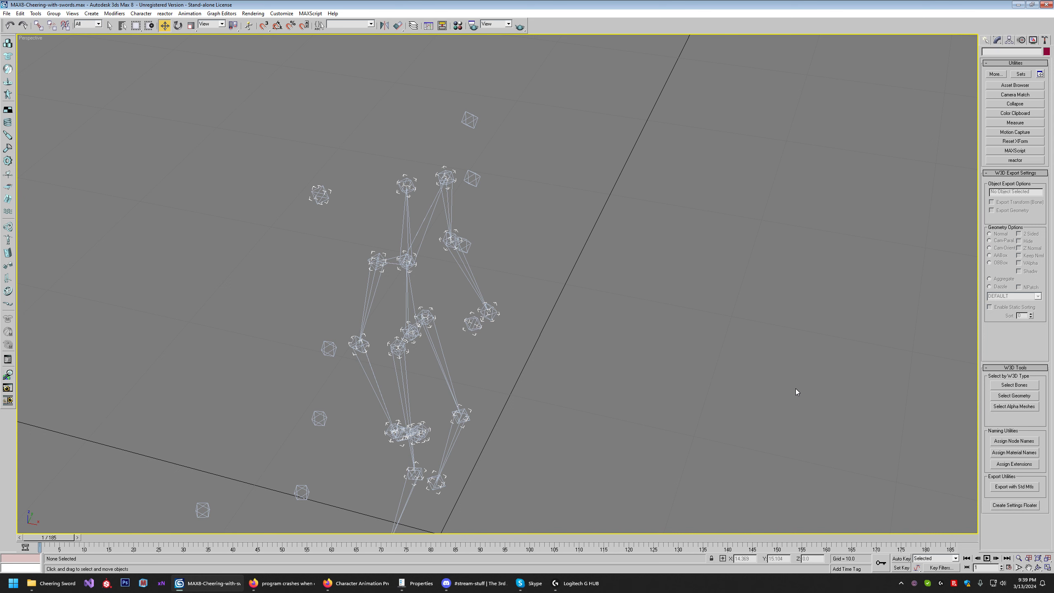
- Turn on Auto Key and move one outer trio of loose helpers toward the skeleton at frame 13
middle_click_drag(767, 401, 628, 382, "alt")
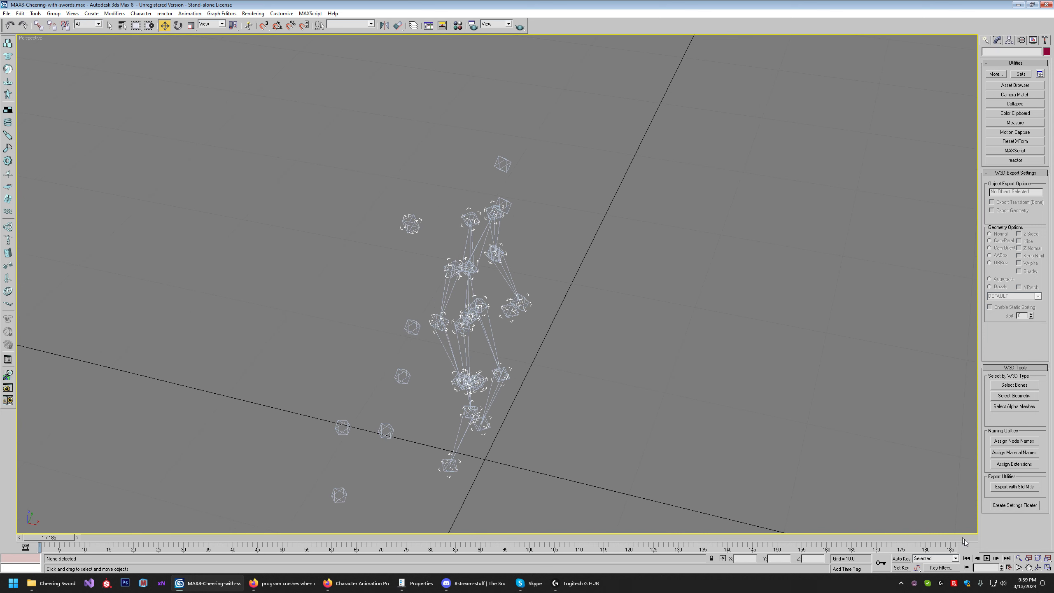
left_click(1038, 567)
left_click_drag(589, 353, 752, 410)
left_click(897, 558)
right_click(456, 312)
left_click_drag(319, 266, 336, 432)
left_click_drag(52, 536, 106, 536)
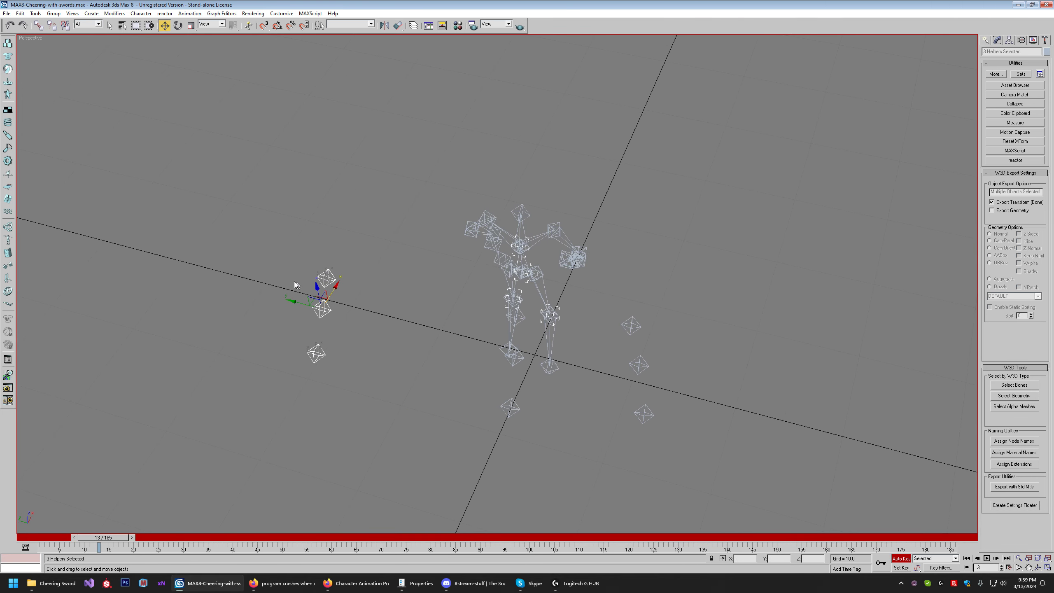
left_click_drag(292, 299, 410, 318)
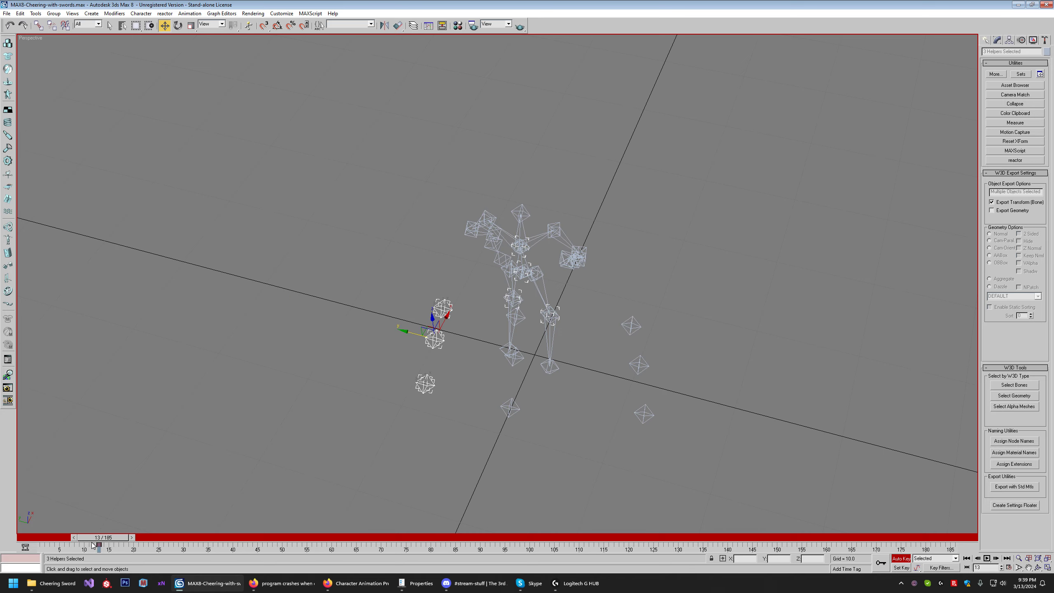
- Scrub back to frame 1, turn off Auto Key and undo the keyed move of the three helpers
left_click_drag(104, 537, 24, 537)
key("w")
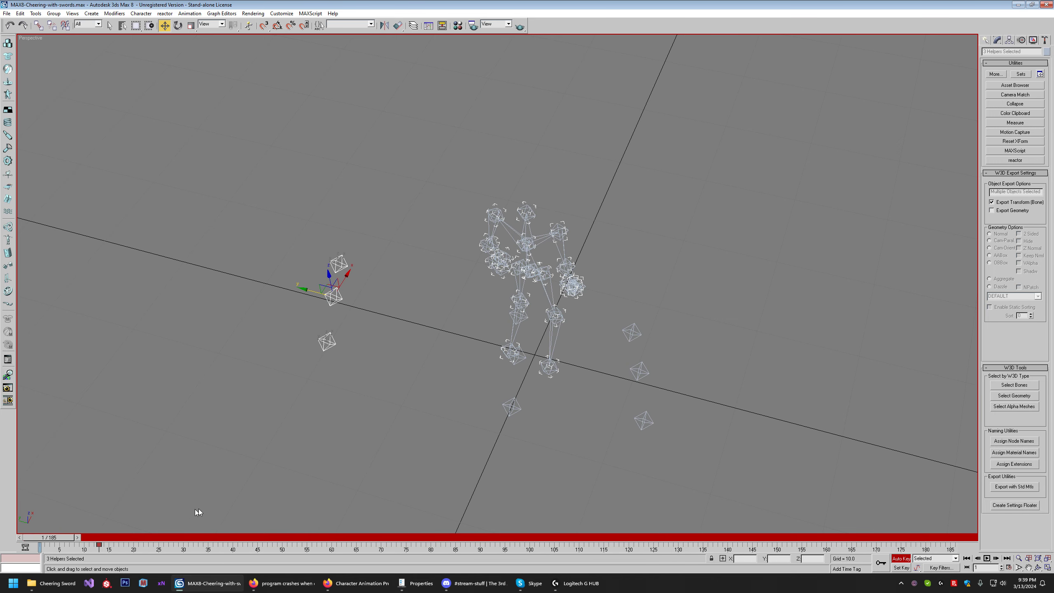
left_click(902, 560)
key("ctrl+z")
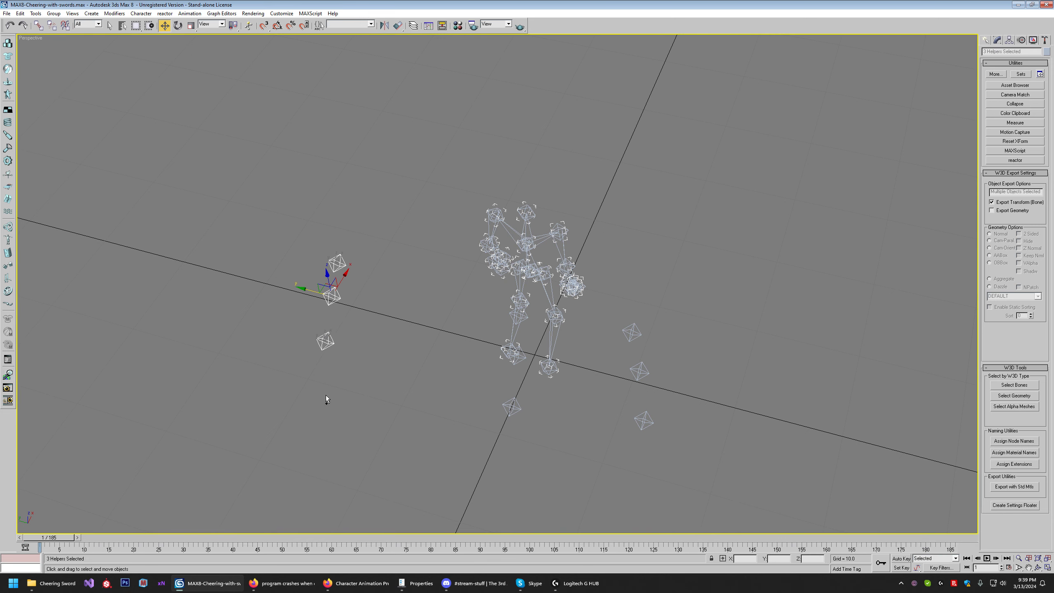
- With Auto Key off, move both outer trios of loose helpers closer to the skeleton, finishing at frame 156
left_click_drag(305, 289, 384, 315)
left_click_drag(49, 538, 807, 542)
left_click(1037, 567)
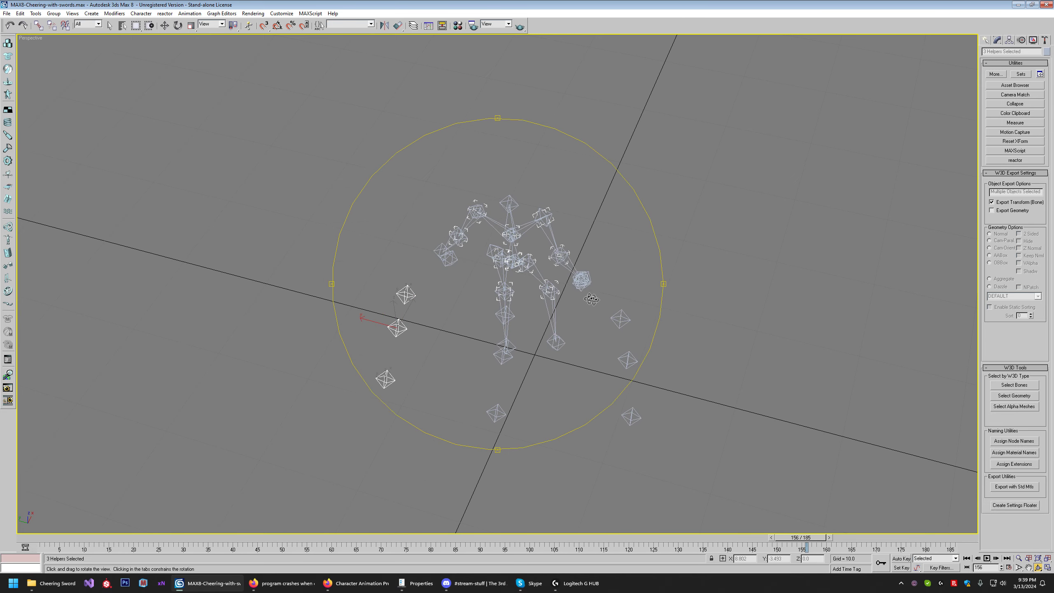
mouse_move(506, 316)
left_mouse_down()
mouse_move(509, 272)
mouse_move(576, 290)
mouse_move(550, 325)
mouse_move(505, 308)
left_mouse_up()
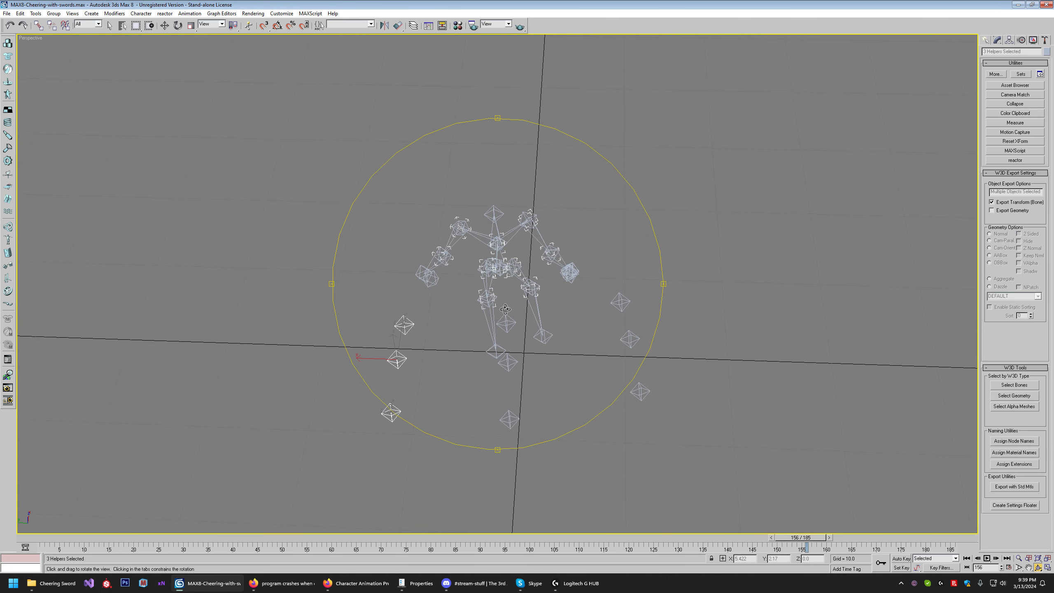
middle_click_drag(507, 320, 472, 307)
right_click(470, 309)
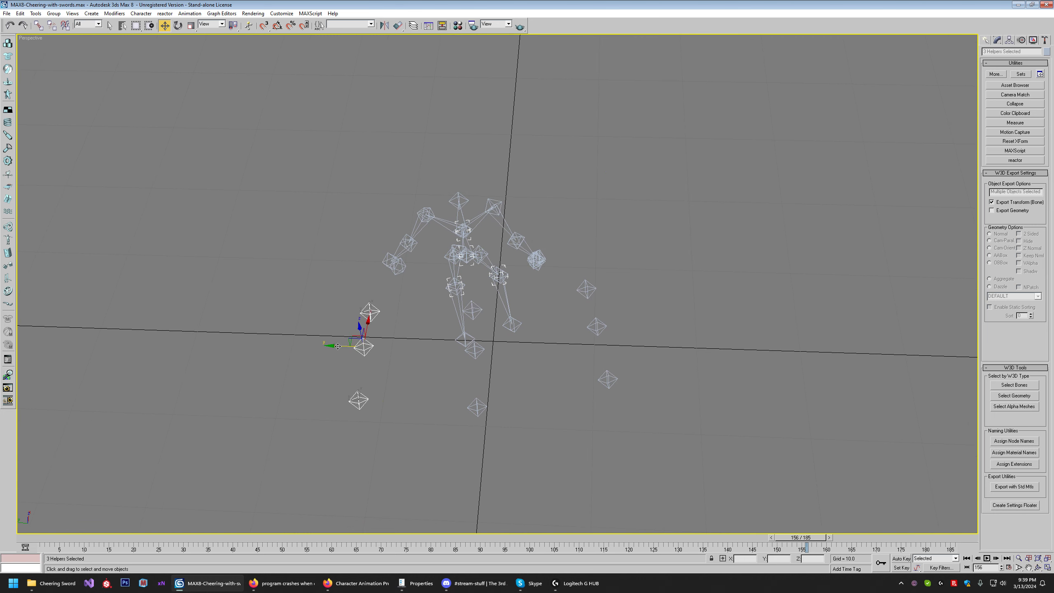
left_click_drag(334, 344, 385, 347)
left_click_drag(585, 268, 642, 419)
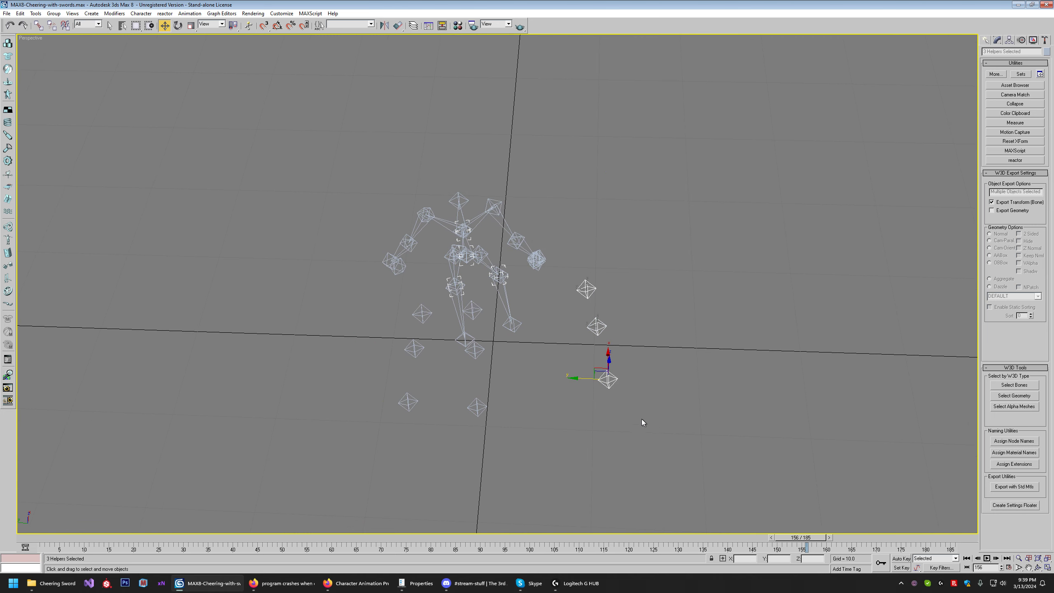
left_click_drag(563, 380, 493, 379)
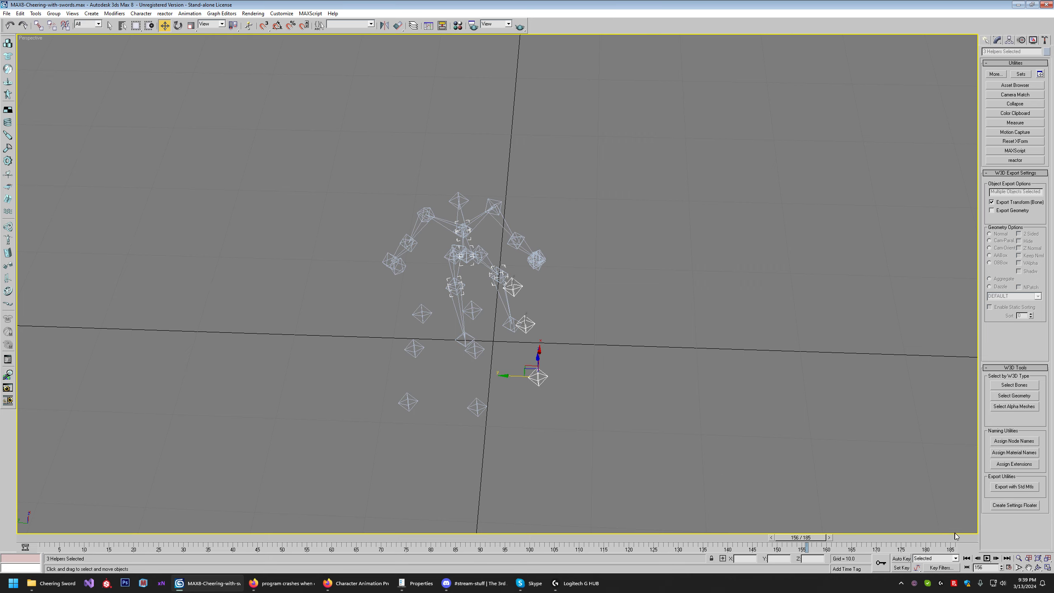
- Select all nine lower loose helpers and move them away from the skeleton along the X axis at frame 156
left_click(1037, 568)
left_click_drag(601, 315, 496, 401)
right_click(365, 270)
left_click(352, 261)
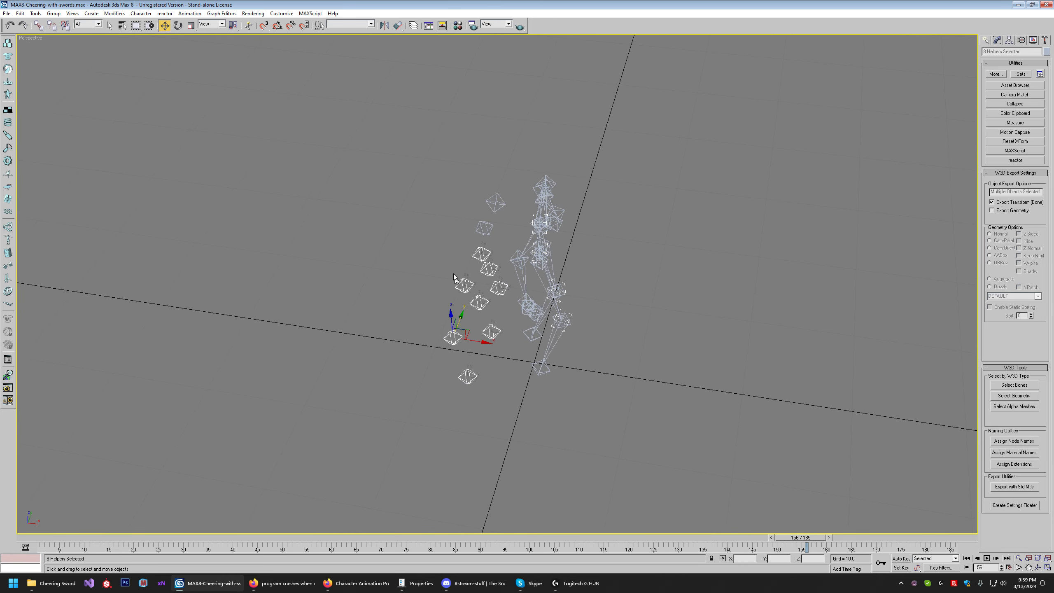
left_click(1040, 568)
left_click_drag(389, 282, 461, 279)
right_click(460, 280)
left_click(452, 251, "ctrl")
left_click(534, 334)
key("ctrl+z")
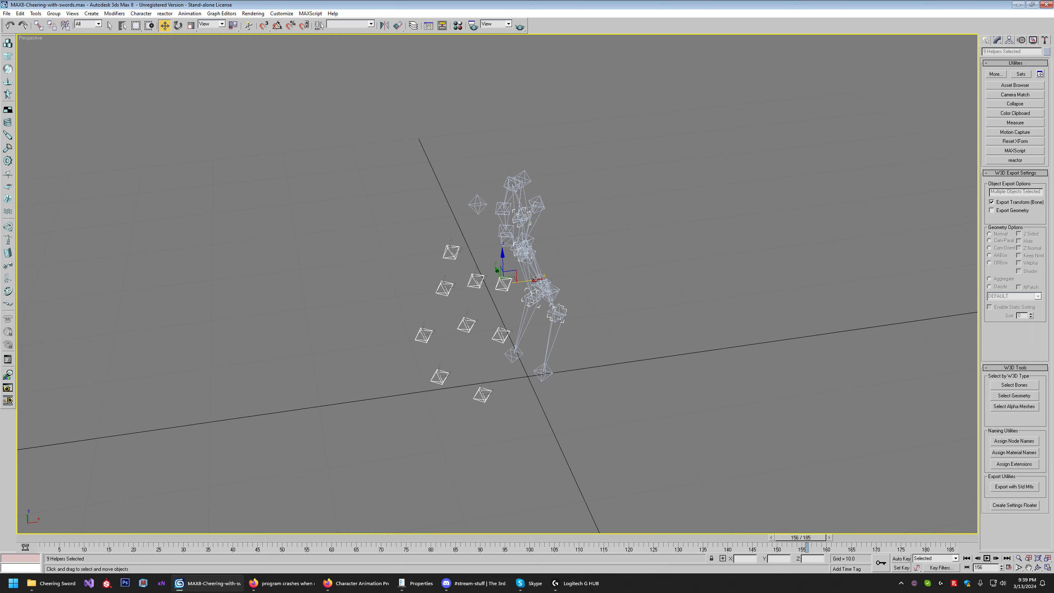
left_click_drag(536, 280, 470, 298)
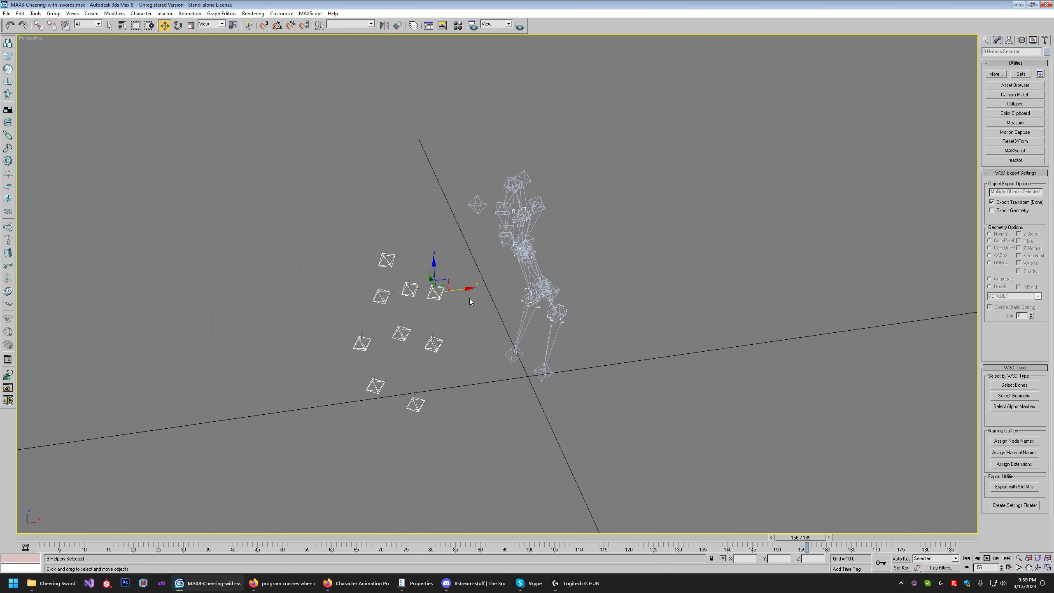
- Move the nine selected helpers back toward the skeleton along the X axis, and scrub to frame 2
left_click(1038, 569)
left_click_drag(571, 343, 719, 342)
right_click(558, 324)
left_click_drag(530, 275, 462, 274)
left_click_drag(801, 537, 47, 522)
key("w")
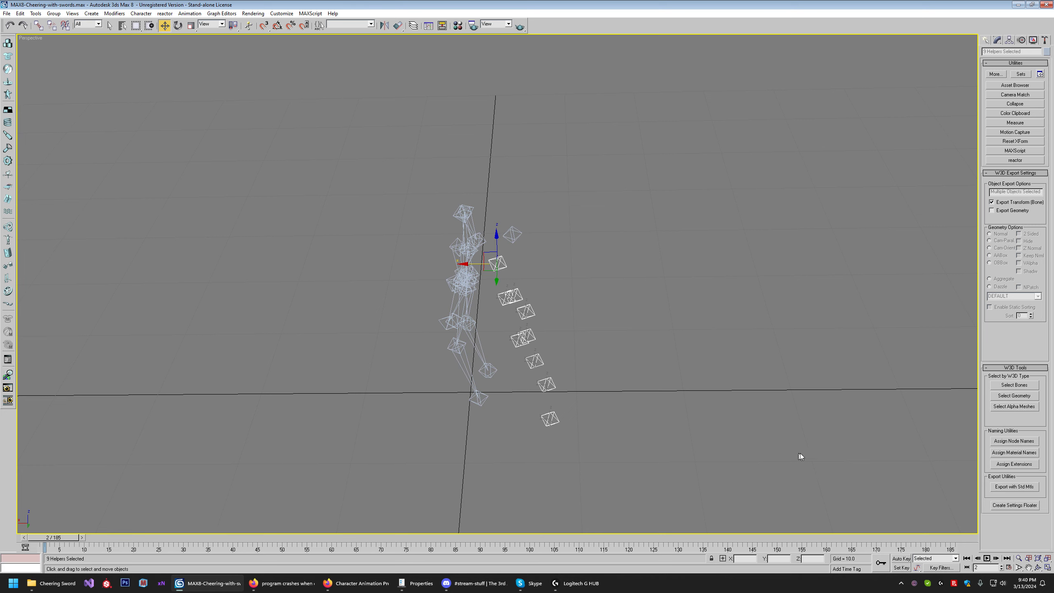
- Examine the placement of the nine loose helpers around the skeleton from several angles, and deselect them
left_click(1039, 567)
left_click_drag(490, 291, 506, 305)
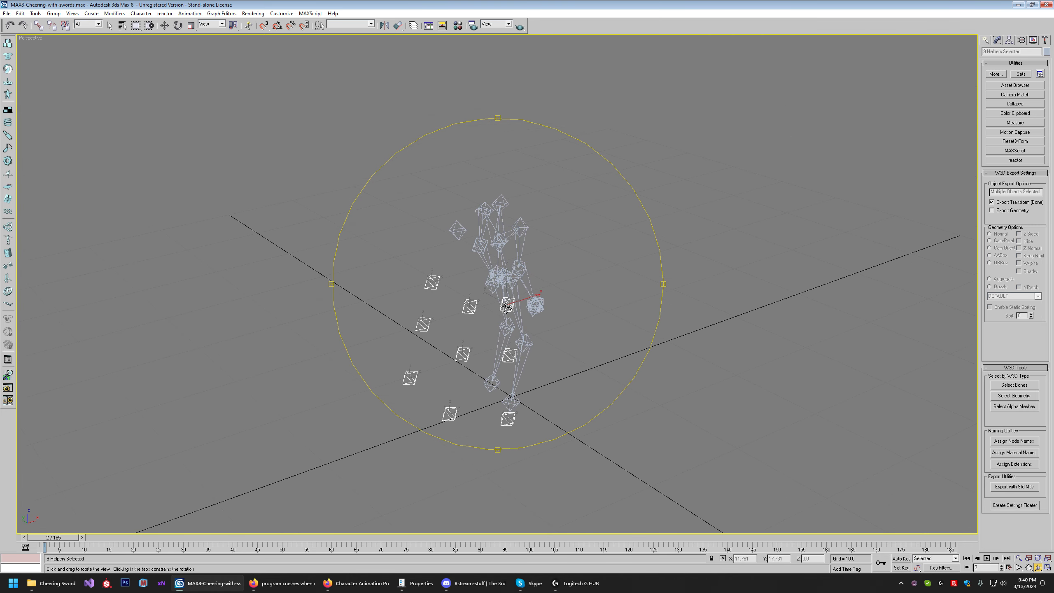
mouse_move(518, 296)
left_mouse_down()
mouse_move(527, 307)
mouse_move(481, 302)
mouse_move(513, 306)
left_mouse_up()
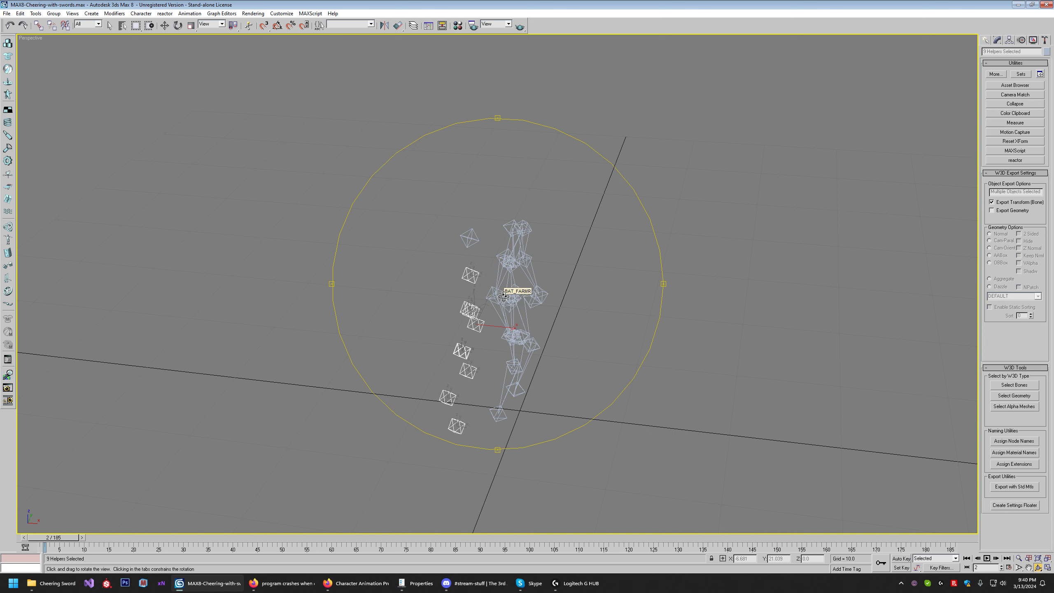
left_click_drag(504, 295, 555, 305)
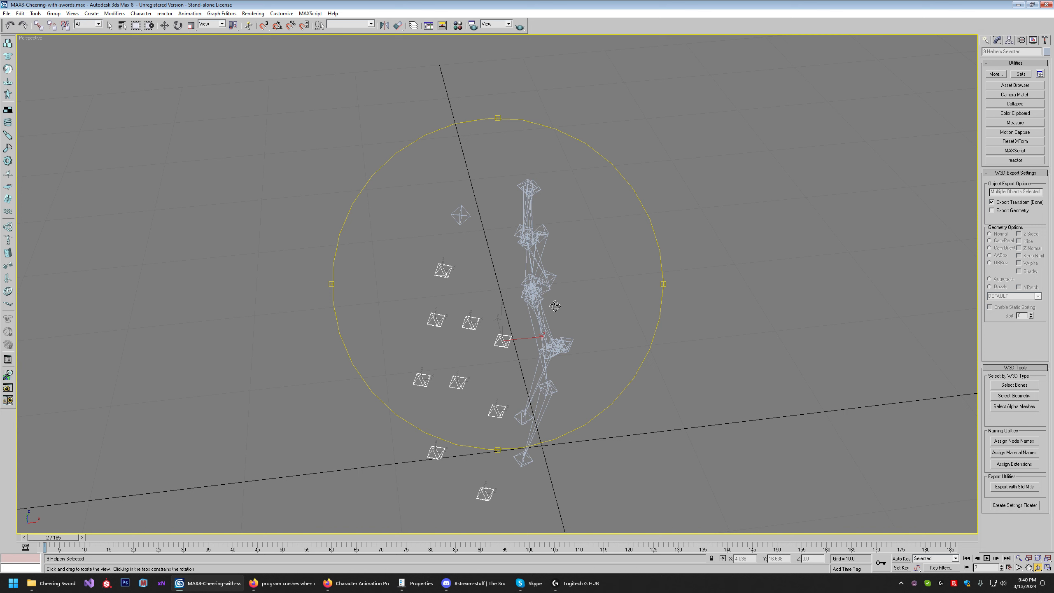
right_click(556, 306)
middle_click_drag(633, 298, 639, 281)
left_click(653, 289)
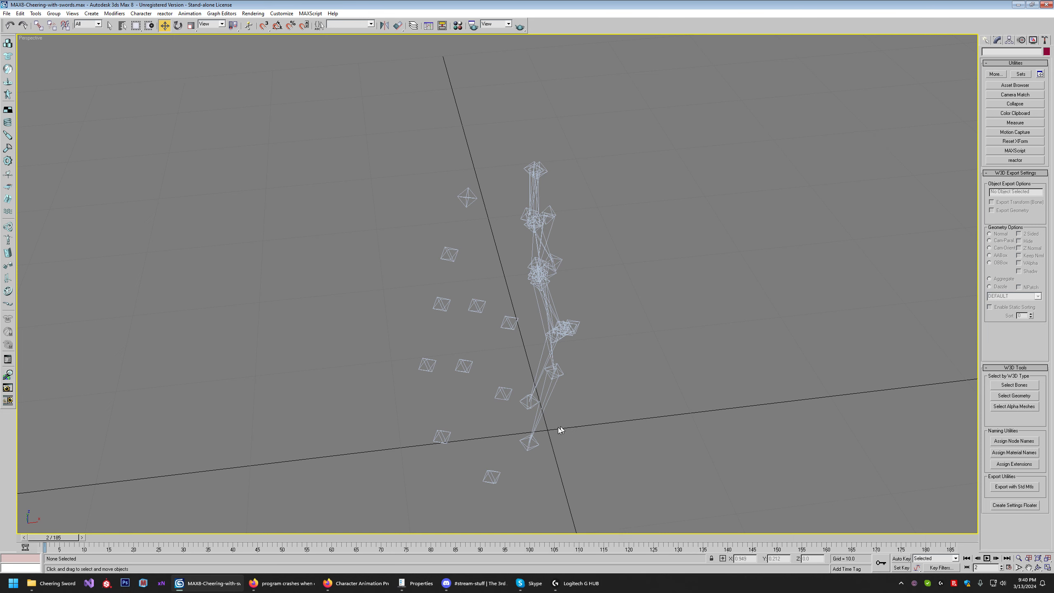
- Switch to the "Understanding W3D format in 3DS Max" slide and return to 3ds Max
mouse_move(215, 587)
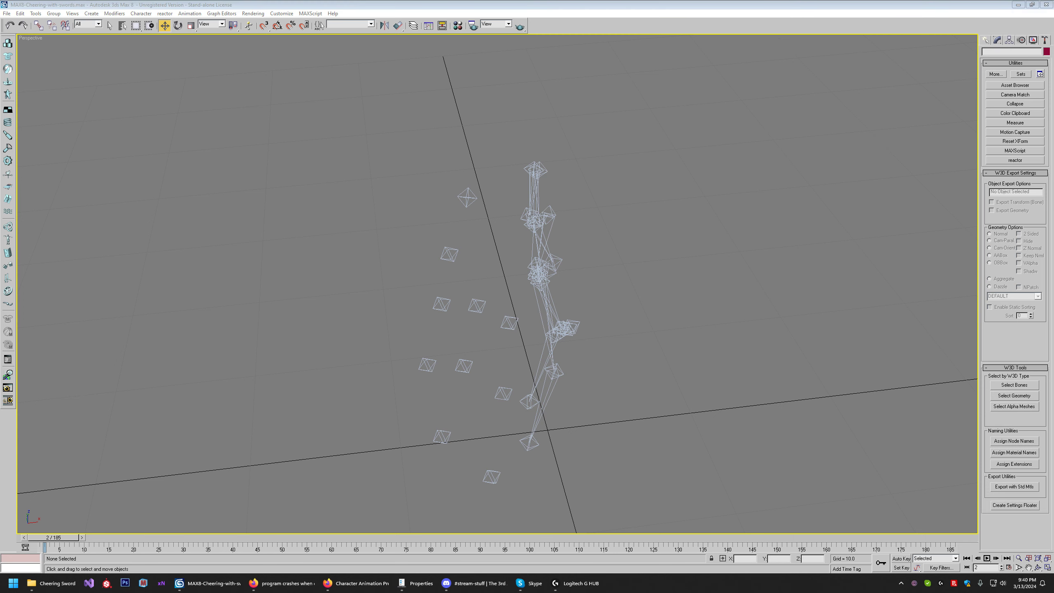
key("alt+Tab")
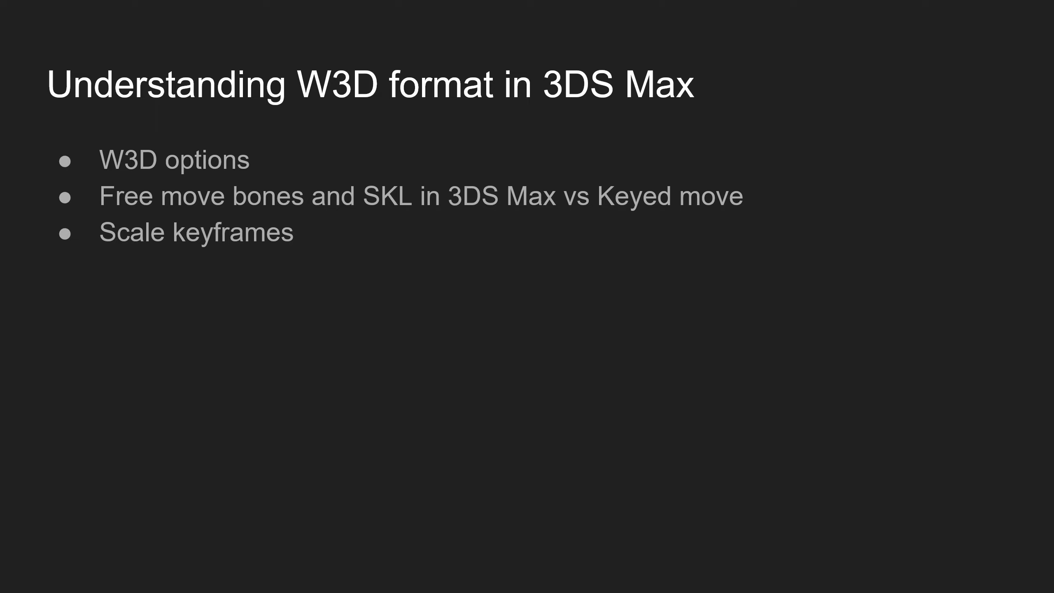
key("alt+Tab")
- Inspect the skeleton and its loose helpers from the side and at ground level at frame 2
middle_click_drag(778, 377, 752, 394)
left_click(1037, 568)
scroll(635, 282, "down", 5)
left_click_drag(622, 269, 606, 240)
scroll(607, 240, "up", 5)
right_click(606, 240)
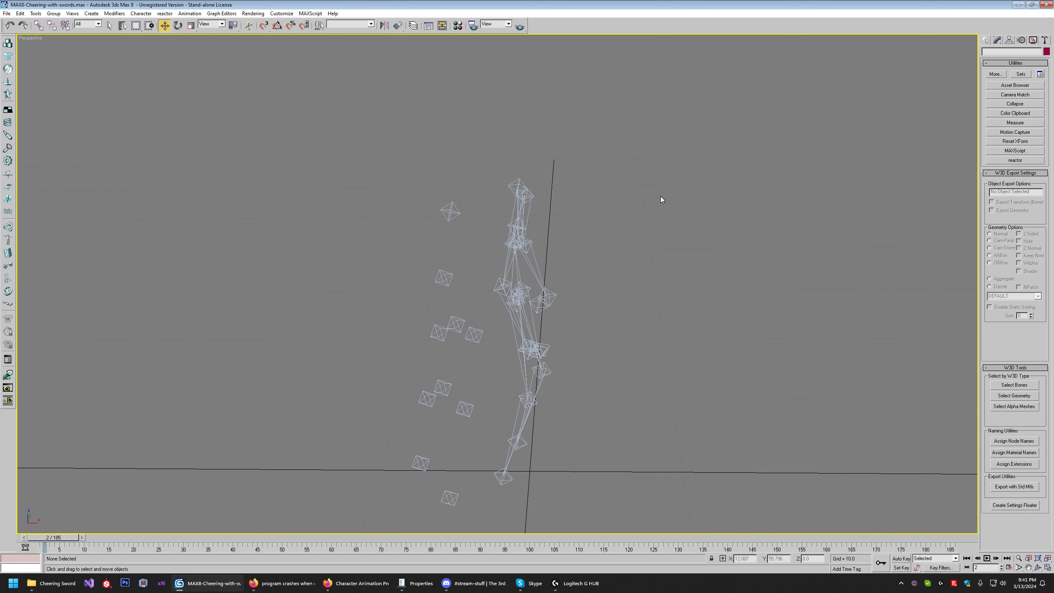
middle_click_drag(675, 200, 669, 183)
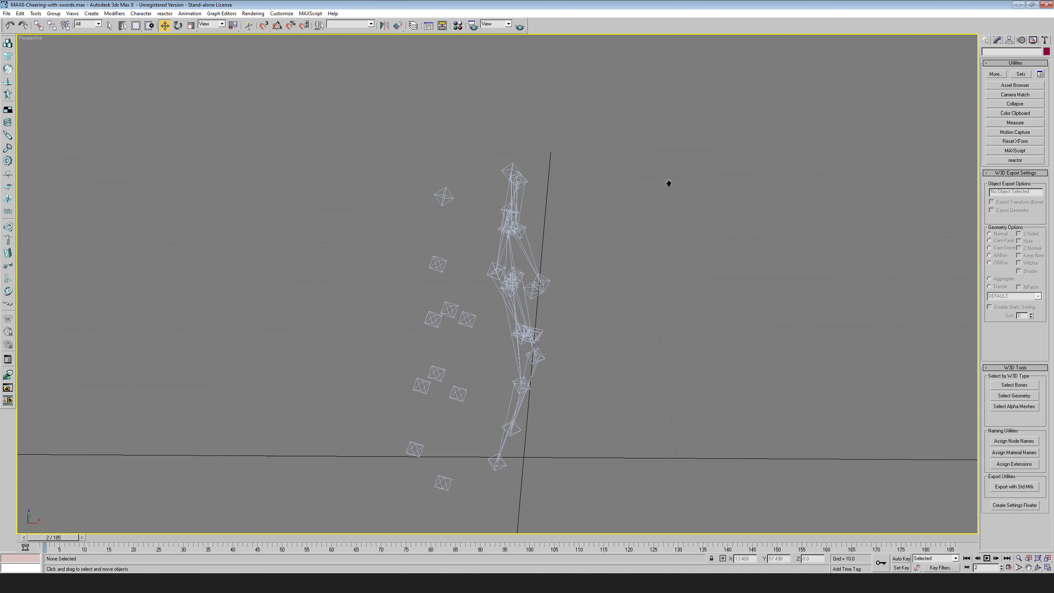
left_click(1038, 567)
left_click_drag(589, 250, 584, 246)
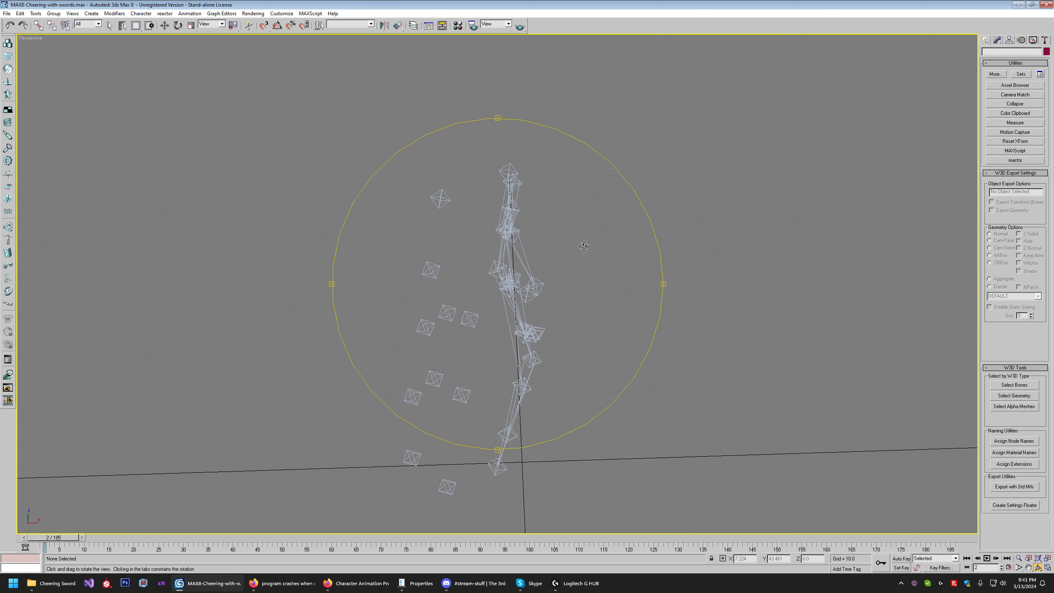
left_click_drag(587, 261, 586, 252)
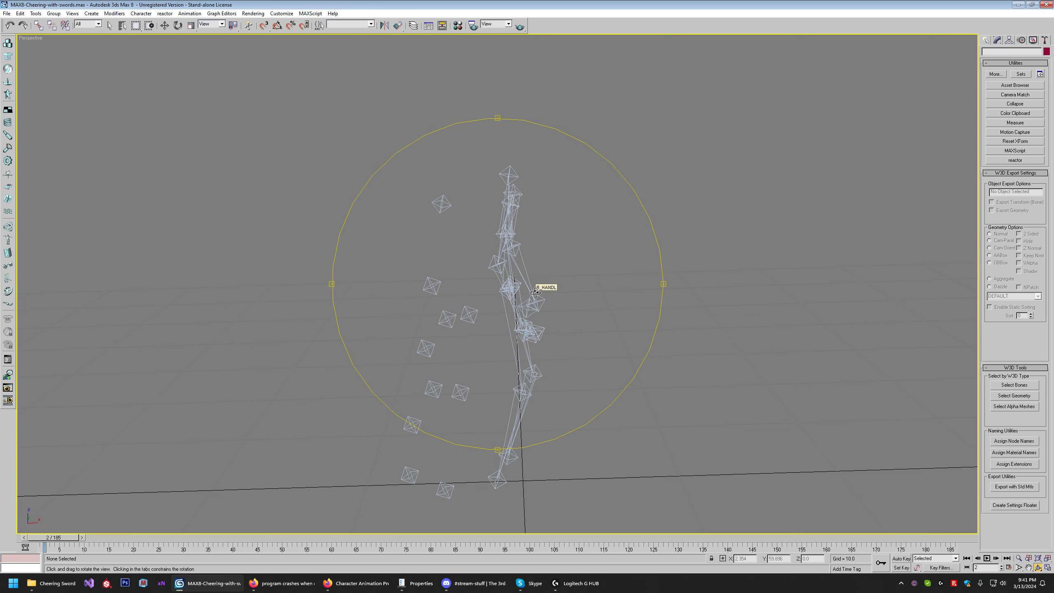
left_click_drag(534, 293, 566, 290)
right_click(568, 289)
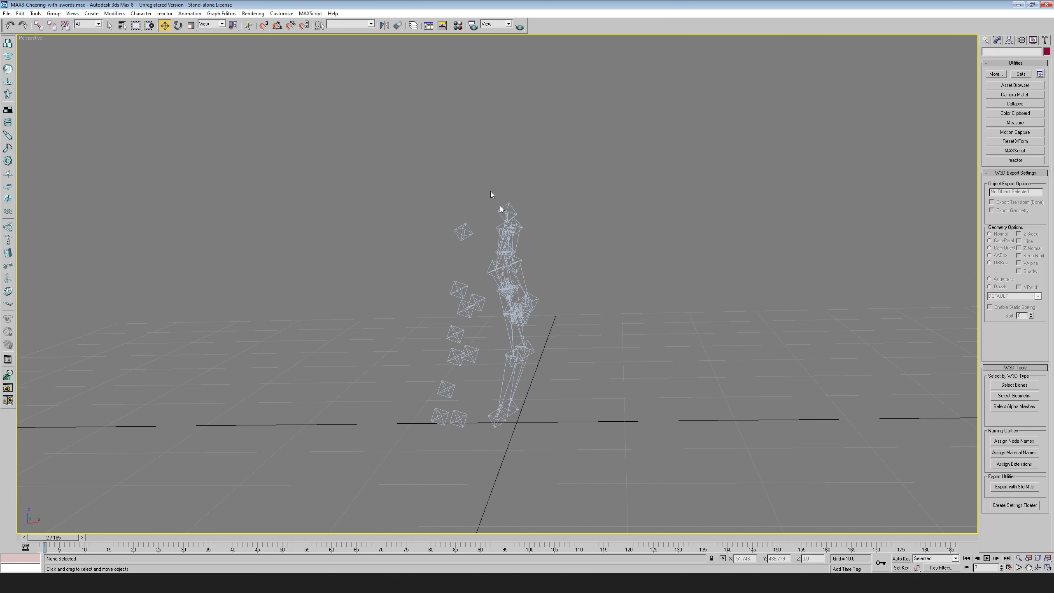
- Select all the skeleton's bones without the loose helpers beside it and combine them into one group
left_click_drag(491, 191, 577, 443)
left_click(1038, 566)
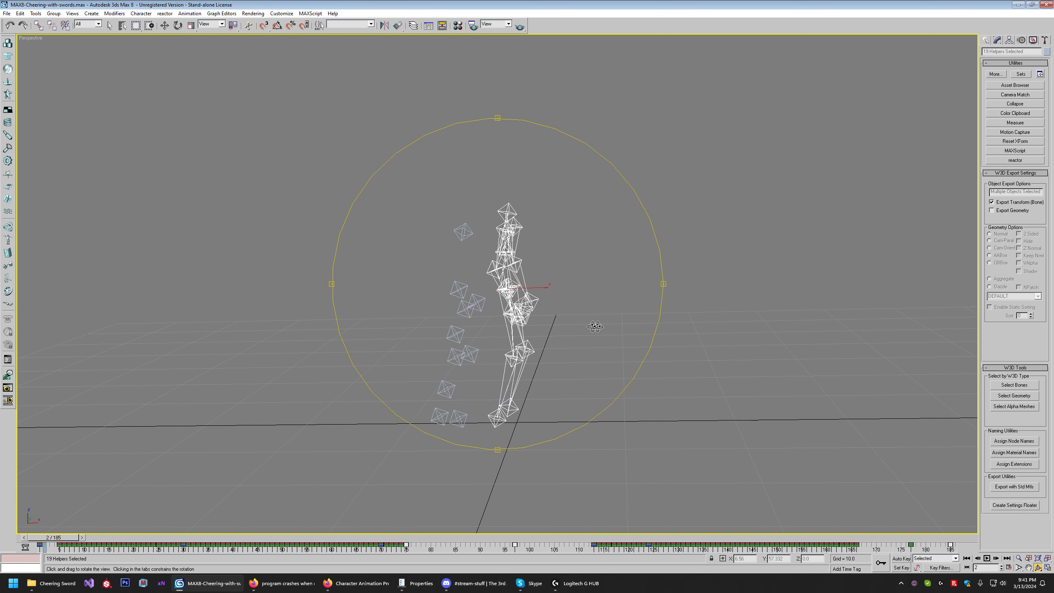
left_click_drag(596, 326, 557, 307)
left_click_drag(516, 335, 511, 281)
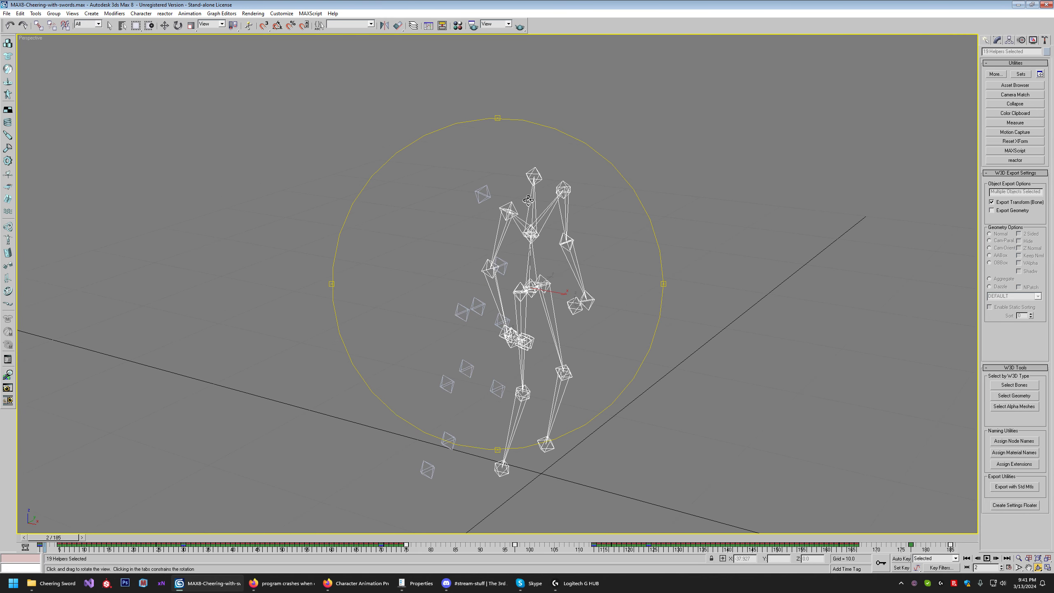
left_click(71, 14)
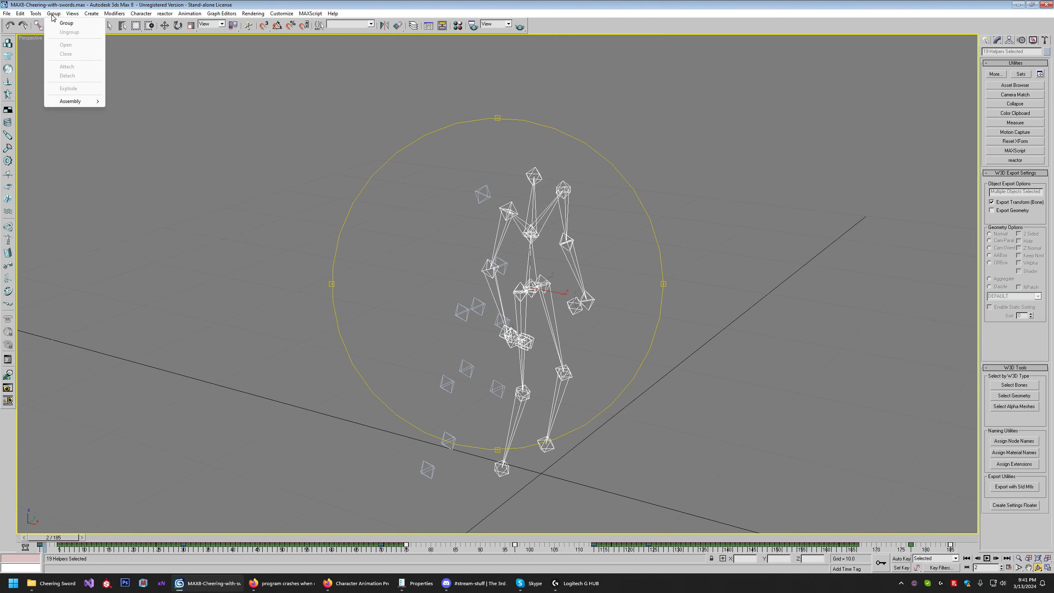
left_click(61, 24)
left_click(503, 303)
left_click_drag(506, 307, 563, 313)
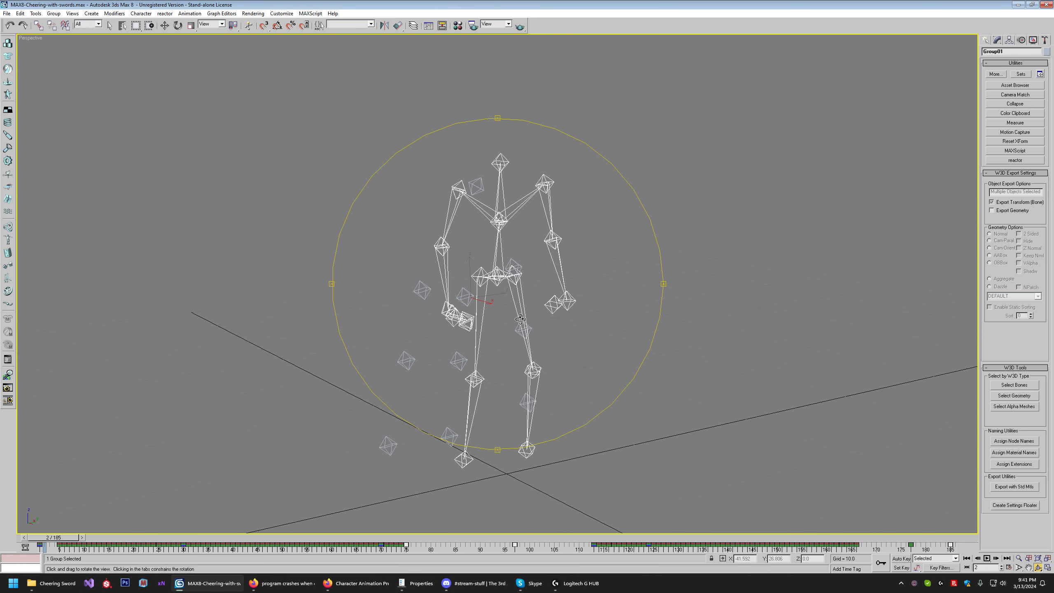
- Turn on Grid Points as a snap target in the grid and snap settings
key("w")
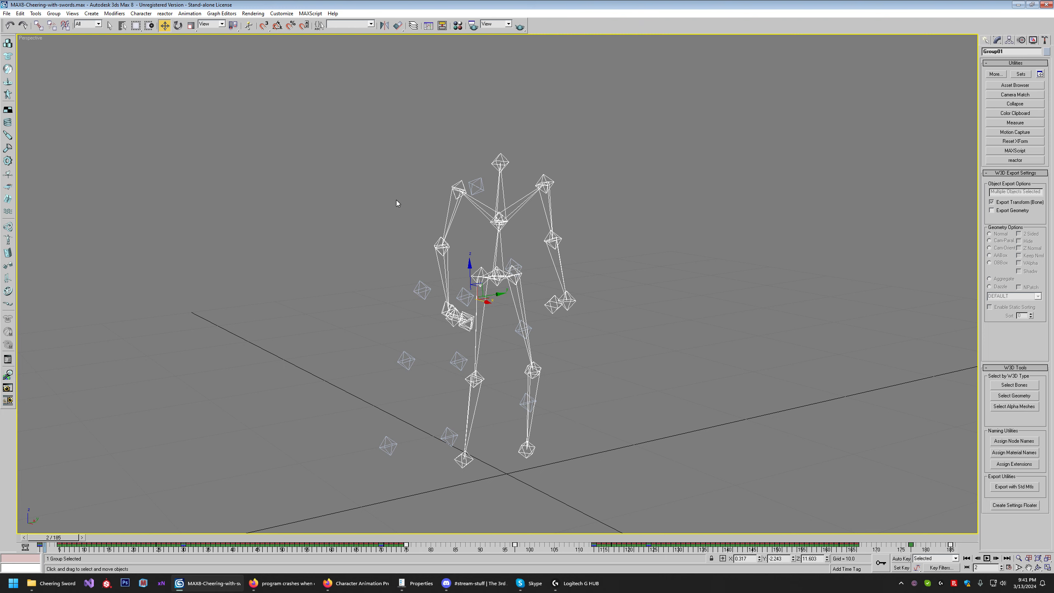
right_click(263, 29)
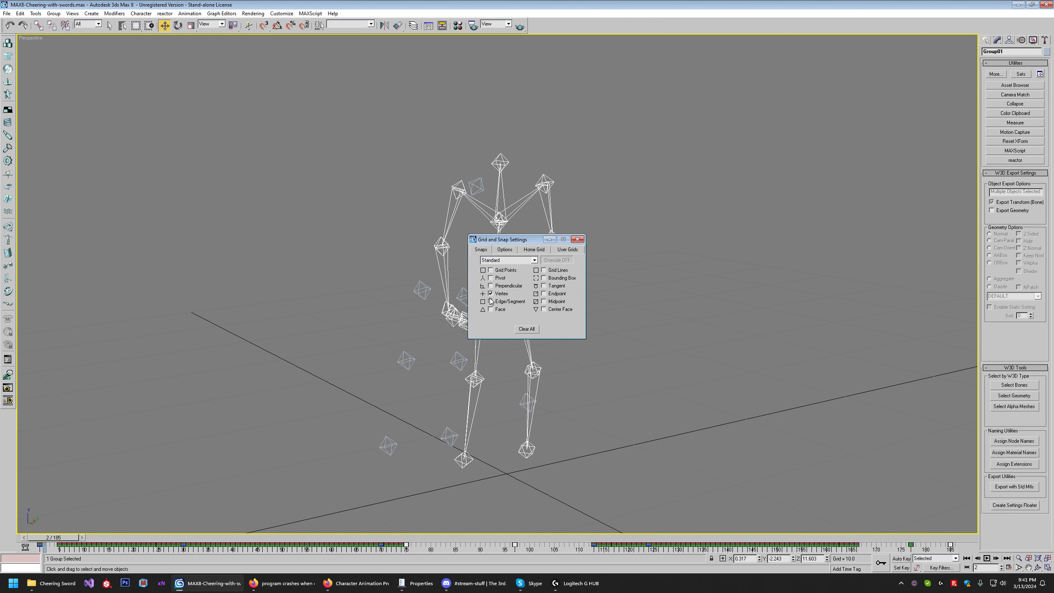
left_click(496, 271)
left_click(577, 239)
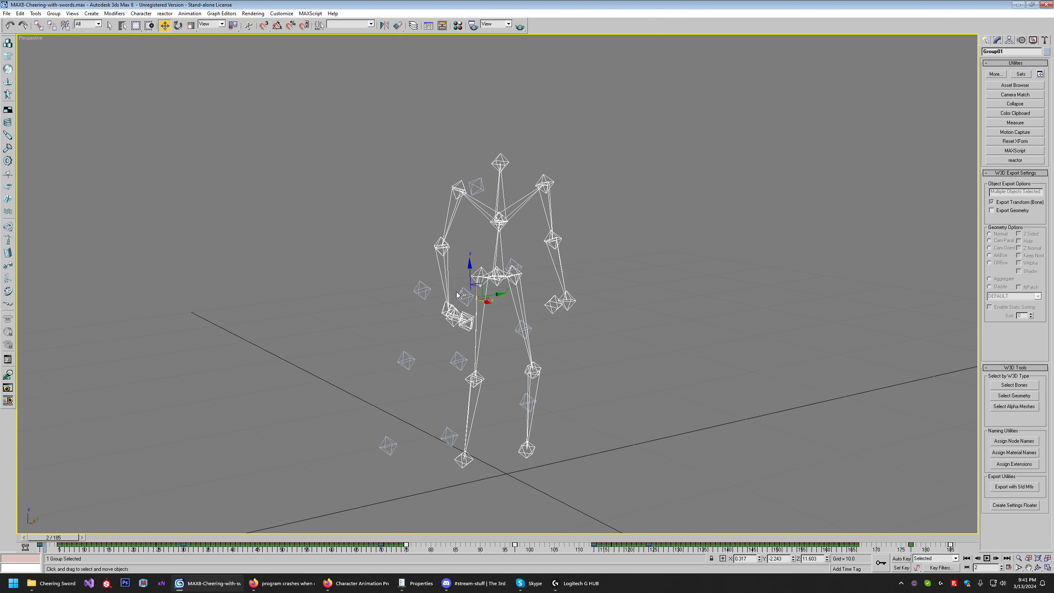
- Restrict transforms to the skeleton group's pivot and move that pivot out beside the skeleton's hand
left_click(1021, 40)
left_click(1009, 40)
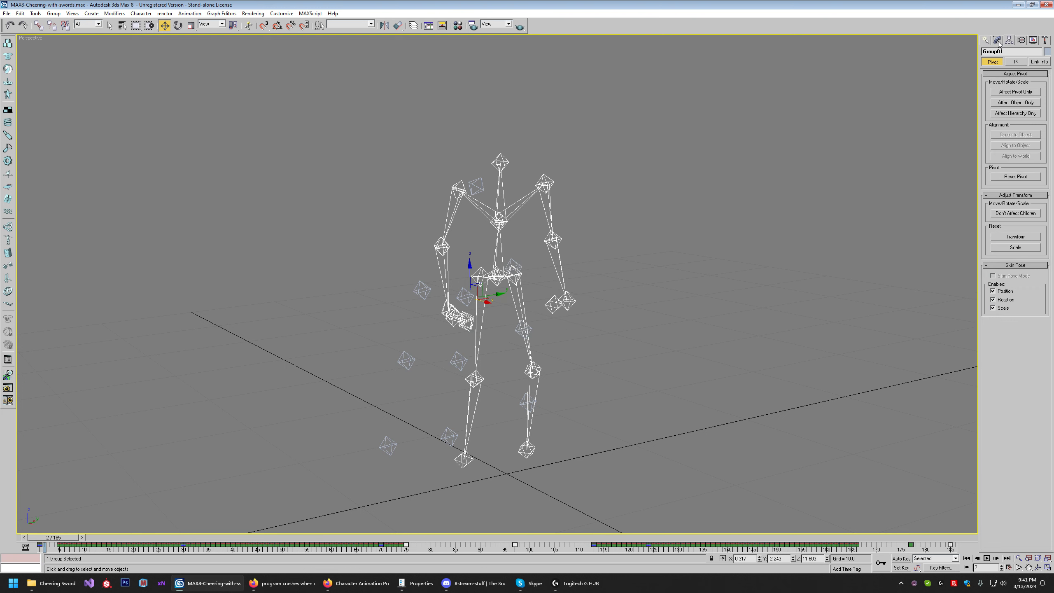
left_click(1022, 93)
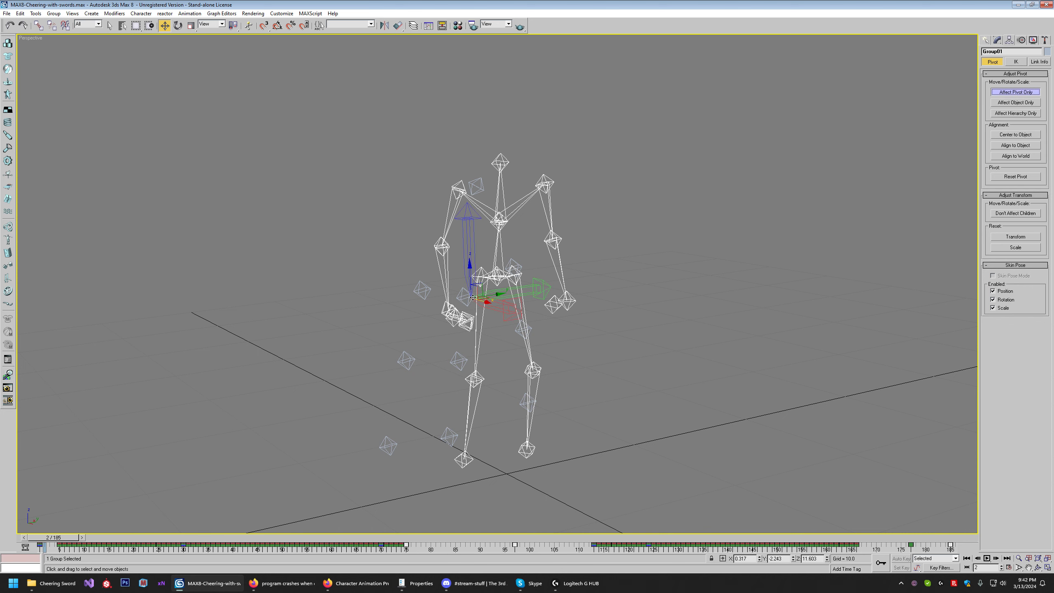
left_click_drag(473, 299, 535, 313)
left_click_drag(541, 484, 558, 374)
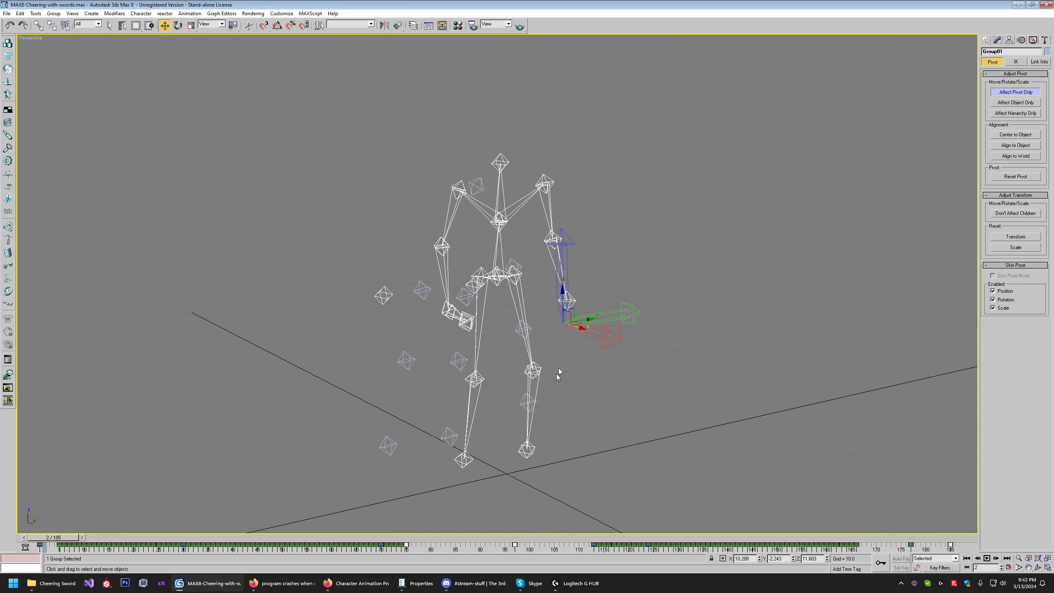
- Snap the group's pivot to the scene origin at 0, 0, 0 and end pivot-only editing
left_click(264, 25)
left_click_drag(561, 324, 506, 473)
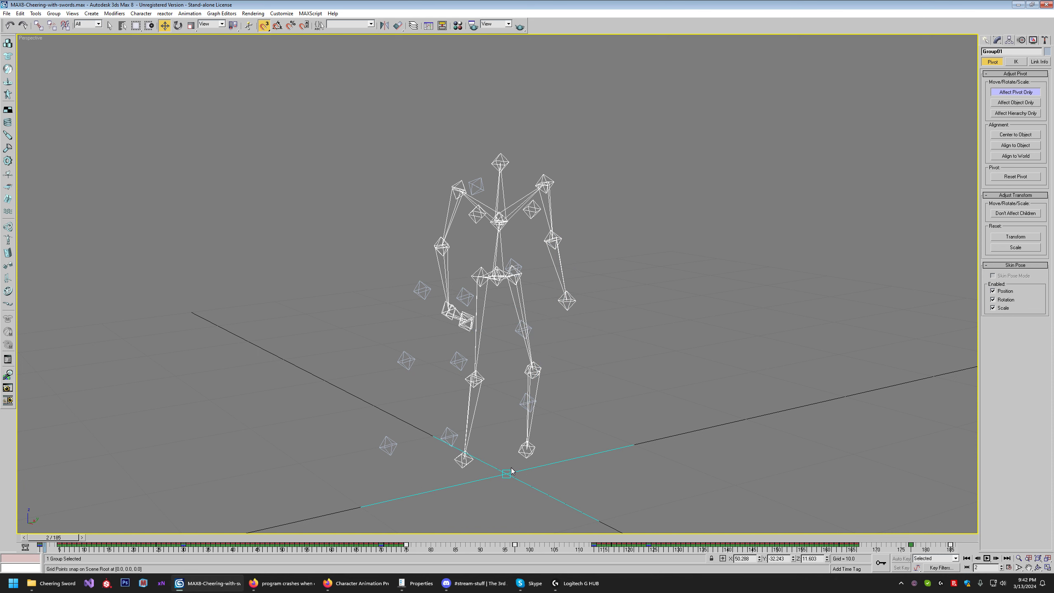
scroll(582, 424, "down", 3)
middle_click_drag(583, 424, 588, 383)
left_click_drag(441, 448, 496, 374)
scroll(638, 374, "up", 2)
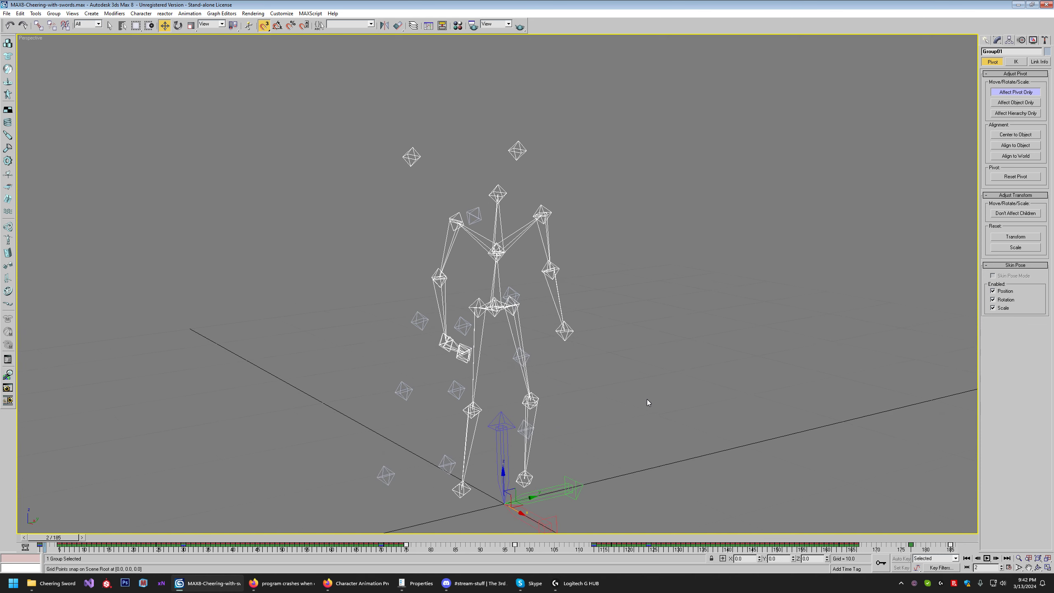
middle_click_drag(647, 398, 653, 356)
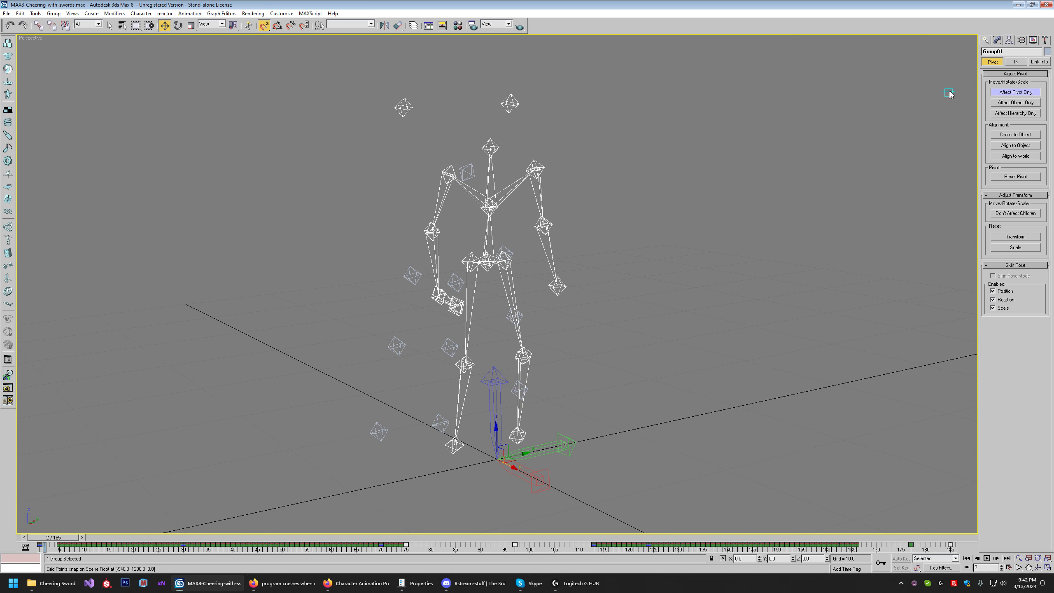
left_click(991, 61)
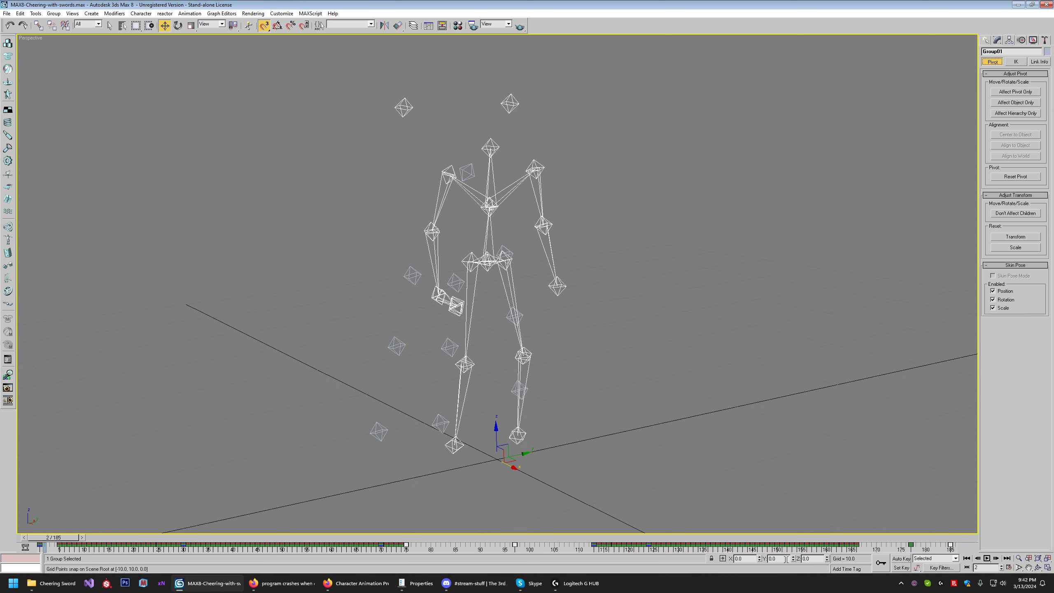
- Shift the whole group slightly along the X axis by its coordinate value, and turn off snapping
left_click(741, 558)
type("0")
key("Return")
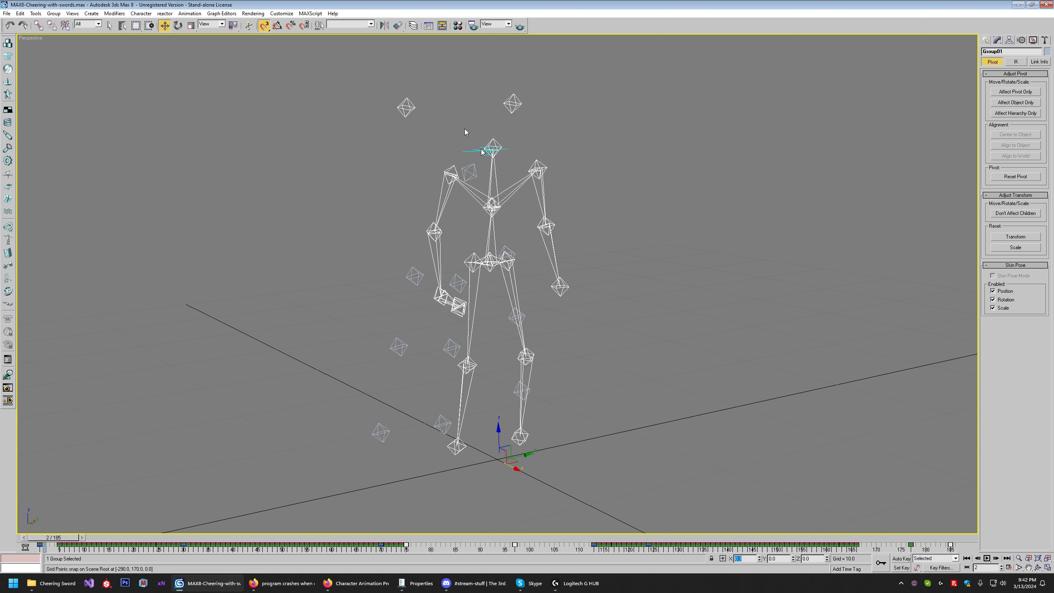
left_click(266, 27)
- Scale the skeleton group uniformly to 70 percent
left_click(190, 27)
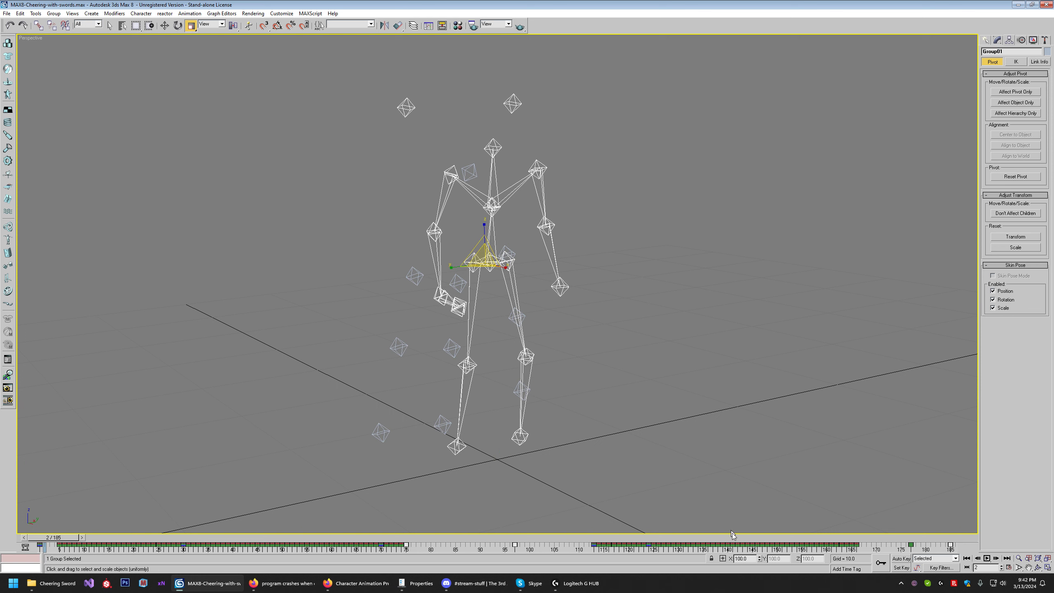
type("70")
key("Return")
type("70")
key("Return")
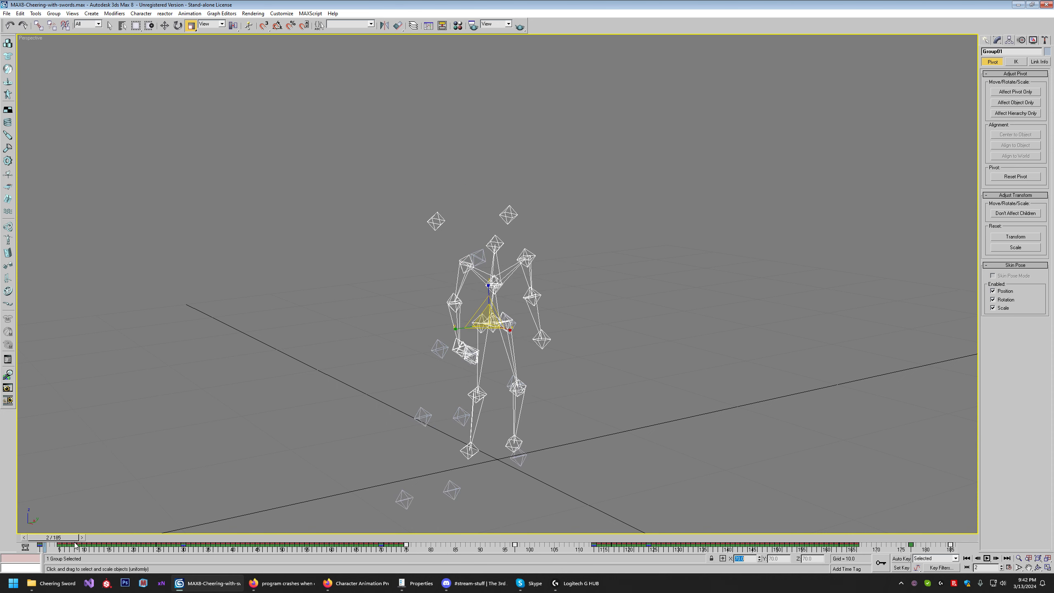
- Scrub the scaled skeleton's animation to frame 5 and back to frame 1 to check the scaling
mouse_move(67, 539)
left_mouse_down()
mouse_move(257, 550)
mouse_move(77, 530)
left_mouse_up()
key("r")
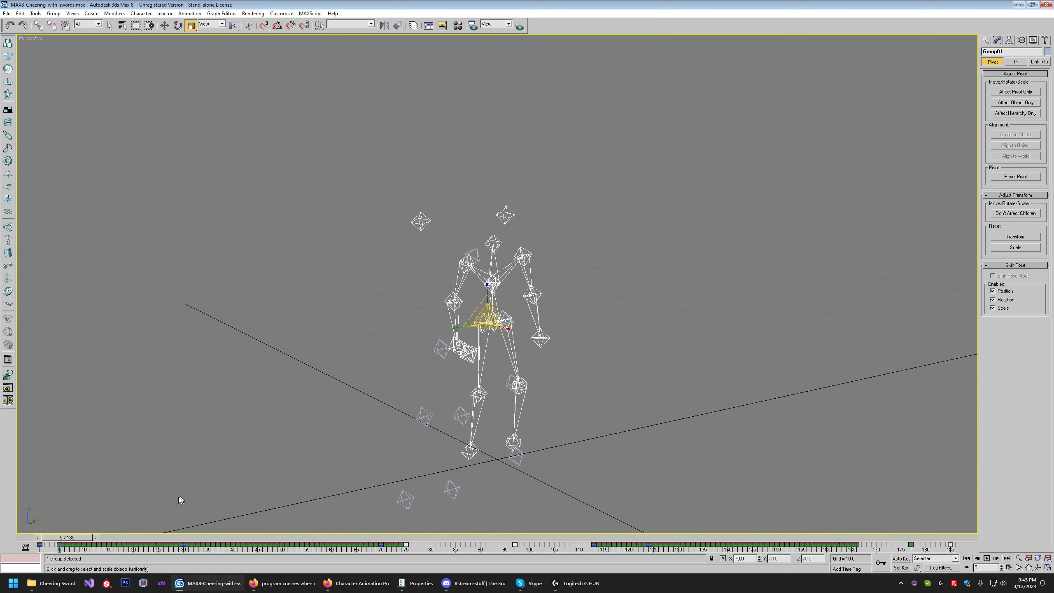
left_click_drag(92, 536, 45, 552)
key("q")
key("r")
key("q")
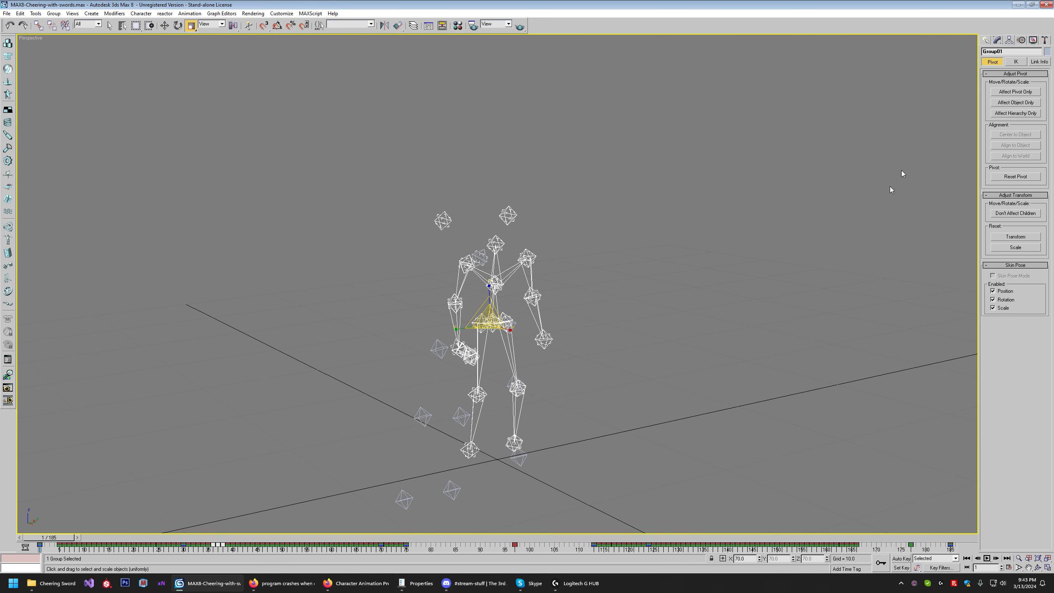
- Open the skeleton group so its members are individually accessible, and deselect everything
left_click(53, 13)
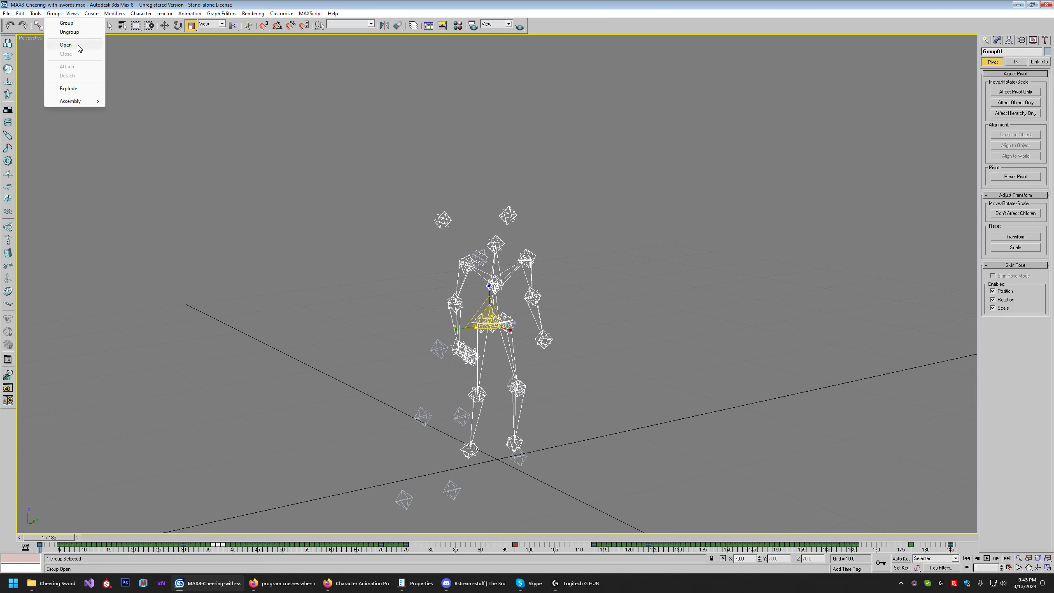
left_click(68, 44)
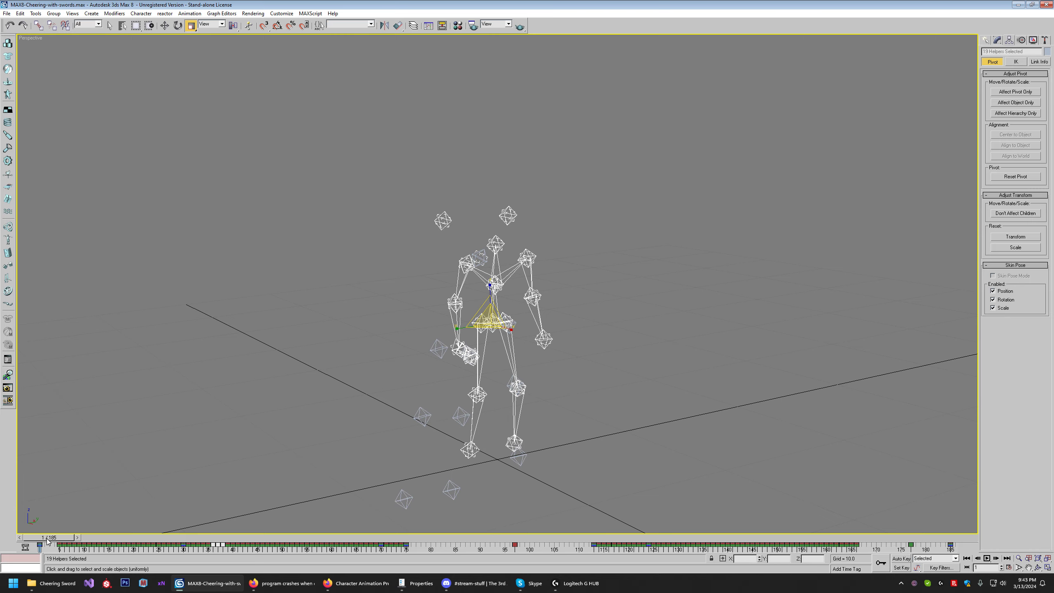
mouse_move(47, 538)
left_mouse_down()
mouse_move(291, 538)
mouse_move(42, 538)
left_mouse_up()
left_click(269, 350)
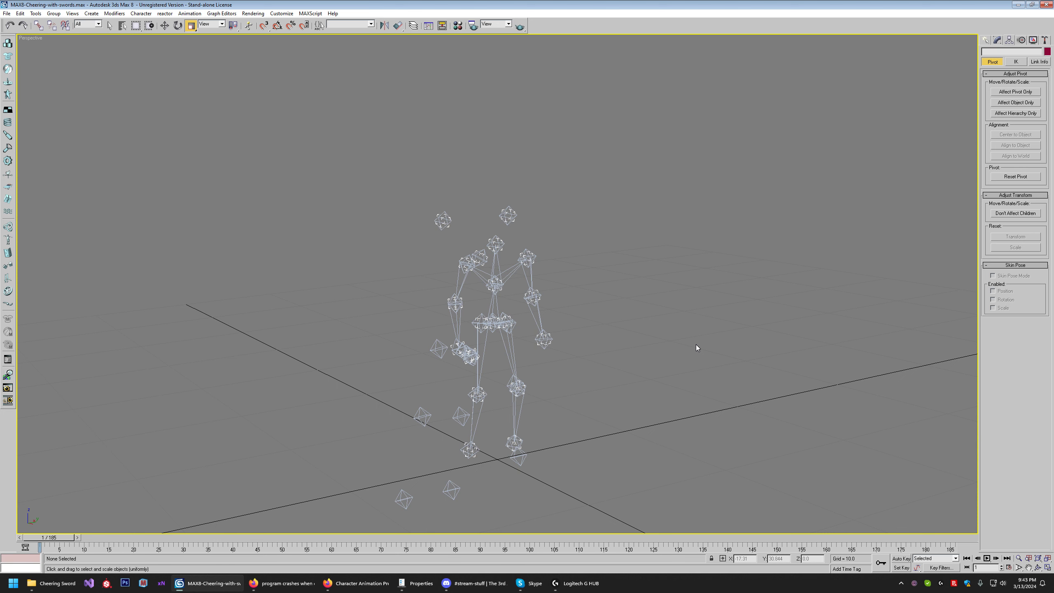
- Switch to the presentation and advance to the "Changing an already existing animation (Keyframe)" slide
left_click(374, 585)
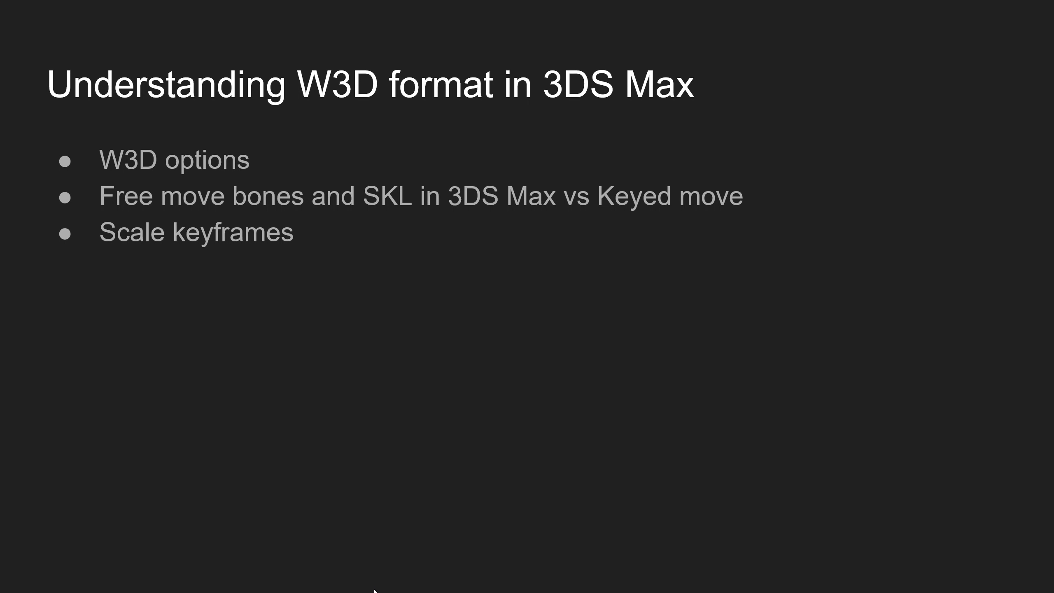
left_click(606, 462)
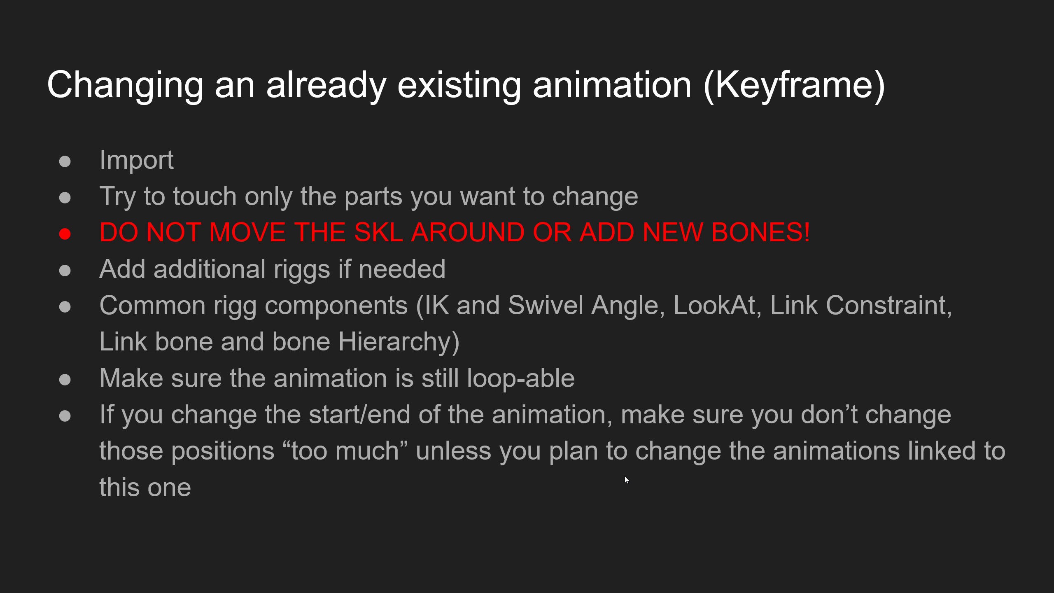
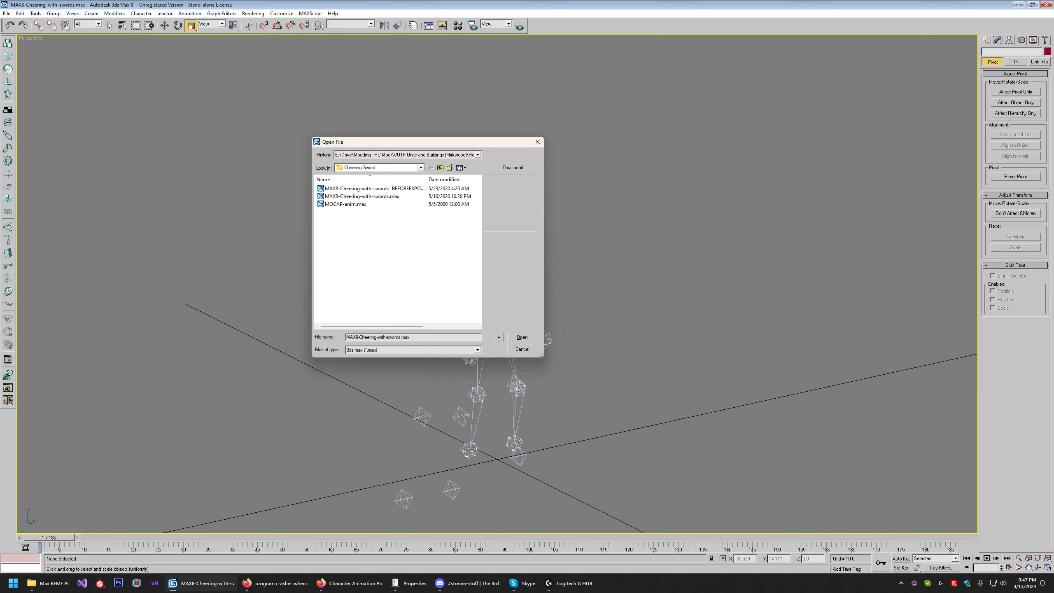
- Open "Boromir ATND - Cloak repositioned.max" from the Max BFME Project folder in 3ds Max and inspect its skeleton and timeline
key("ctrl+v")
key("Return")
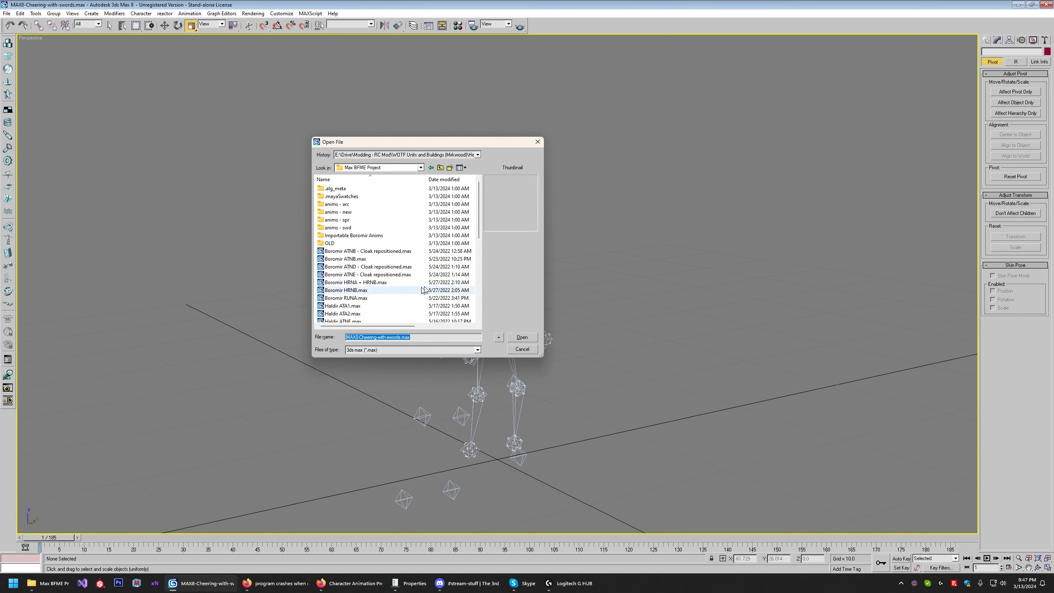
left_click_drag(478, 218, 481, 230)
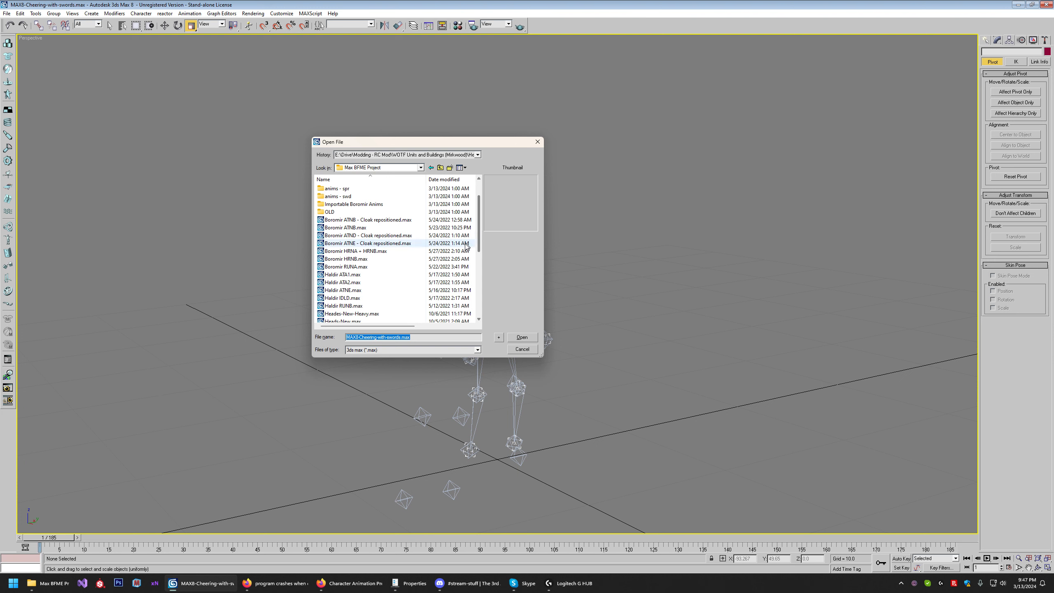
double_click(368, 235)
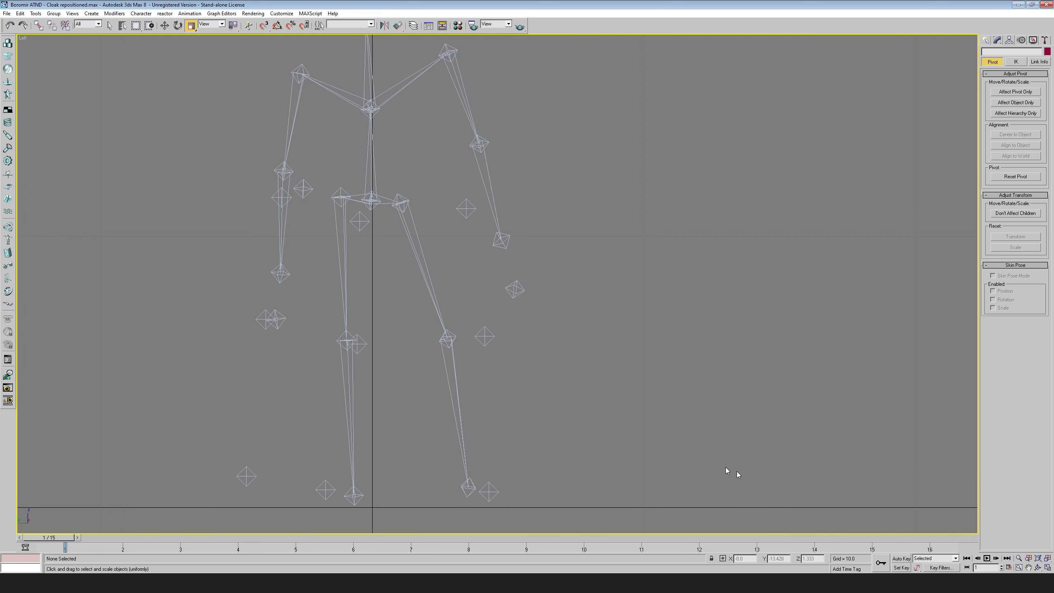
scroll(596, 318, "down", 3)
middle_click_drag(596, 319, 604, 355)
left_click_drag(45, 537, 66, 465)
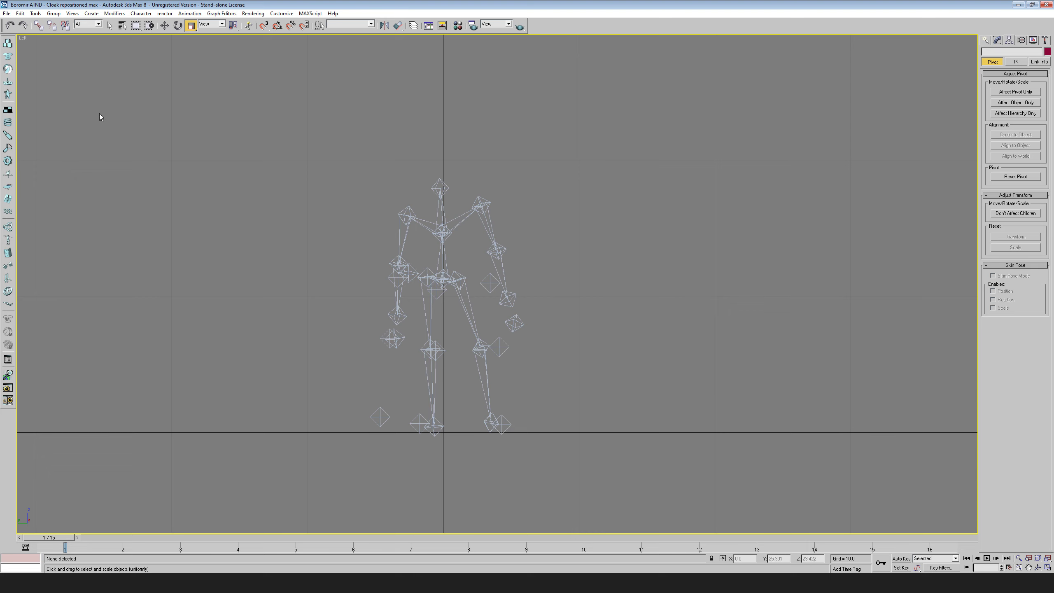
- Open "Boromir HRNB.max" and scrub through its animation in the perspective view
left_click(7, 13)
left_click(22, 42)
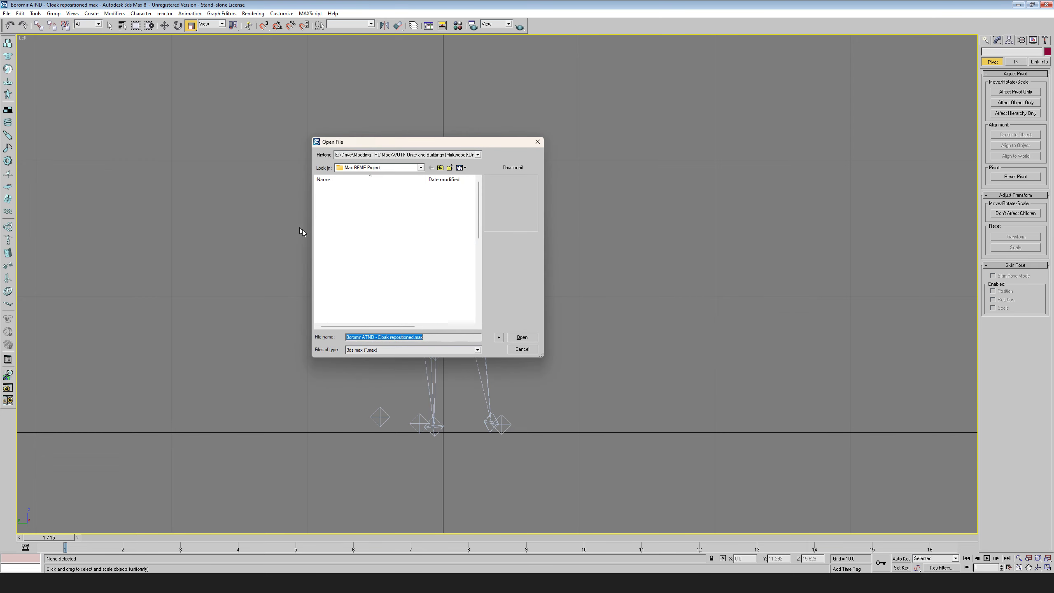
double_click(353, 290)
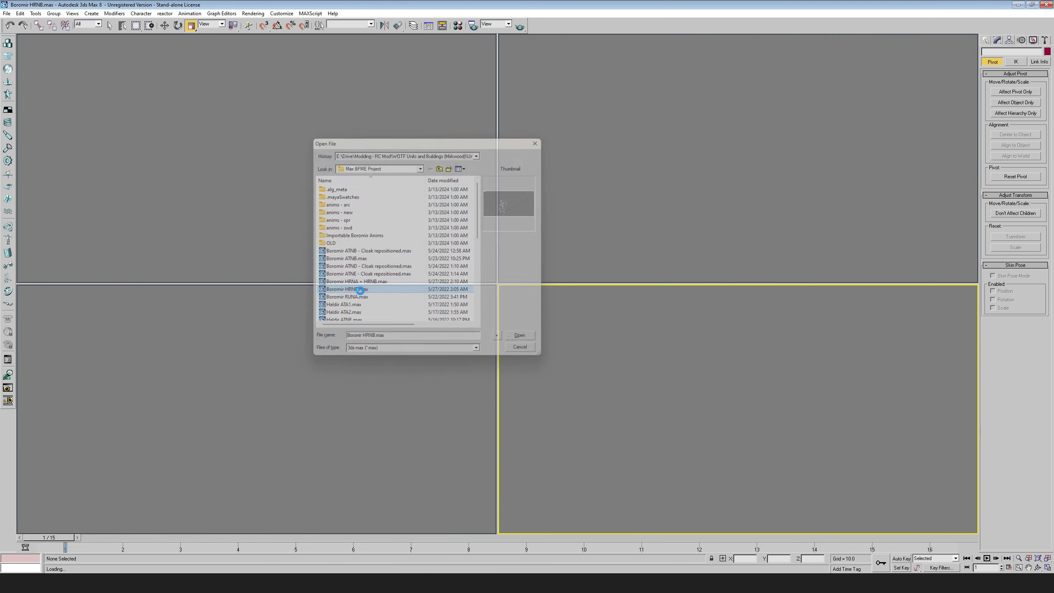
middle_click_drag(594, 366, 605, 341)
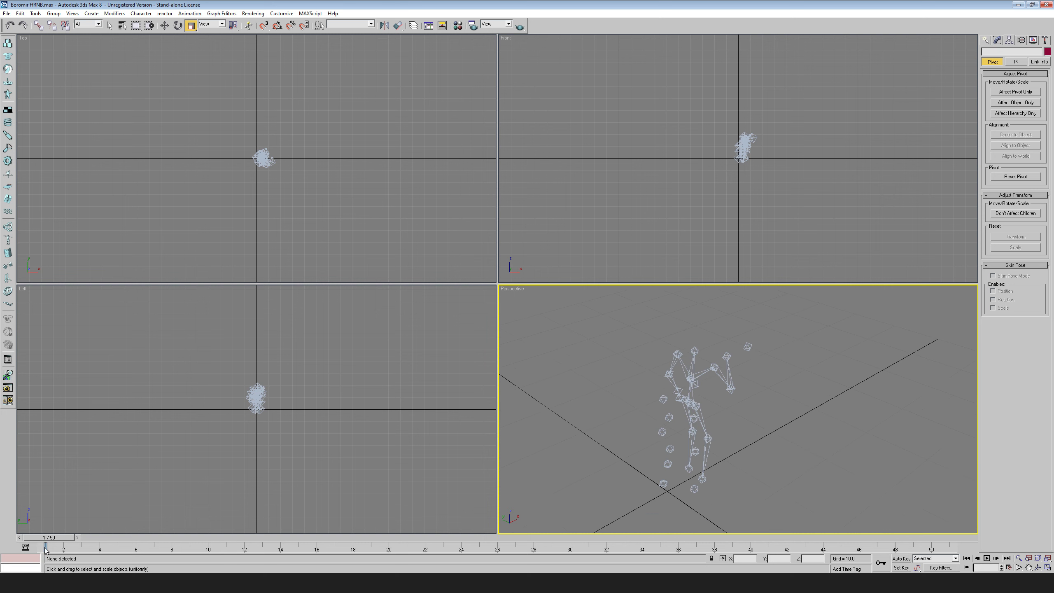
left_click_drag(58, 539, 1, 151)
- Open "Haldir IDLD.max" from the Max BFME Project folder to view its skeleton
left_click(6, 13)
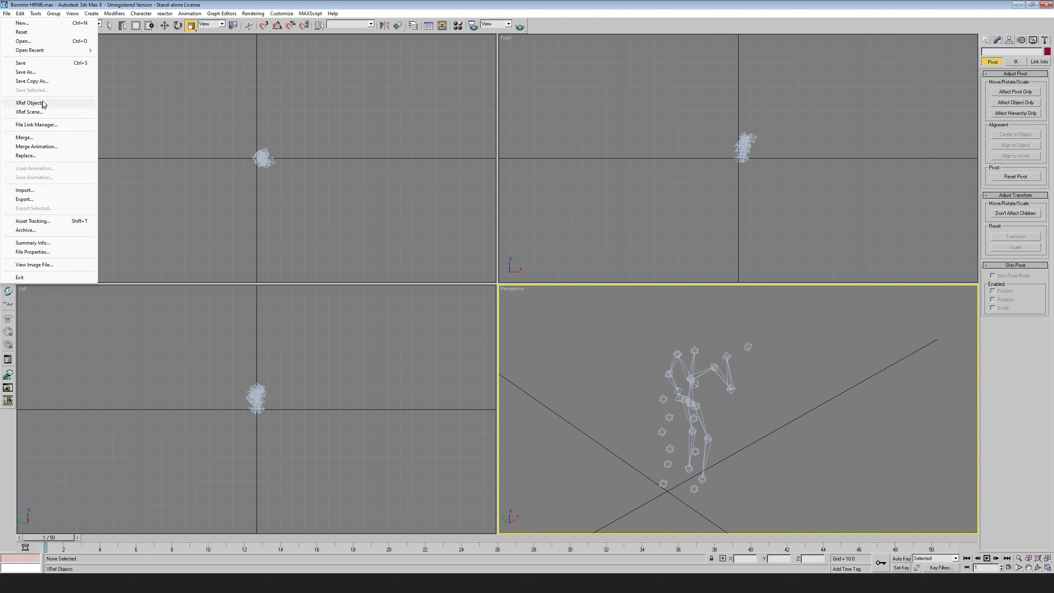
left_click(25, 41)
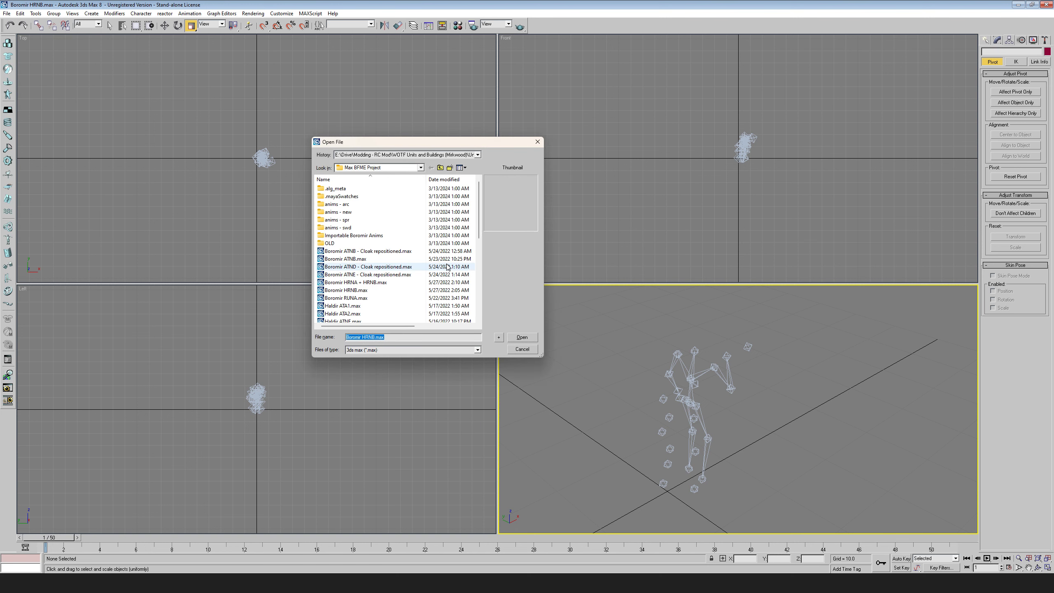
scroll(447, 269, "down", 3)
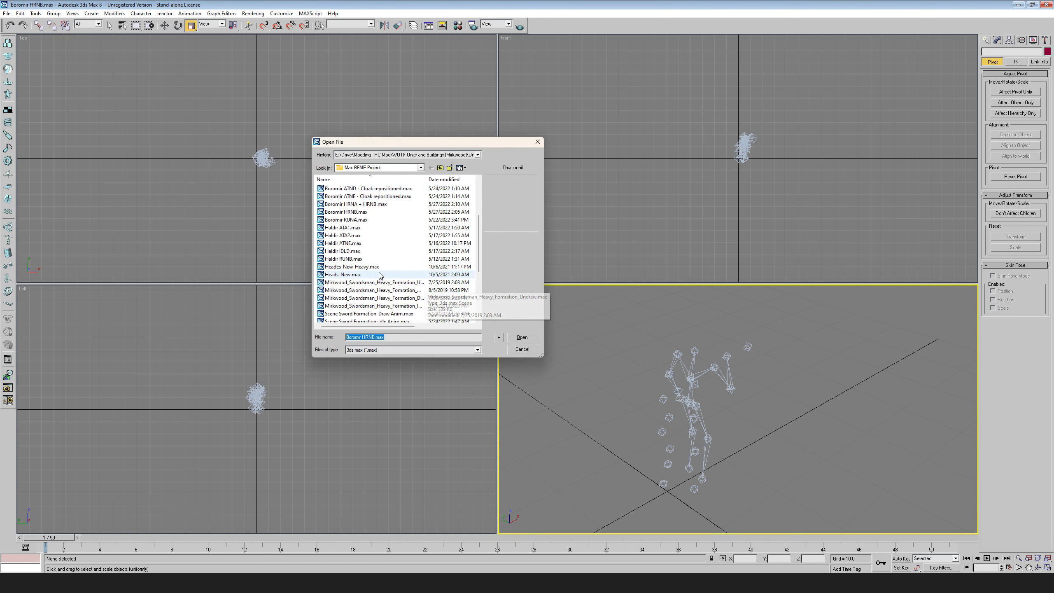
double_click(348, 251)
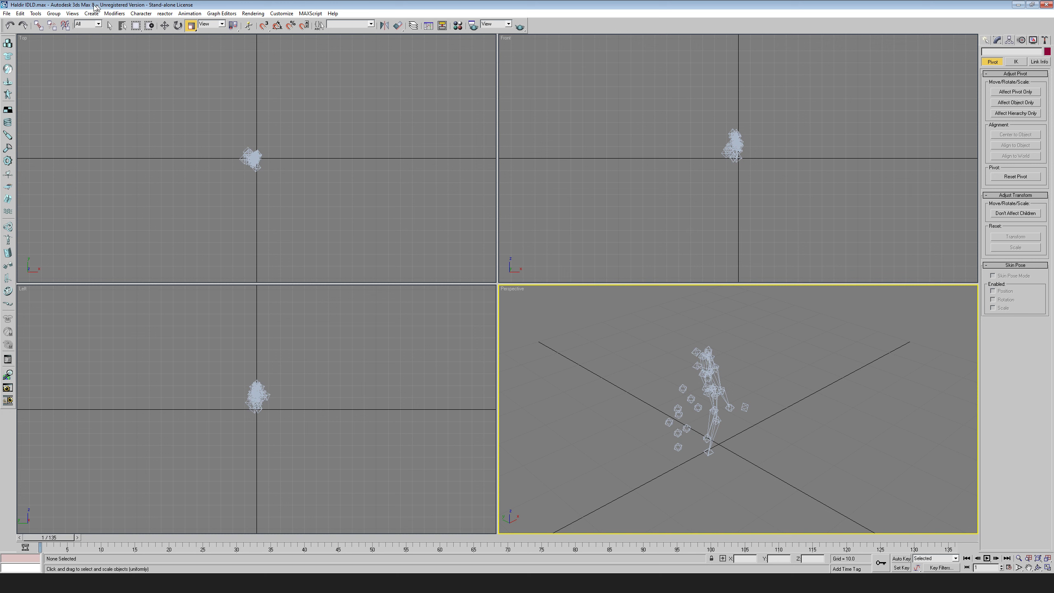
- Open "Mirkwood_Swordsman_Heavy_Formation_Walk.max", continue past the missing external files, and scrub the walk animation to frame 15
left_click(7, 13)
left_click(24, 41)
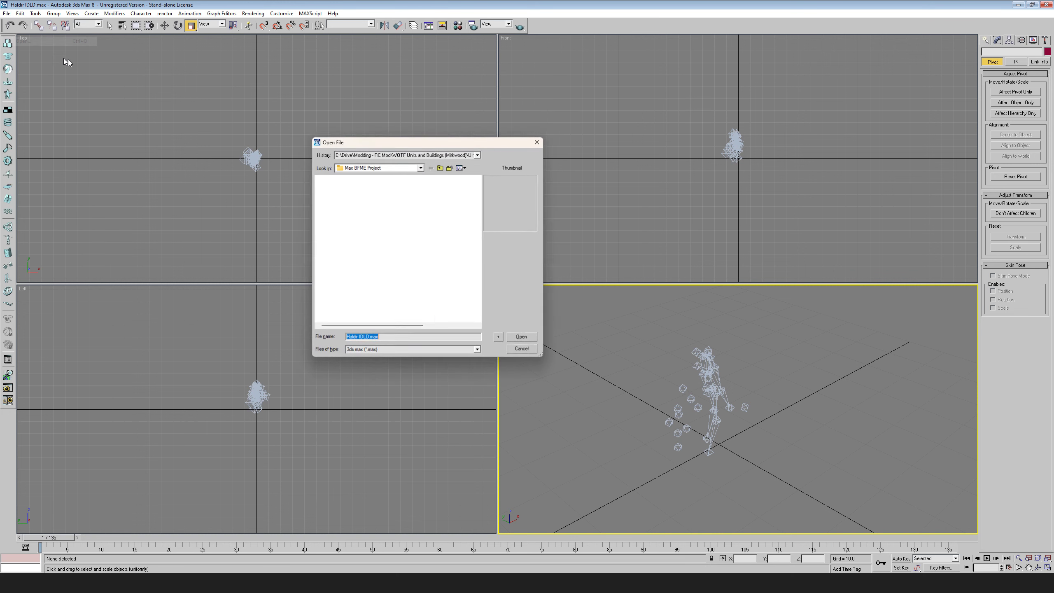
scroll(398, 225, "down", 4)
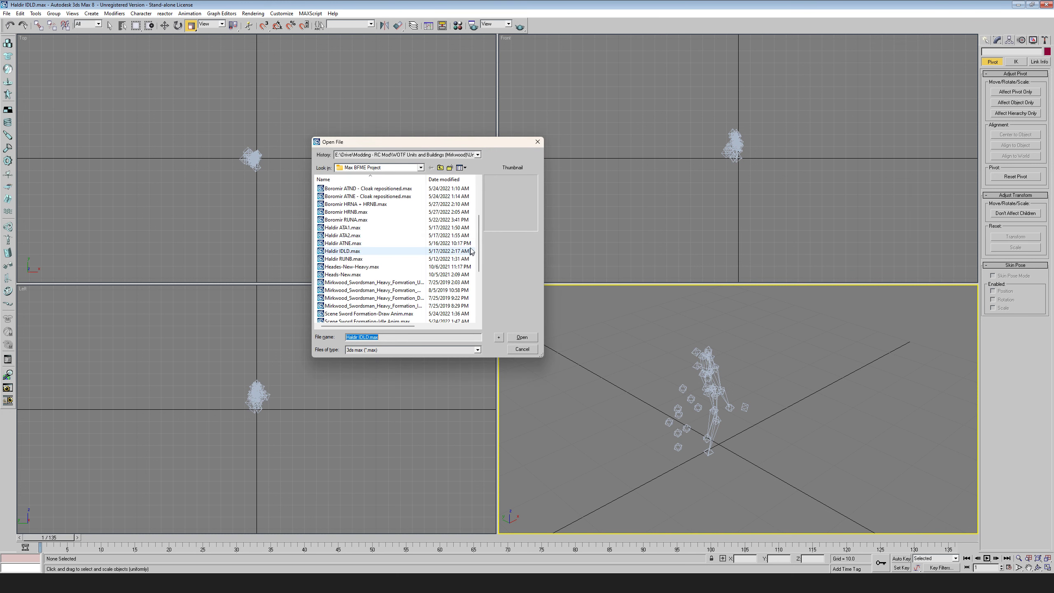
left_click_drag(480, 244, 481, 251)
double_click(394, 260)
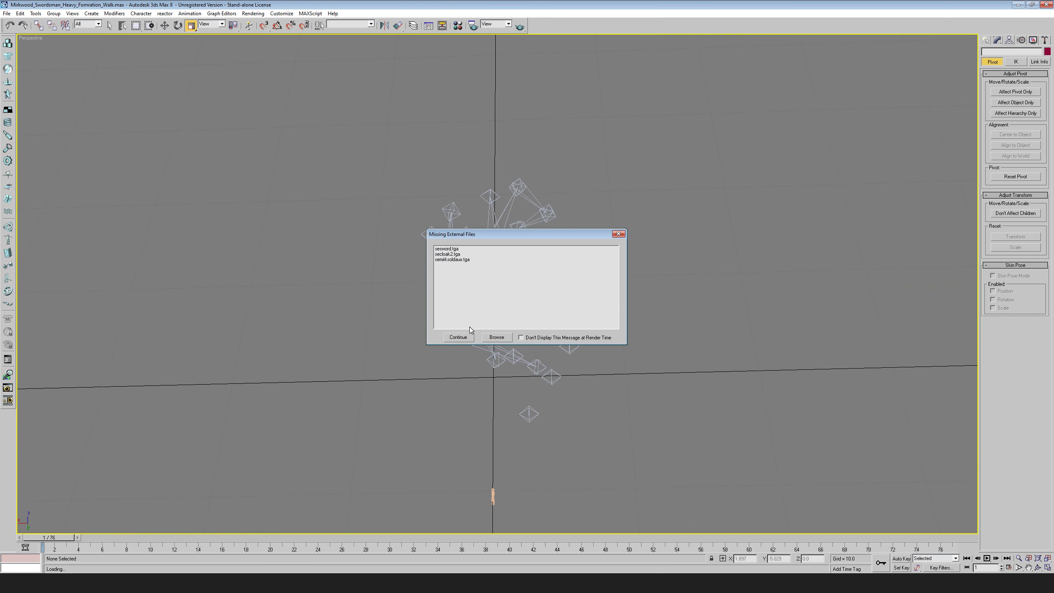
left_click(464, 336)
left_click_drag(58, 540, 225, 473)
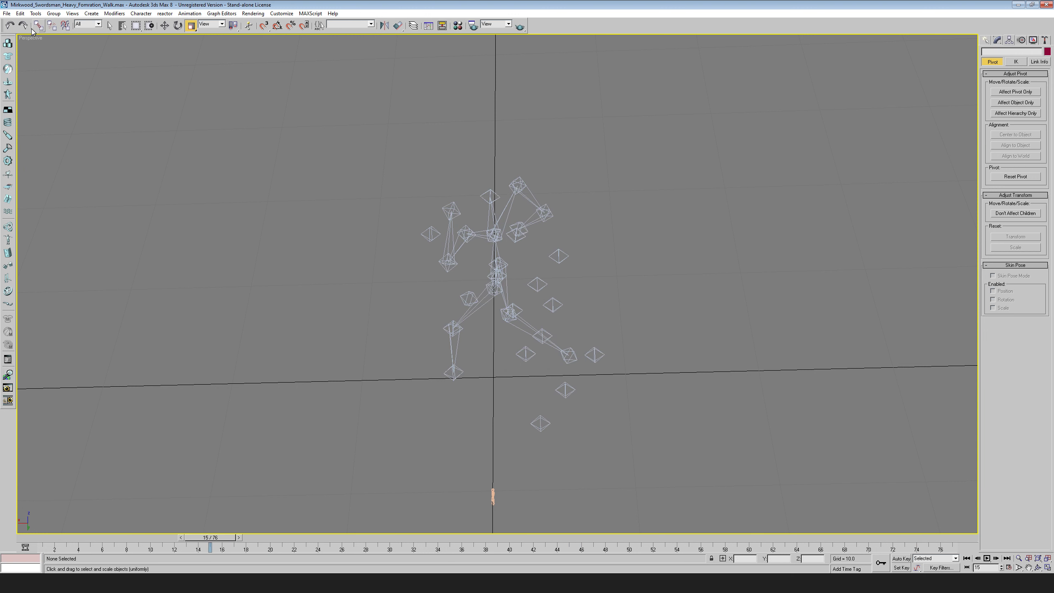
- Open "Scene-Bow Run Anim 2.max" from the Max BFME Project folder
left_click(7, 13)
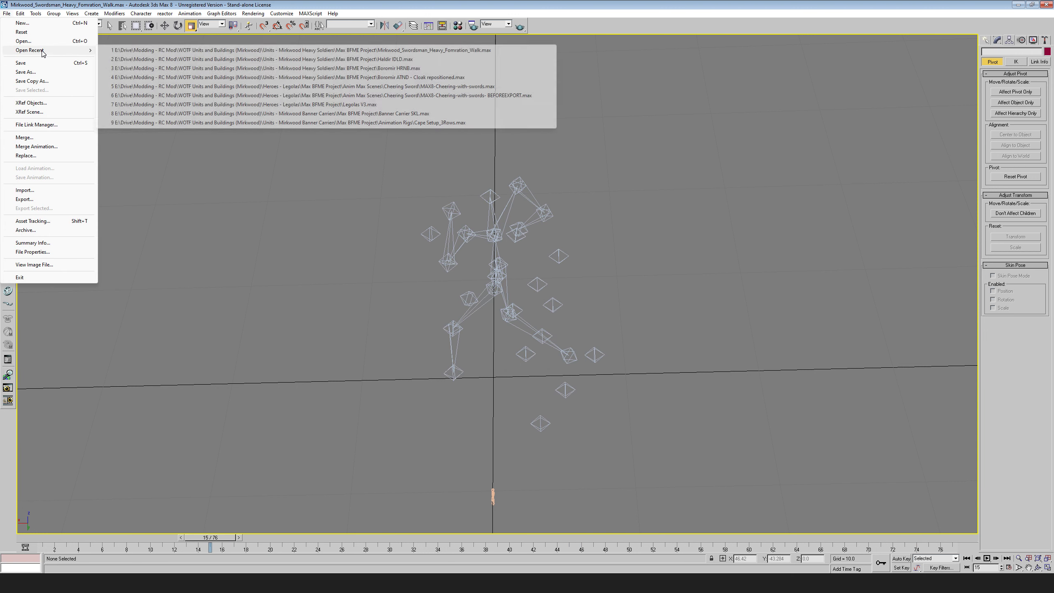
left_click(6, 13)
left_click(7, 14)
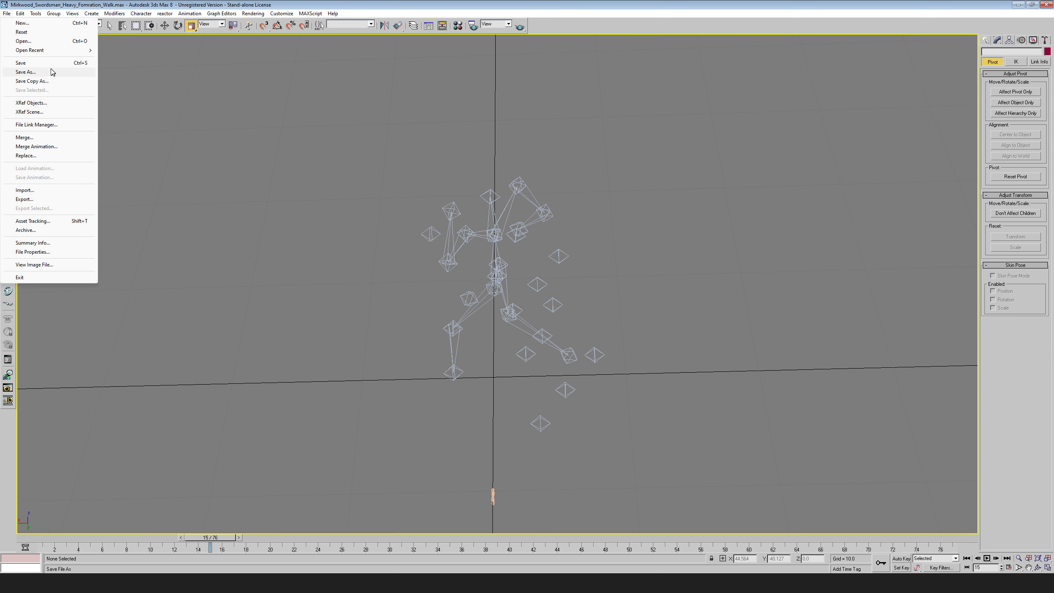
left_click(46, 41)
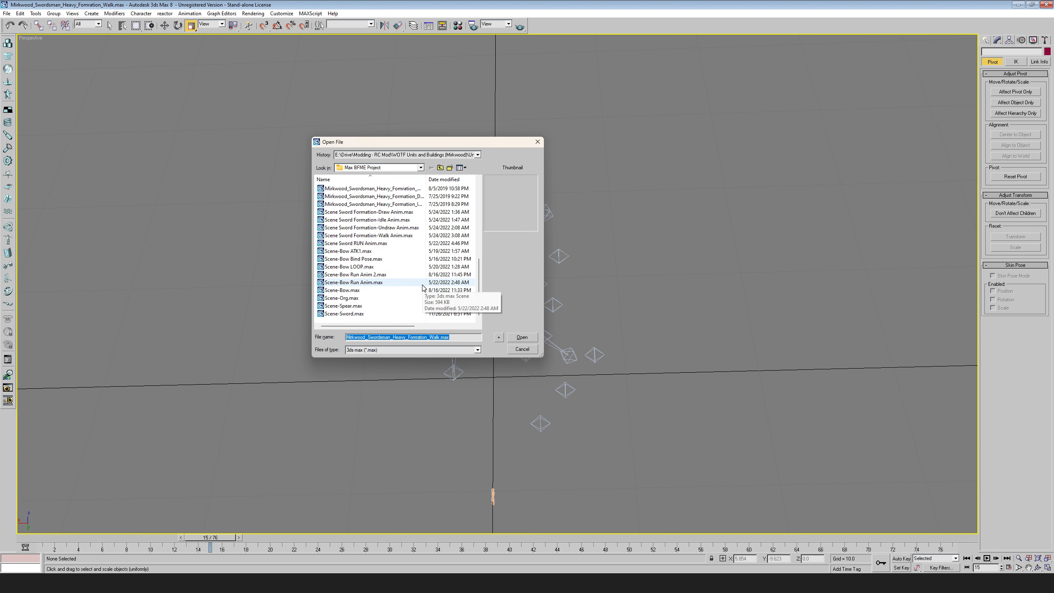
double_click(368, 276)
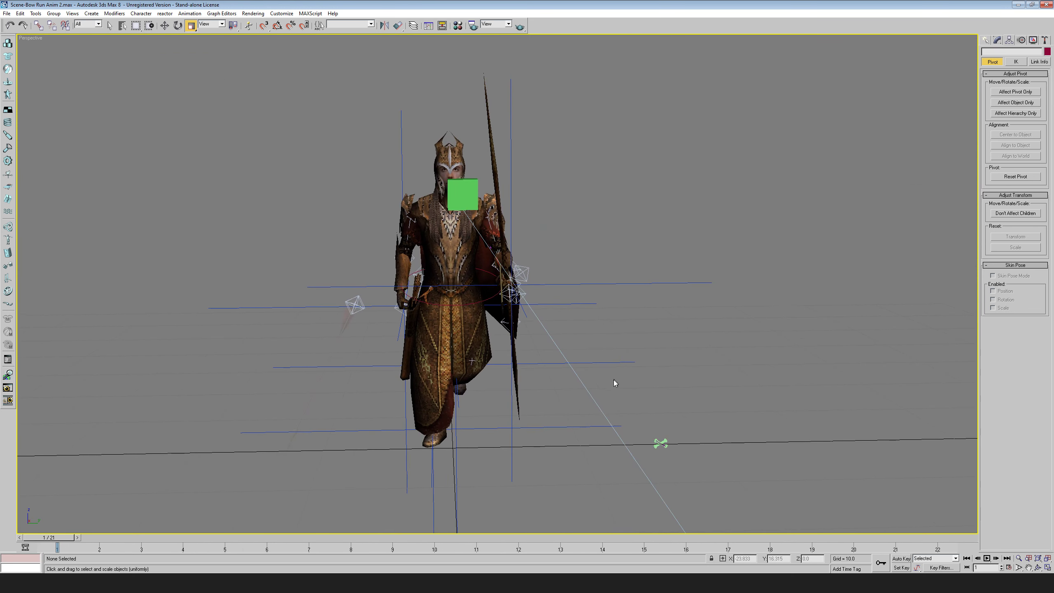
- Play the bow run animation and examine the archer's body, bow and cloak from several angles, stopping playback at frame 13
left_click(1039, 568)
left_click_drag(622, 295, 540, 304)
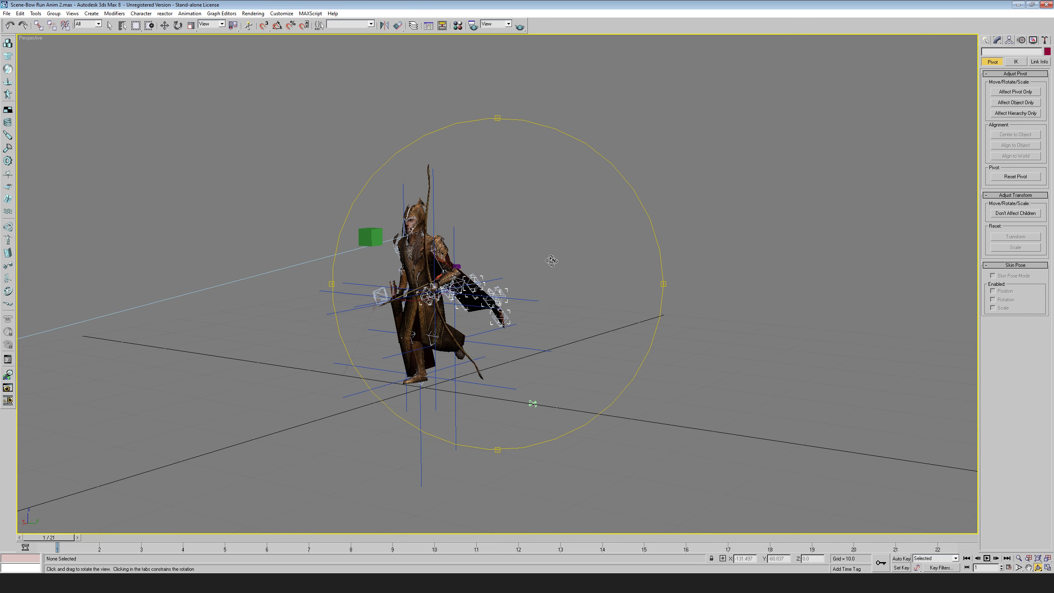
left_click_drag(551, 260, 558, 322)
scroll(564, 323, "down", 3)
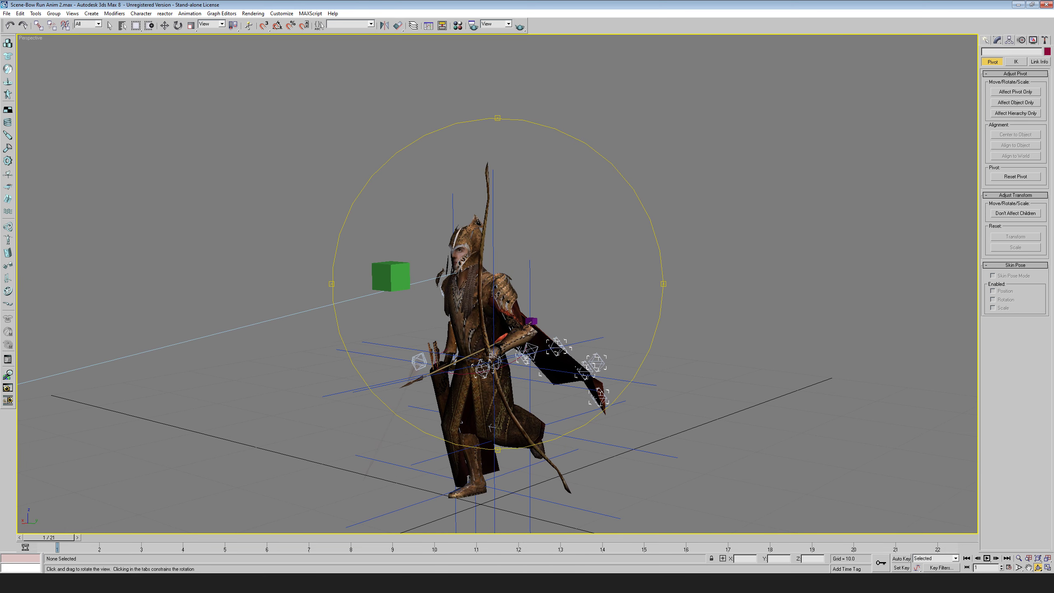
left_click(986, 558)
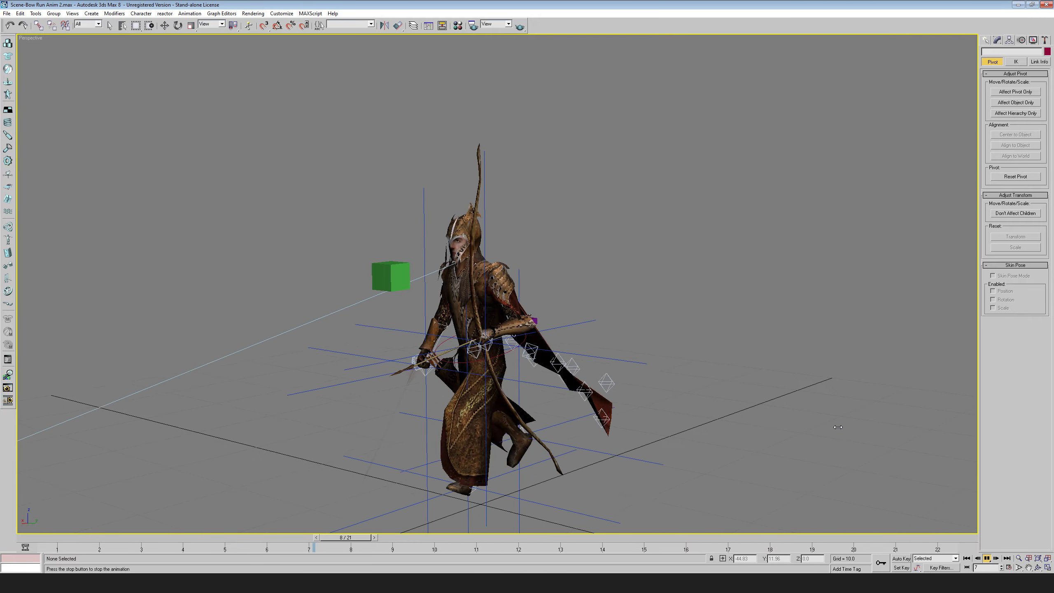
left_click(1037, 567)
left_click_drag(377, 311, 394, 326)
scroll(560, 317, "up", 3)
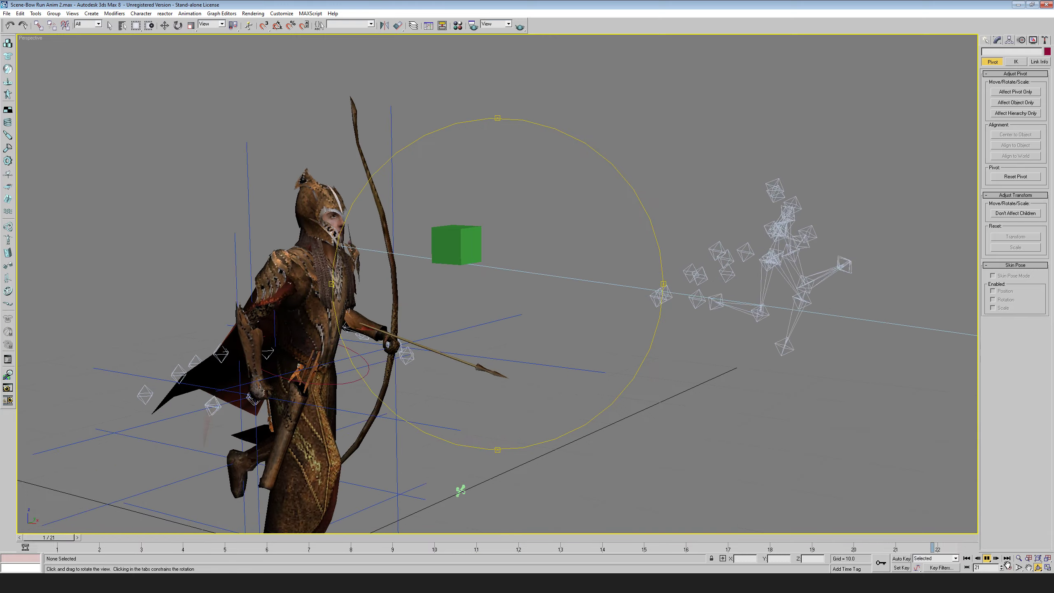
left_click(987, 558)
left_click_drag(465, 319, 497, 311)
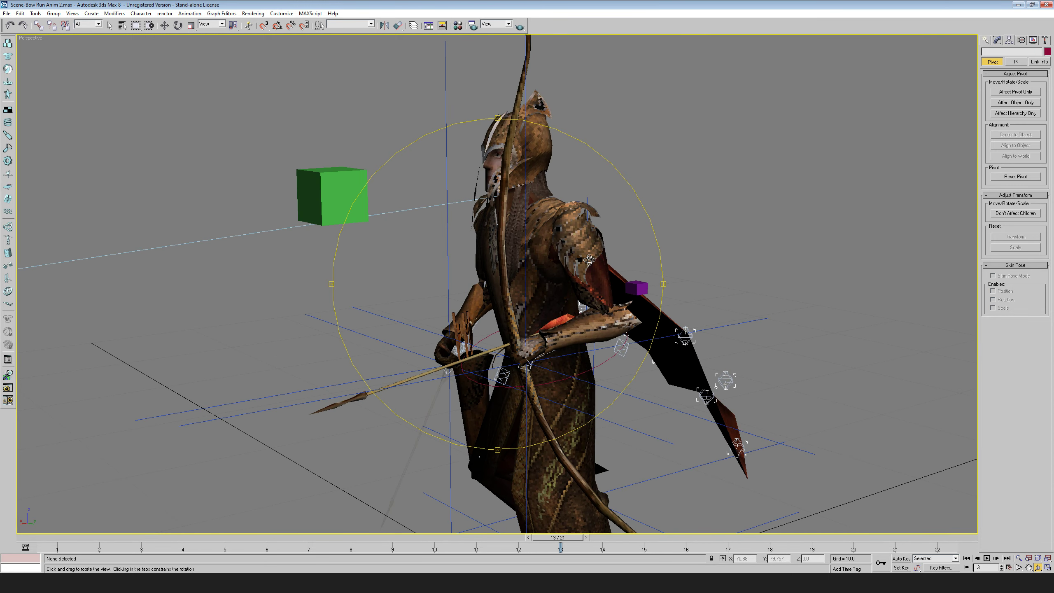
left_click_drag(589, 260, 579, 272)
- Browse the Max BFME Project scenes, open "Haldir ATA2.max" and examine its skeleton in the perspective view
left_click(6, 13)
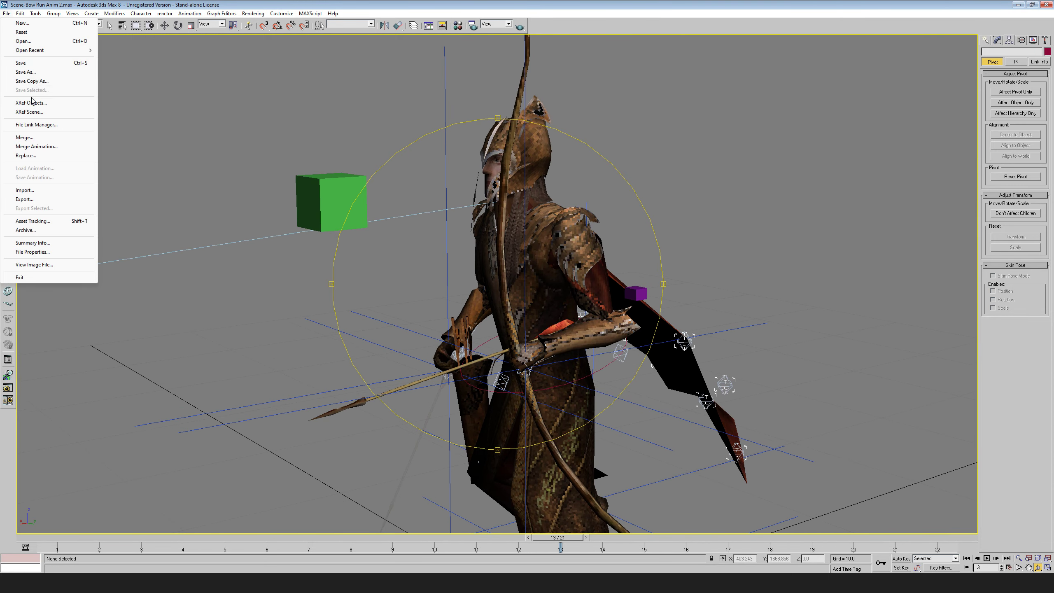
left_click(30, 43)
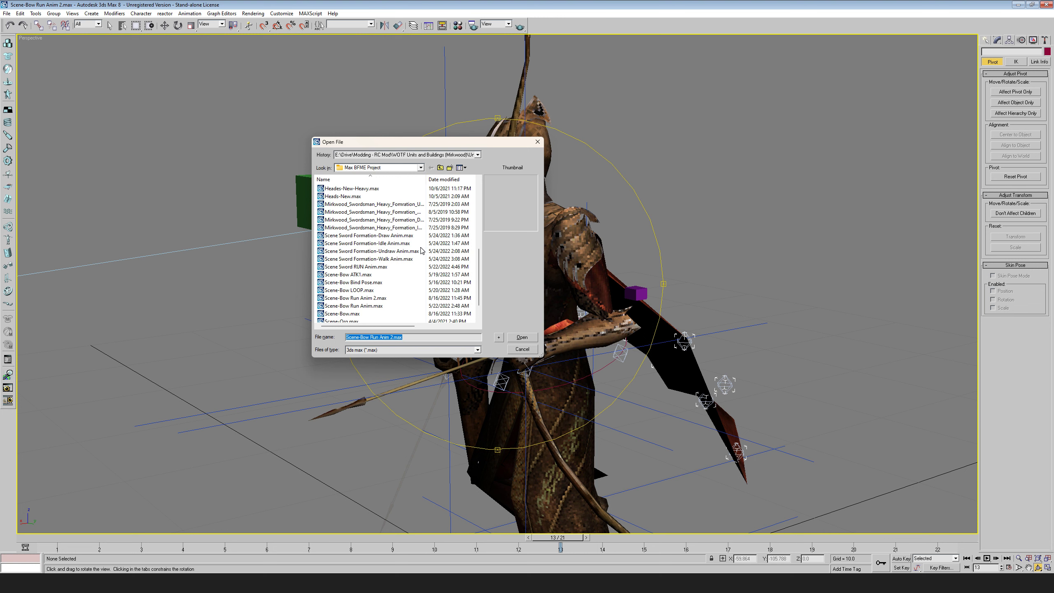
scroll(482, 287, "down", 1)
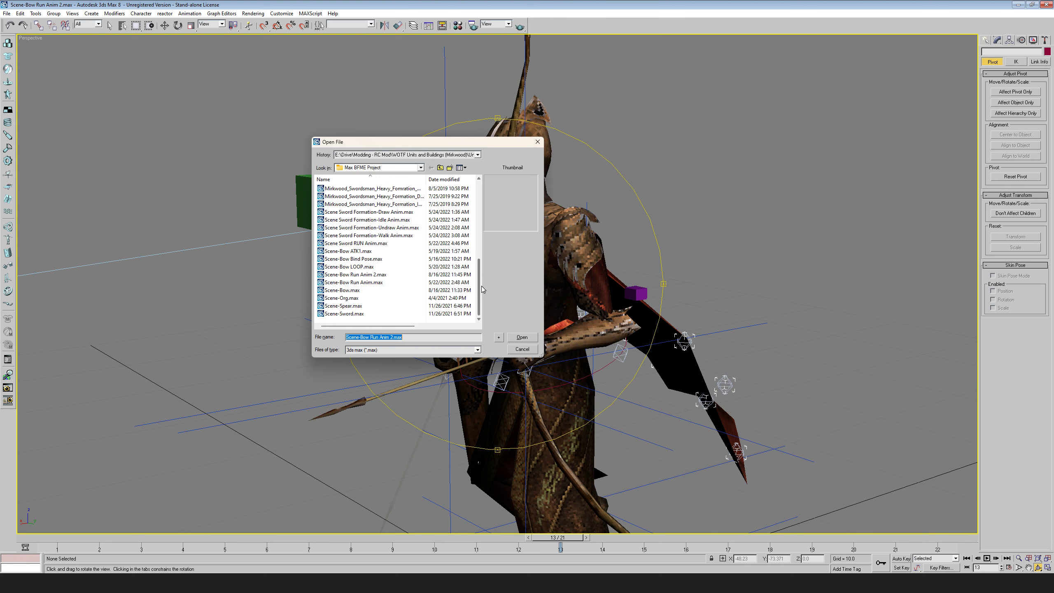
left_click_drag(481, 286, 482, 267)
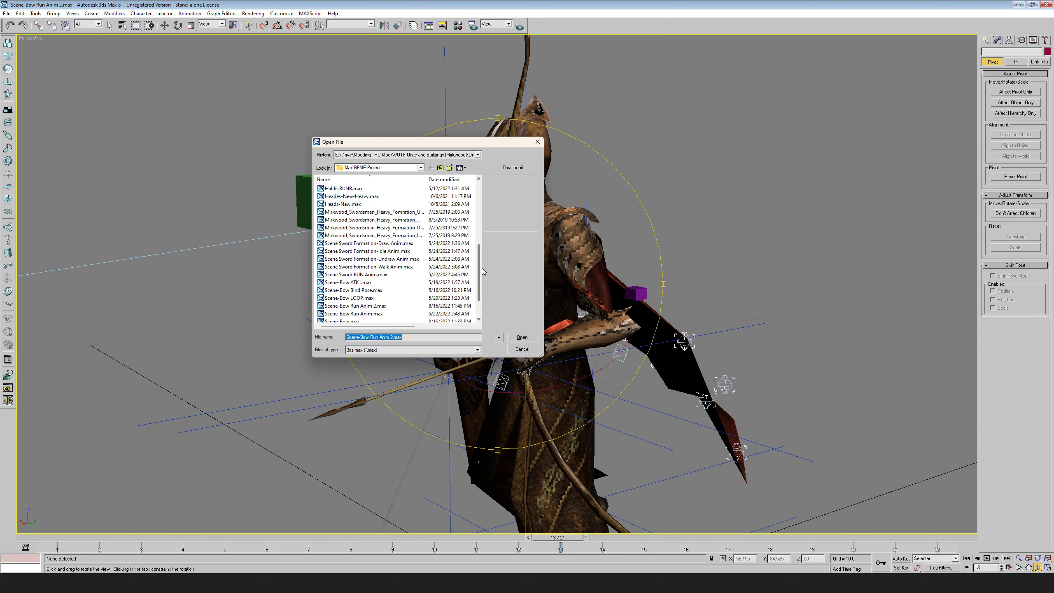
left_click_drag(482, 267, 481, 264)
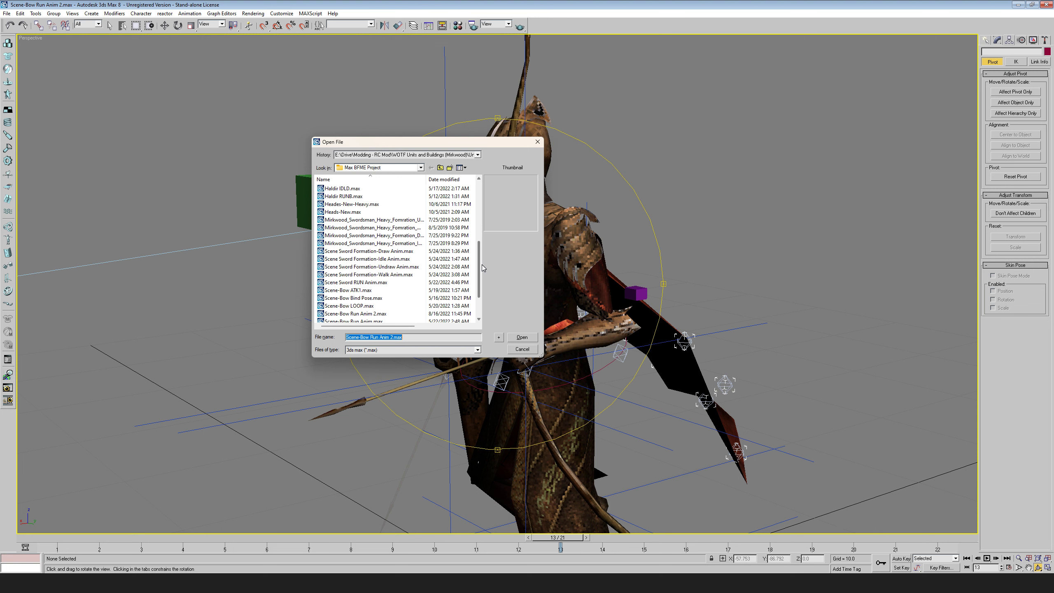
left_click_drag(481, 264, 484, 275)
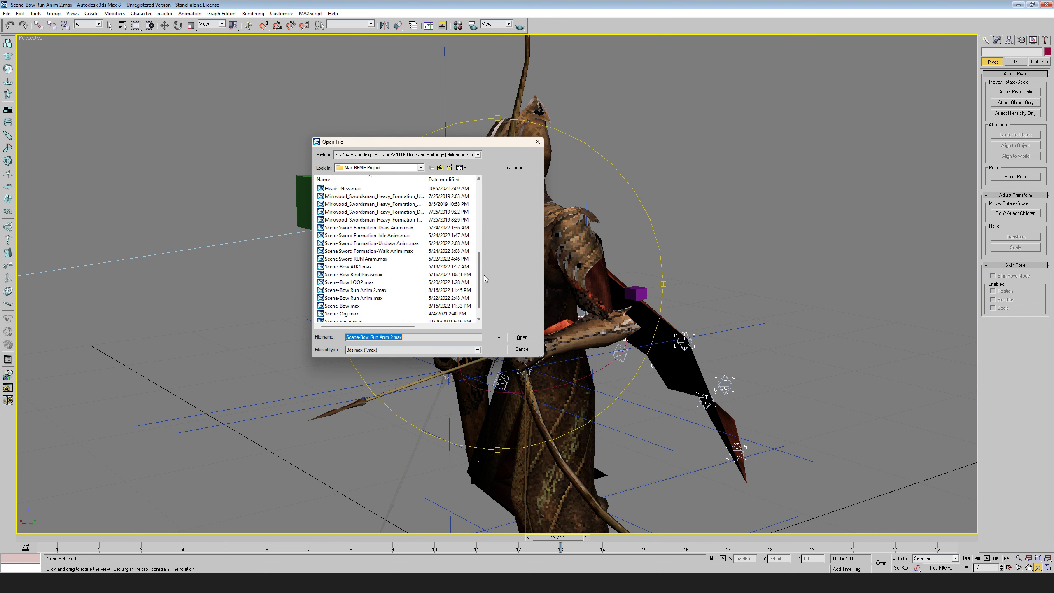
left_click_drag(484, 275, 485, 245)
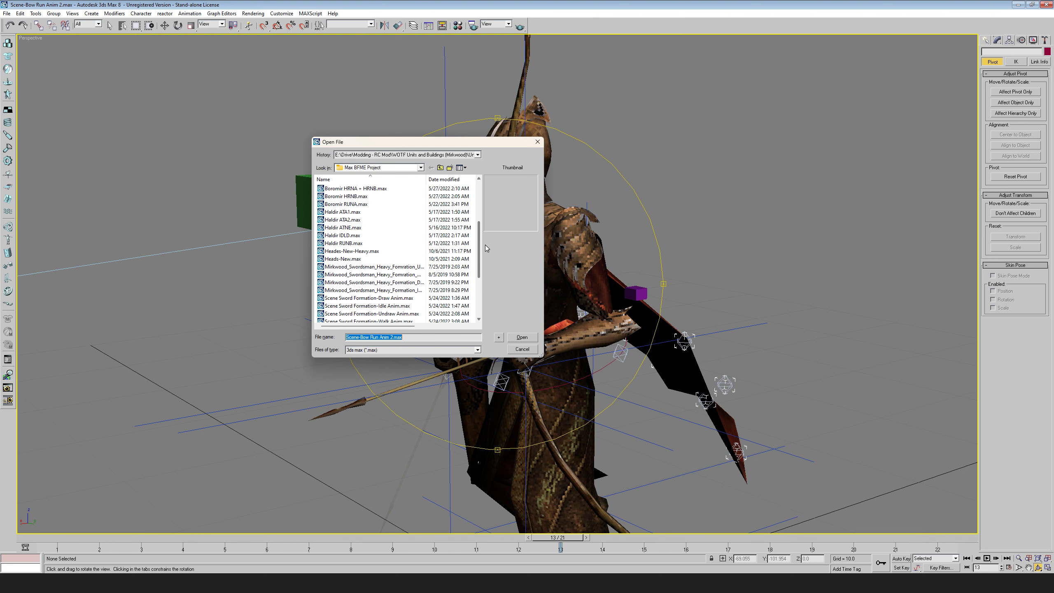
double_click(436, 219)
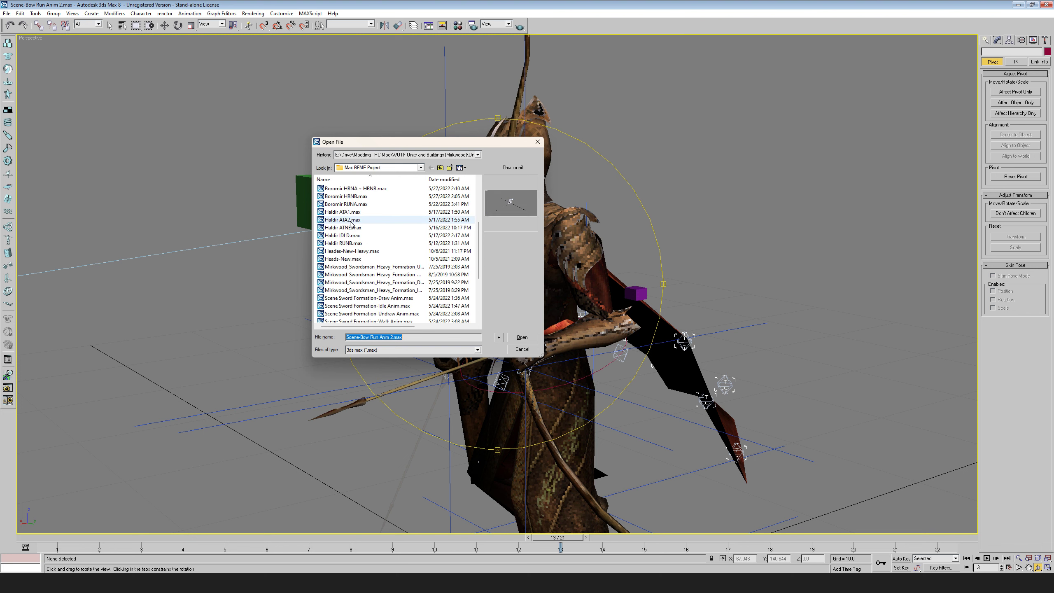
left_click_drag(759, 448, 685, 411)
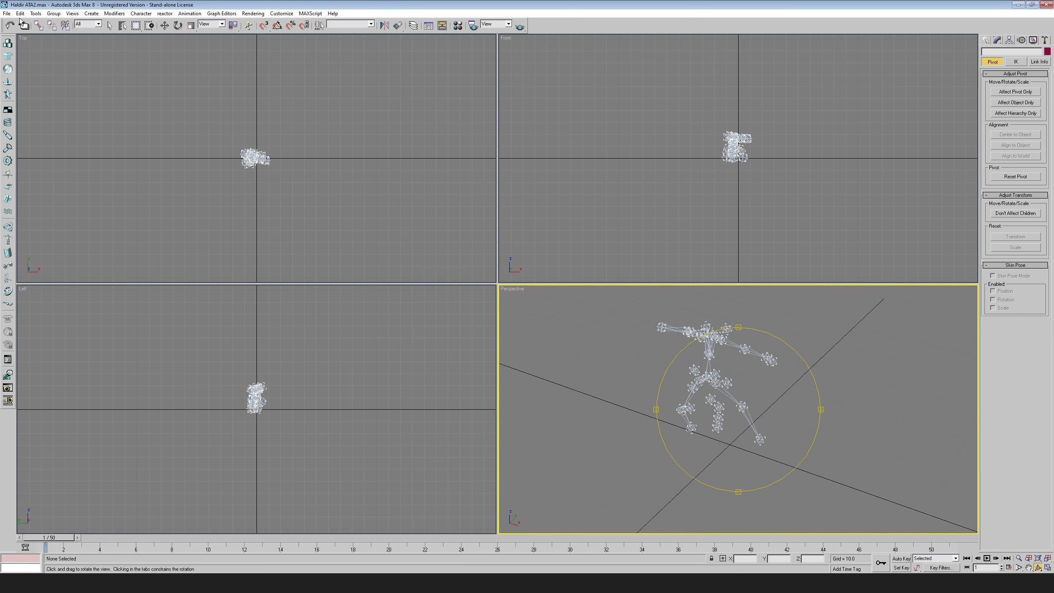
- Open "Boromir RUNA.max" and scrub its run animation to frame 17
left_click(6, 13)
left_click(25, 41)
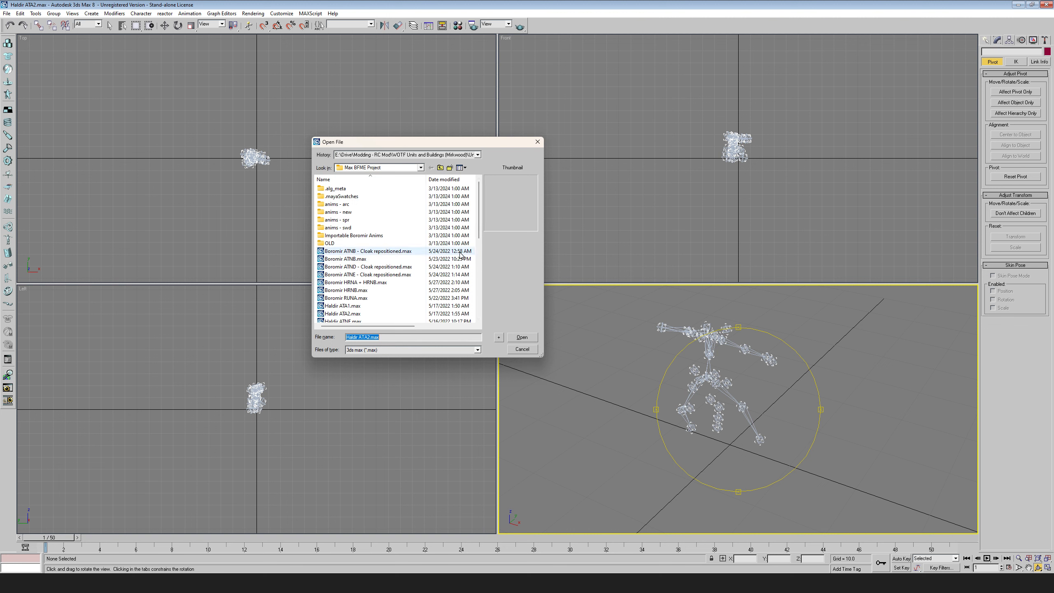
left_click(359, 297)
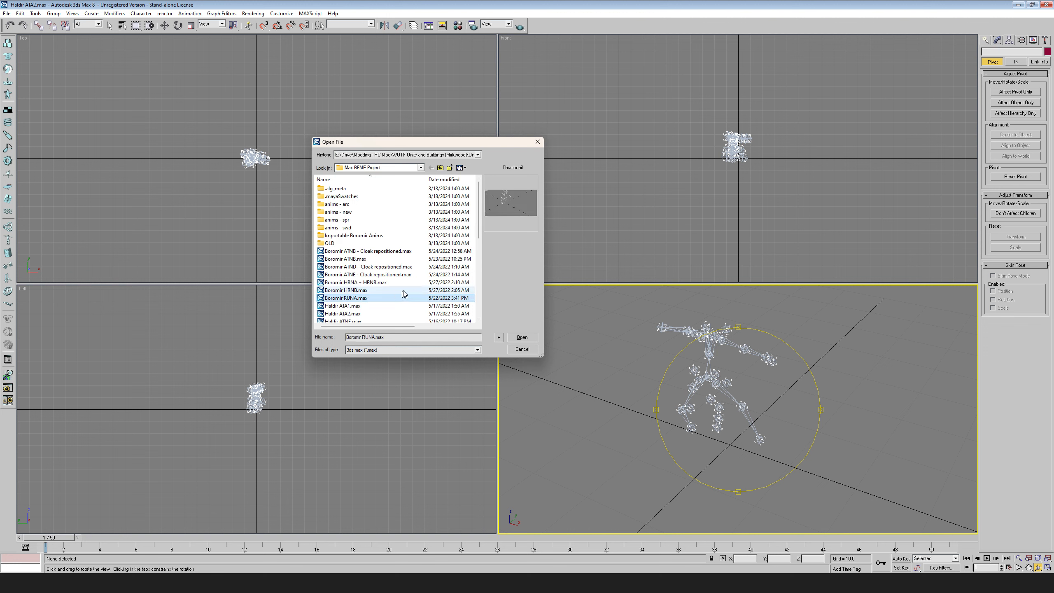
double_click(357, 298)
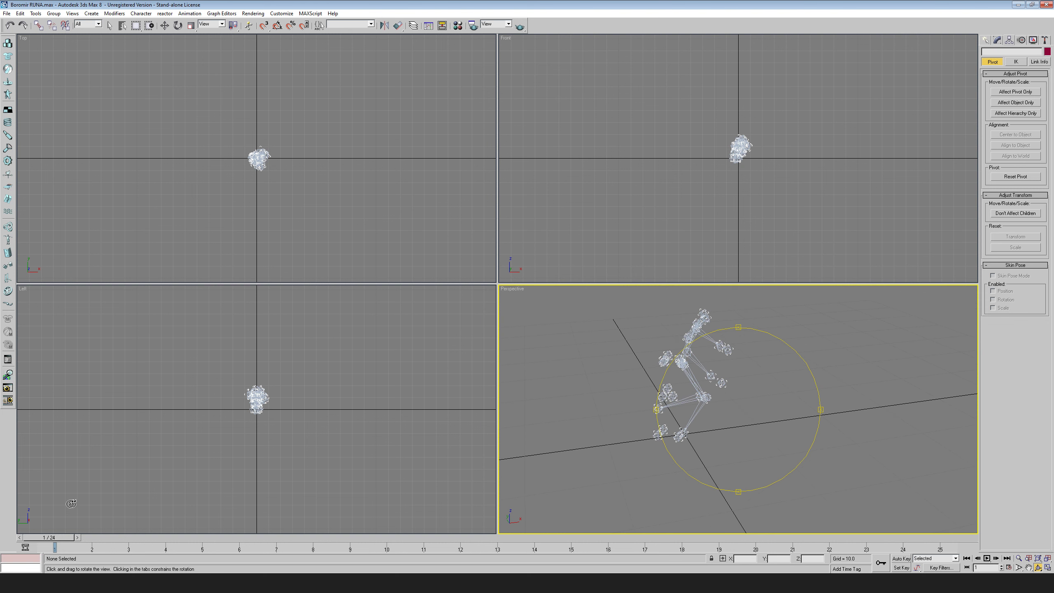
left_click_drag(51, 540, 643, 540)
- Open "Scene-Bow ATK1.max" and examine the archer beside the film reference plane in the perspective view
left_click(6, 13)
left_click(28, 41)
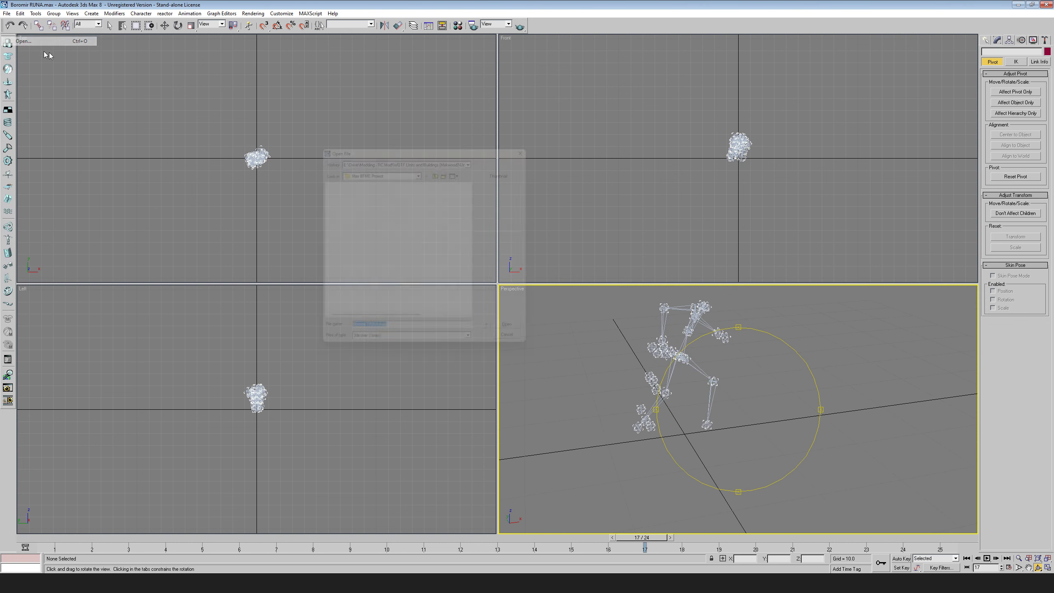
scroll(387, 227, "down", 3)
scroll(388, 226, "up", 3)
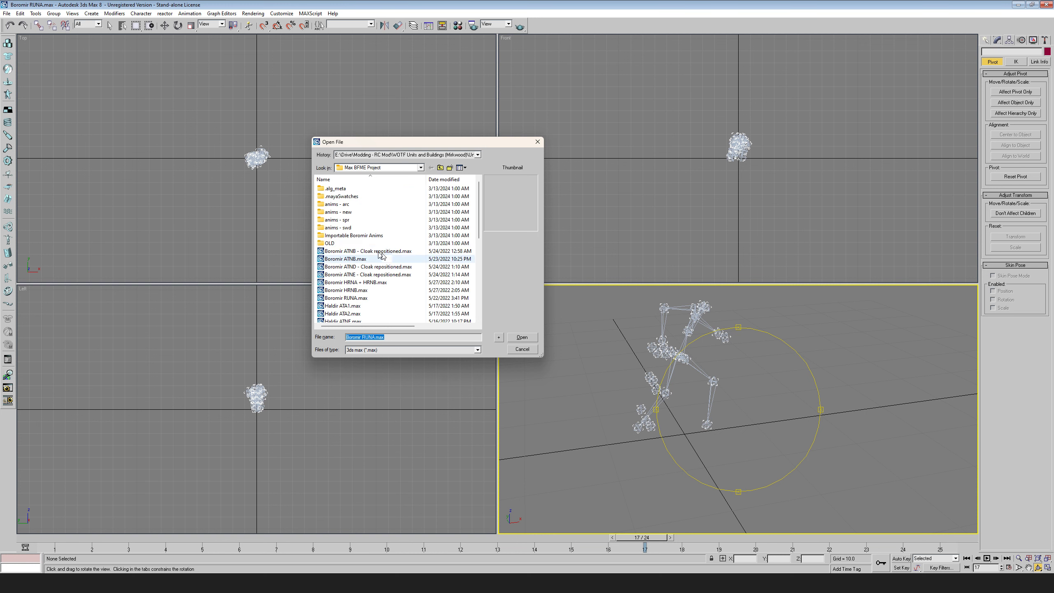
left_click_drag(480, 217, 484, 297)
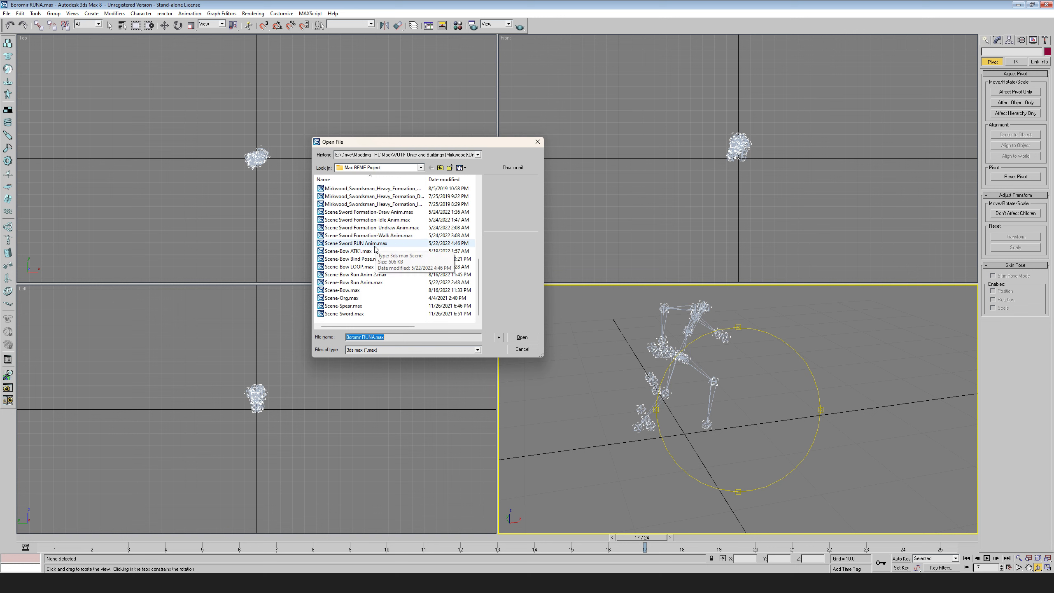
left_click(362, 252)
double_click(362, 252)
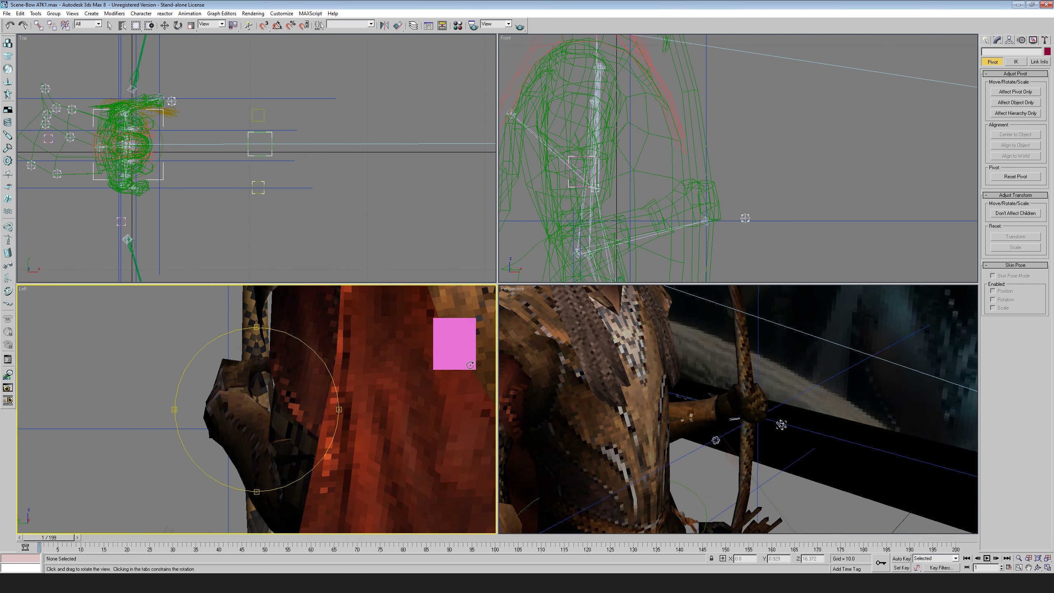
scroll(723, 403, "down", 10)
middle_click_drag(724, 402, 715, 407)
scroll(715, 407, "up", 4)
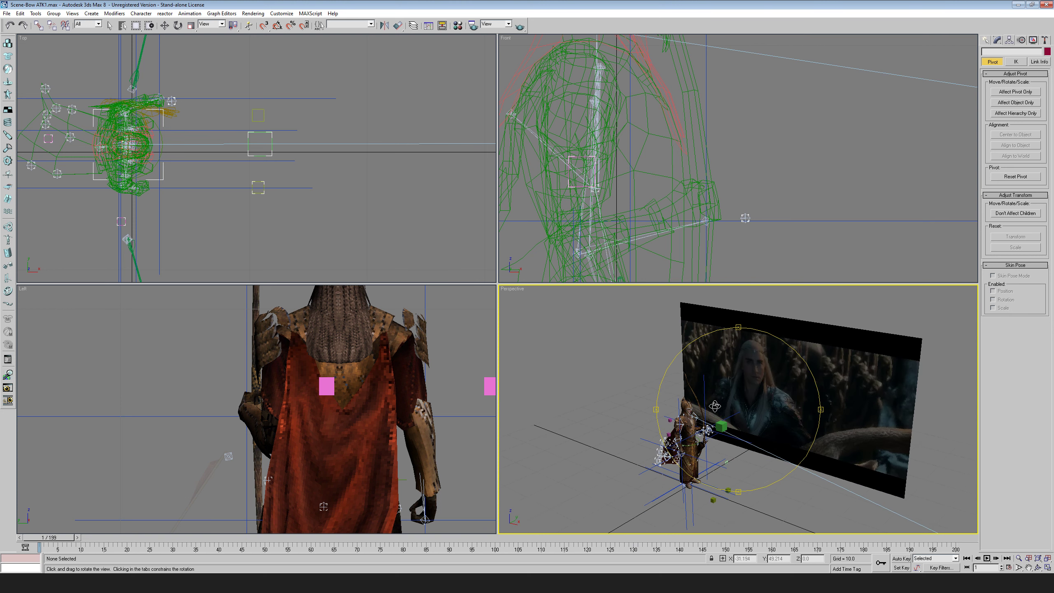
left_click_drag(728, 411, 657, 334)
scroll(732, 404, "up", 3)
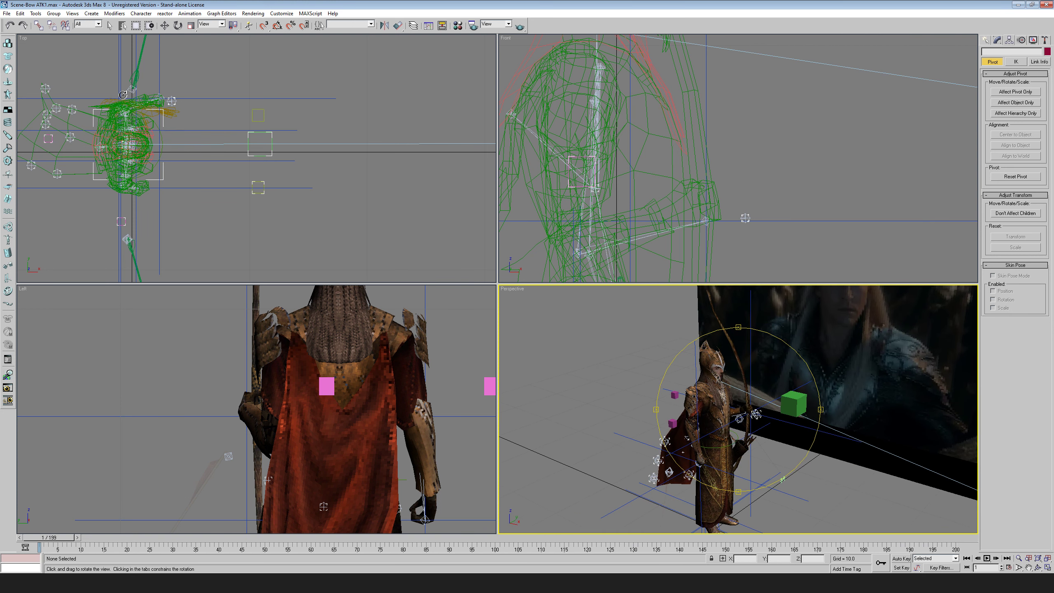
- Open the "Boromir RUNA.max" scene from the Max BFME Project folder
left_click(7, 13)
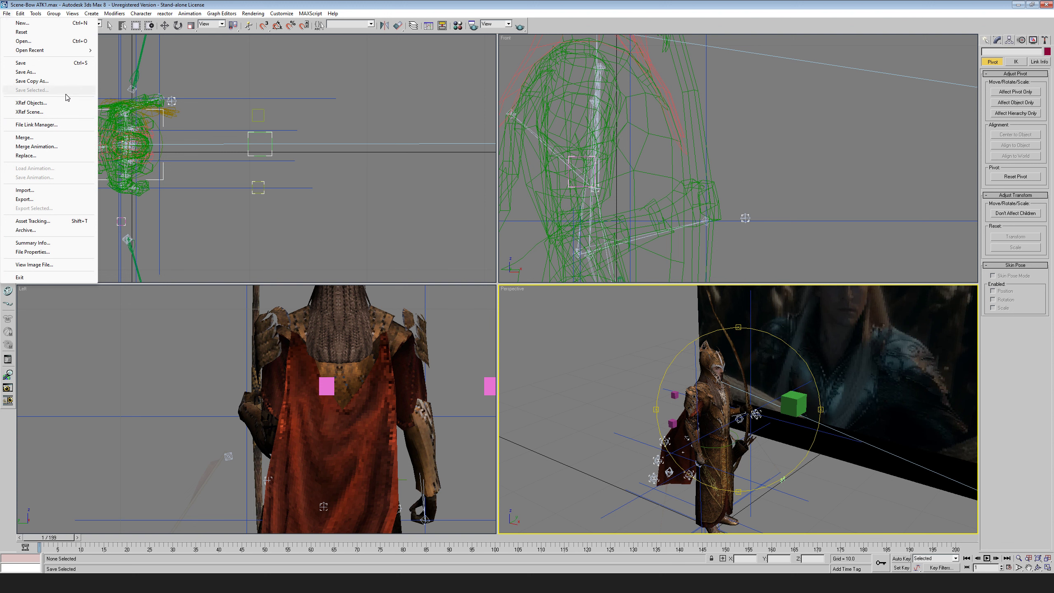
left_click(6, 14)
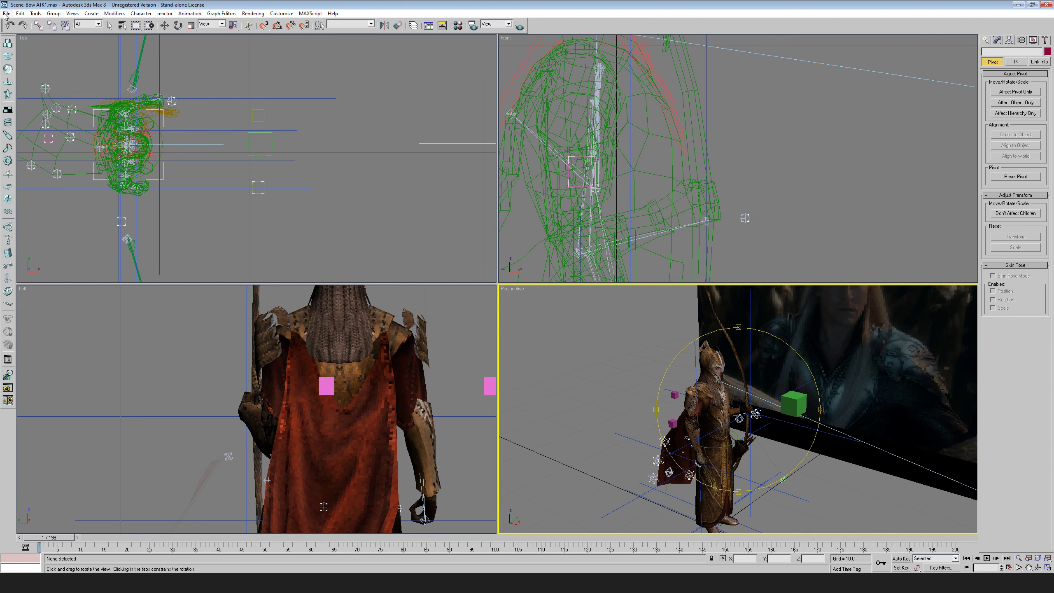
left_click(5, 14)
left_click(23, 41)
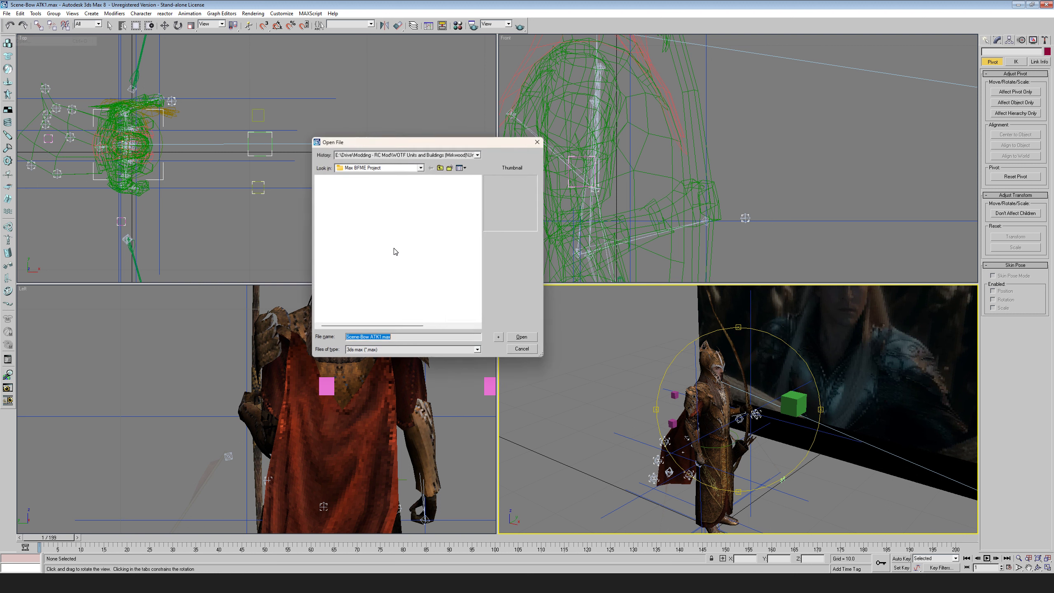
scroll(436, 269, "down", 2)
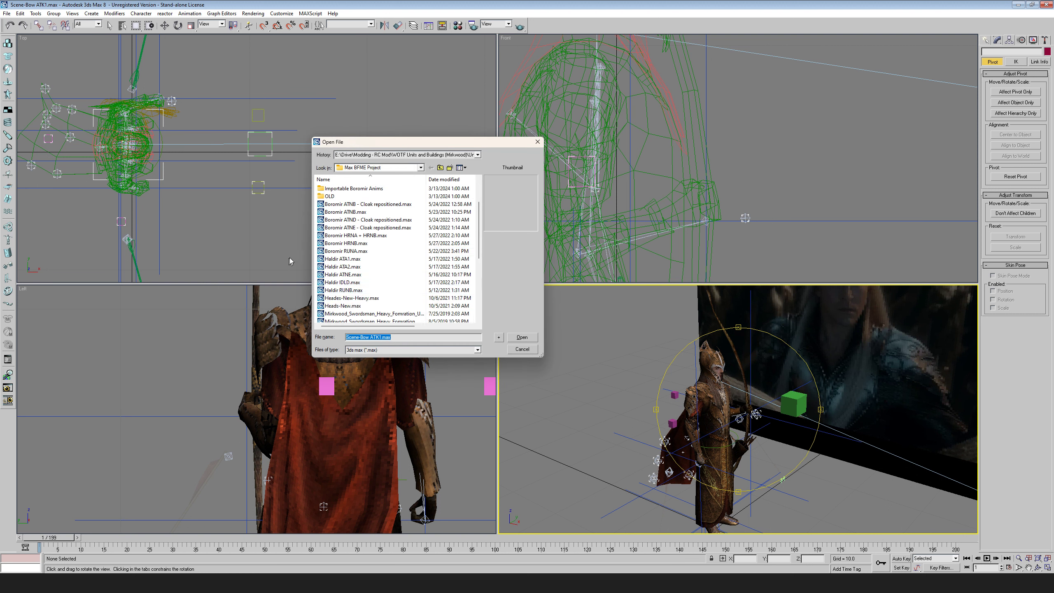
double_click(347, 250)
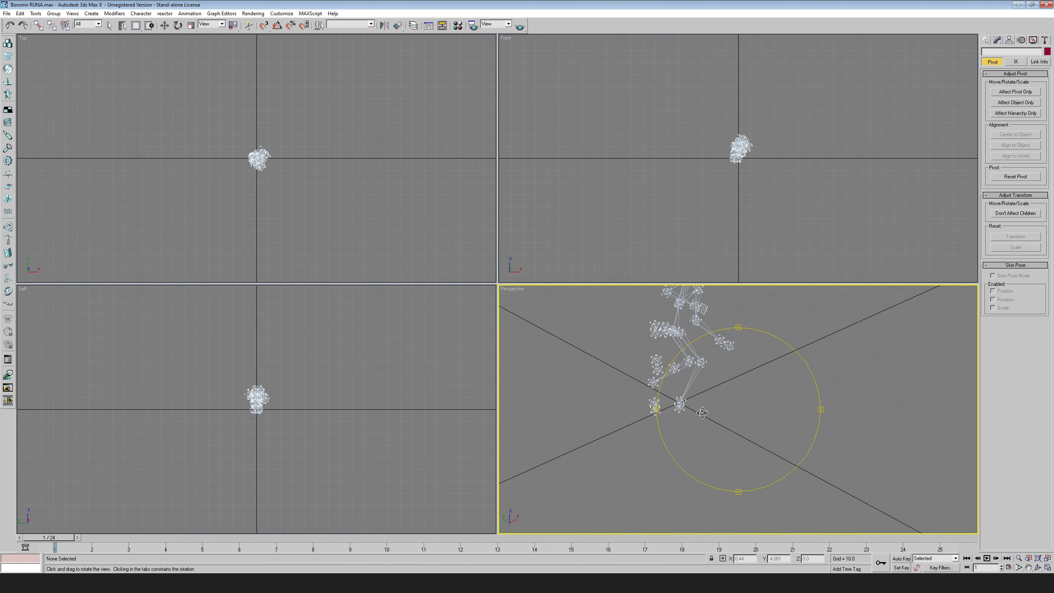
- Play the run animation in a maximized perspective view and examine the skeleton, stopping playback at frame 13
left_click_drag(746, 405, 725, 413)
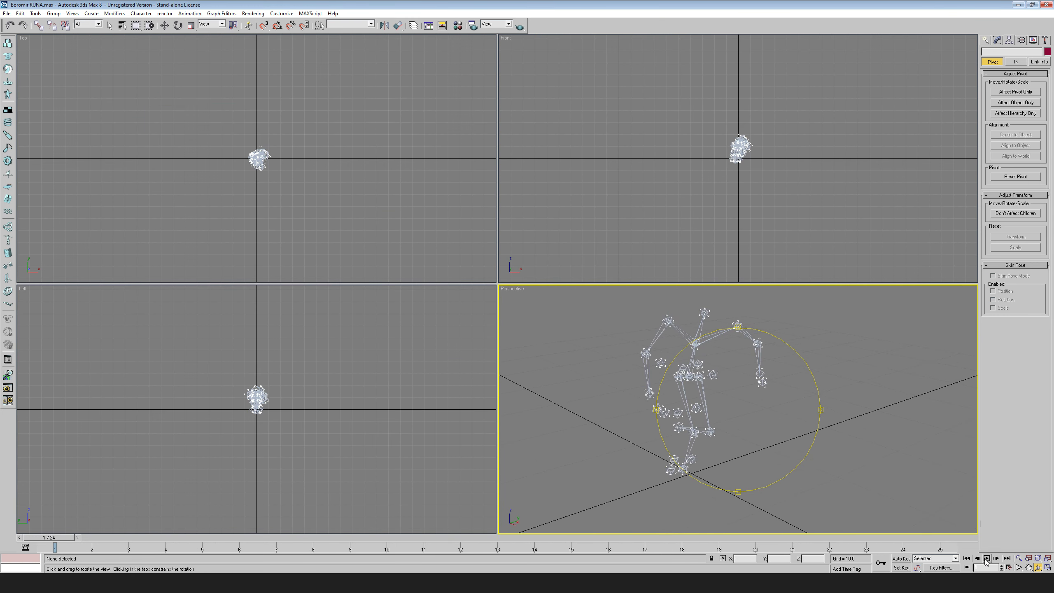
left_click(1047, 567)
left_click_drag(456, 249, 506, 331)
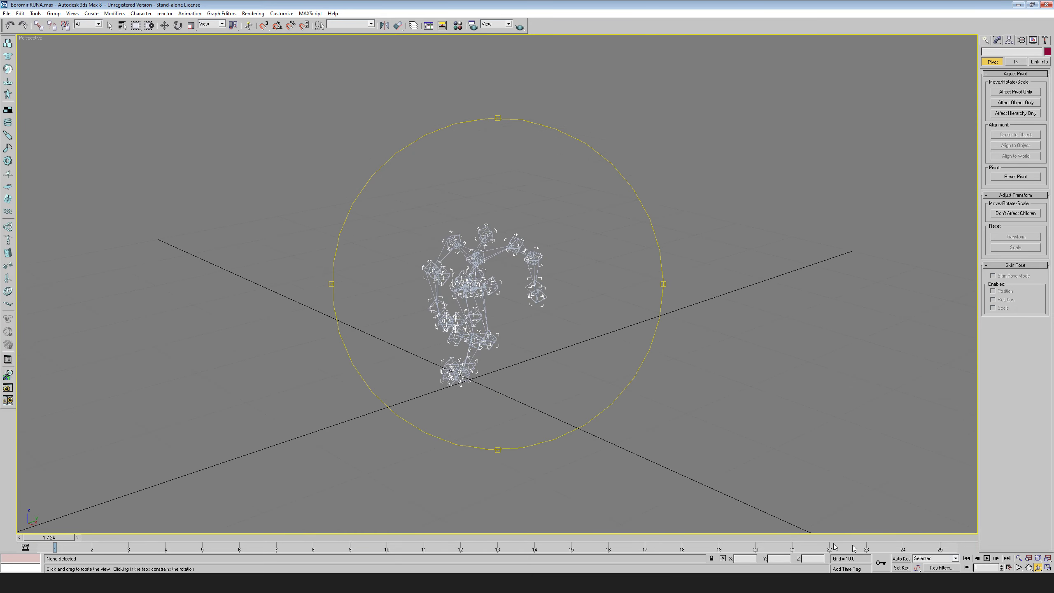
left_click(992, 558)
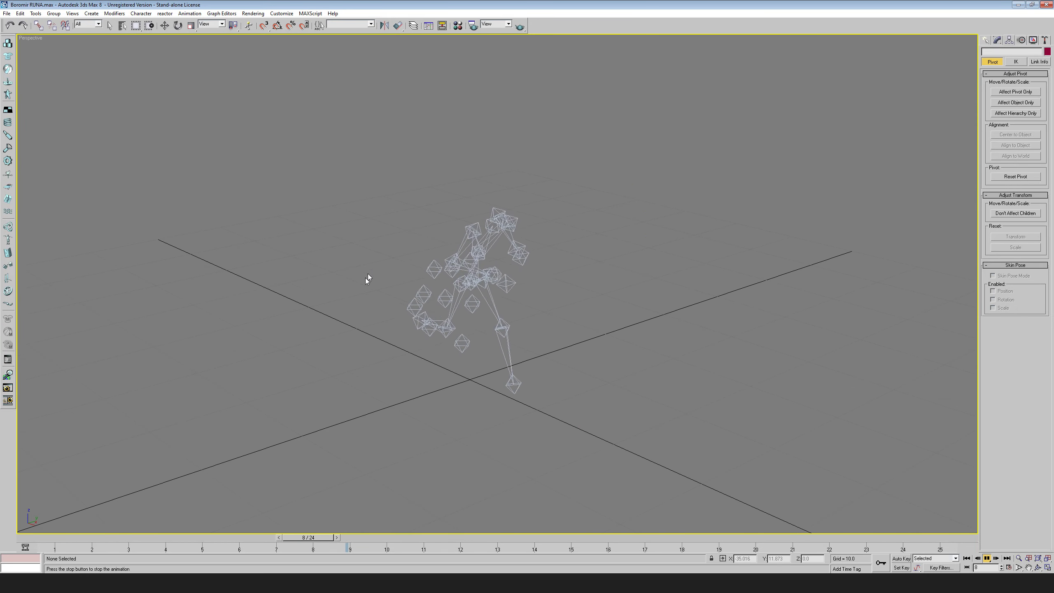
left_click(987, 558)
left_click(1038, 567)
mouse_move(489, 270)
left_mouse_down()
mouse_move(525, 326)
mouse_move(552, 318)
mouse_move(520, 319)
mouse_move(535, 299)
mouse_move(477, 286)
mouse_move(438, 250)
mouse_move(474, 269)
left_mouse_up()
left_click(987, 558)
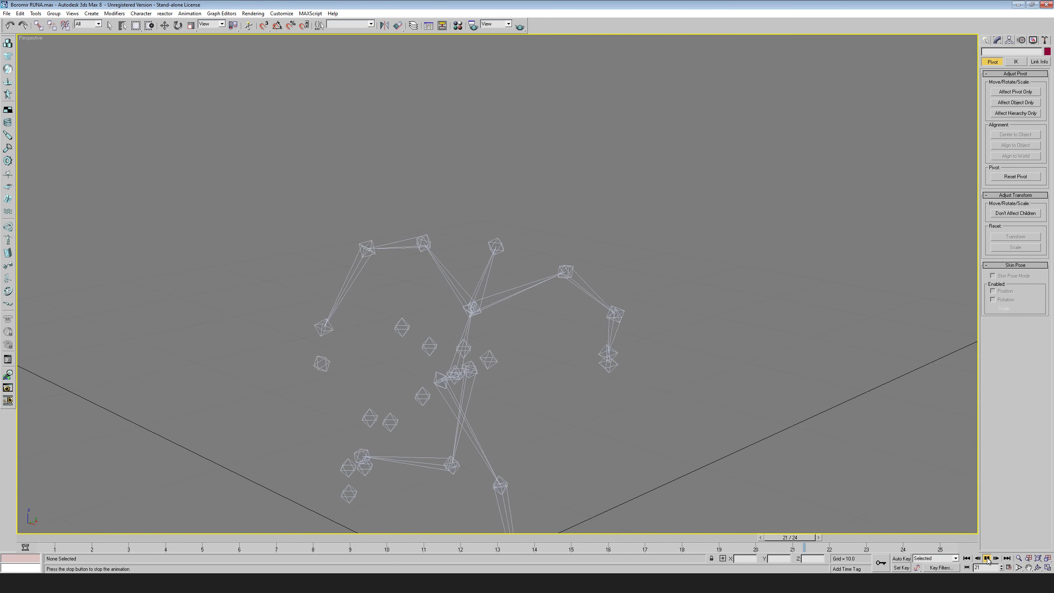
mouse_move(561, 318)
middle_mouse_down("alt")
mouse_move(547, 317)
mouse_move(548, 294)
mouse_move(546, 313)
middle_mouse_up("alt")
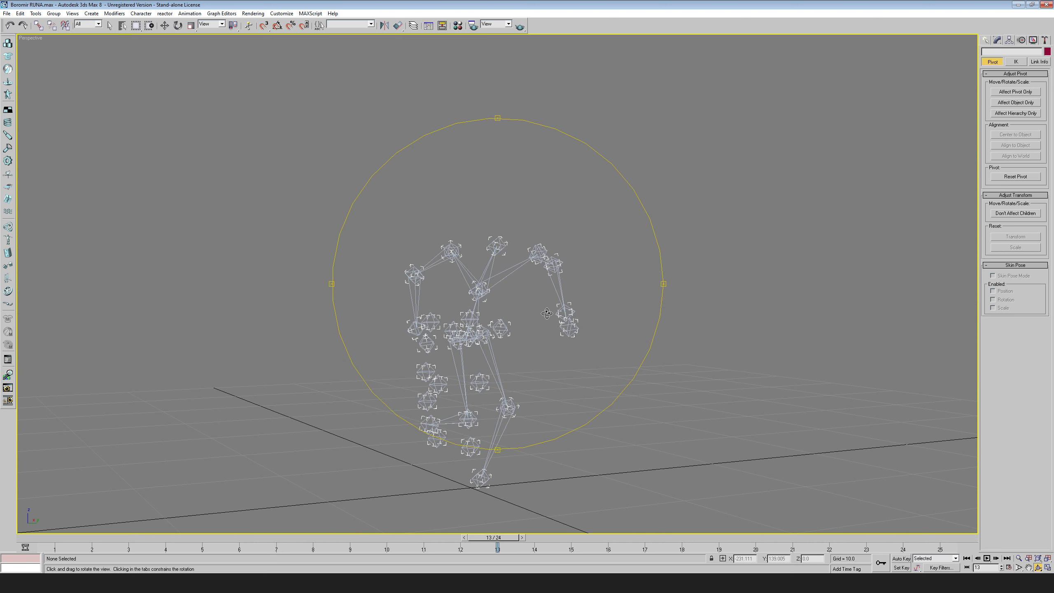
- Delete all keys of the BAT_UARMR bone from frame 2 to 24, keeping the first and last, and scrub to frame 20
left_click(449, 248)
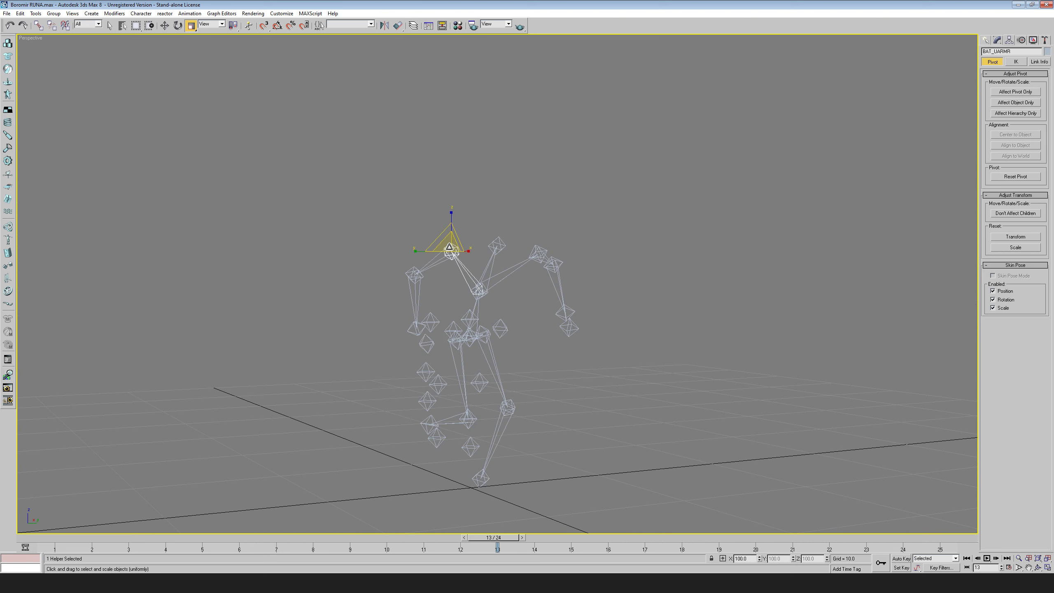
middle_click_drag(514, 196, 517, 209)
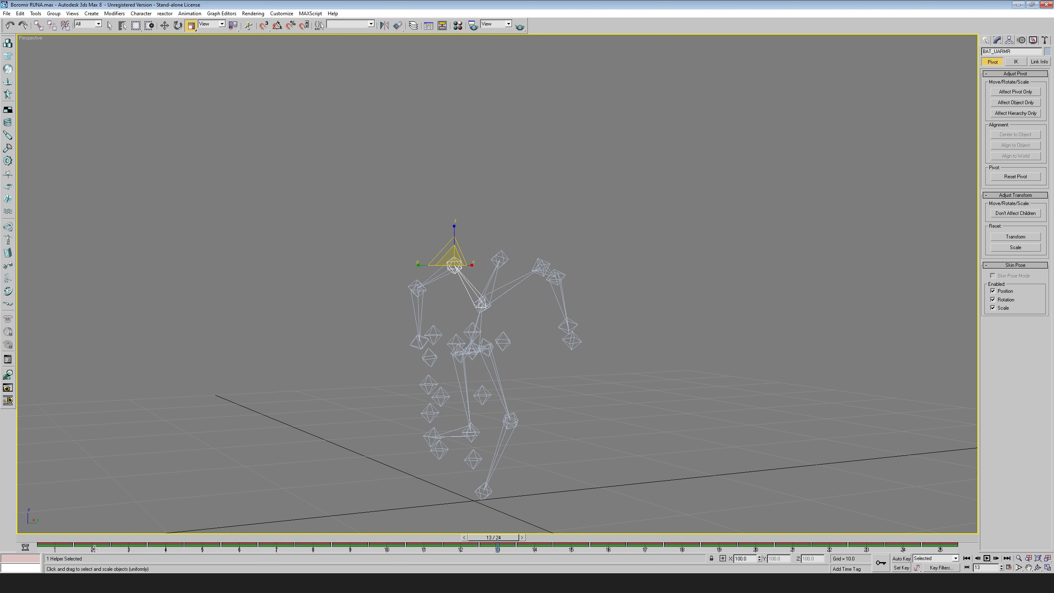
left_click_drag(493, 537, 41, 526)
key("r")
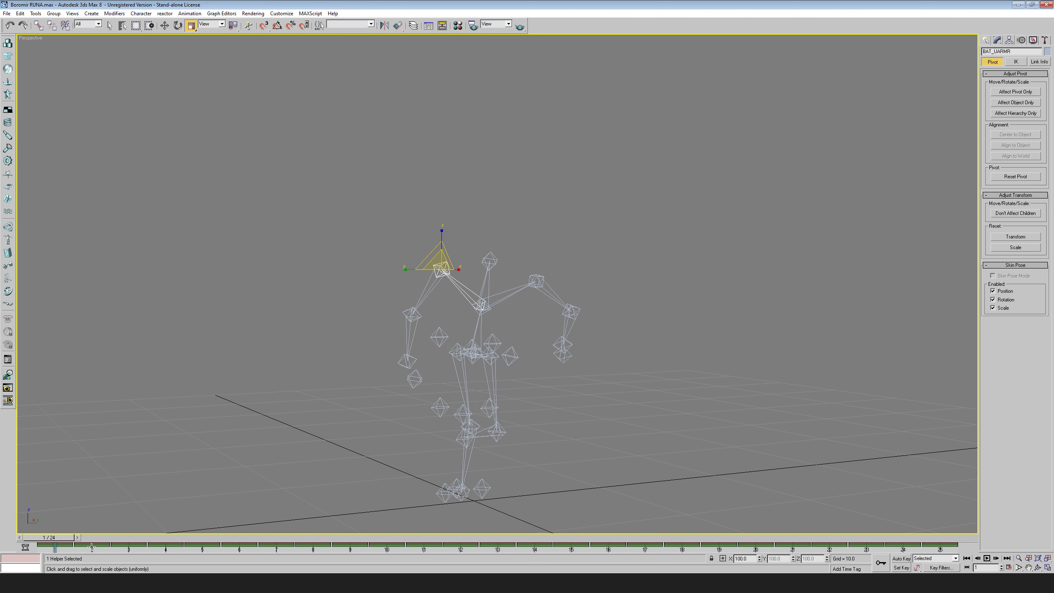
left_click(92, 546)
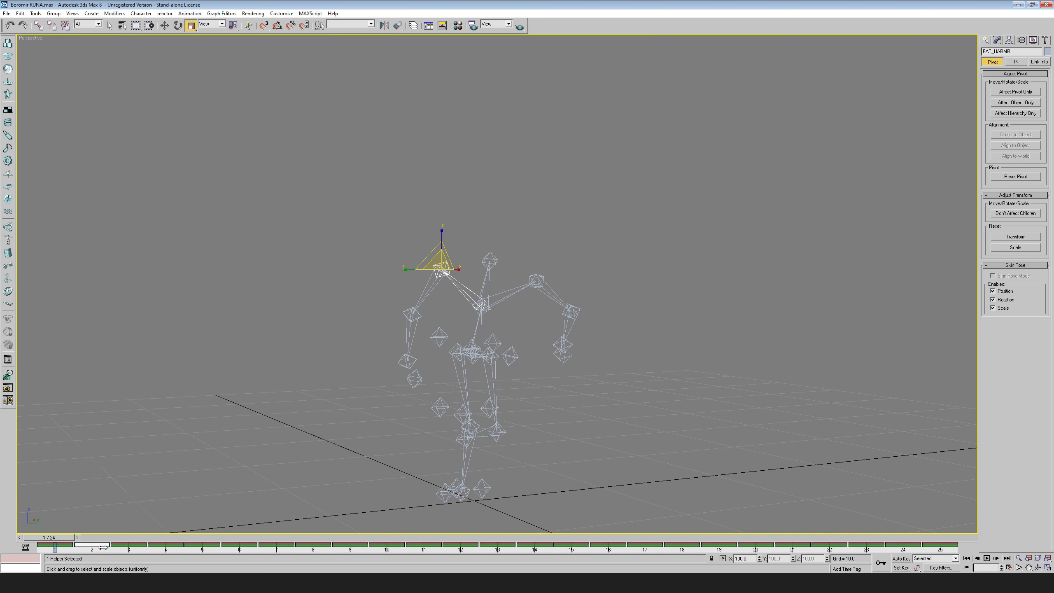
key("Delete")
left_click_drag(95, 545, 902, 567)
key("Delete")
left_click(902, 544)
key("Delete")
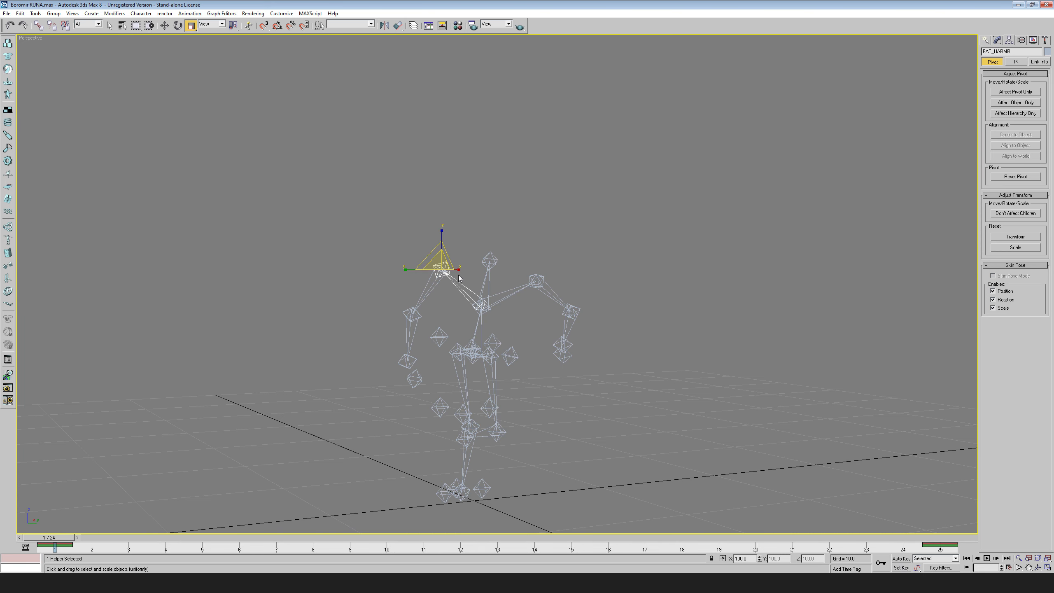
left_click_drag(62, 537, 753, 523)
- Delete the BAT_FARMR bone's keys between its first and last keyframes, and return the timeline to frame 1
left_click(421, 293)
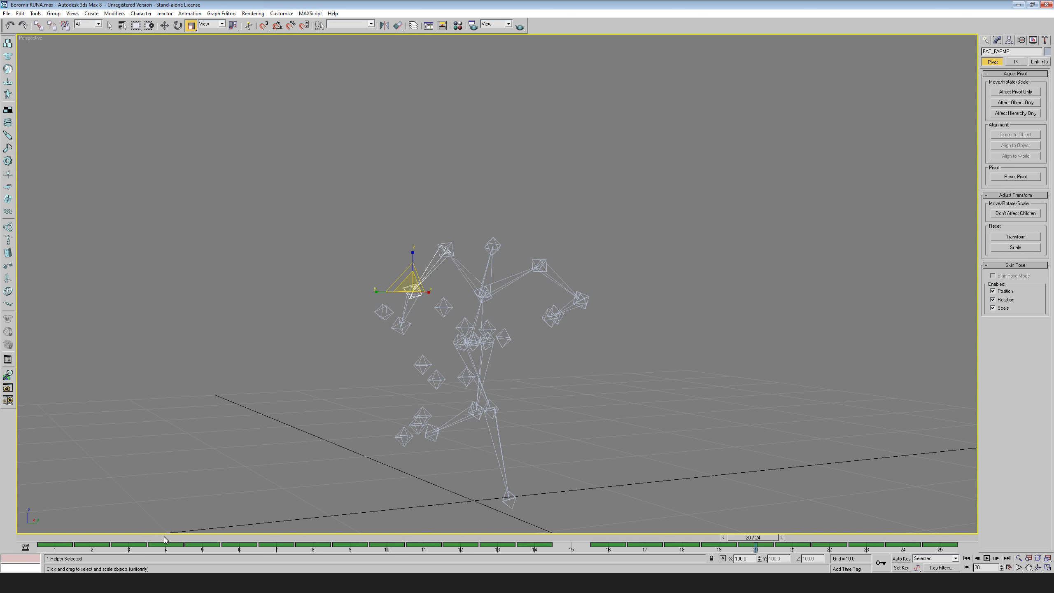
left_click(100, 550)
key("Delete")
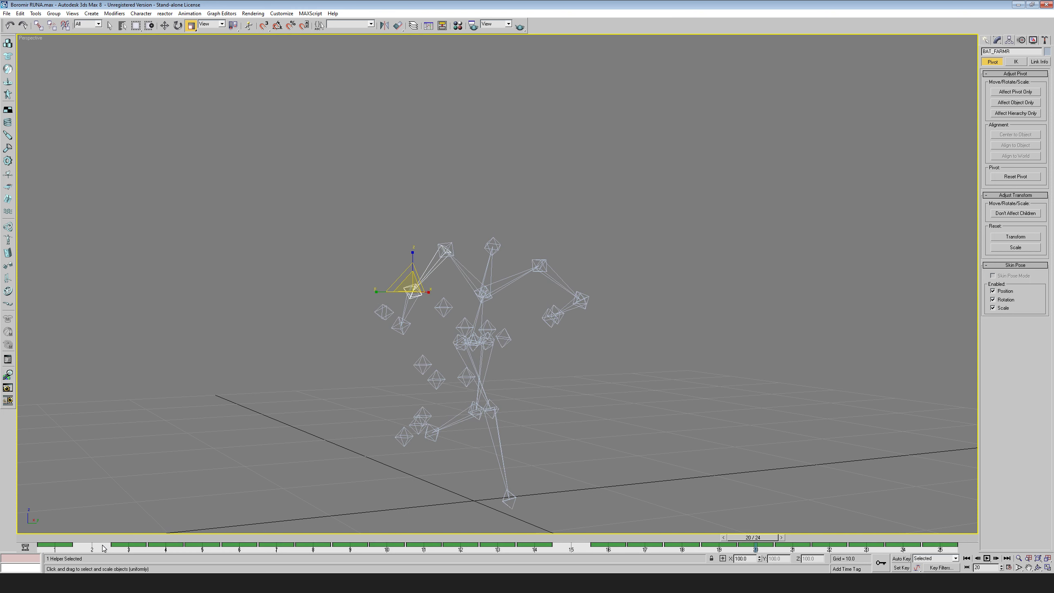
left_click_drag(103, 549, 872, 564)
key("Delete")
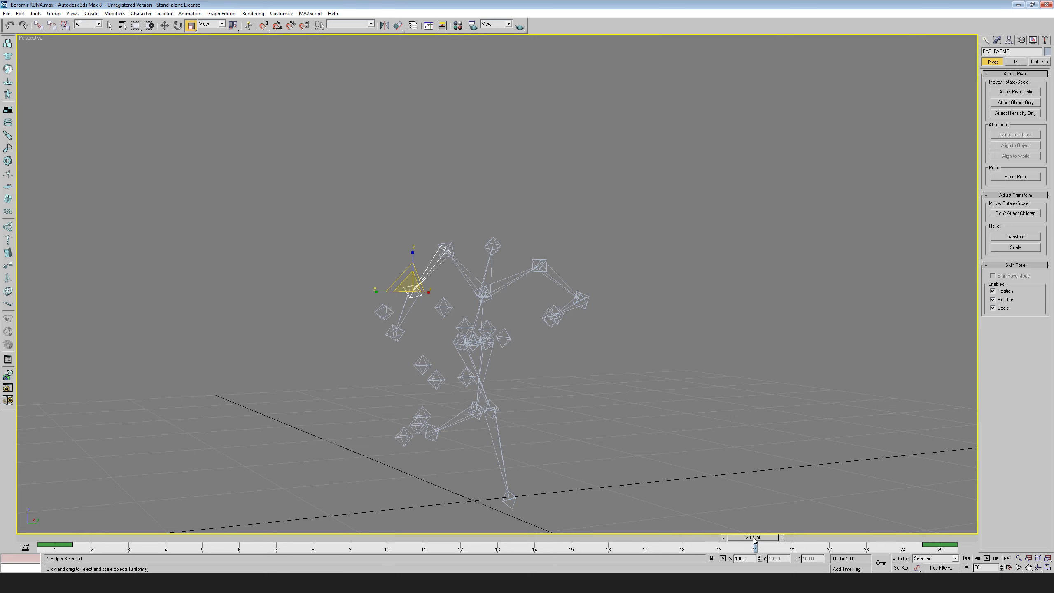
left_click_drag(753, 540, 47, 485)
key("r")
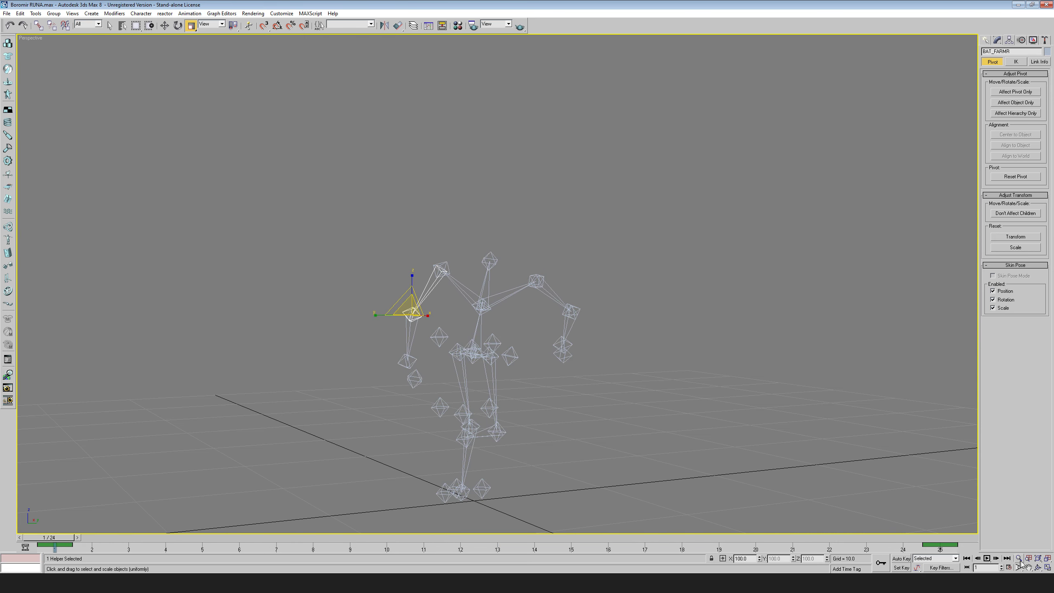
- Turn on Auto Key with BAT_FARMR selected, move the timeline to frame 10 and frame the upper body
left_click(1038, 566)
left_click_drag(539, 374, 521, 386)
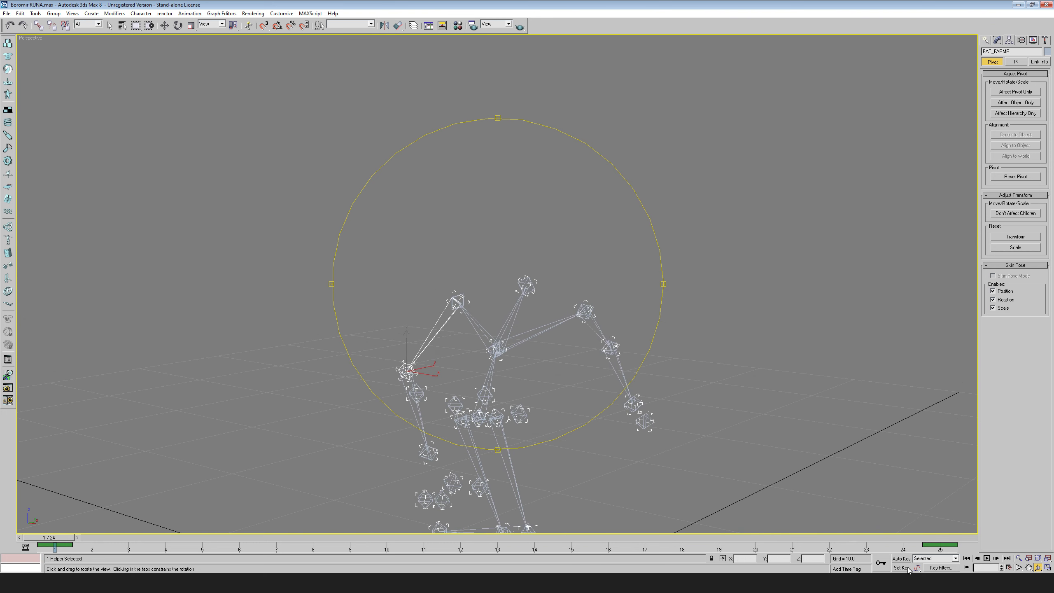
mouse_move(48, 537)
left_mouse_down()
mouse_move(457, 538)
mouse_move(62, 538)
left_mouse_up()
left_click(901, 558)
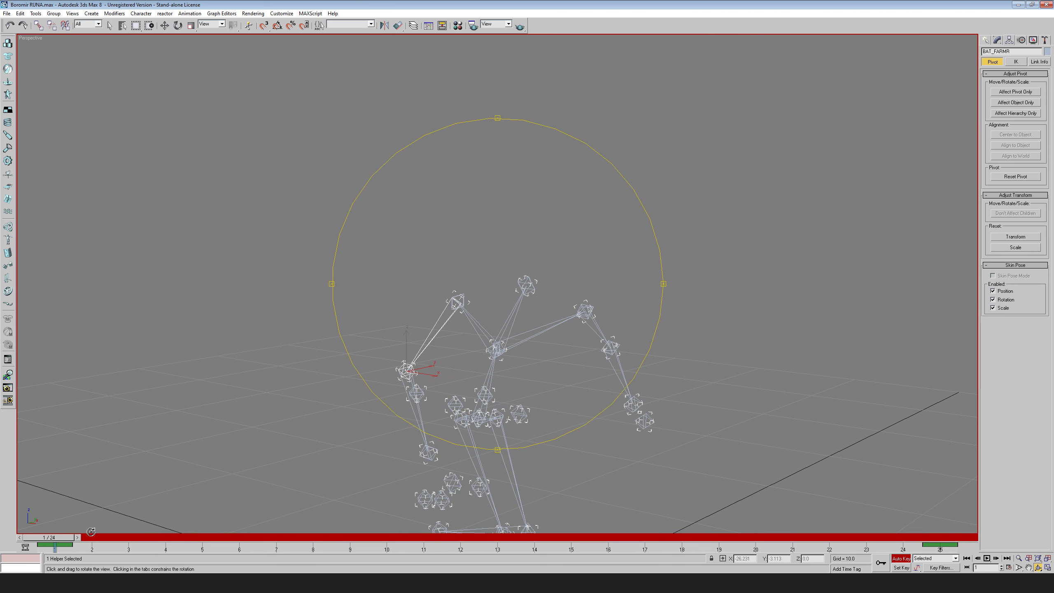
left_click_drag(76, 537, 382, 538)
left_click_drag(537, 270, 468, 298)
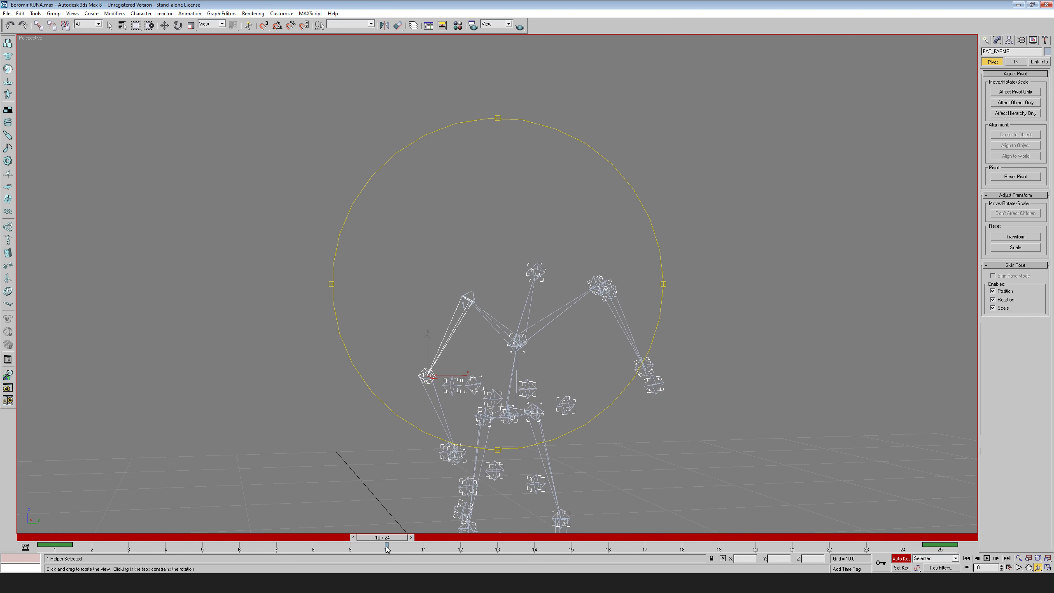
left_click_drag(514, 372, 529, 370)
scroll(529, 369, "up", 3)
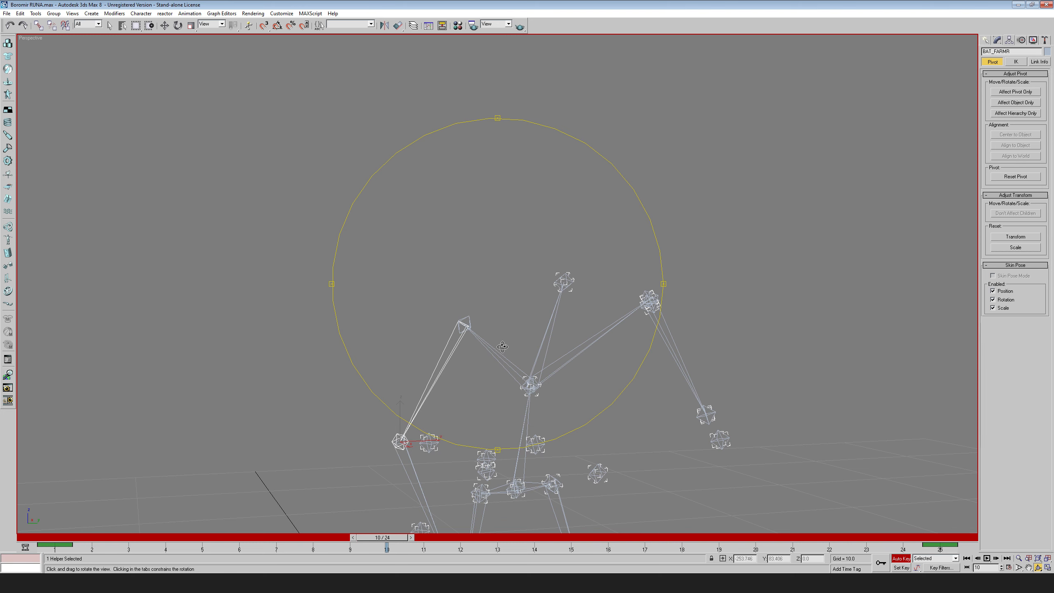
- Turn off Auto Key and set a key manually for the BAT_FARMR bone at frame 10
left_click(900, 559)
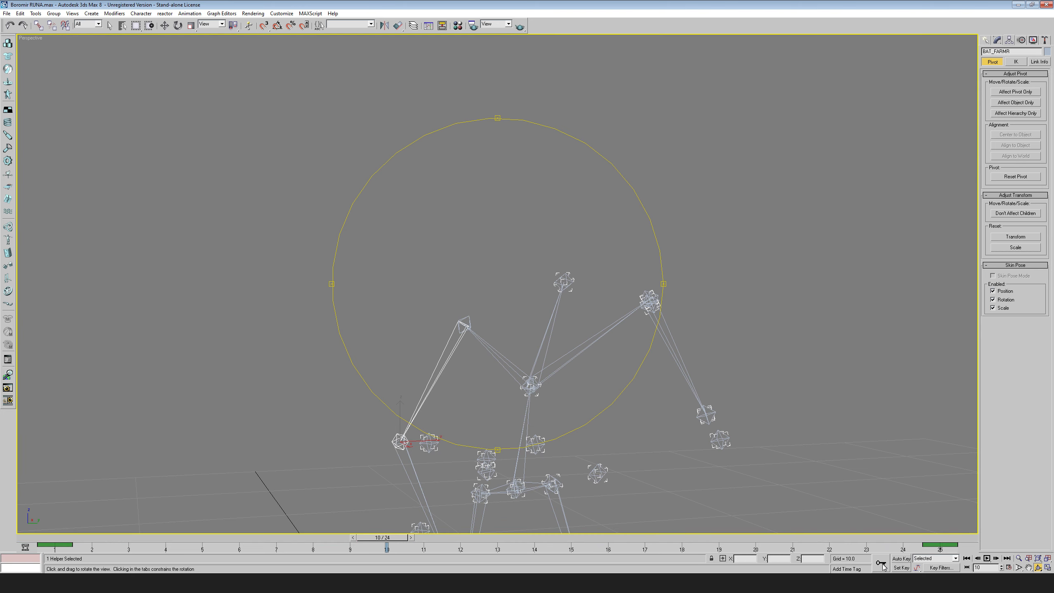
left_click(881, 565)
scroll(451, 286, "up", 1)
scroll(486, 350, "down", 1)
middle_click_drag(487, 372, 529, 265)
left_click_drag(529, 265, 504, 323)
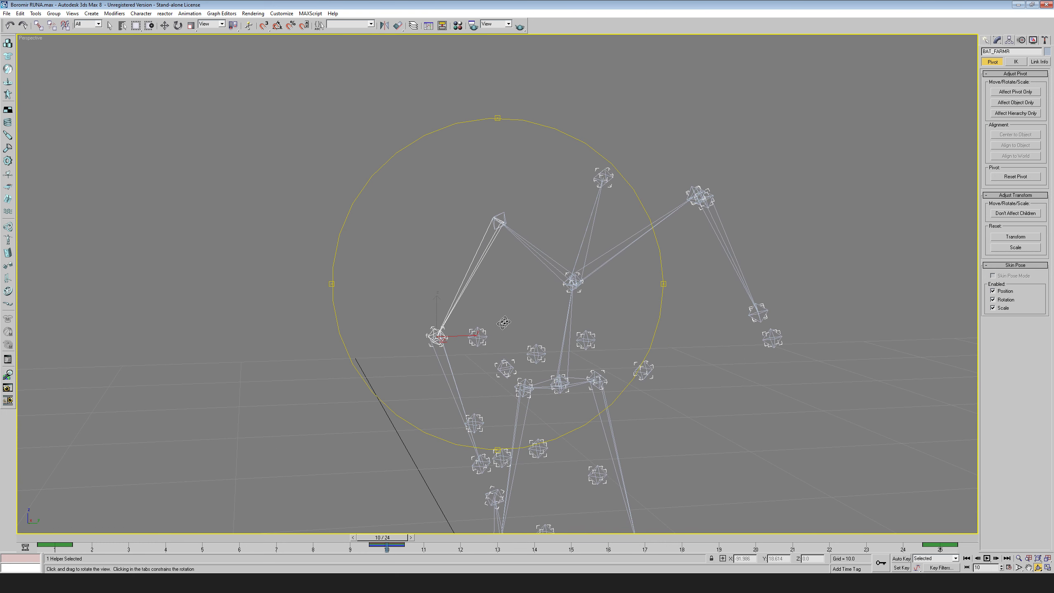
- Turn Auto Key back on, activate the Rotate tool and move the timeline to frame 11
left_click(894, 559)
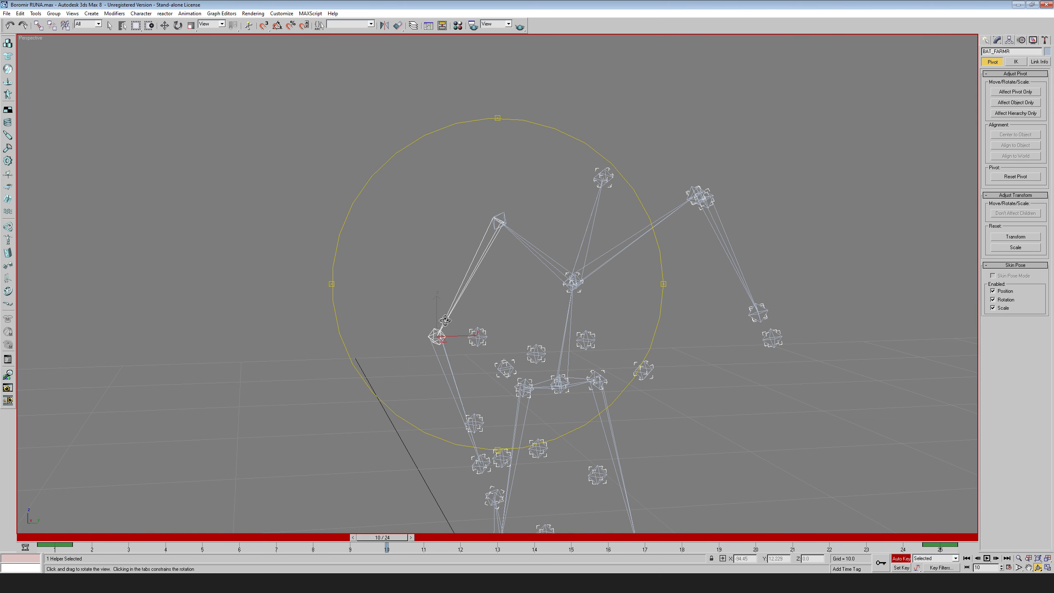
middle_click_drag(466, 326, 472, 297)
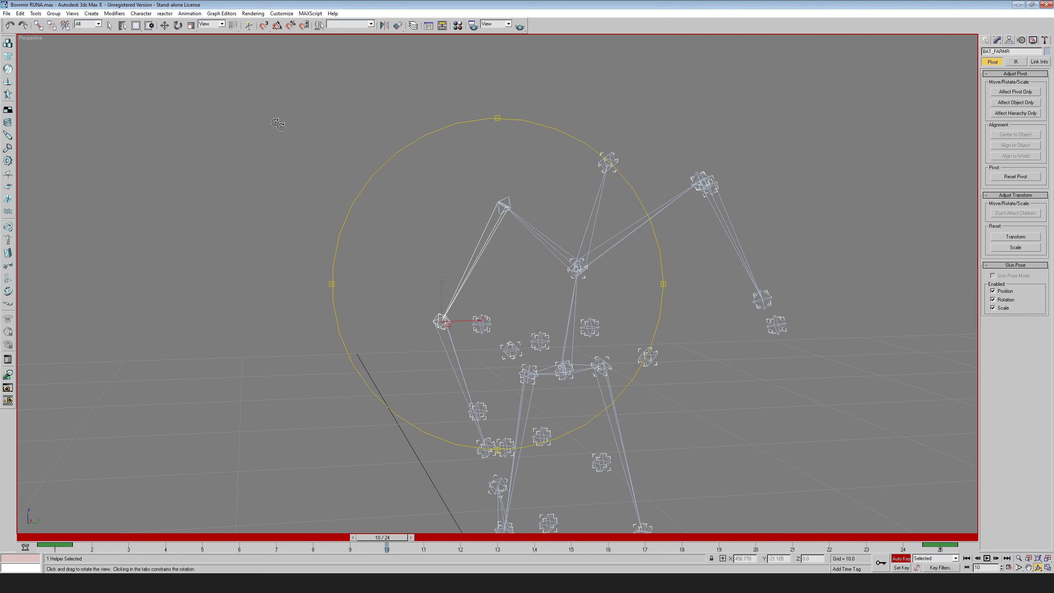
left_click(177, 25)
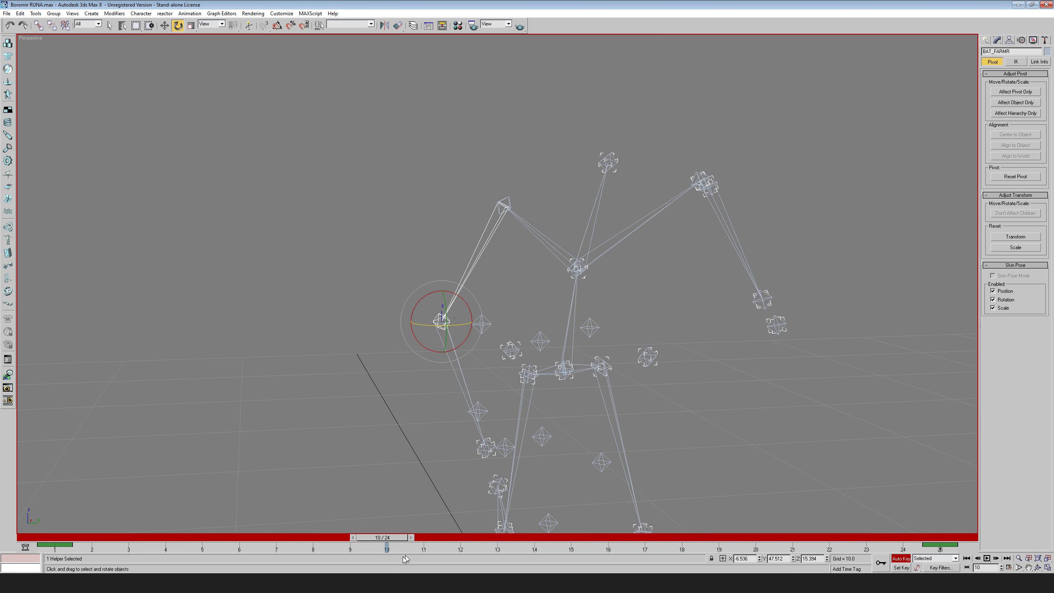
left_click_drag(396, 540, 434, 545)
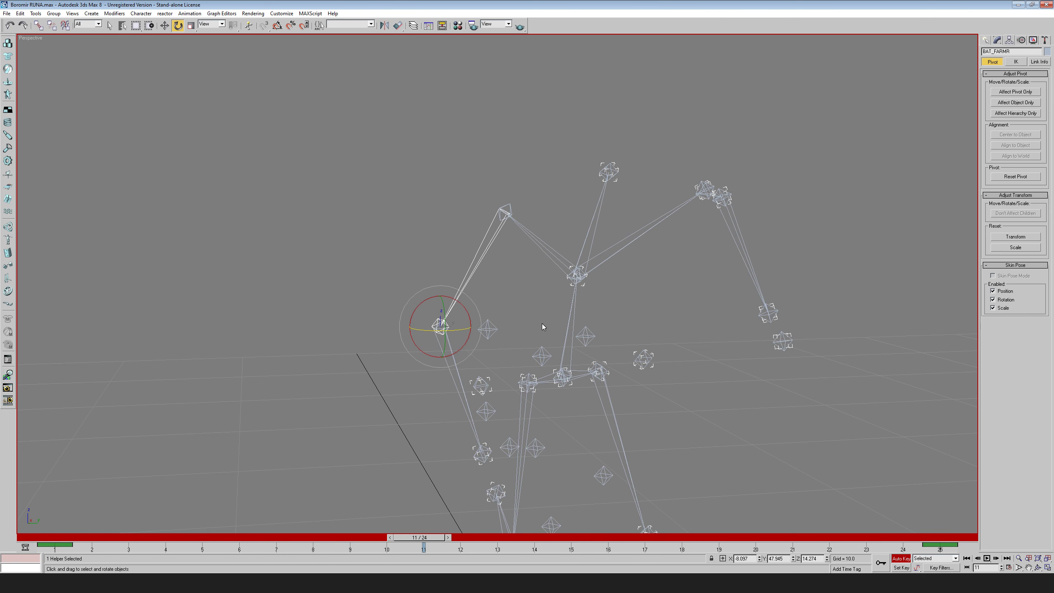
- Try transforming the BAT_RIBS bone at frame 11 with Auto Key on, and undo the changes
left_click(574, 279)
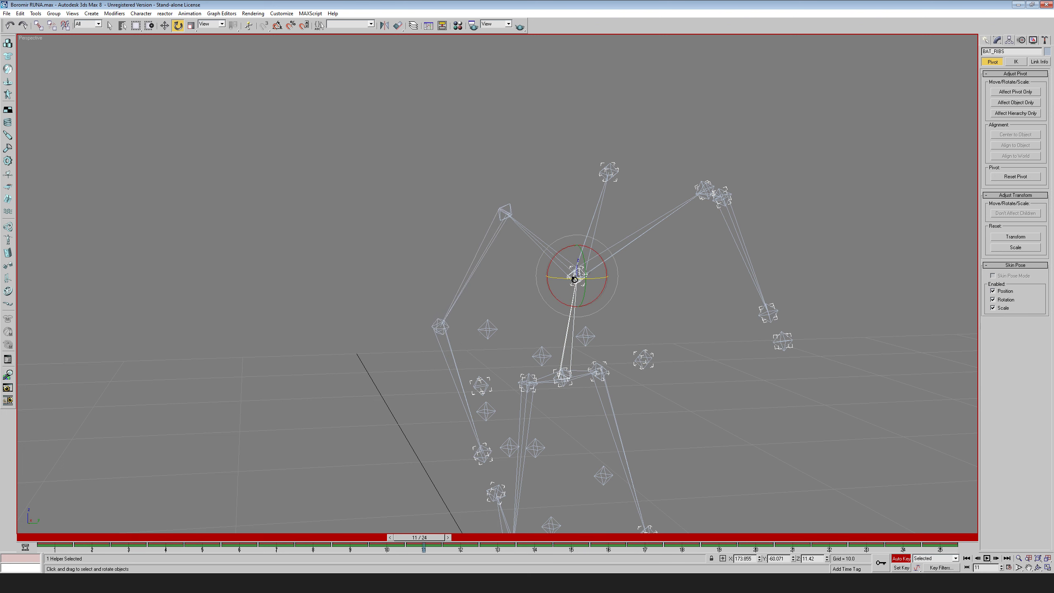
middle_click_drag(683, 364, 662, 372)
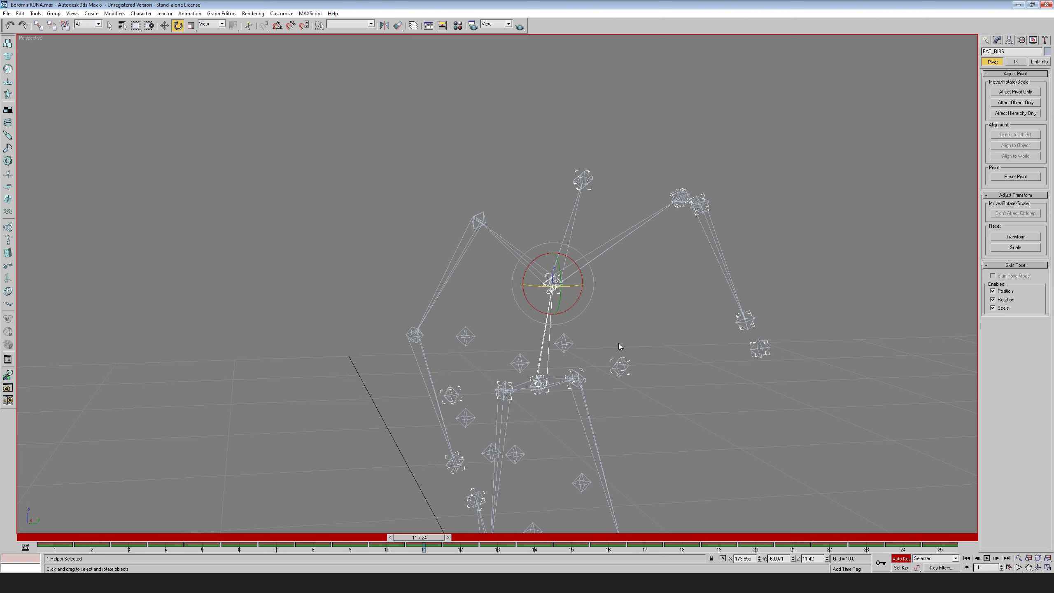
key("w")
left_click_drag(585, 283, 564, 270)
key("ctrl+z")
key("e")
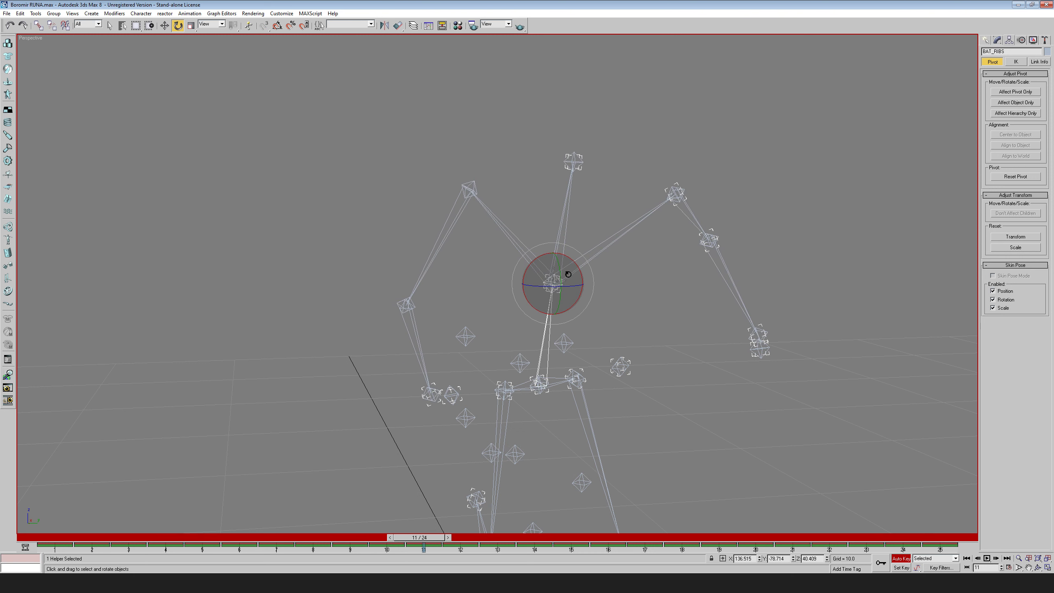
key("ctrl+z")
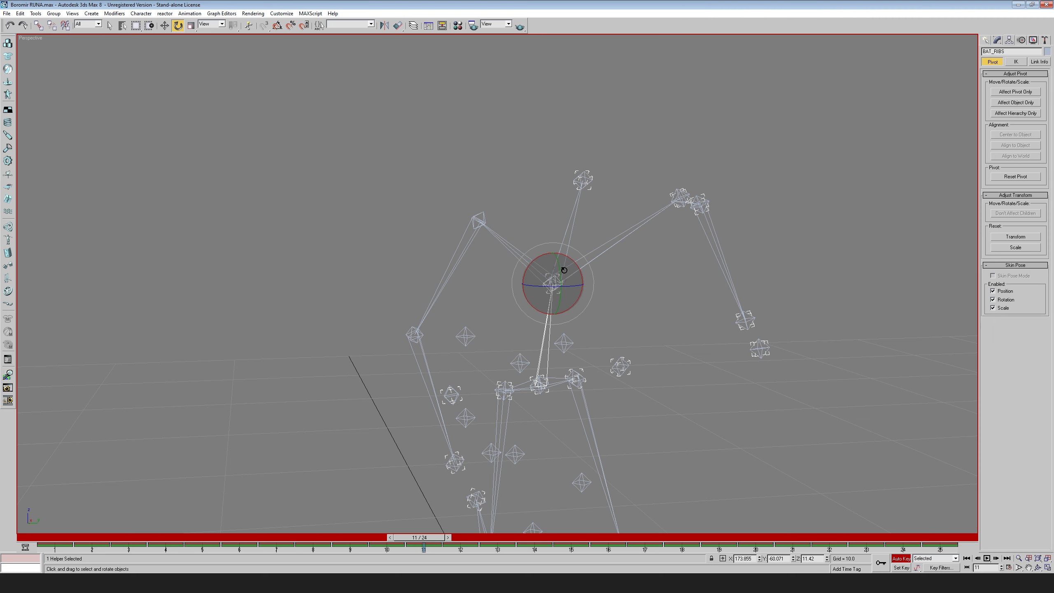
- Try rotating the BAT_UARMR bone outward at frame 11 to raise the arm, and undo the rotation
left_click(483, 221)
left_click_drag(462, 200, 523, 204)
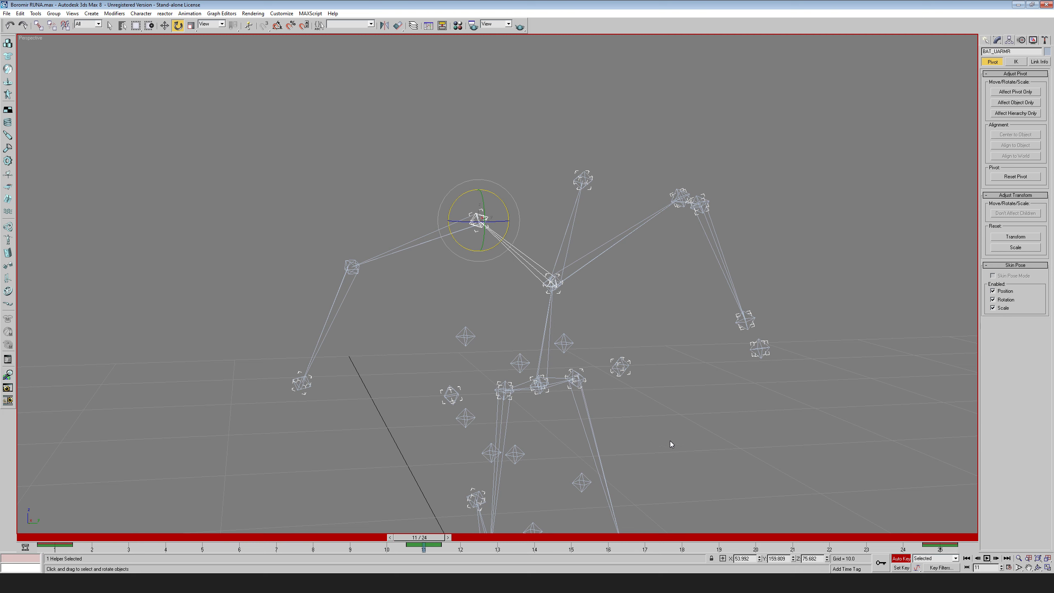
key("ctrl+z")
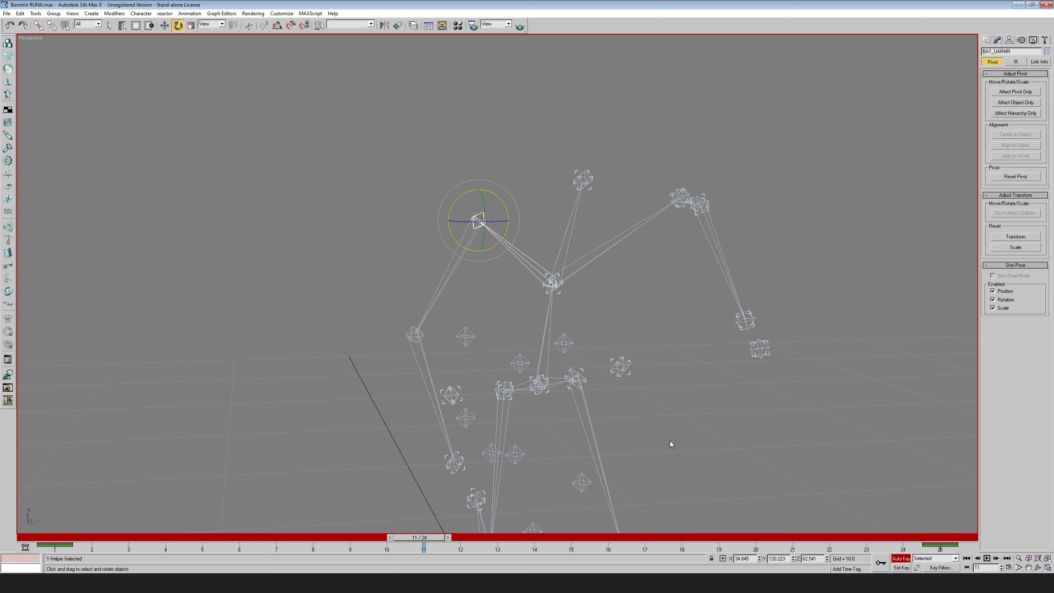
- Try moving the BAT_RIBS bone upward at frame 11, and undo the move
left_click(558, 293)
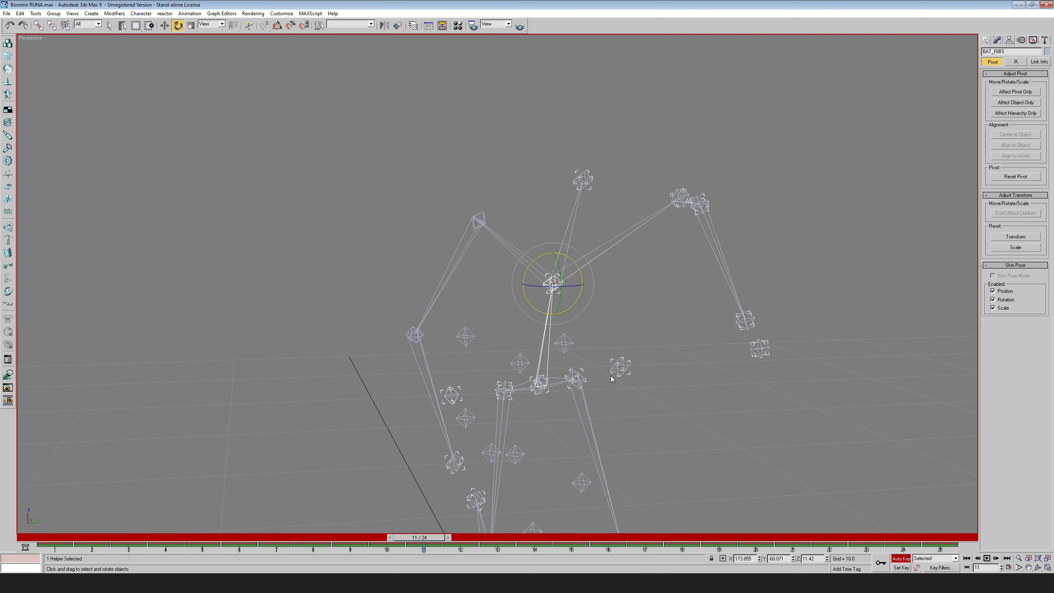
key("w")
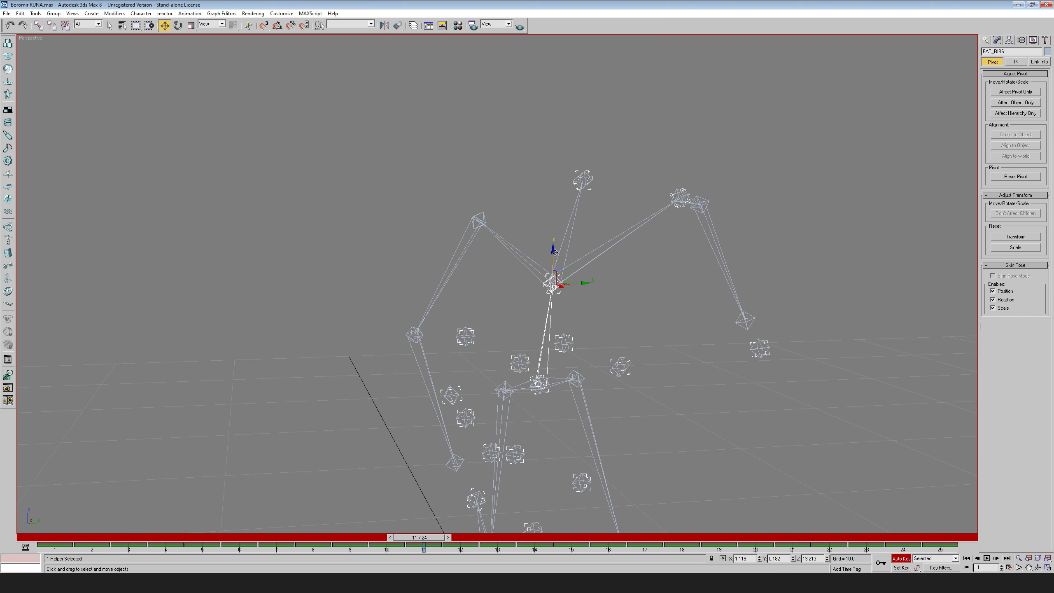
left_click_drag(554, 252, 554, 235)
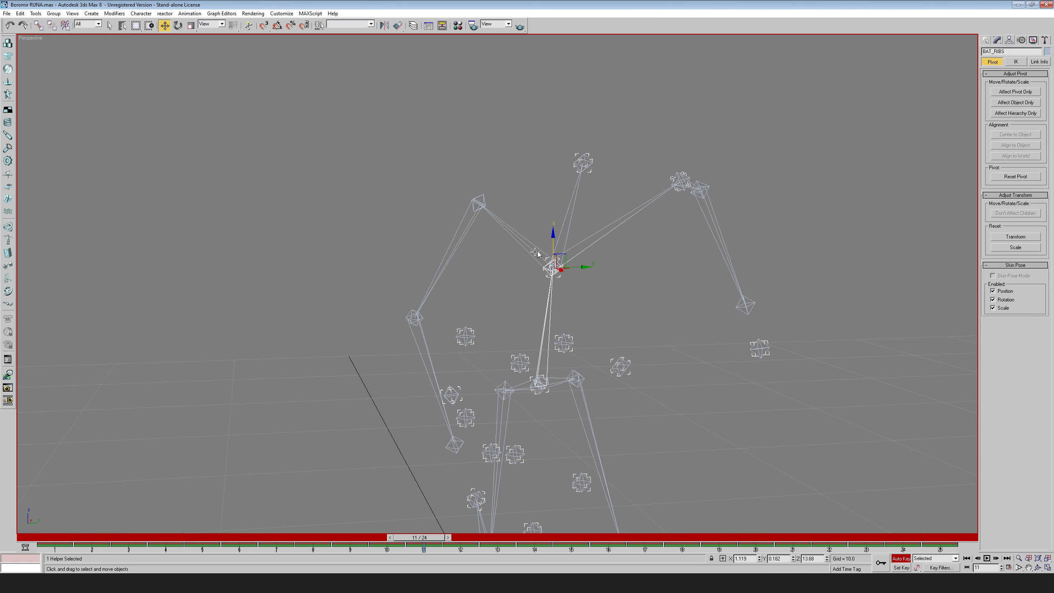
key("ctrl+r")
left_click_drag(573, 280, 548, 273)
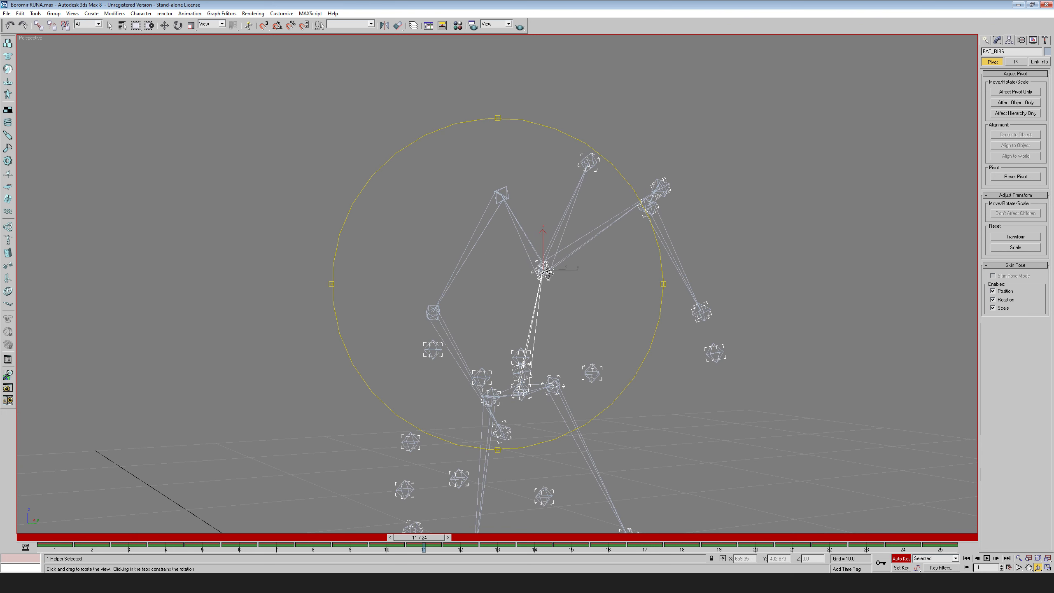
right_click(548, 276)
key("ctrl+z")
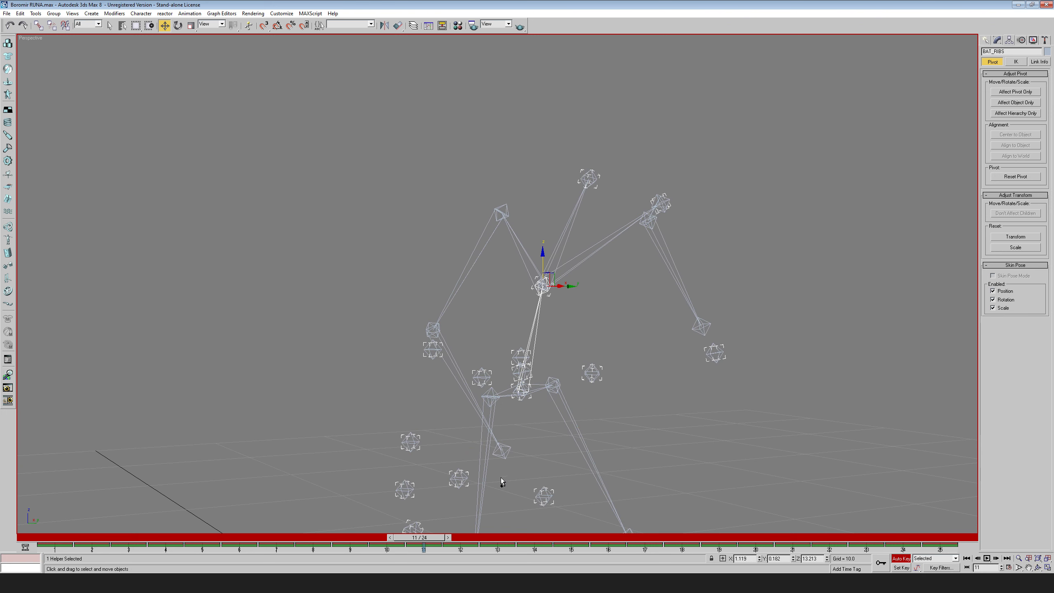
- Return the timeline to frame 1 and delete the in-between keys of the BAT_RIBS bone, keeping its first and last keys
left_click_drag(440, 537, 7, 542)
key("w")
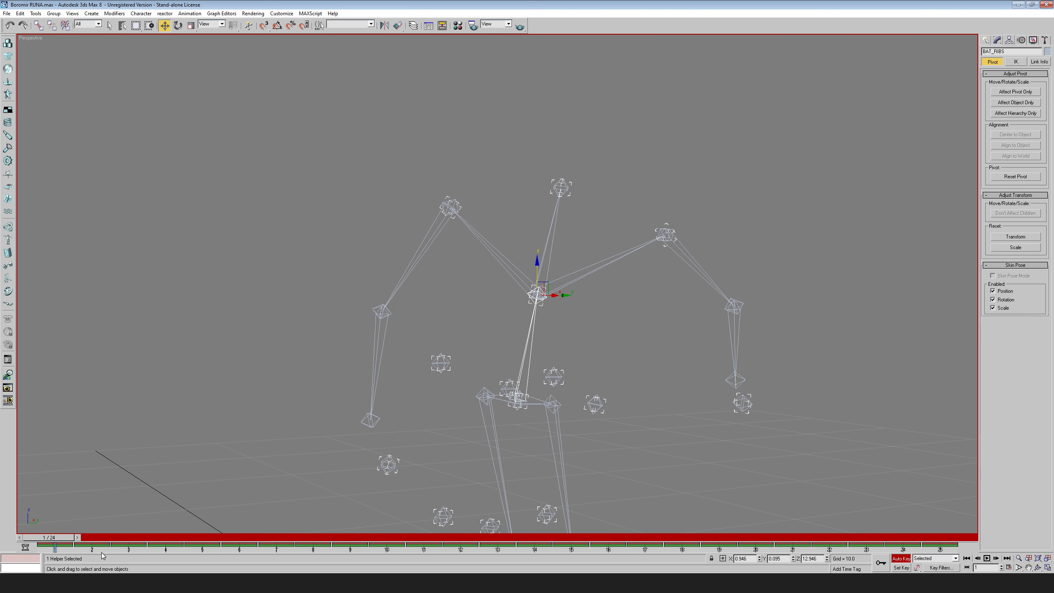
left_click(99, 544)
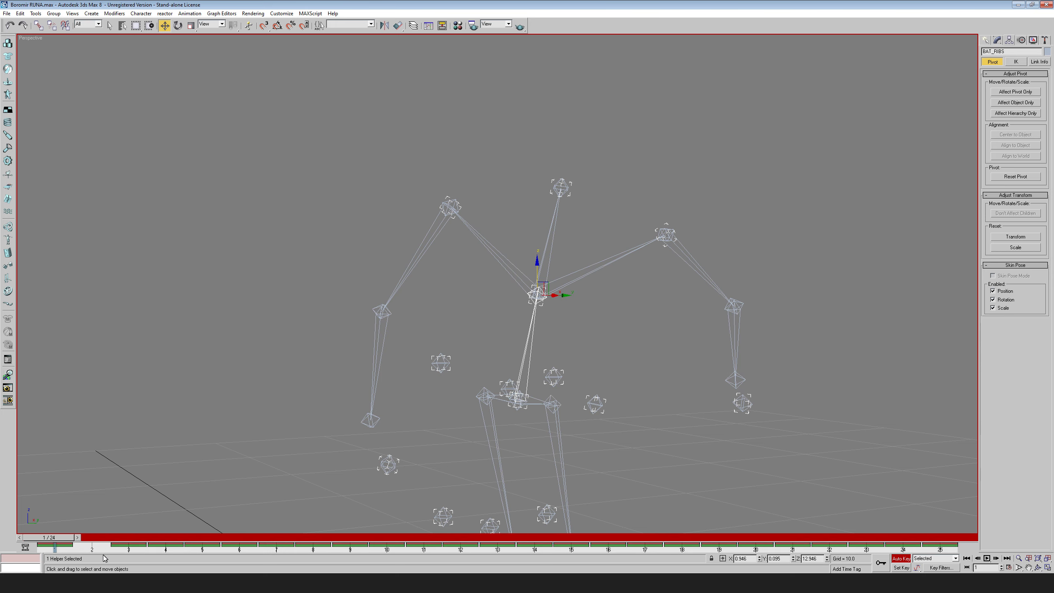
key("Delete")
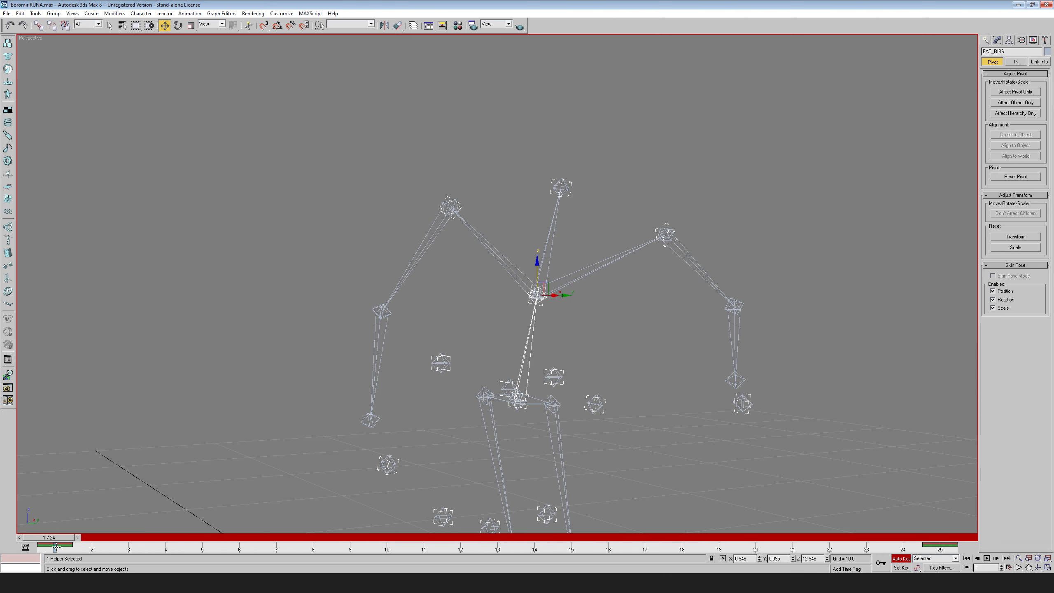
- Raise the BAT_RIBS bone to about Z 14.85 at frame 6 with Auto Key on
left_click_drag(57, 538, 235, 537)
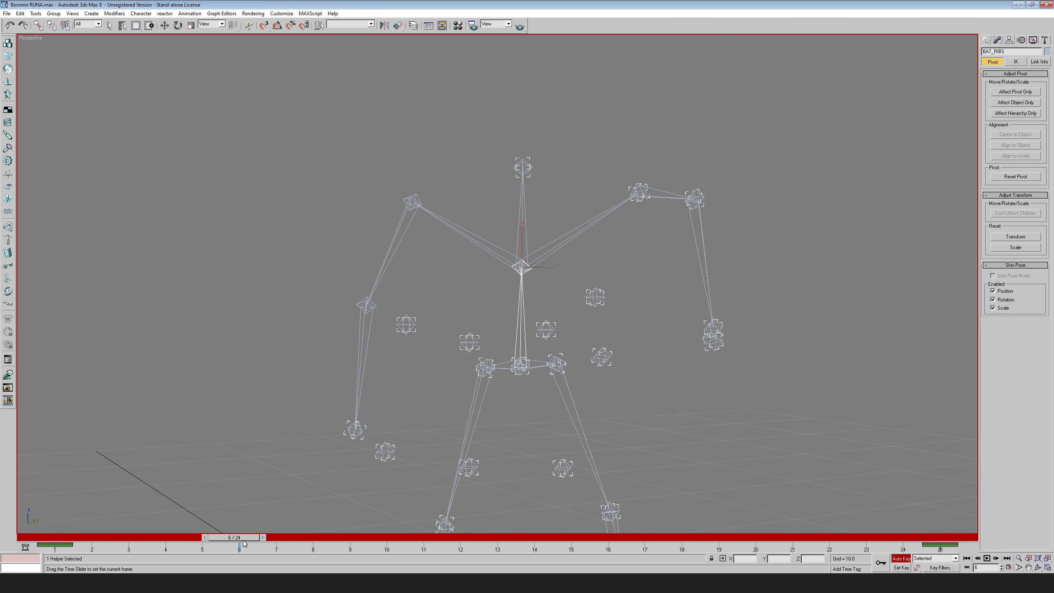
key("w")
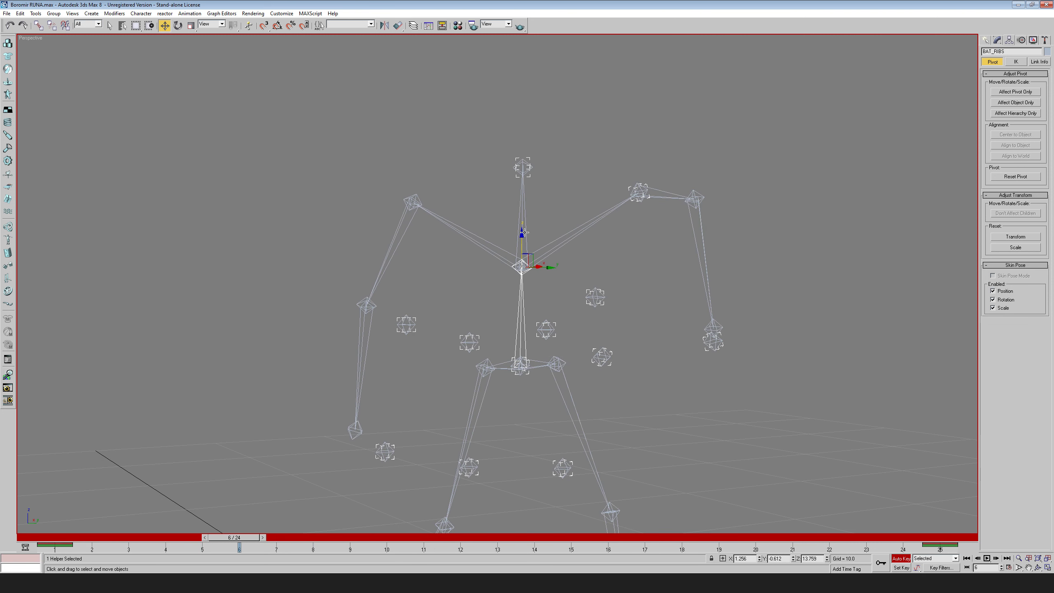
left_click_drag(522, 235, 527, 197)
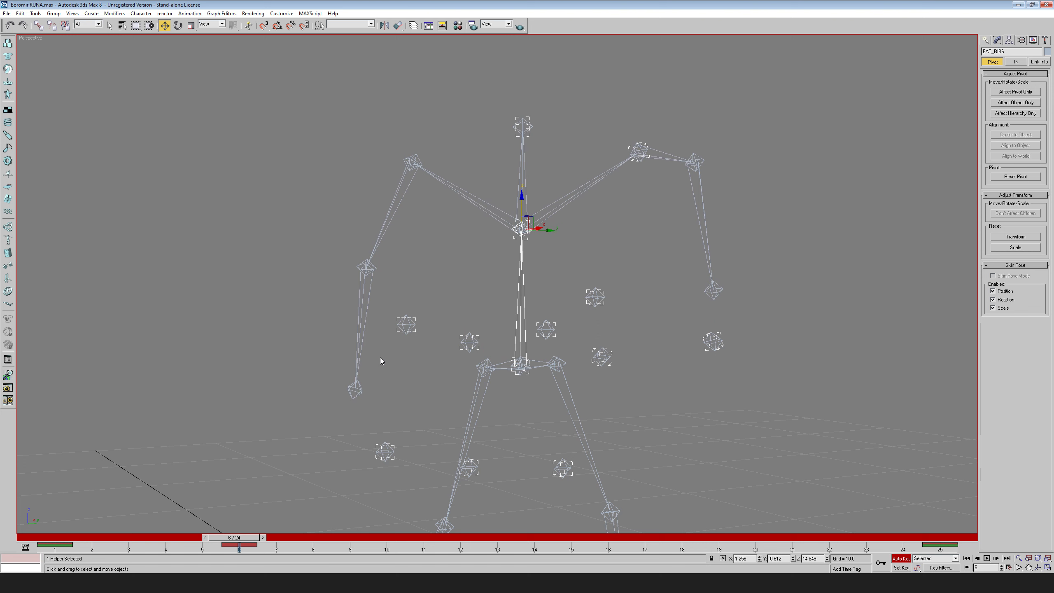
- Lower the BAT_RIBS bone to about Z 12.93 at frame 12 and scrub the timeline back to frame 1 to review the motion
left_click_drag(234, 537, 456, 564)
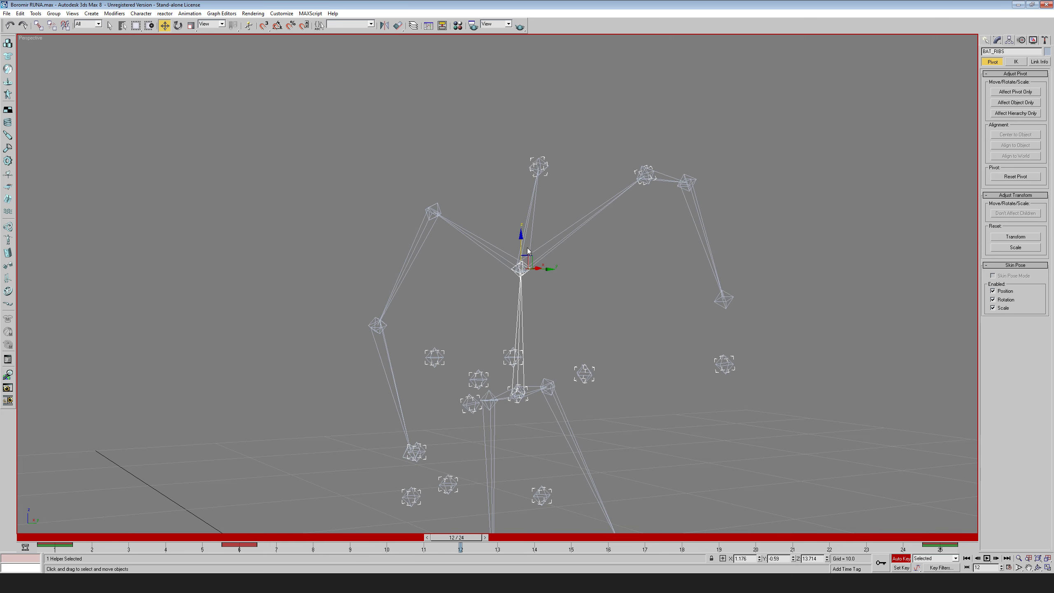
left_click_drag(522, 236, 522, 263)
middle_click_drag(591, 374, 559, 216)
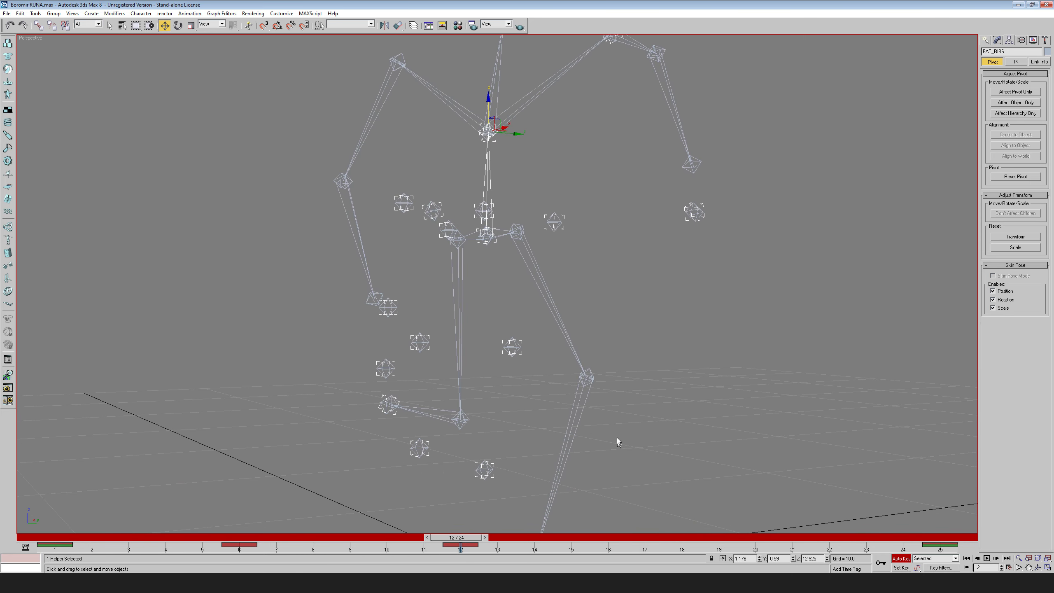
middle_click_drag(617, 438, 615, 297)
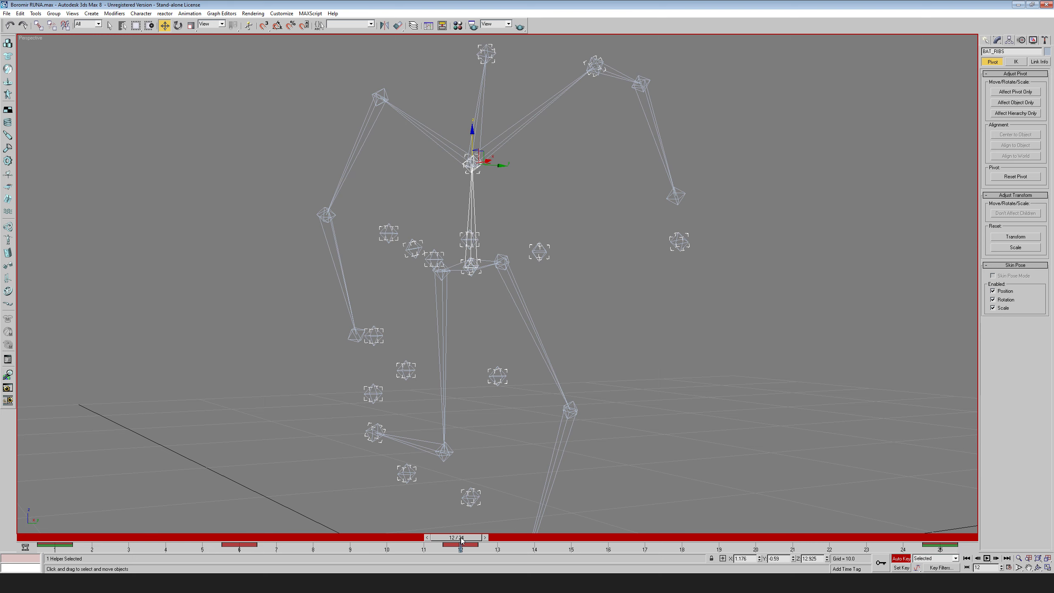
left_click_drag(462, 539, 425, 532)
middle_click_drag(474, 106, 470, 224)
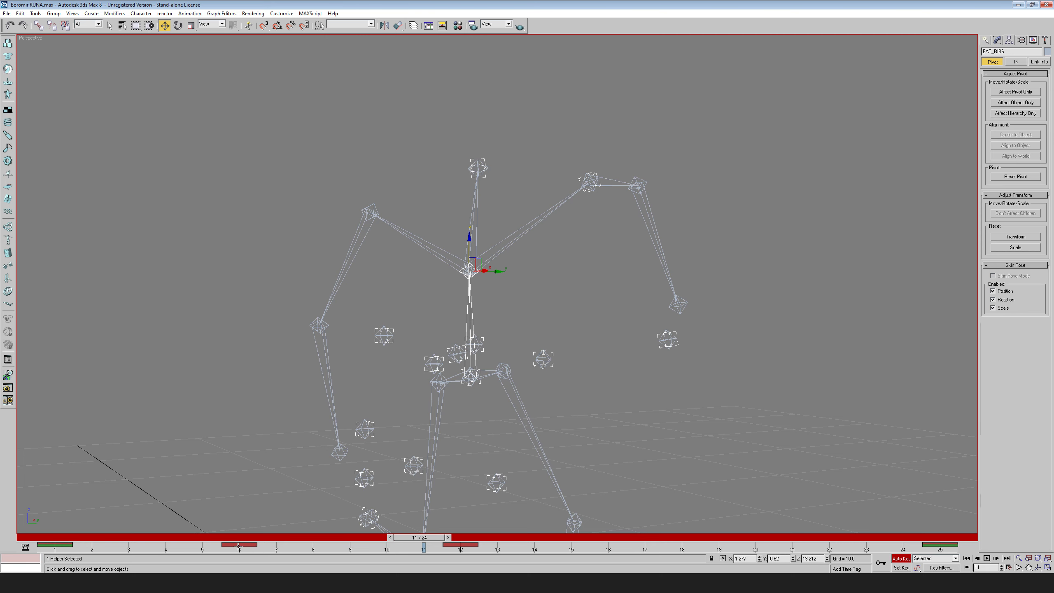
left_click_drag(419, 537, 28, 535)
middle_click_drag(640, 326, 610, 397)
- Undo the BAT_RIBS position changes and key deletions, leaving the timeline at frame 1 with the Move tool active
key("ctrl+z")
key("ctrl+z")
key("ctrl+z")
key("ctrl+z")
key("ctrl+z")
left_click_drag(72, 536, 49, 537)
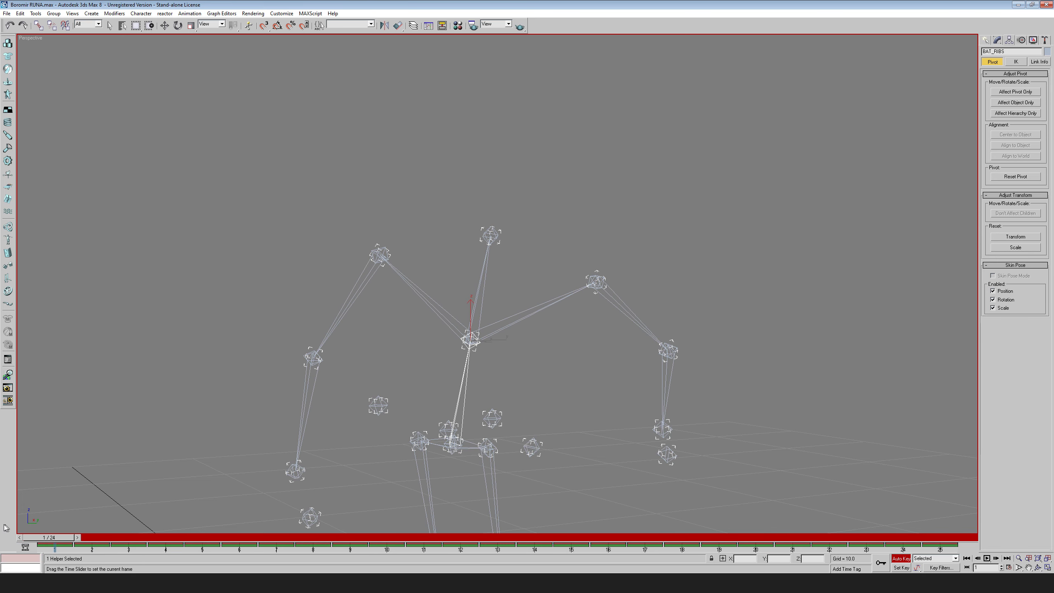
key("w")
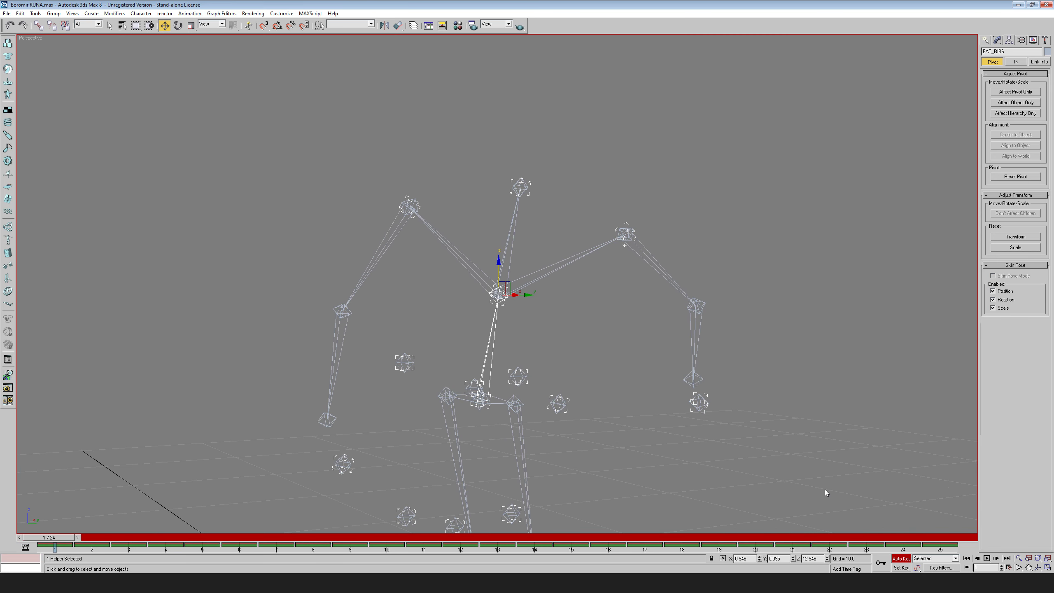
- Turn off Auto Key and add an IK Limb Solver chain from the BAT_UARMR bone to B_HANDR
left_click(898, 557)
middle_click_drag(730, 312, 759, 341)
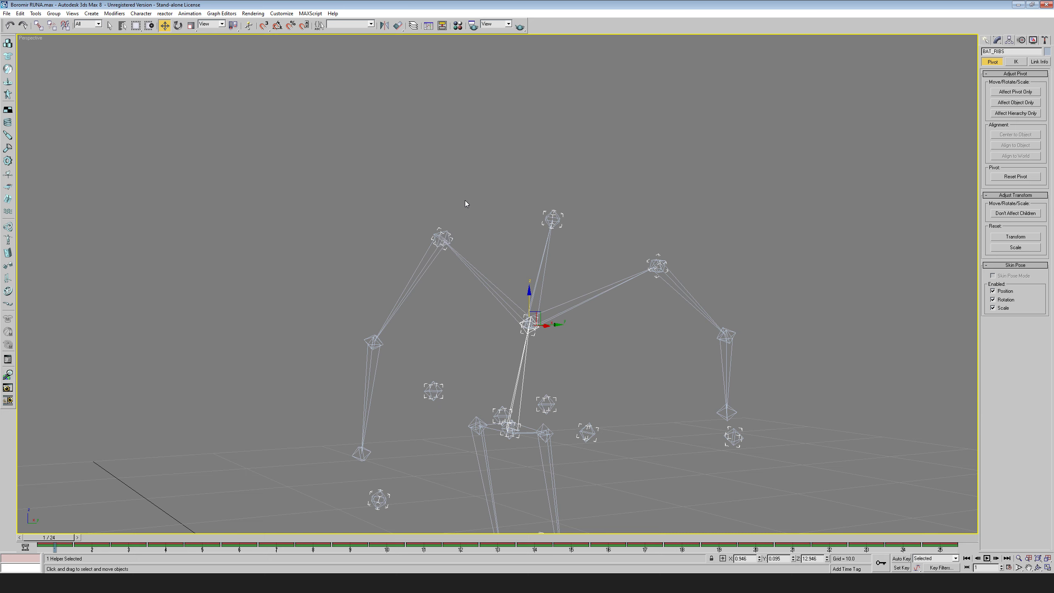
middle_click_drag(460, 176, 460, 179)
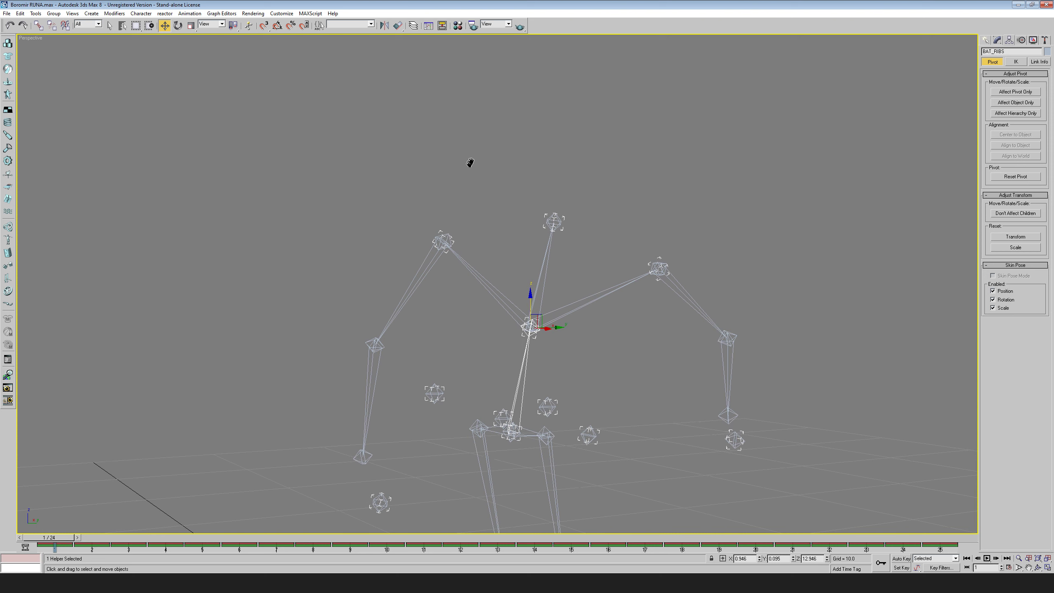
scroll(487, 162, "up", 5)
middle_click_drag(512, 136, 519, 136)
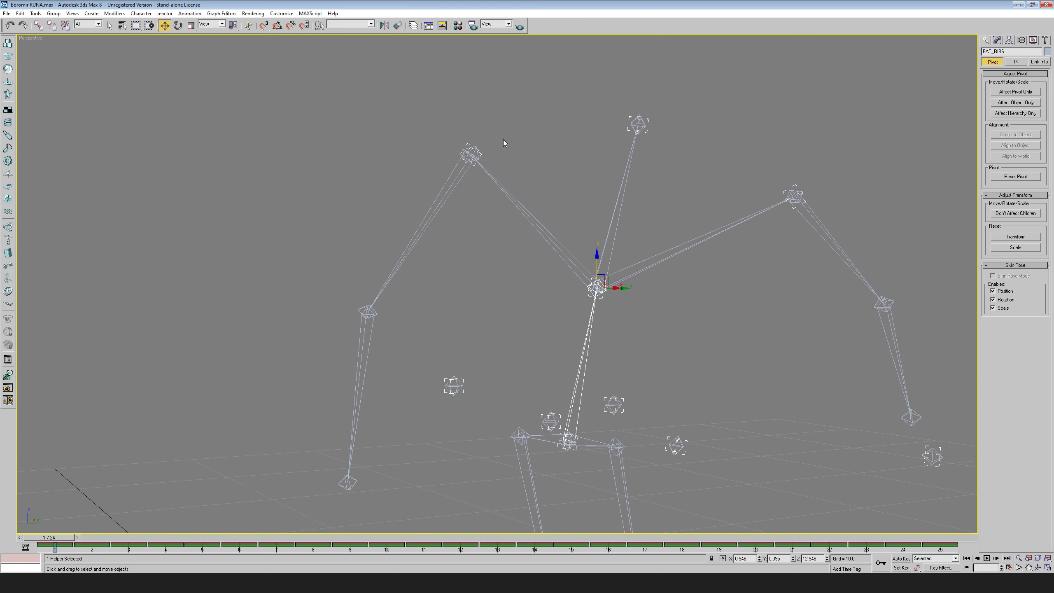
left_click(472, 153)
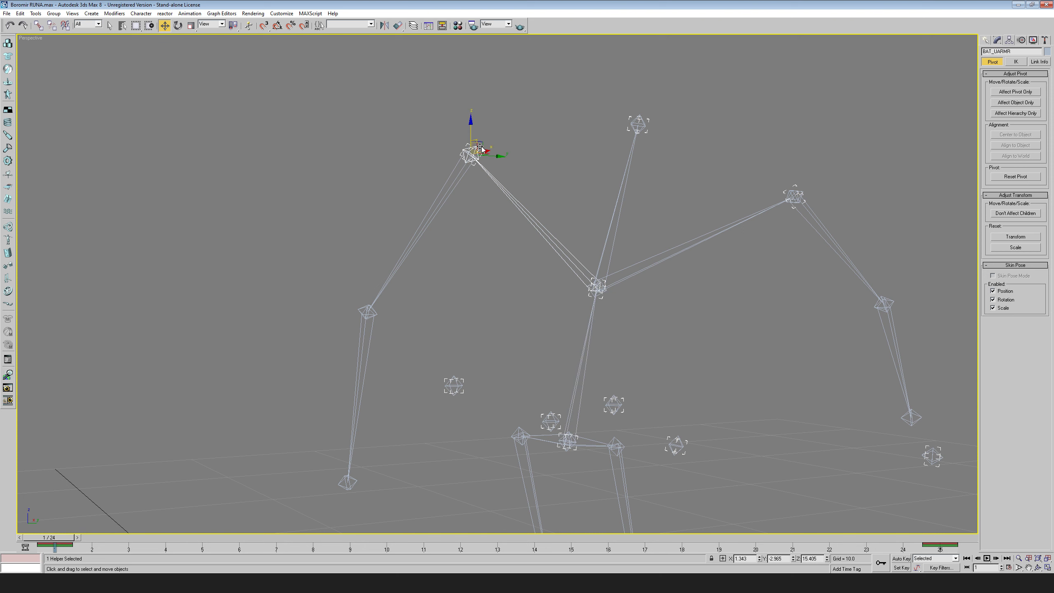
left_click(188, 13)
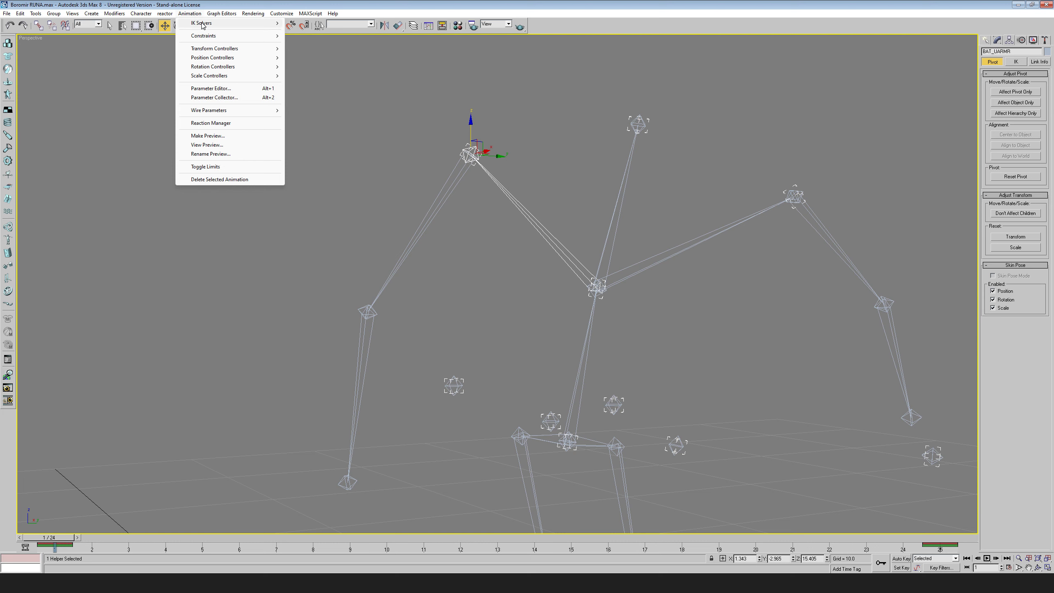
mouse_move(202, 25)
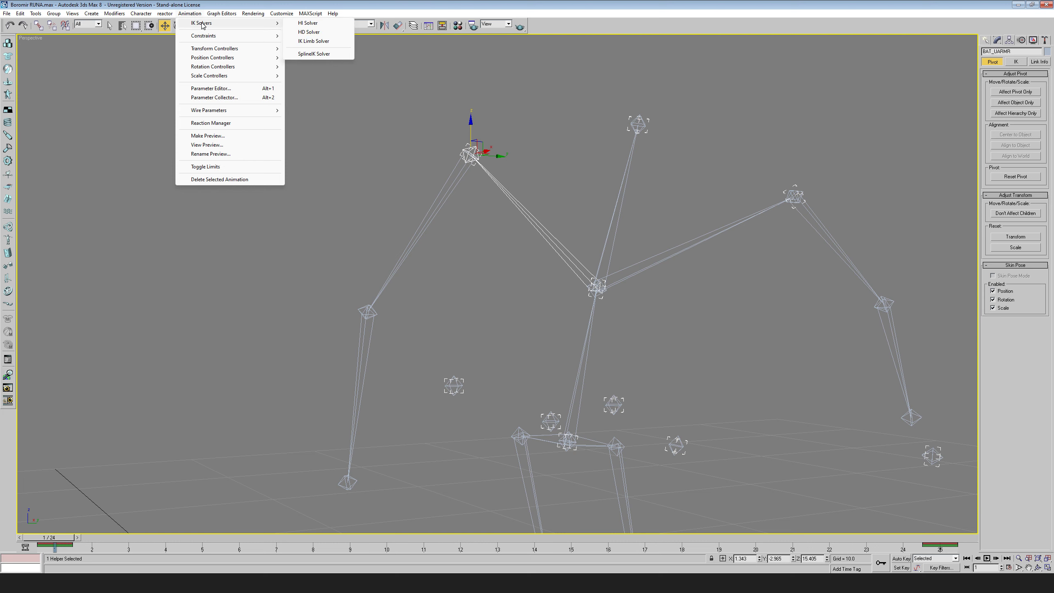
left_click(321, 42)
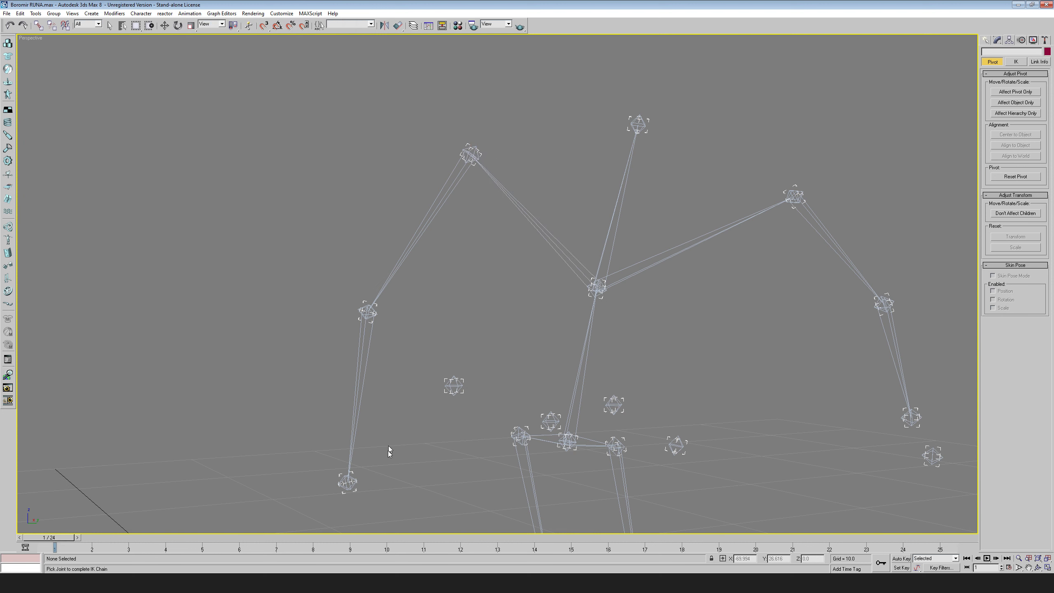
left_click(353, 482)
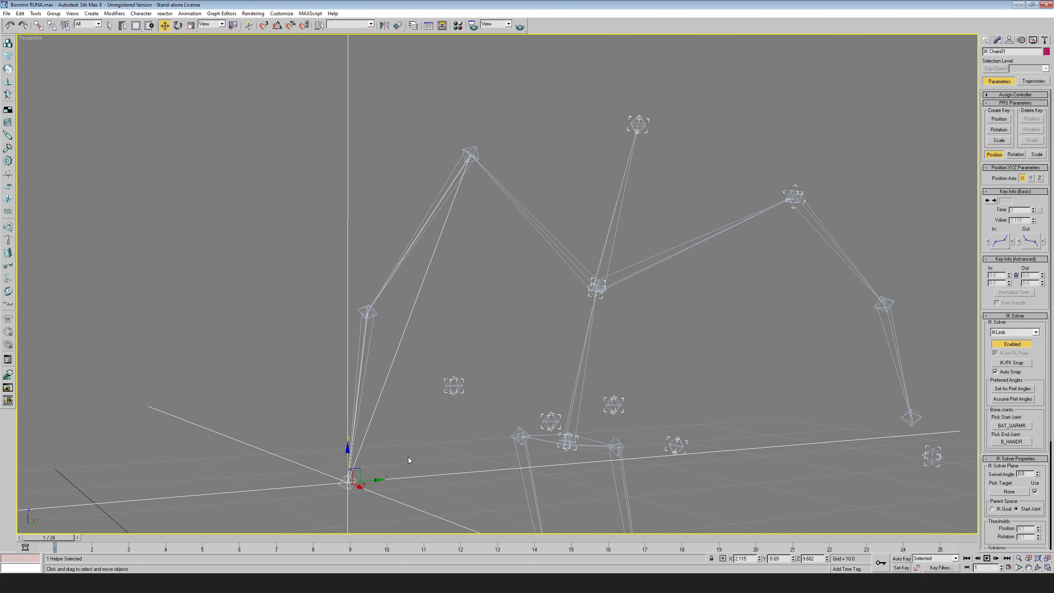
- Play the animation from a side view to examine how the IK chain affects the arm, stopping at frame 22
scroll(481, 357, "down", 2)
mouse_move(497, 358)
middle_mouse_down()
mouse_move(498, 374)
mouse_move(488, 374)
middle_mouse_up()
left_click(1037, 566)
left_click_drag(490, 343, 458, 203)
left_click_drag(450, 292, 472, 290)
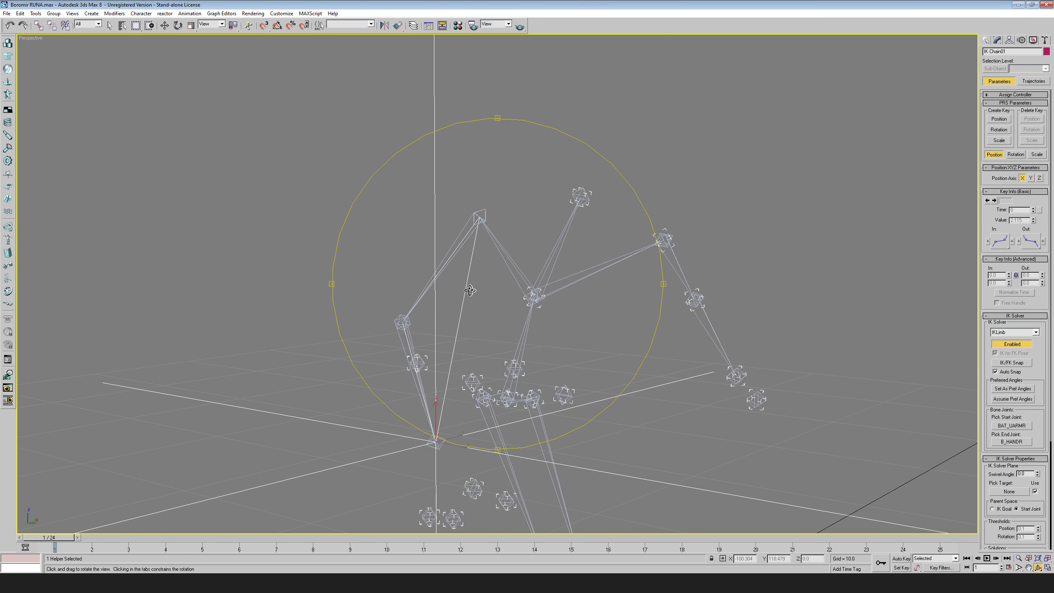
key("w")
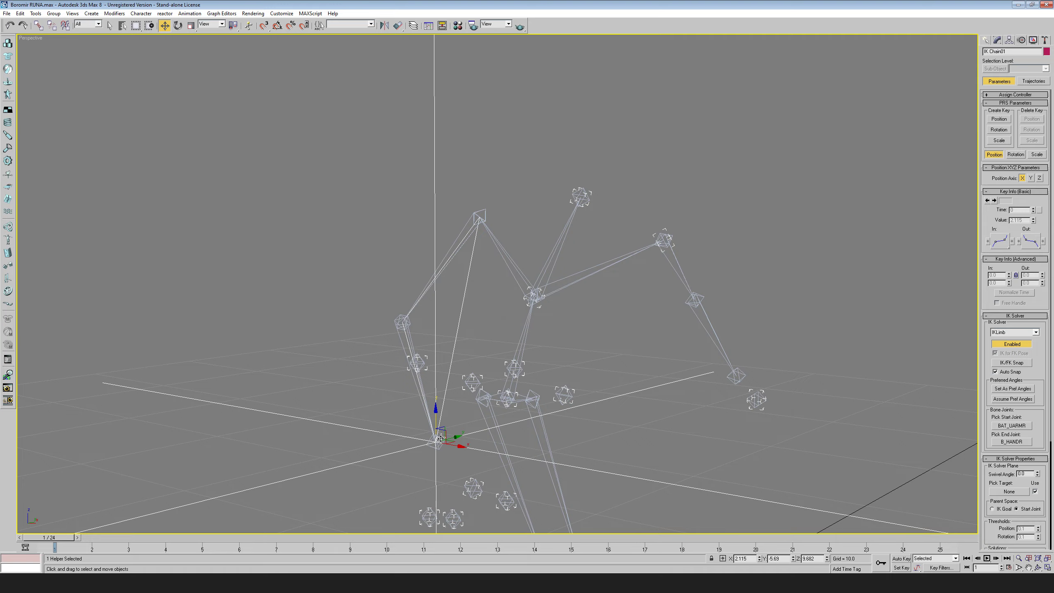
left_click(986, 557)
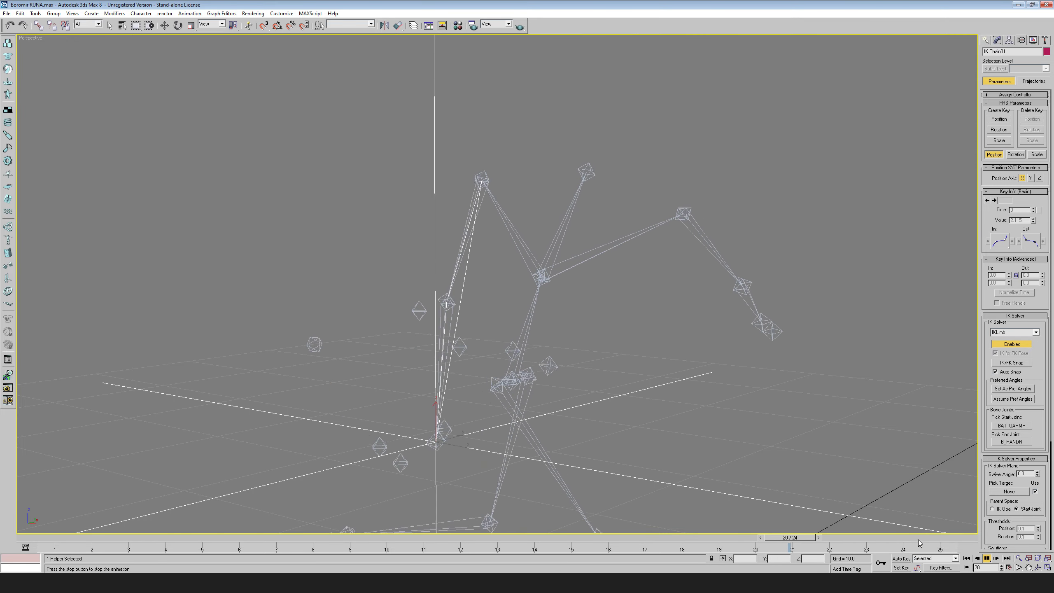
left_click(986, 558)
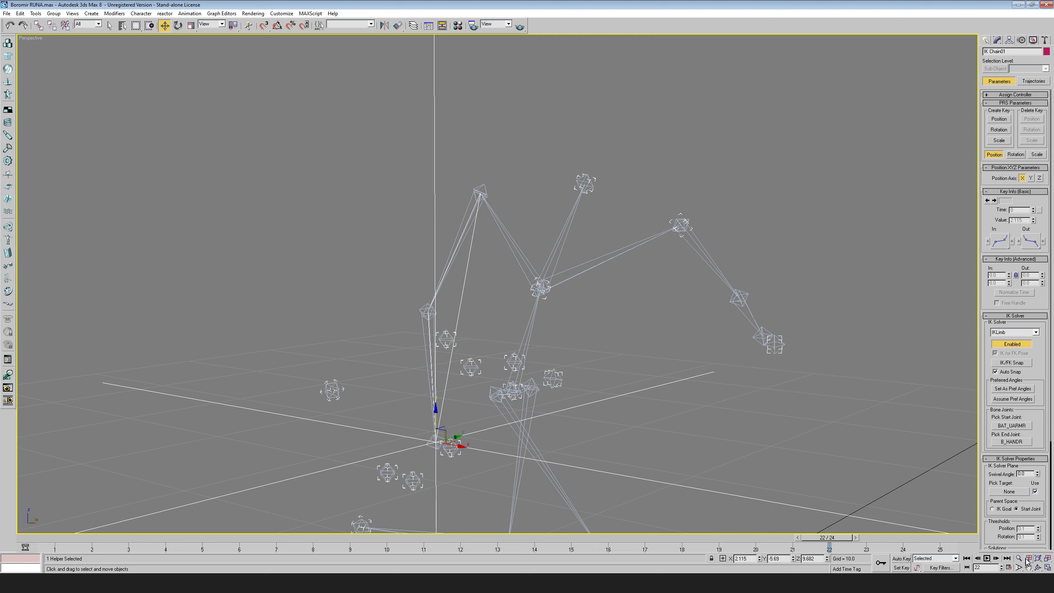
- Lock the IK chain selection and return the timeline to frame 1, viewing the skeleton from above
key("space")
left_click(1037, 568)
left_click_drag(514, 373, 558, 371)
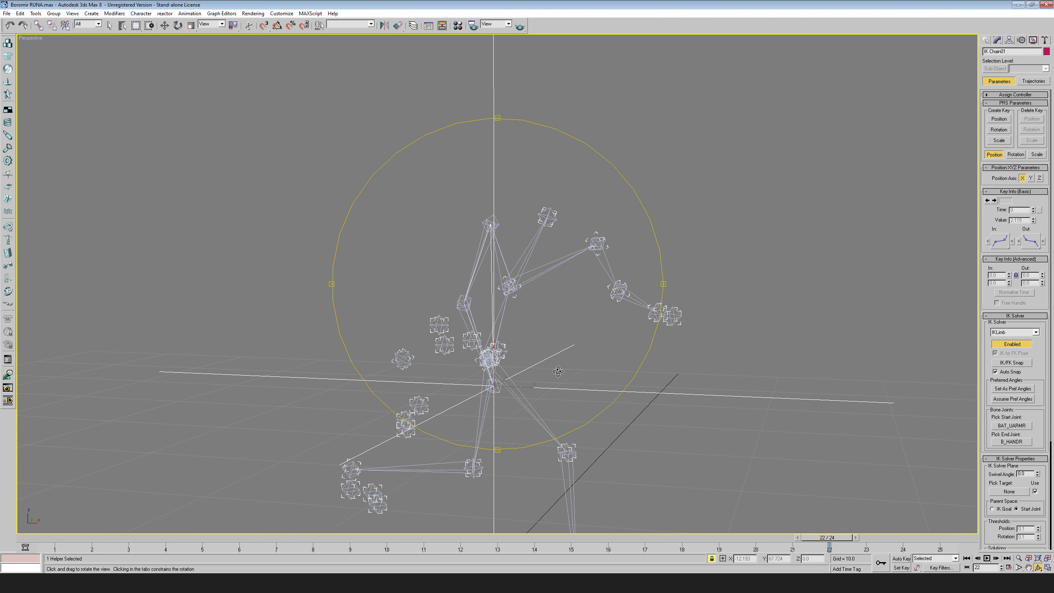
left_click_drag(827, 537, 35, 556)
left_click_drag(528, 369, 492, 369)
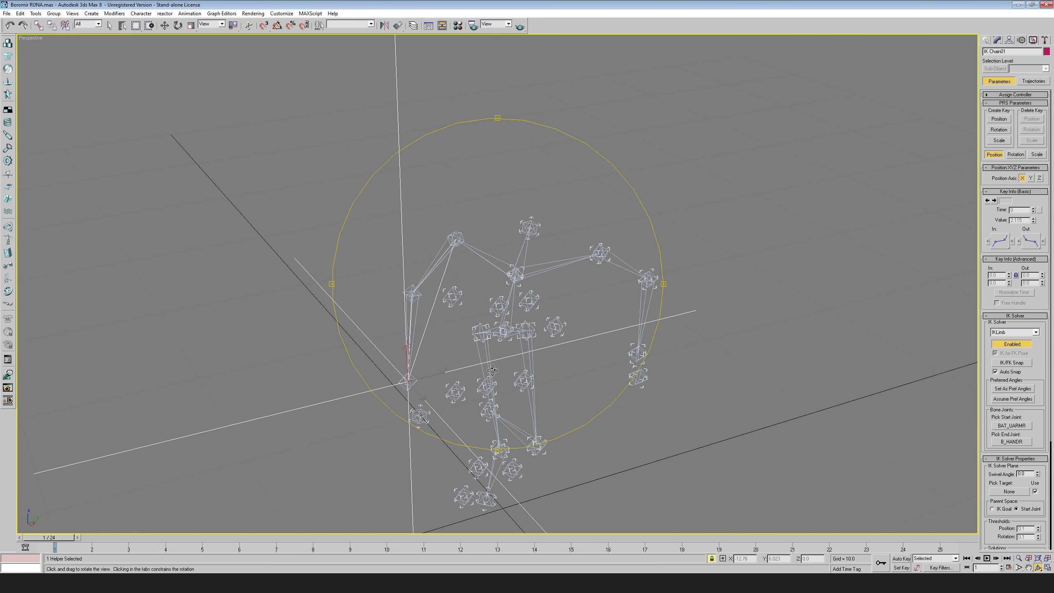
left_click_drag(481, 344, 518, 336)
- Try moving the hand's IK goal at frame 1, undo the move, and turn Auto Key on
key("w")
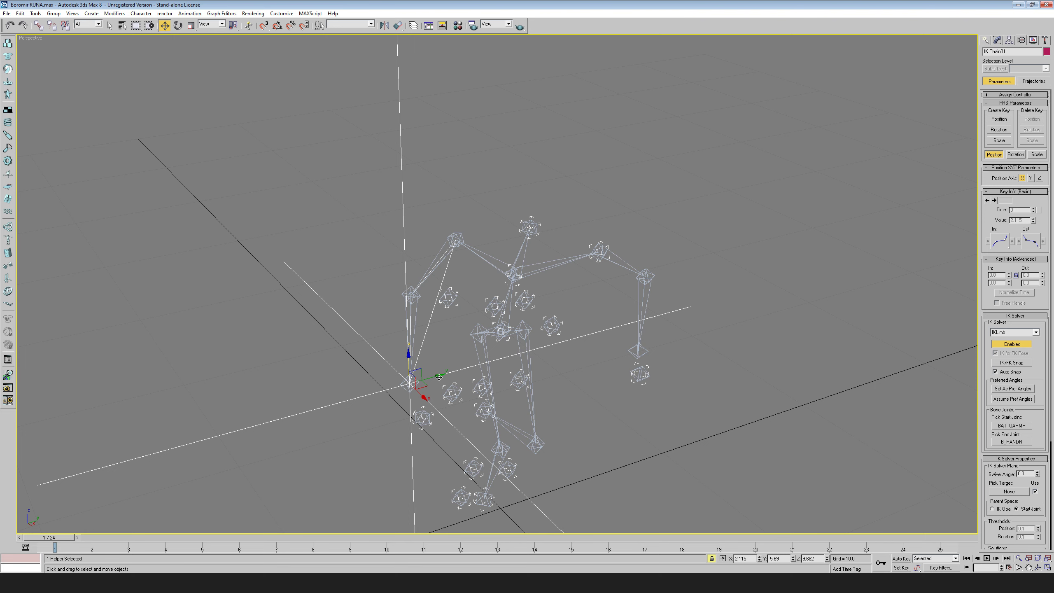
left_click_drag(438, 376, 519, 404)
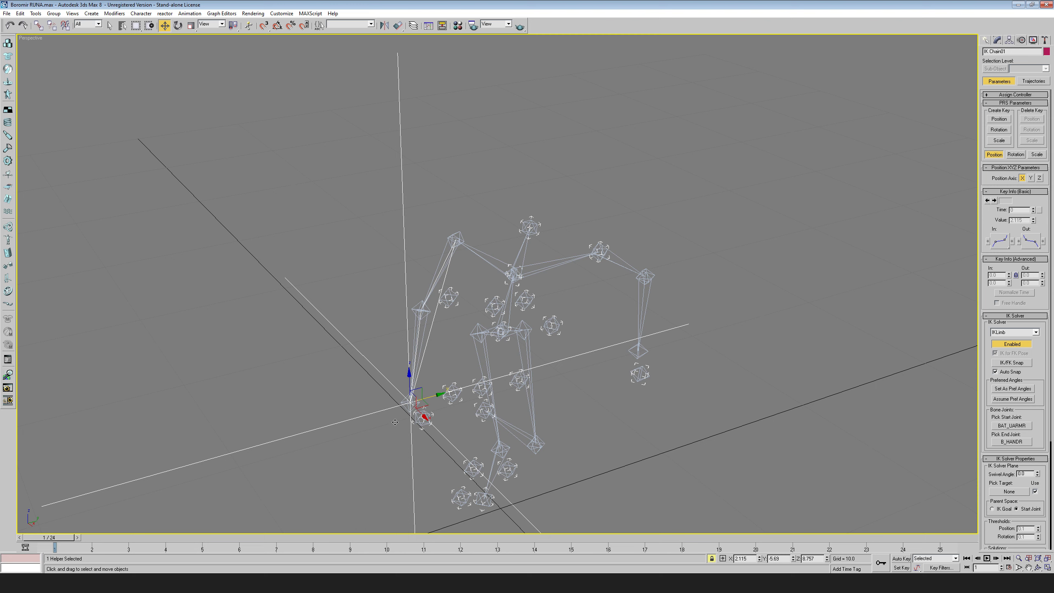
key("ctrl+z")
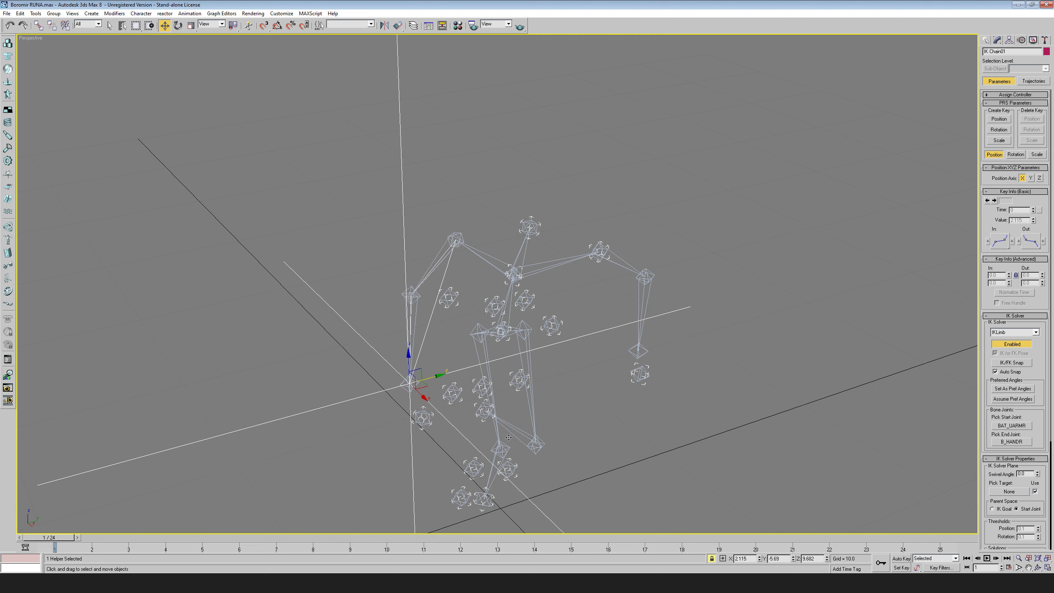
left_click(900, 558)
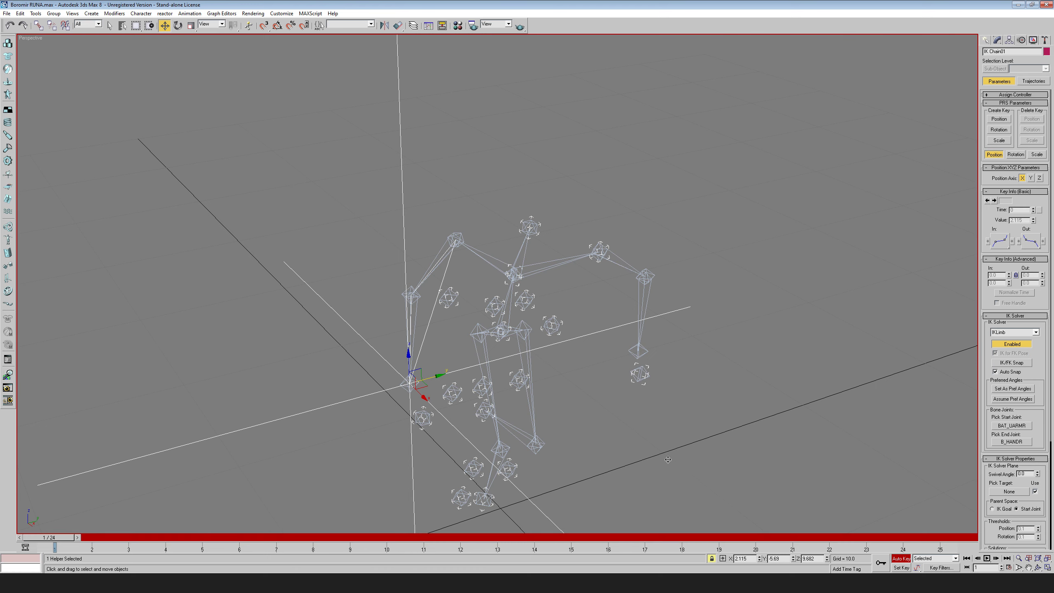
- Move the hand's IK goal in toward the body at frame 1, to about X 0.76 and Y -2.25
middle_click_drag(682, 446, 685, 447)
left_click(1037, 567)
left_click_drag(427, 369, 507, 391)
right_click(507, 392)
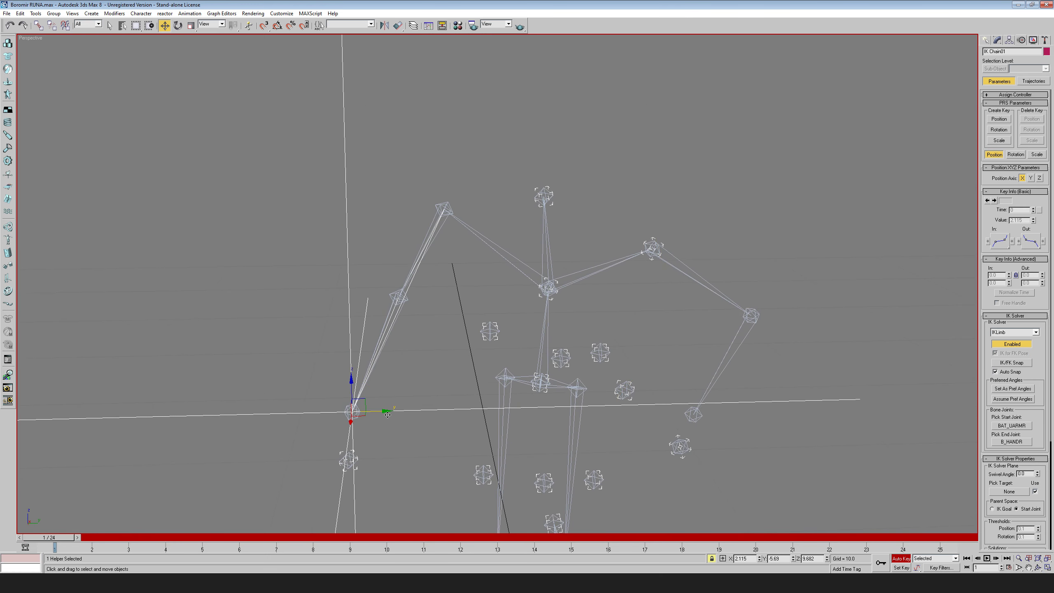
left_click_drag(386, 410, 532, 407)
left_click(1038, 568)
left_click_drag(456, 360, 489, 390)
right_click(554, 408)
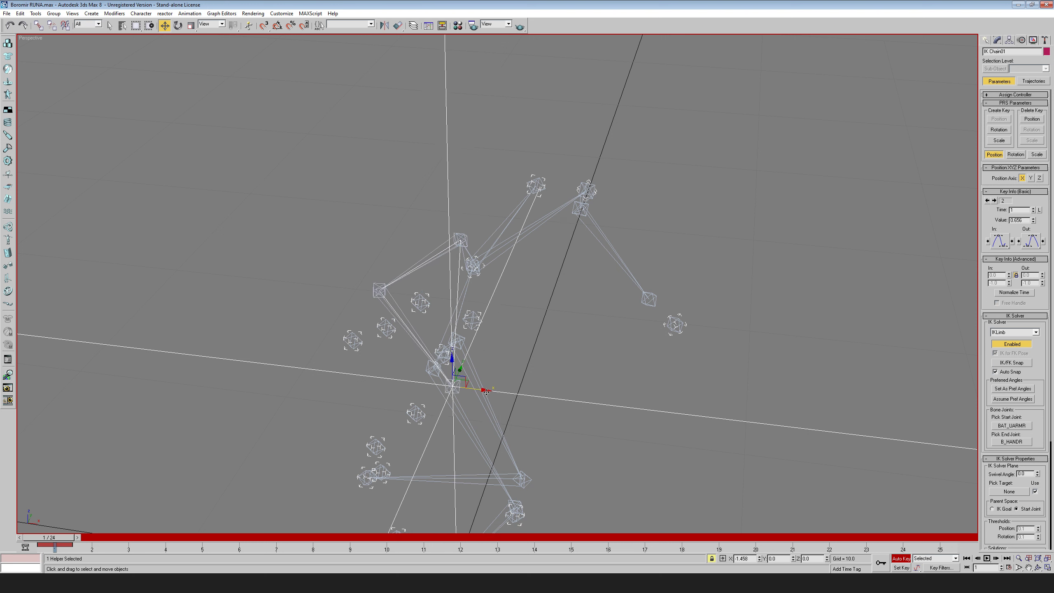
left_click(1038, 567)
left_click_drag(602, 371, 478, 379)
right_click(514, 373)
- Play the animation from several angles to check the arm's motion, stopping at frame 17
key("slash")
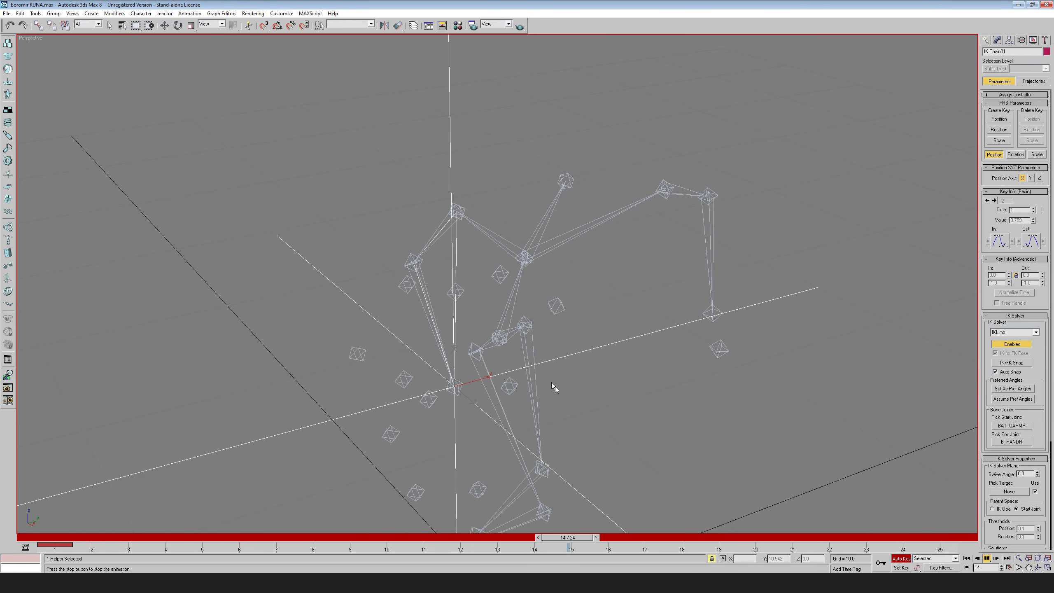
left_click(1038, 567)
left_click_drag(504, 367, 498, 397)
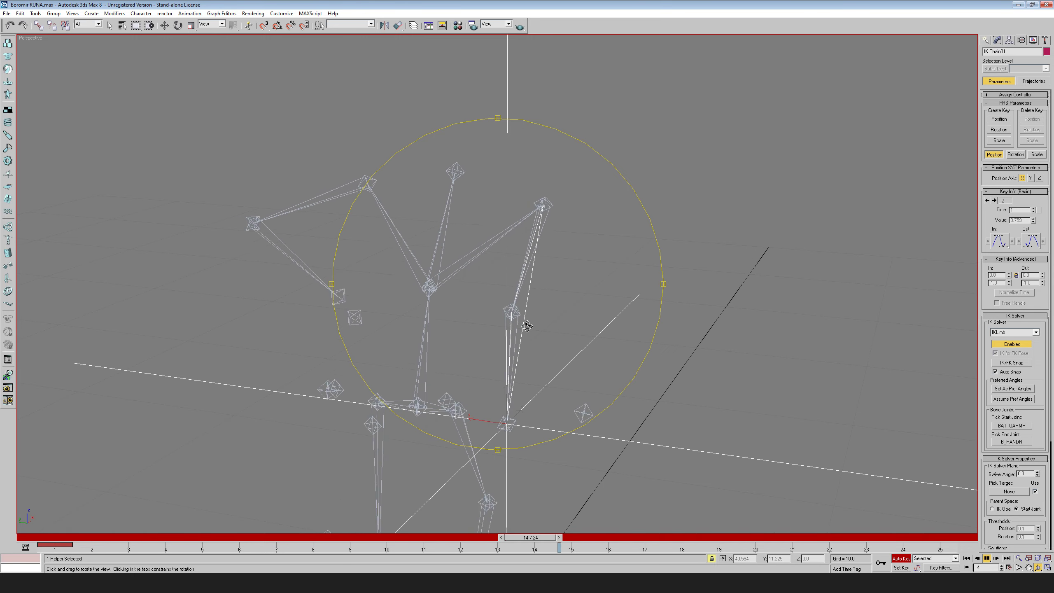
left_click(987, 559)
key("w")
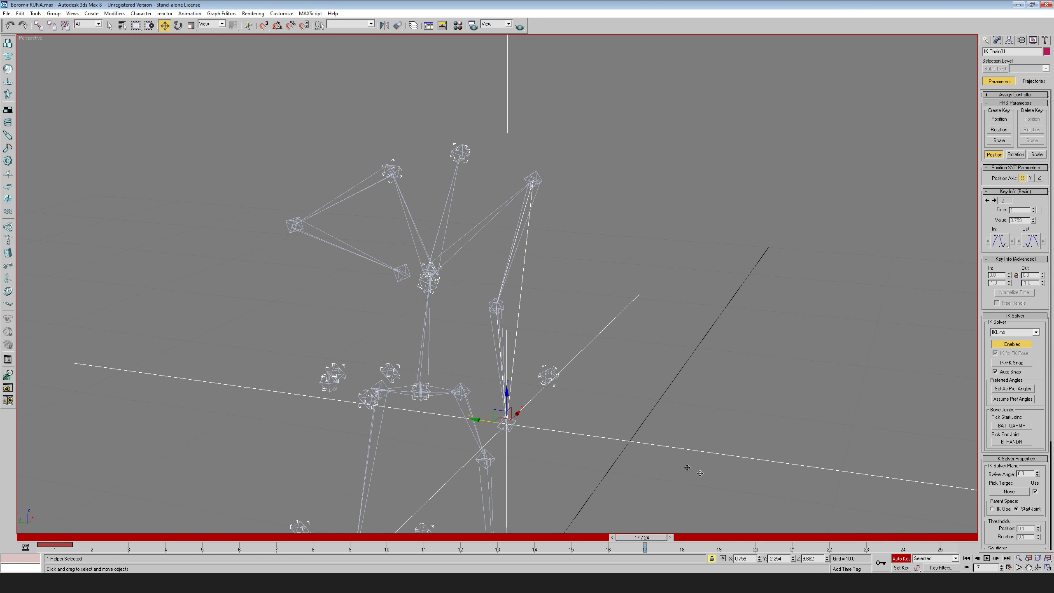
middle_click_drag(559, 301, 569, 309, "alt")
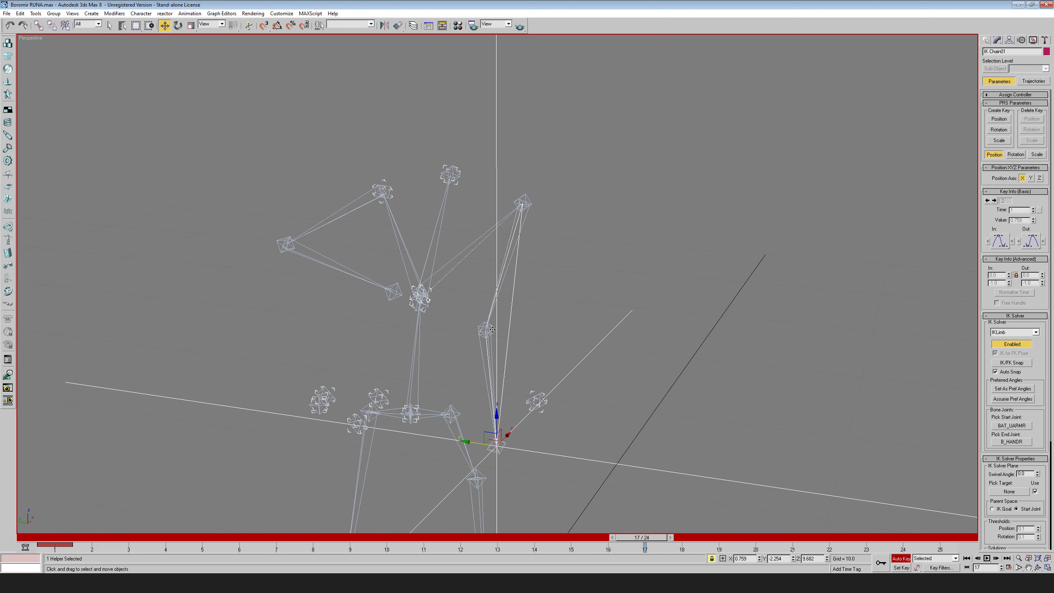
left_click(1038, 567)
left_click_drag(653, 297, 567, 290)
right_click(567, 290)
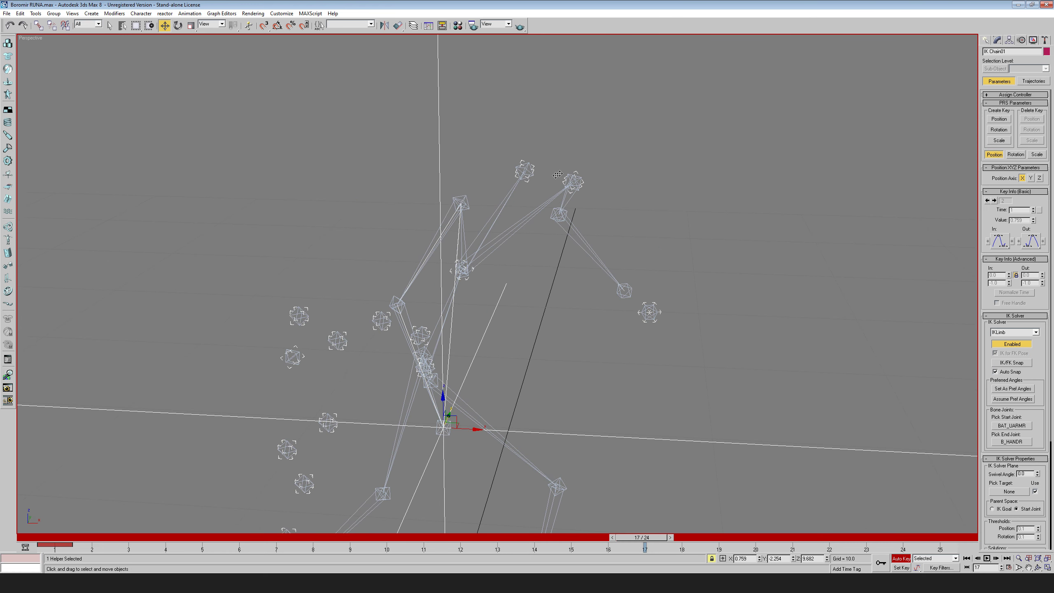
- Unlock the selection, pick the BAT_UARMR and BAT_FARMR bones in turn, and reselect the hand's IK chain goal
left_click(985, 41)
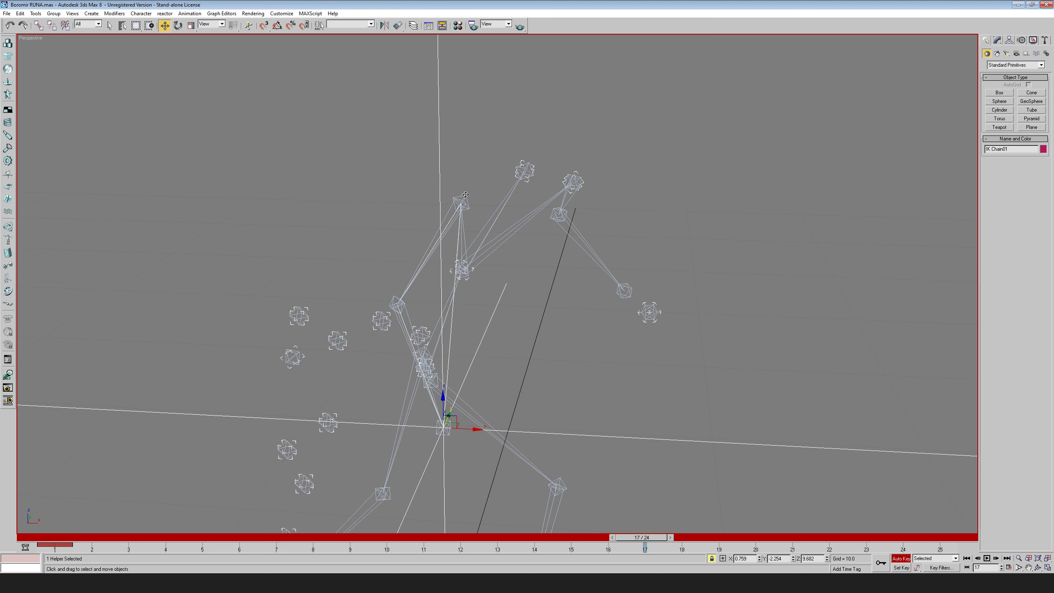
scroll(465, 195, "down", 3)
left_click(713, 557)
middle_click_drag(553, 322, 531, 353)
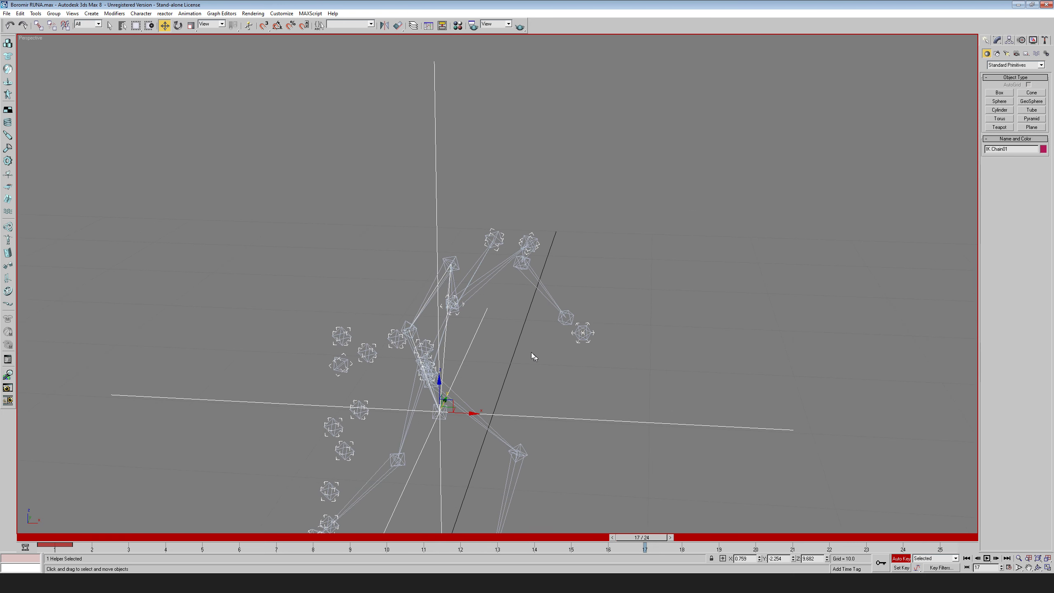
left_click(466, 256)
left_click(454, 258)
scroll(454, 257, "up", 3)
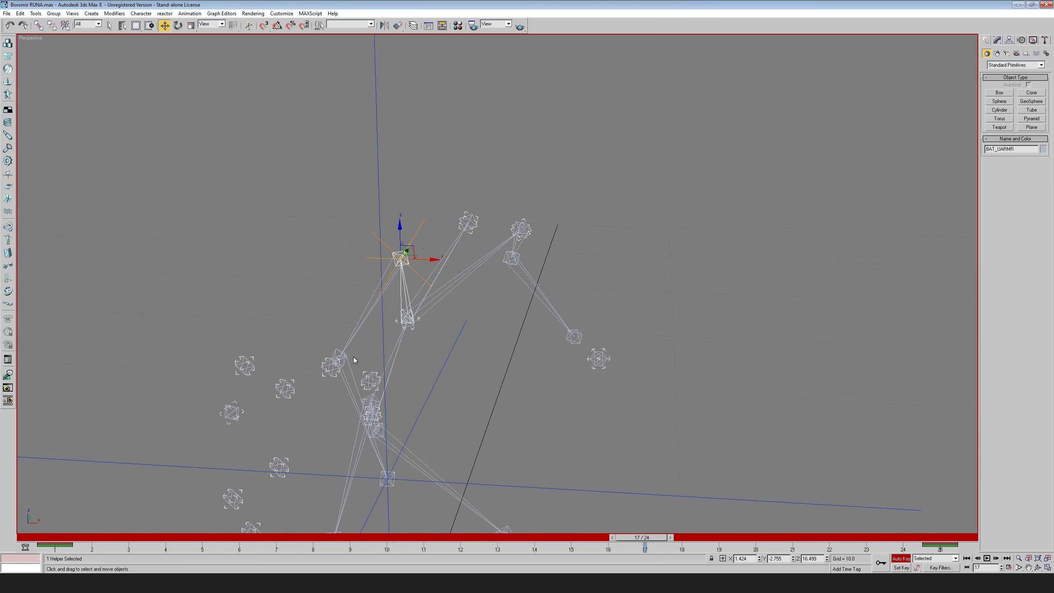
left_click(345, 347)
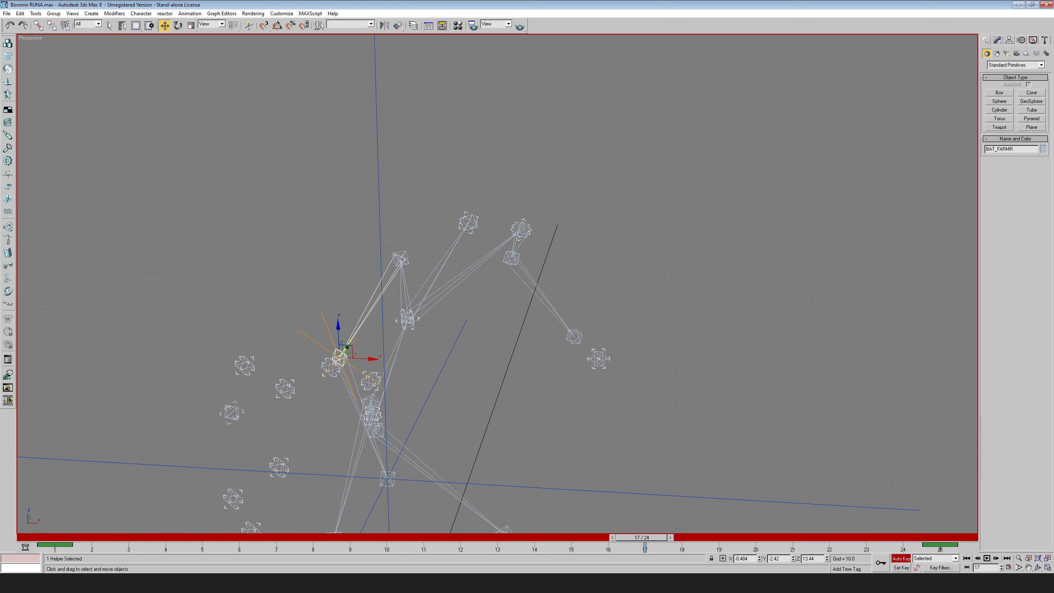
middle_click_drag(805, 467, 819, 449)
left_click(1037, 567)
left_click_drag(623, 380, 489, 410)
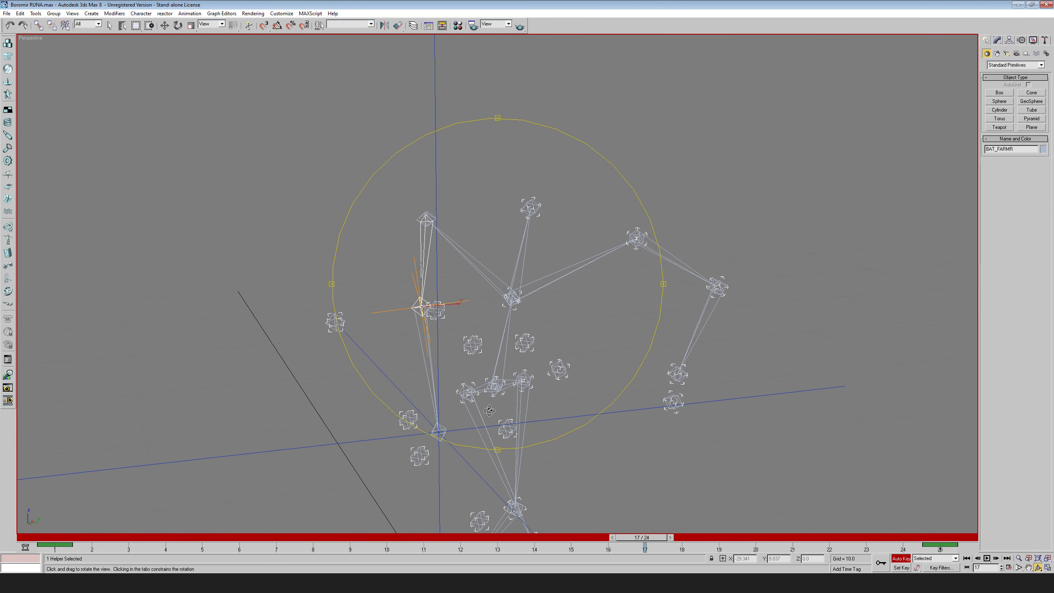
key("w")
left_click(458, 429)
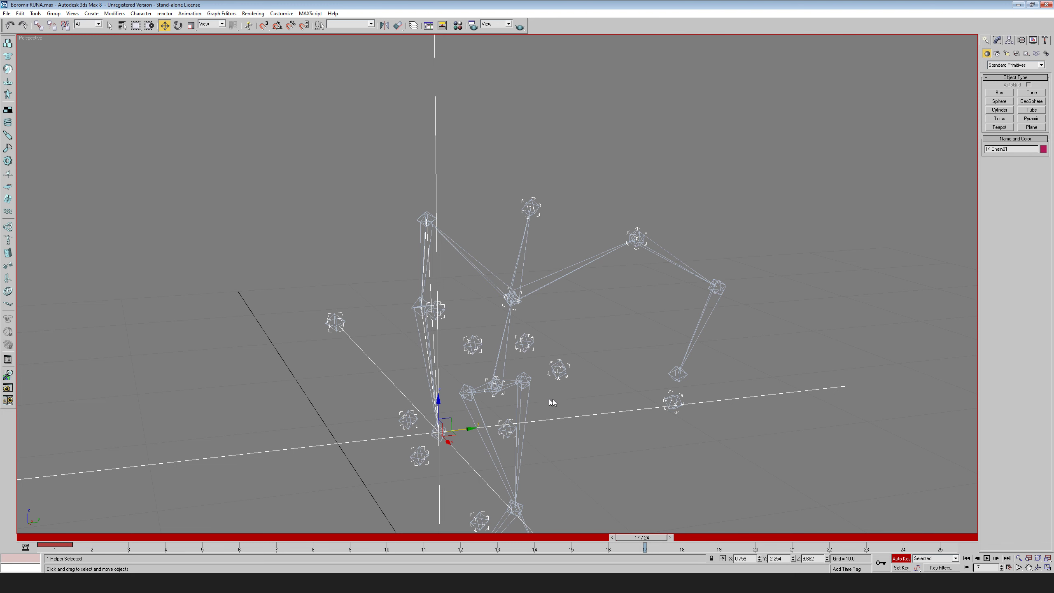
- Raise the hand's IK goal and shift it inward at frame 7, to about Y -1.60 and Z 10.76
left_click(1038, 568)
left_click_drag(409, 389, 431, 376)
right_click(420, 398)
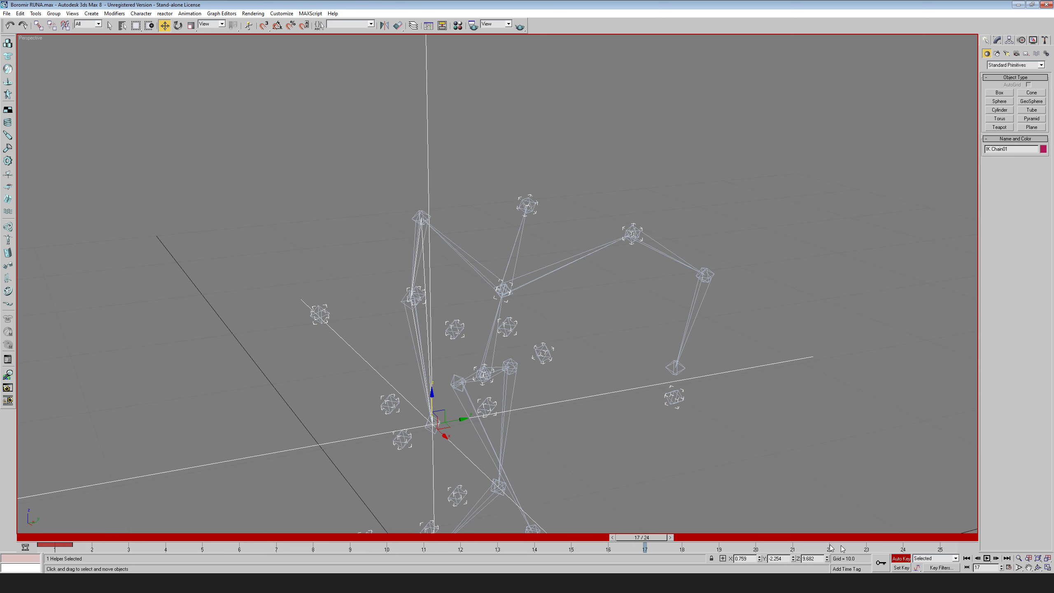
left_click_drag(641, 537, 197, 537)
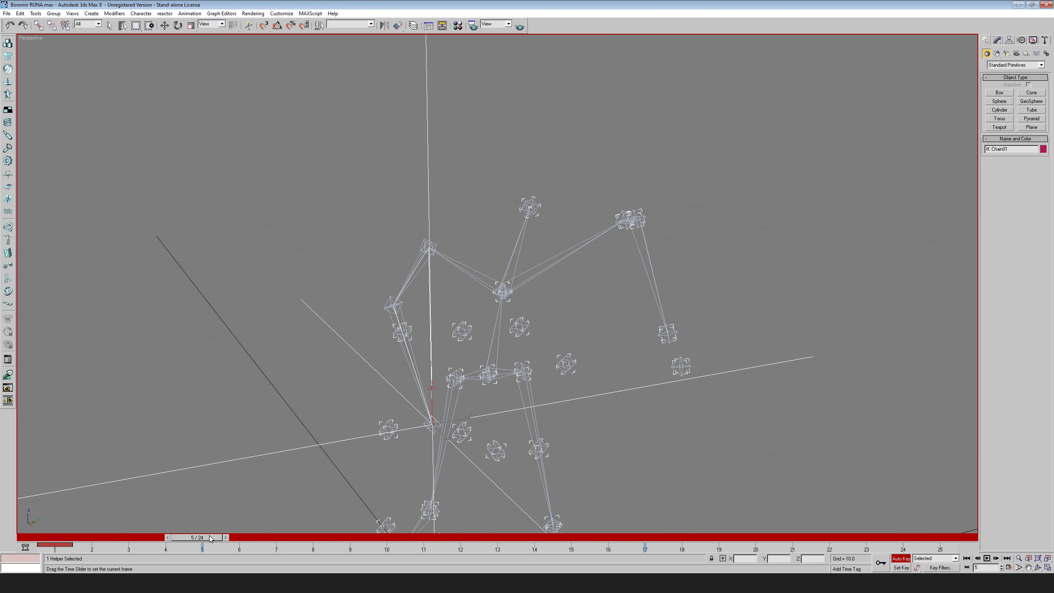
key("w")
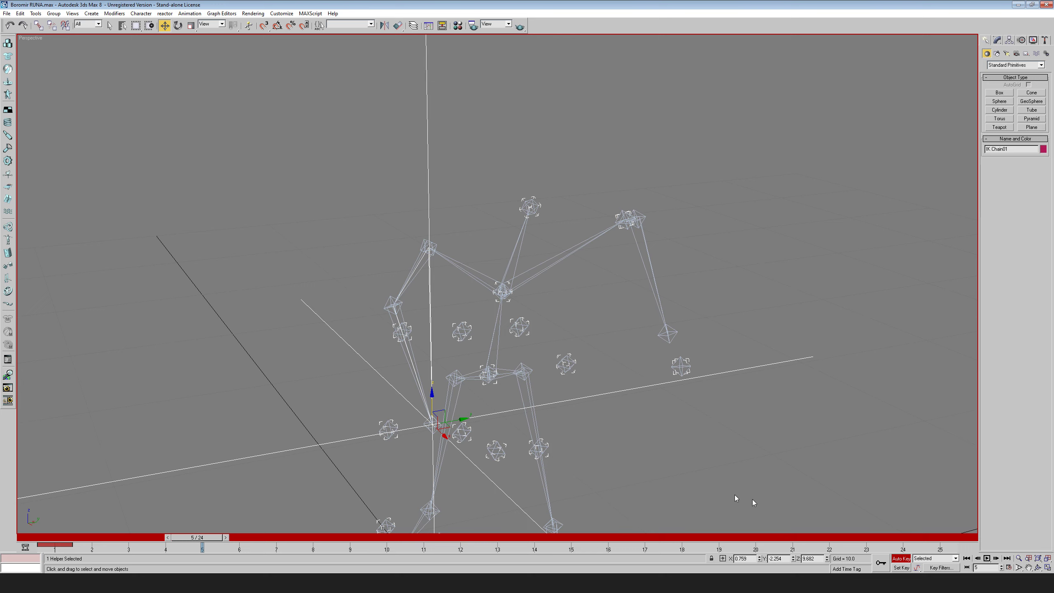
left_click(1038, 566)
left_click_drag(533, 338, 466, 354)
scroll(524, 302, "up", 3)
key("w")
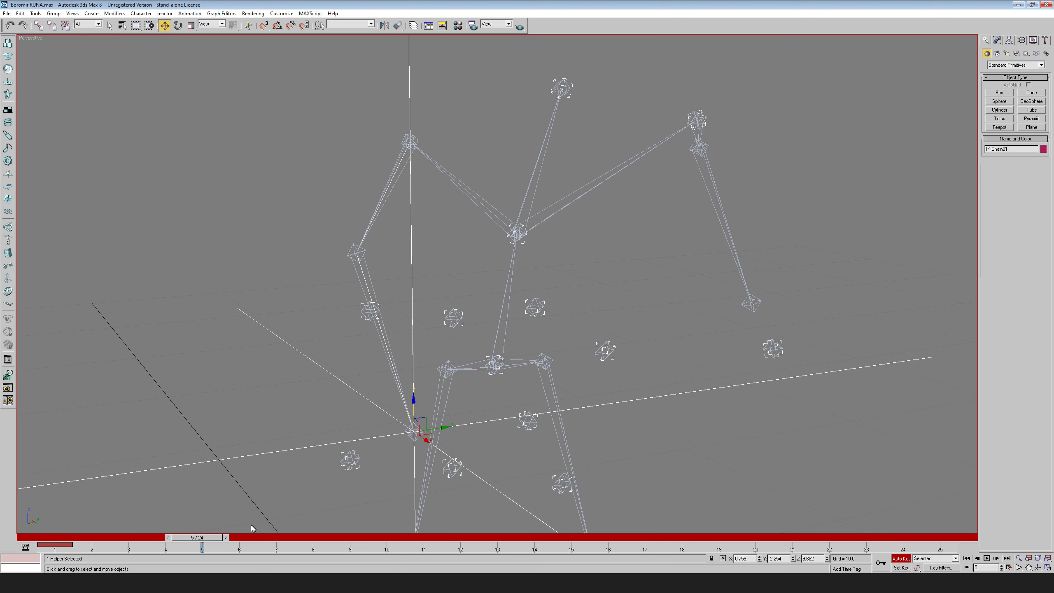
mouse_move(214, 536)
left_mouse_down()
mouse_move(140, 536)
mouse_move(222, 535)
left_mouse_up()
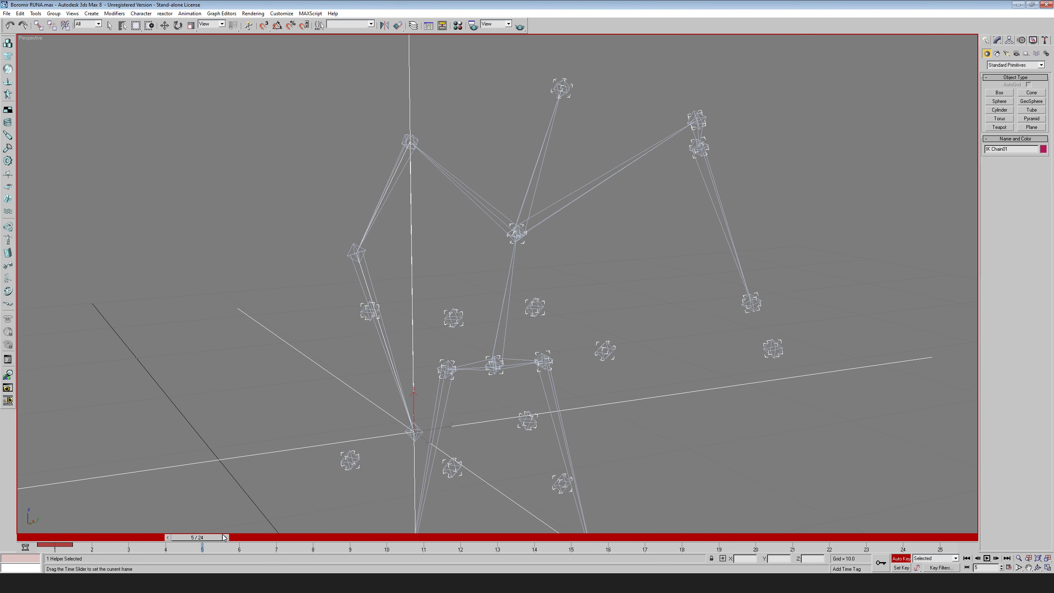
key("w")
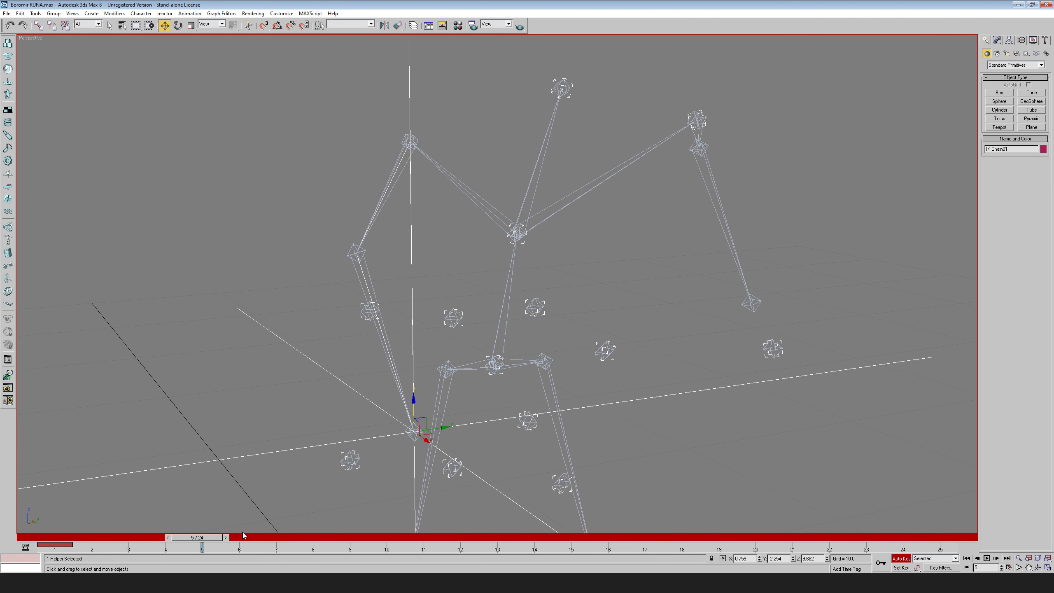
left_click_drag(218, 536, 276, 541)
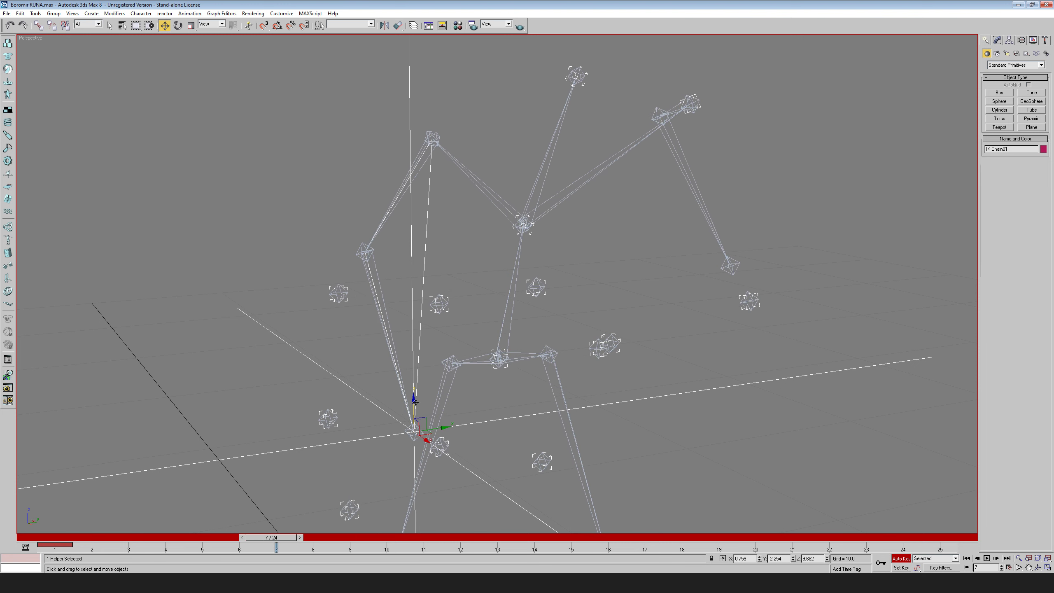
left_click_drag(414, 400, 468, 376)
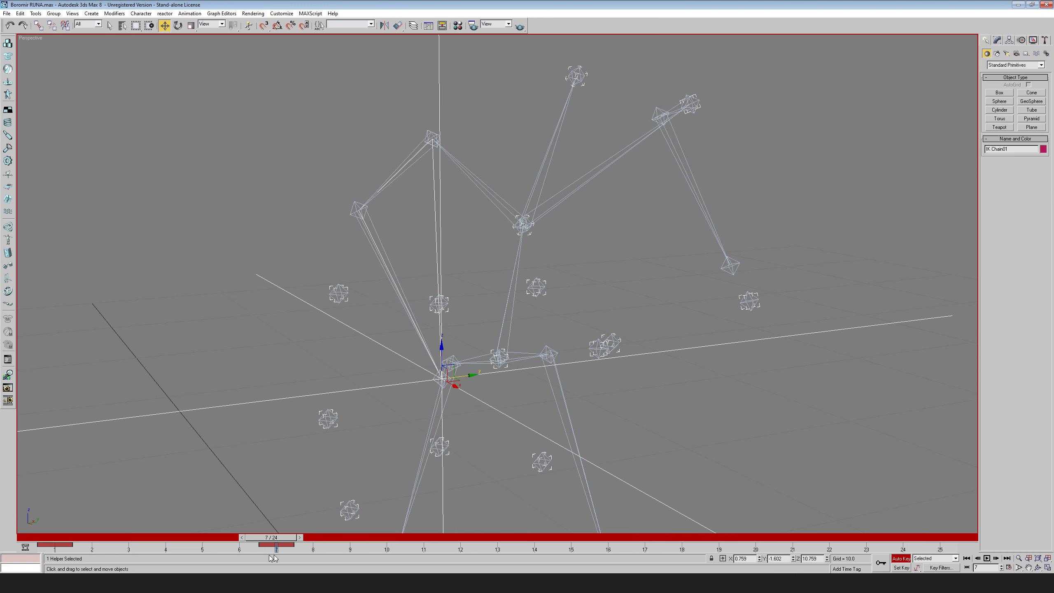
- Lower the hand's IK goal at frame 12 to about X -0.26, Y -1.90, Z 9.51
left_click_drag(291, 540, 449, 548)
key("w")
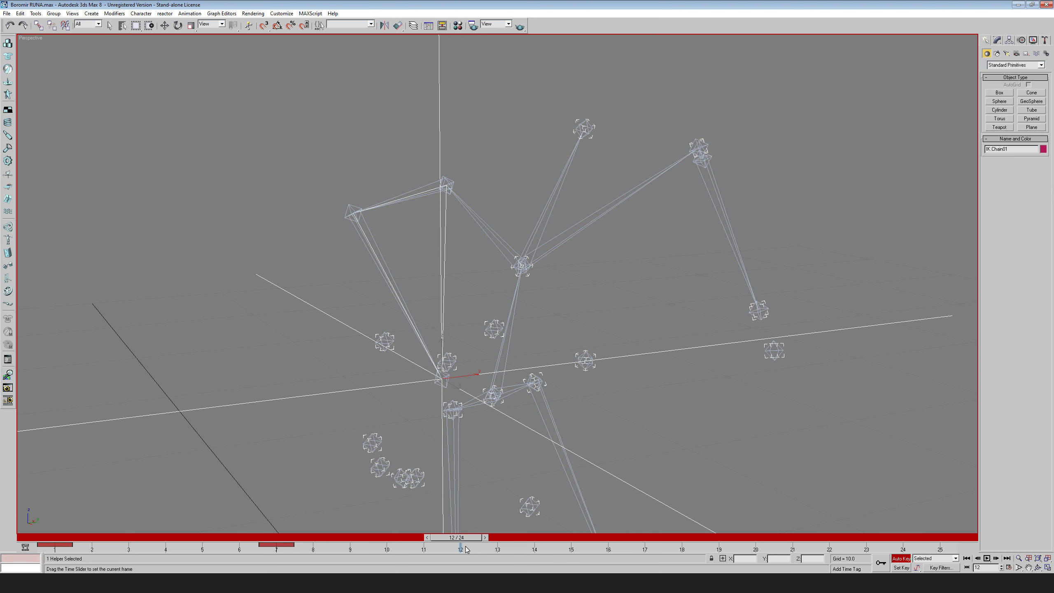
key("w")
left_click_drag(444, 348, 445, 435)
left_click(1038, 566)
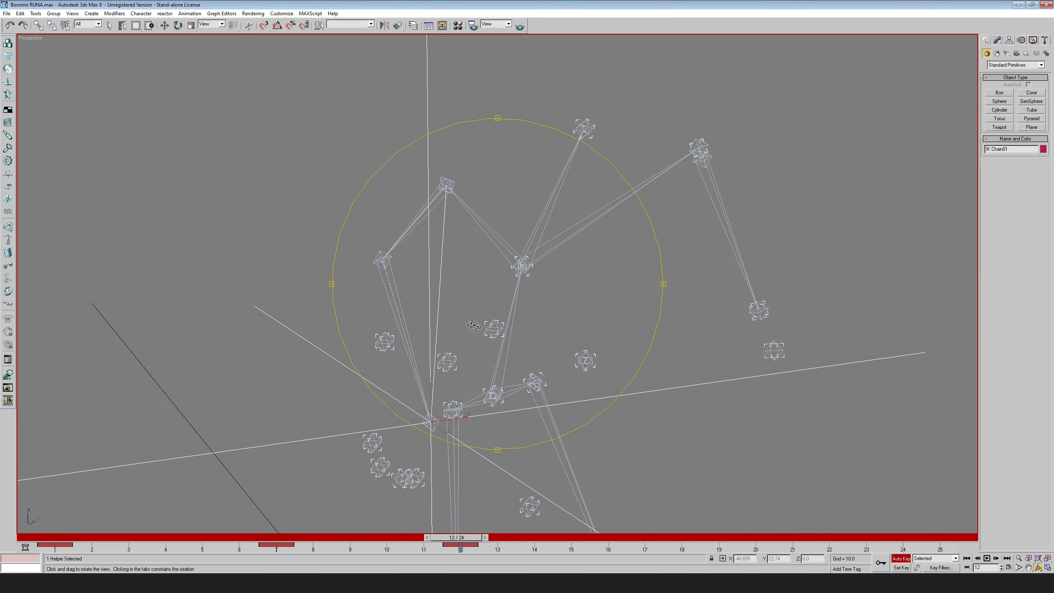
mouse_move(490, 337)
left_mouse_down()
mouse_move(419, 338)
mouse_move(481, 334)
left_mouse_up()
scroll(481, 334, "down", 3)
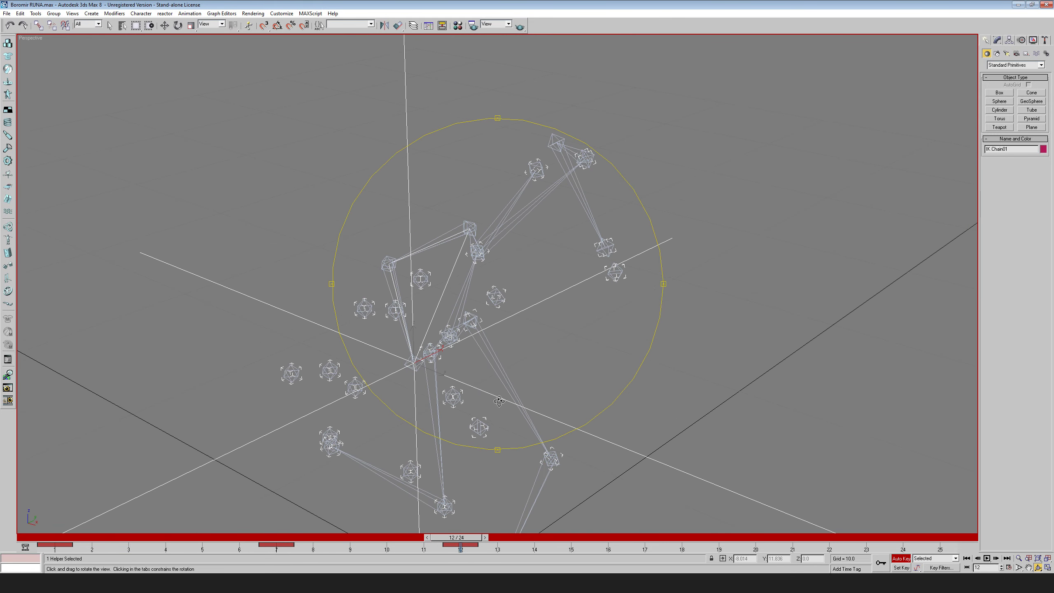
right_click(478, 373)
left_click_drag(500, 378, 450, 364)
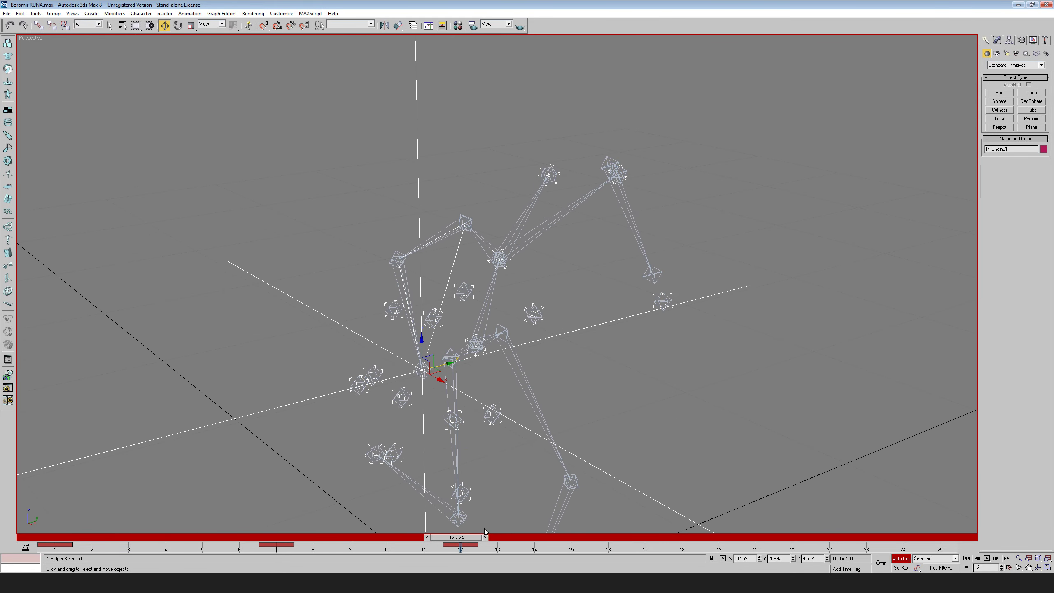
- Delete the IK goal's key at frame 12 and replace it with a copy of the frame 1 key
left_click_drag(456, 537, 54, 539)
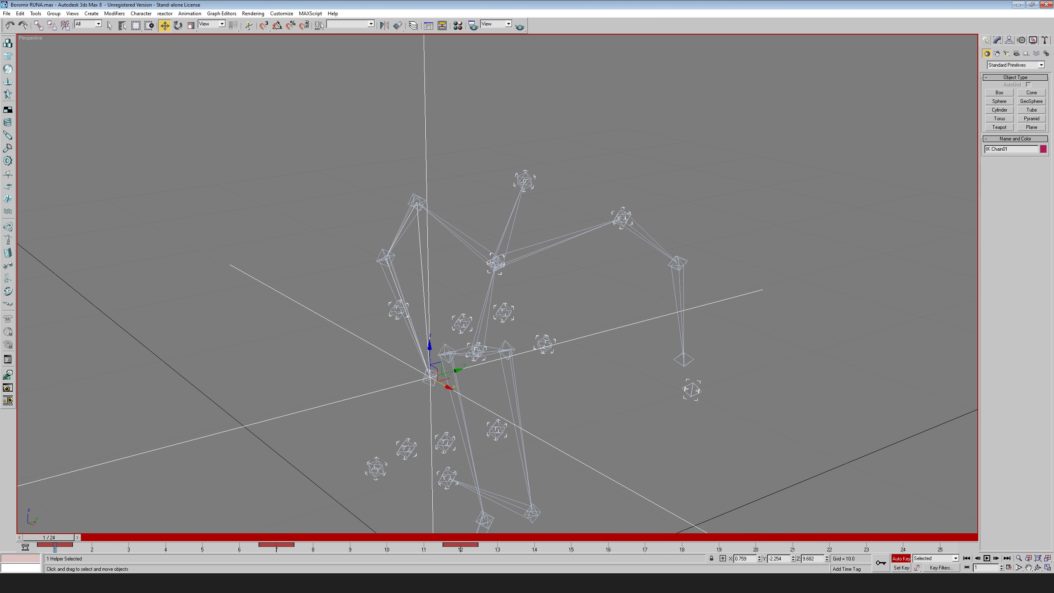
left_click(59, 545)
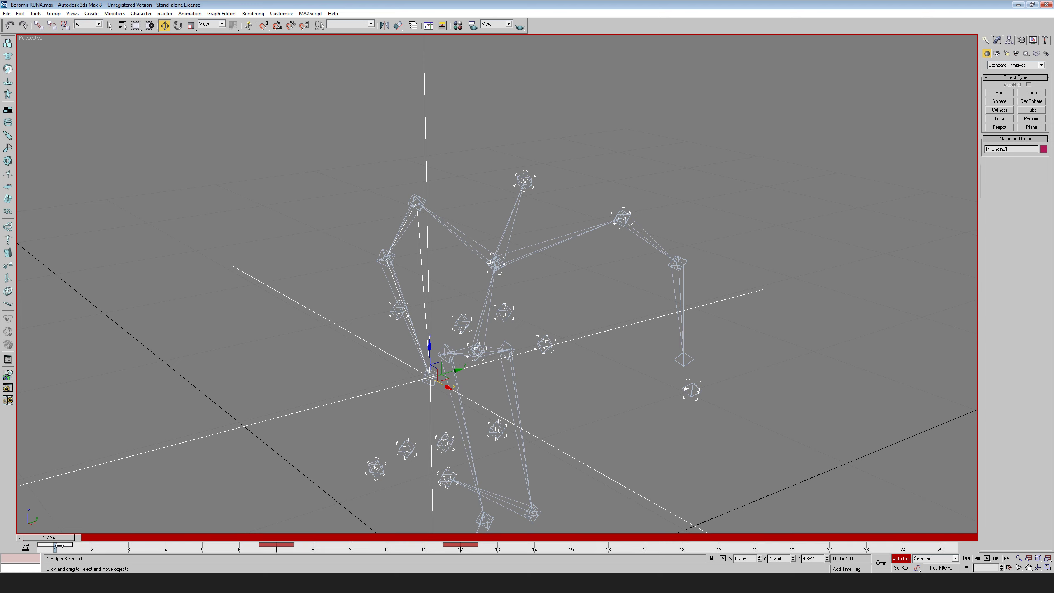
left_click(459, 544)
key("Delete")
left_click(59, 544)
left_click_drag(56, 544, 460, 544, "shift")
- Copy the IK goal's frame 7 key to frame 17 and its frame 1 key to frame 25
left_click_drag(60, 537, 655, 557)
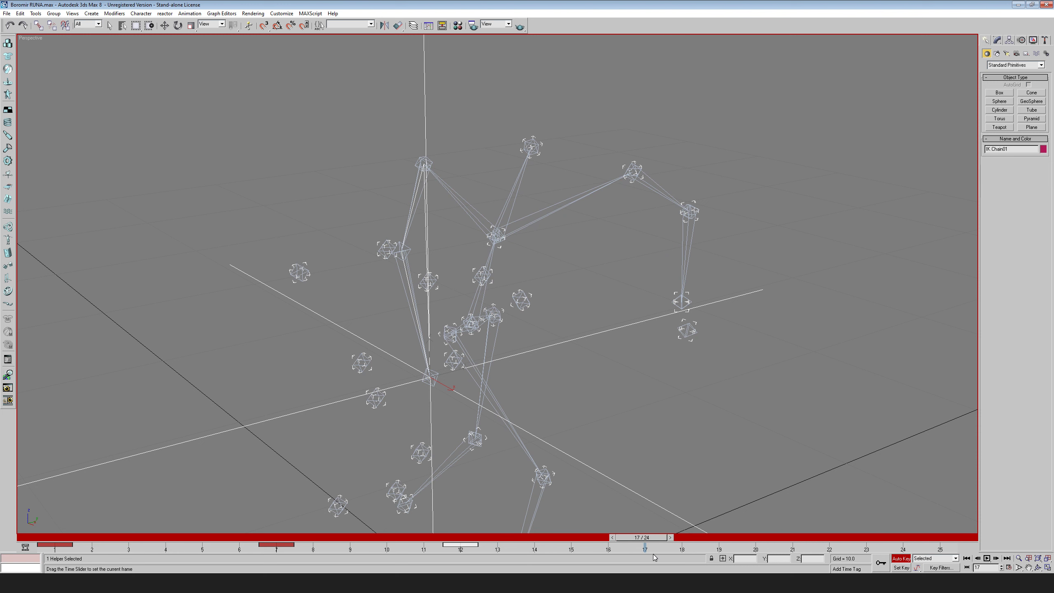
key("w")
left_click(279, 544)
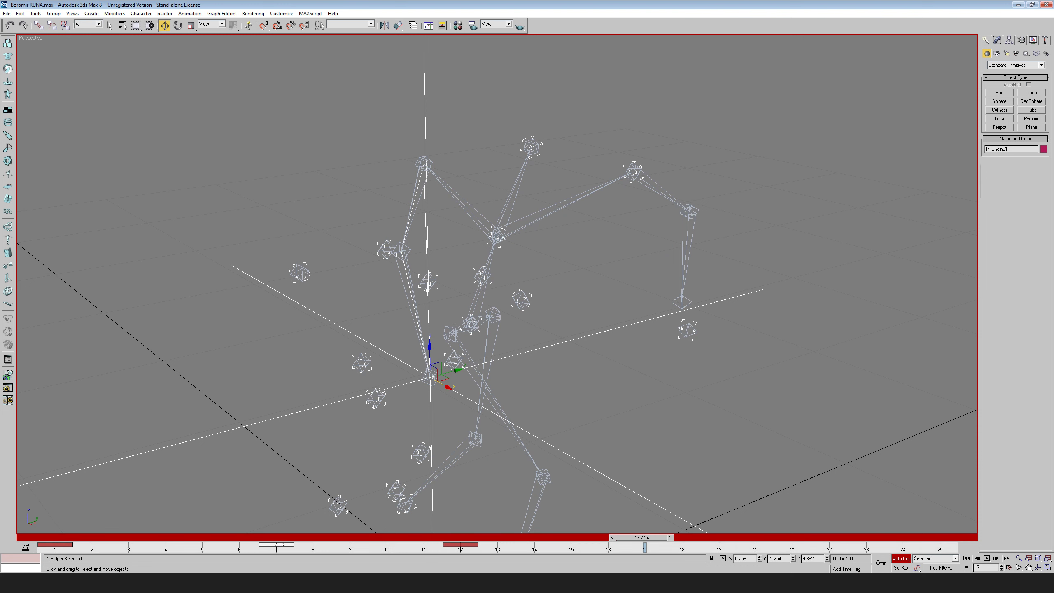
left_click_drag(279, 544, 939, 548, "shift")
left_click(55, 544)
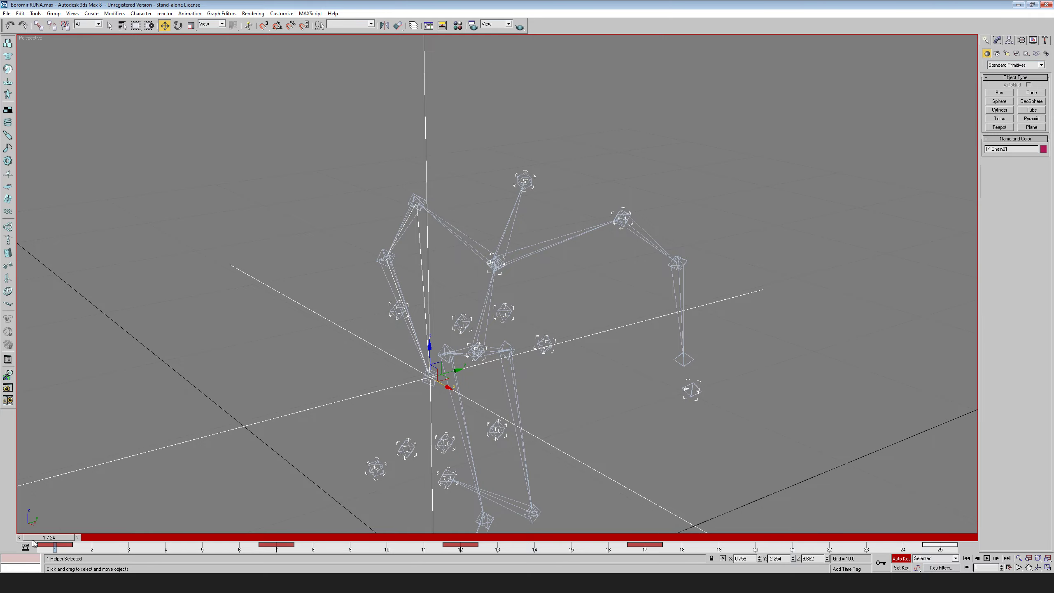
- Play the full animation to review the arm's looping IK motion, stopping at frame 6
left_click_drag(33, 541, 940, 544)
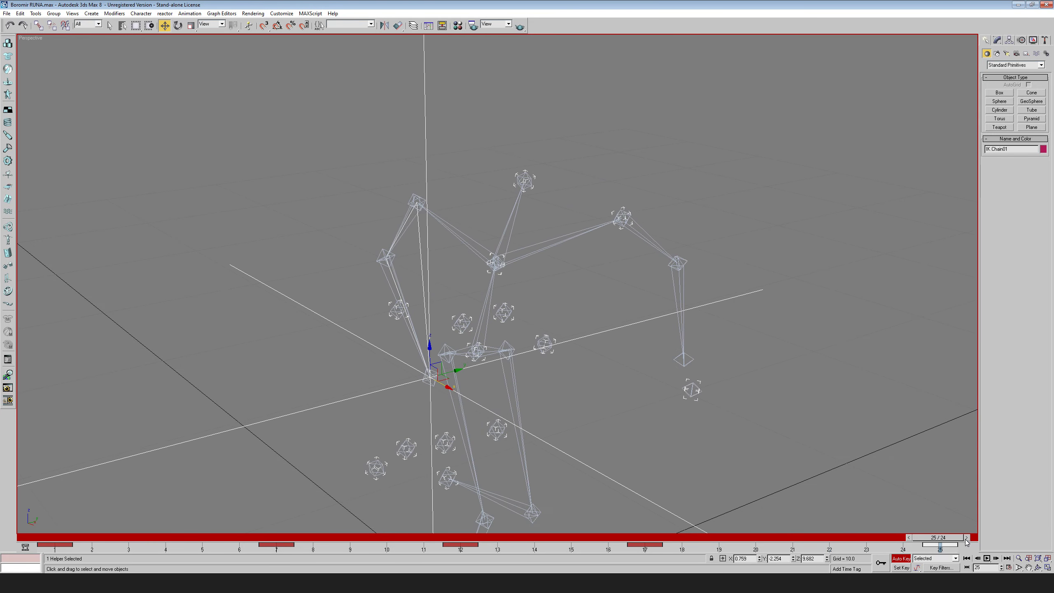
left_click(987, 558)
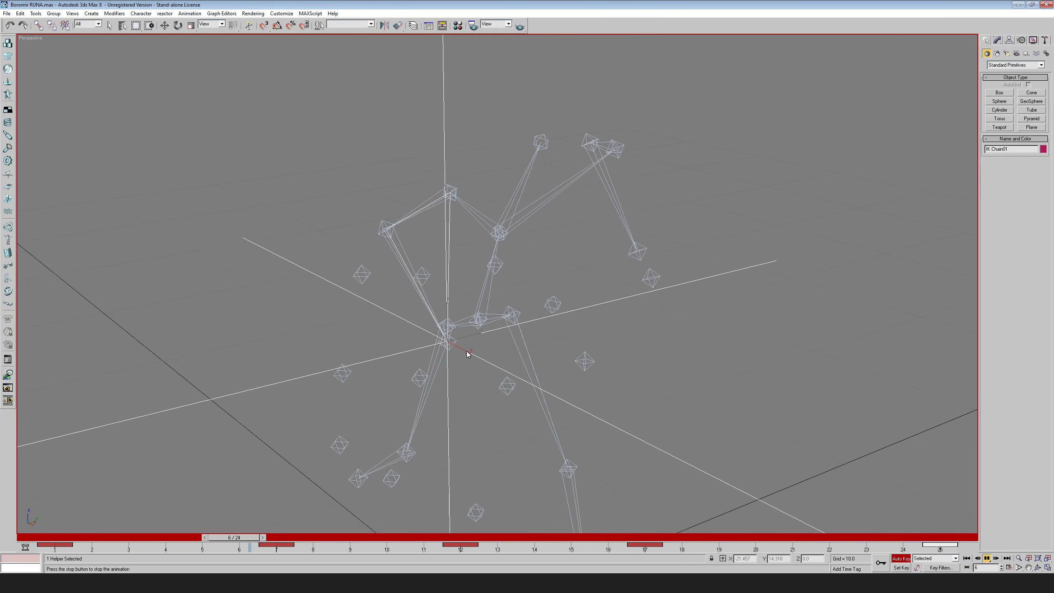
scroll(648, 301, "down", 5)
middle_click_drag(648, 301, 682, 291)
scroll(672, 297, "up", 4)
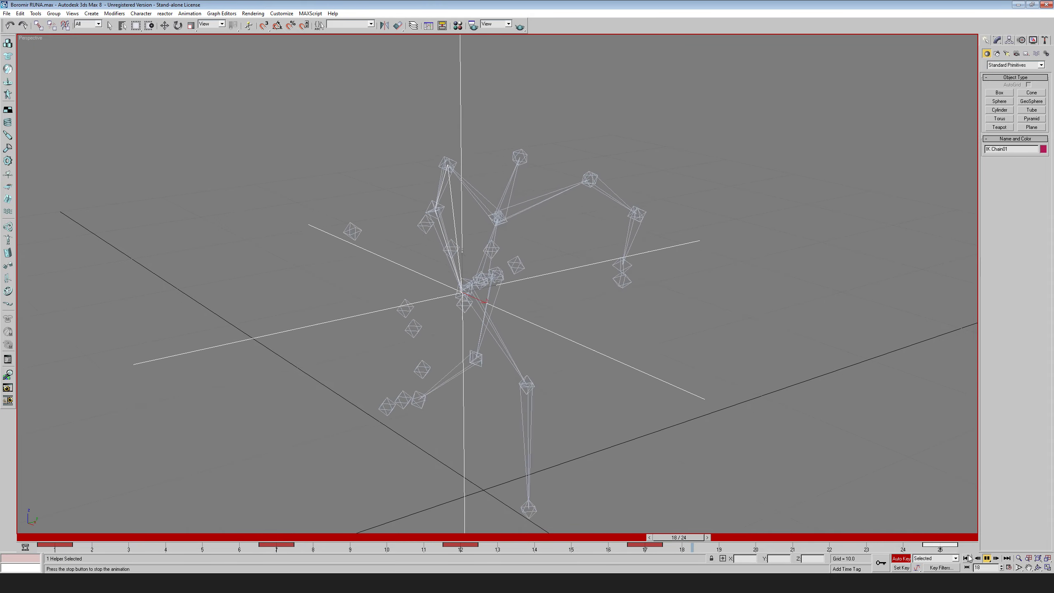
left_click(1039, 567)
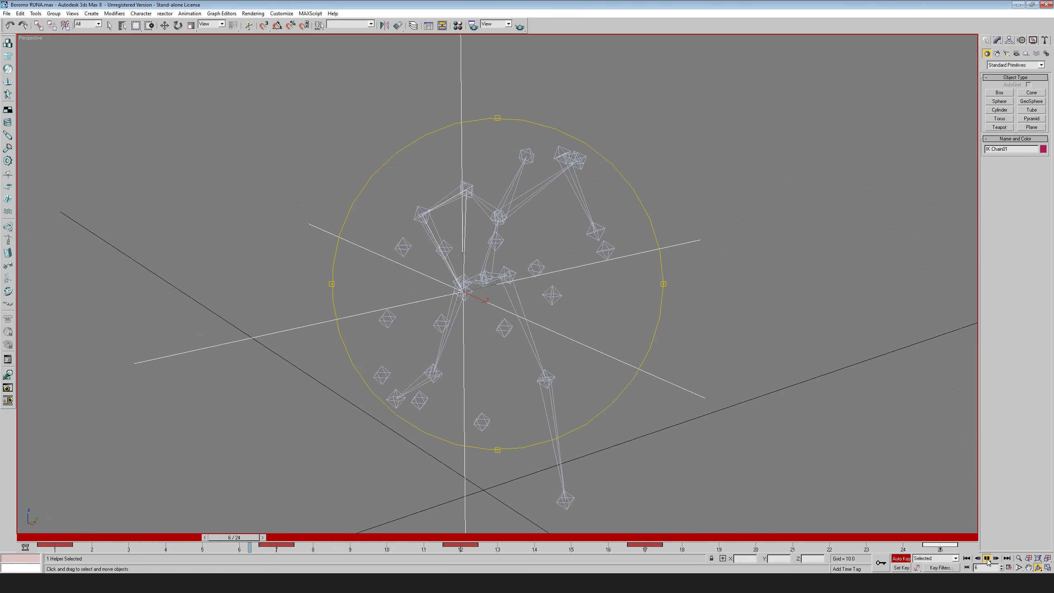
right_click(474, 348)
scroll(521, 341, "up", 4)
middle_click_drag(497, 344, 525, 337)
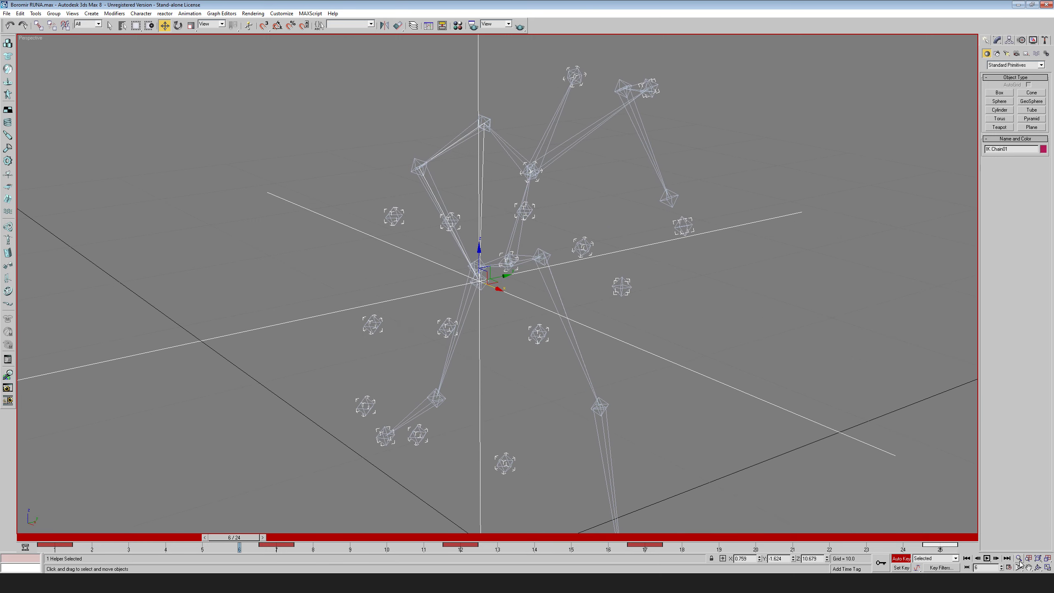
- Select the right thigh bone BAT_THIGHR at the skeleton's hip
left_click(1038, 567)
mouse_move(556, 335)
left_mouse_down()
mouse_move(569, 323)
mouse_move(535, 336)
left_mouse_up()
middle_click_drag(535, 337, 542, 320)
right_click(542, 319)
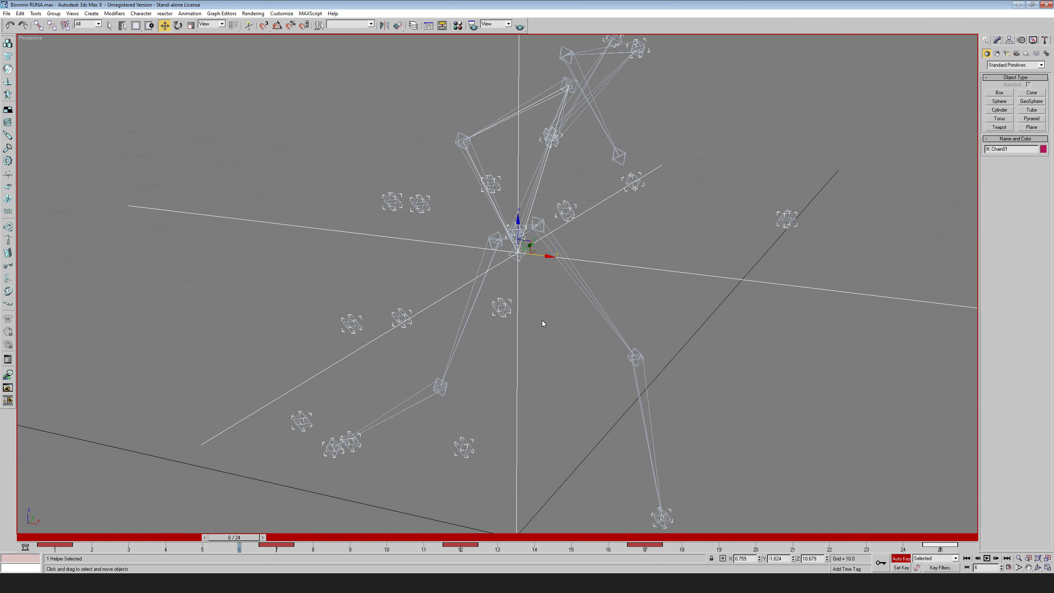
left_click(488, 247)
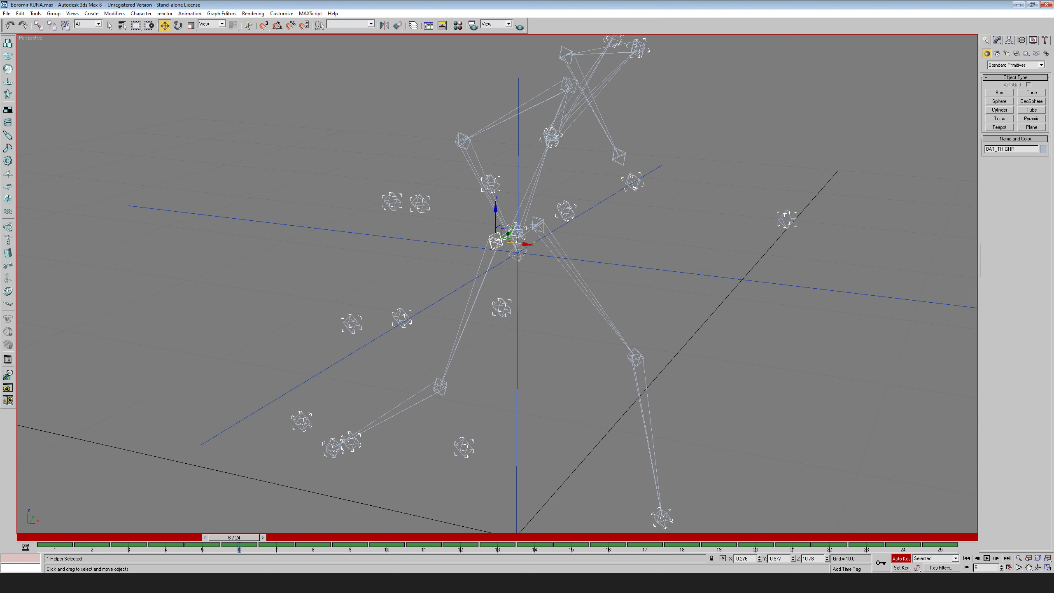
- Open the recent scene Scene-Bow ATK1.max without saving the changes to the current scene
left_click(8, 14)
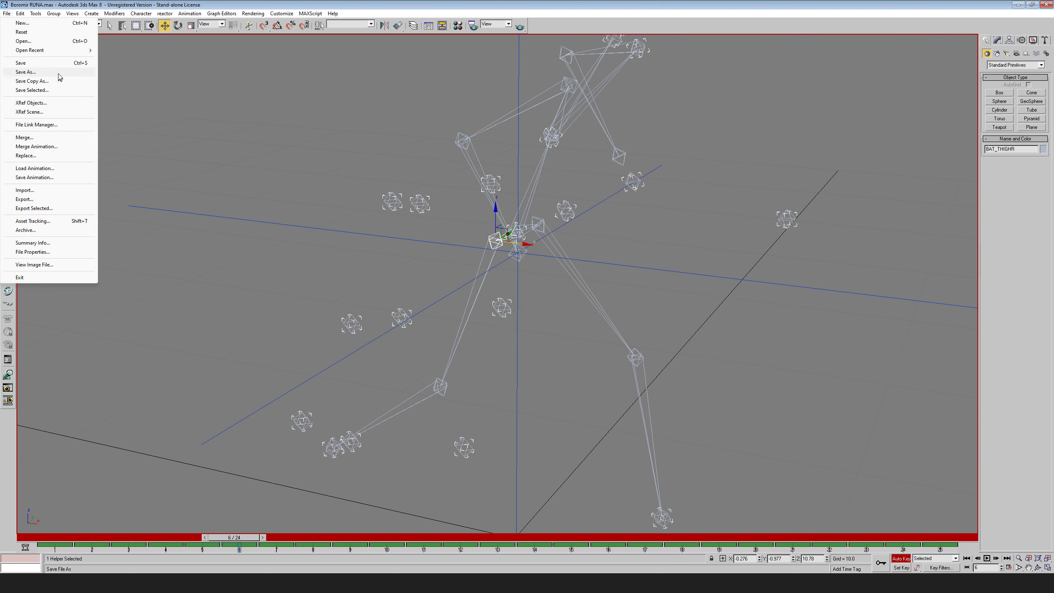
mouse_move(47, 50)
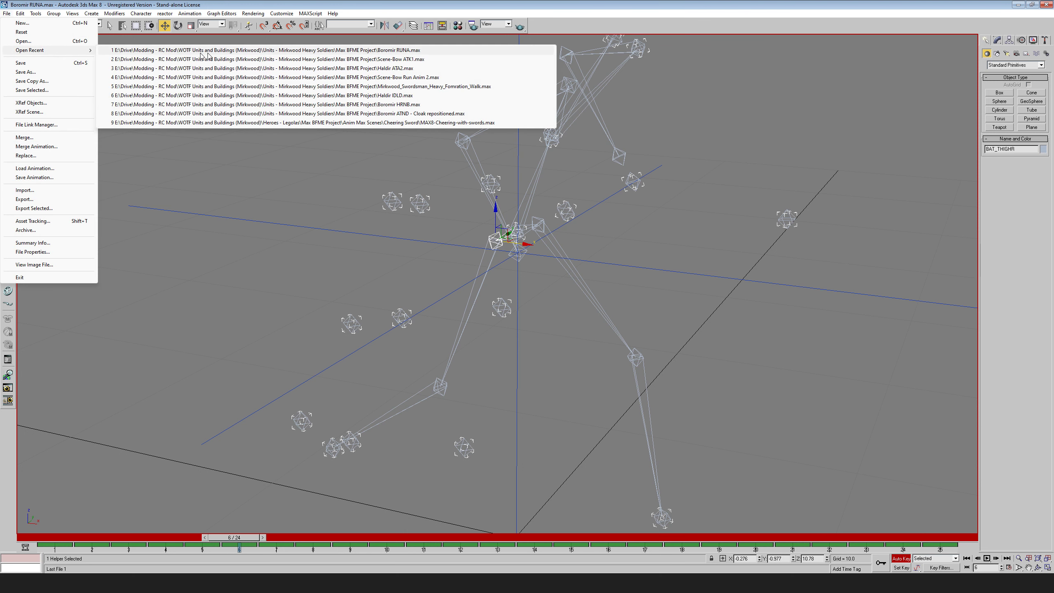
left_click(413, 60)
left_click(532, 316)
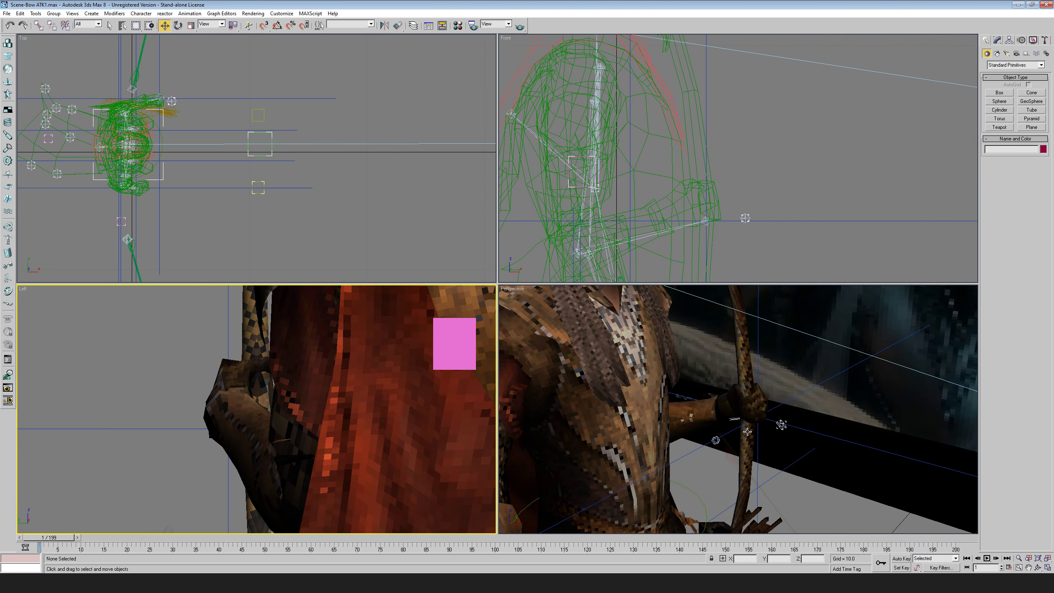
- Open the recent scene Scene-Bow Run Anim 2.max
left_click(8, 13)
mouse_move(41, 51)
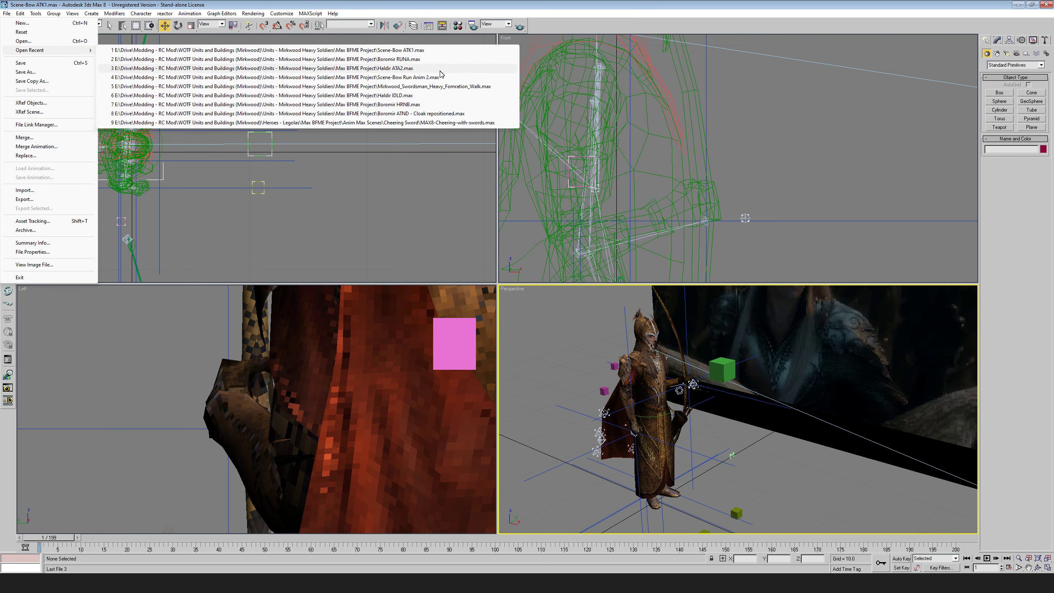
left_click(412, 78)
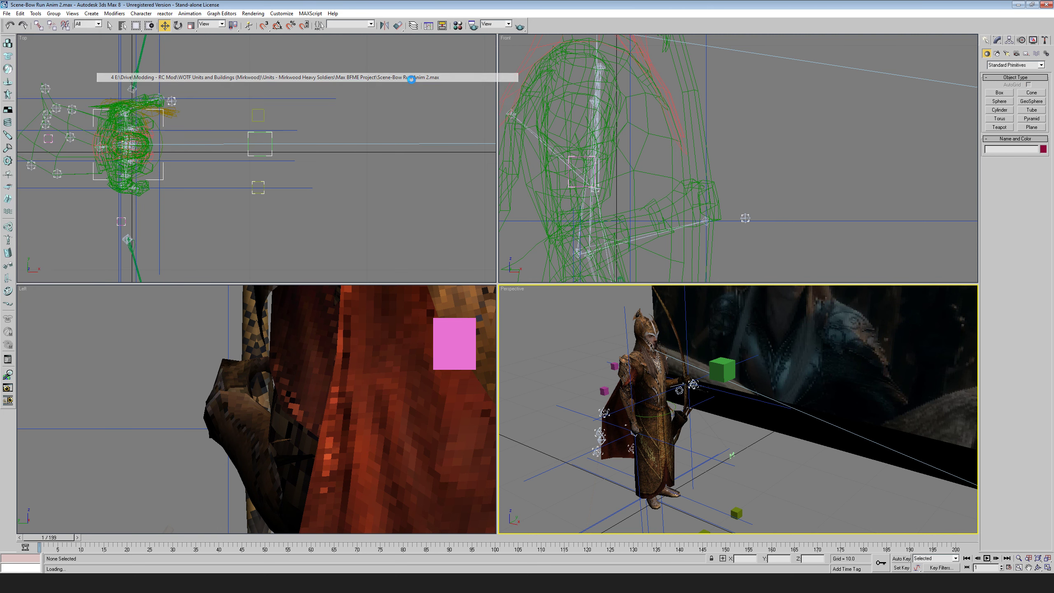
- Play the run animation in the maximized Perspective viewport to watch the archer's legs, and stop it at frame 13
left_click(1038, 567)
left_click_drag(539, 316, 526, 357)
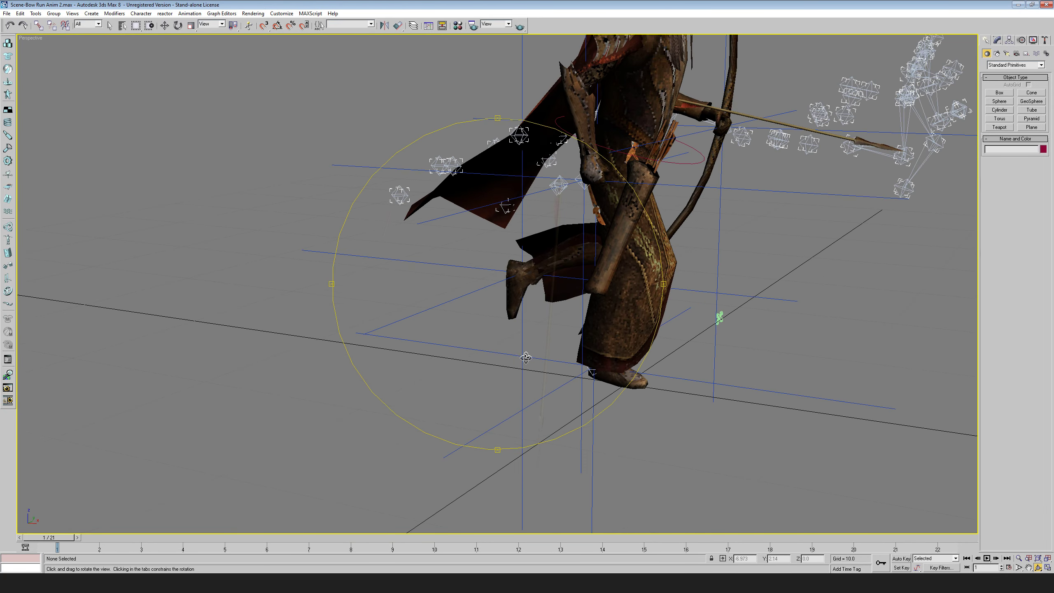
middle_click_drag(525, 357, 487, 341)
scroll(487, 341, "up", 3)
right_click(573, 383)
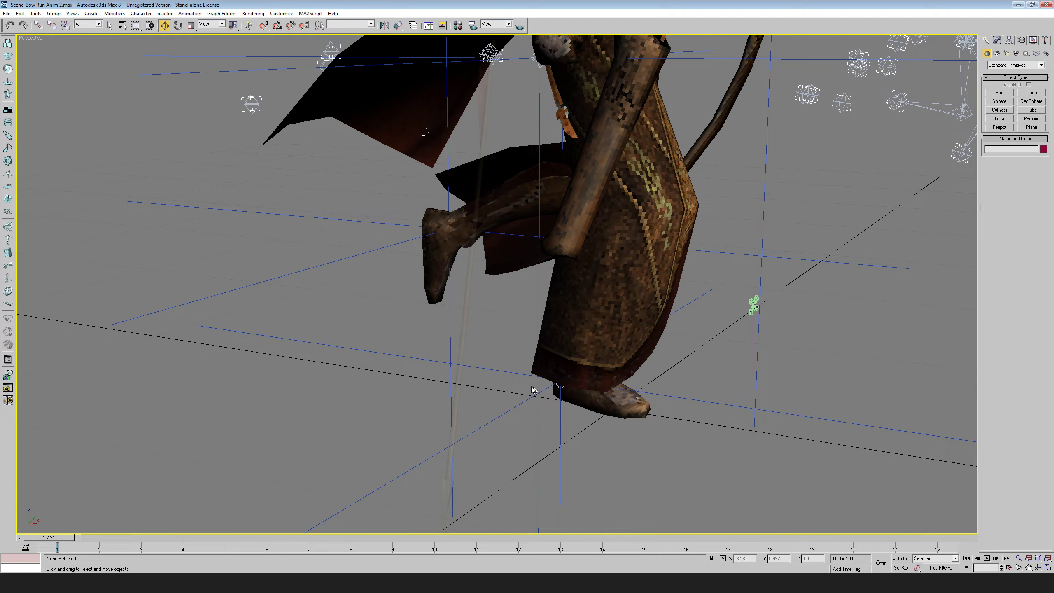
middle_click_drag(355, 247, 274, 308)
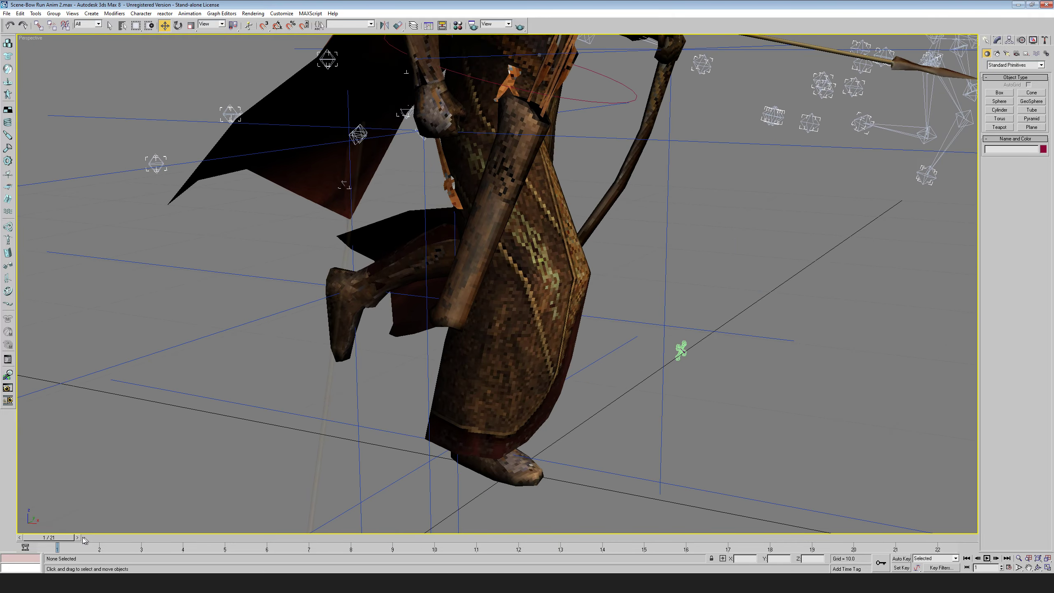
left_click(988, 559)
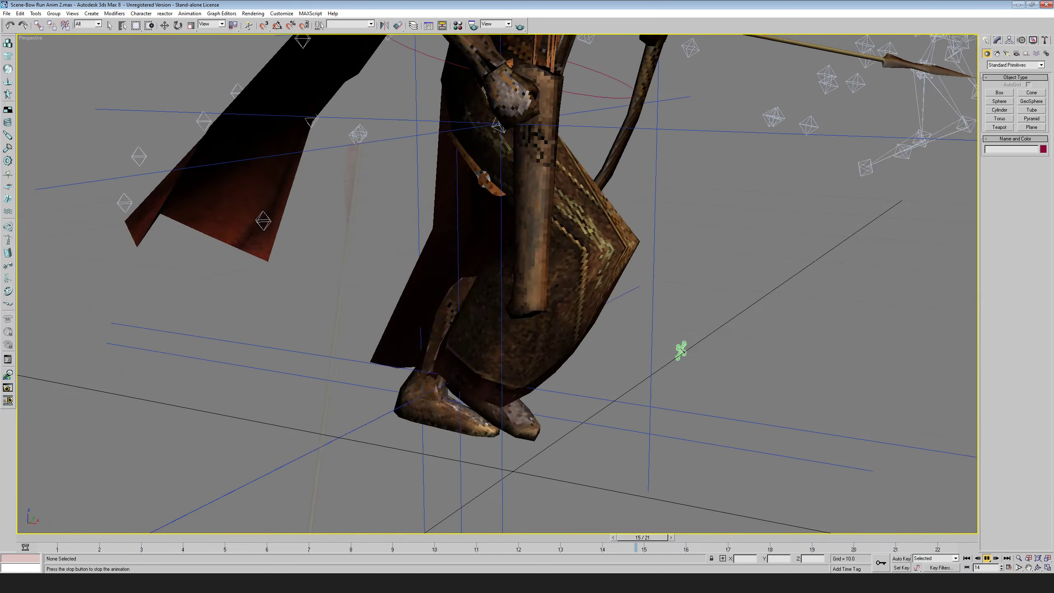
left_click(989, 562)
- Select the foot's IK Chain02 goal and scrub between its keys at frames 9 and 12 to inspect the foot's motion
left_click(600, 441)
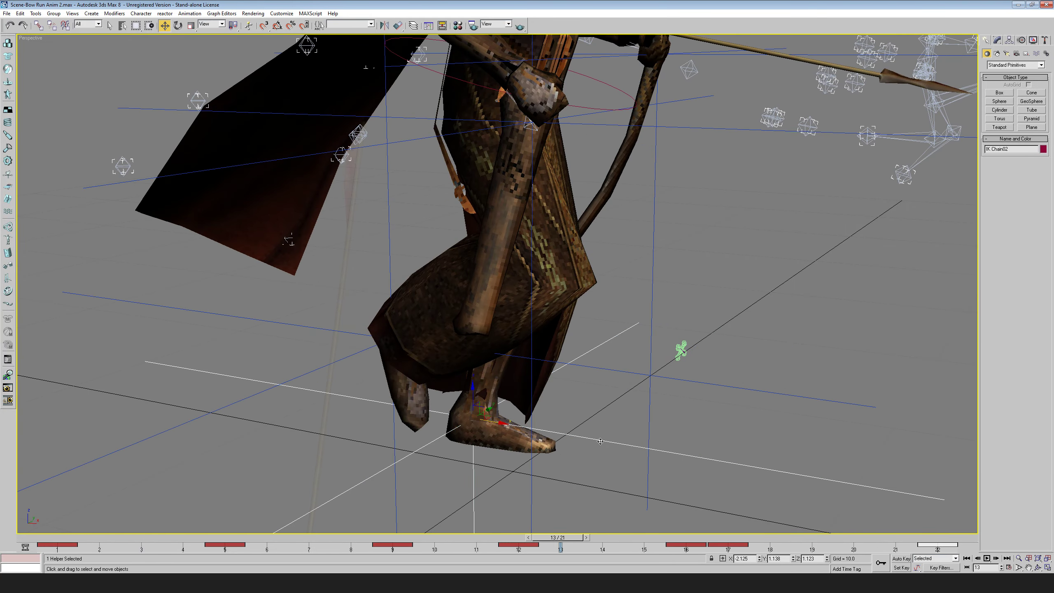
left_click_drag(557, 537, 473, 538)
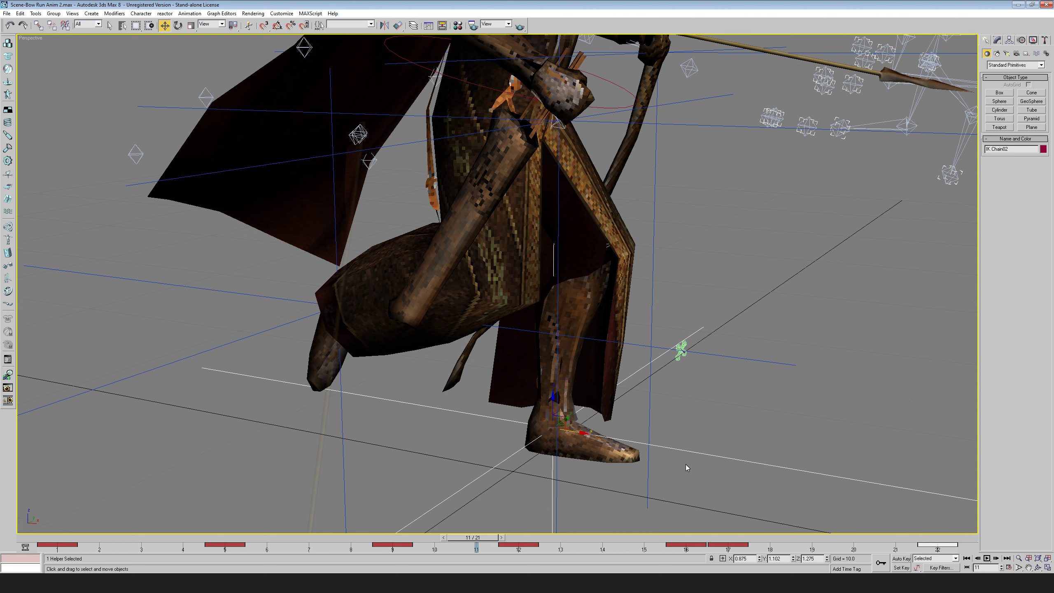
right_click(38, 38)
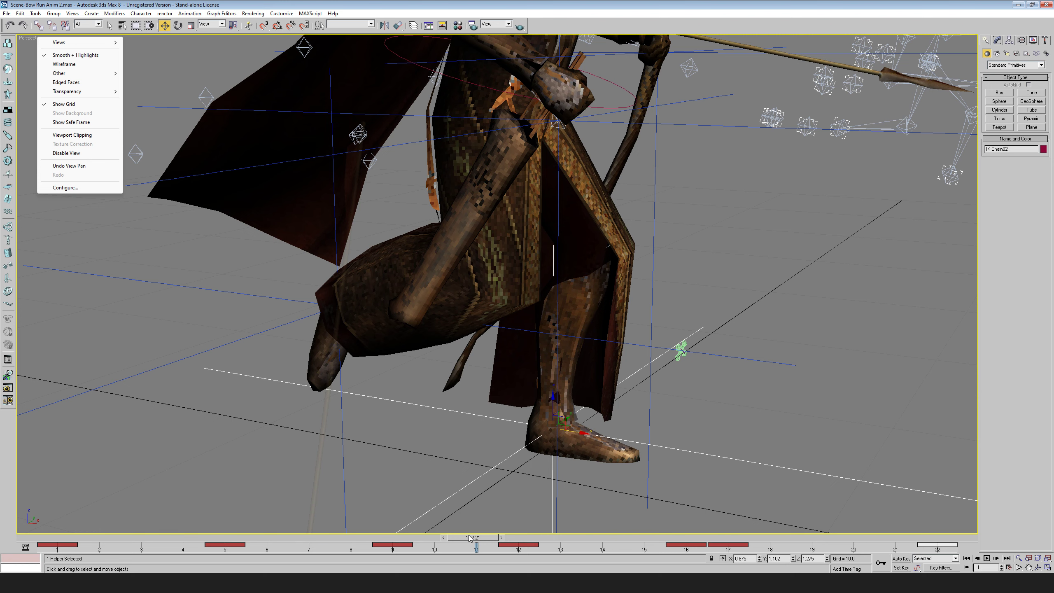
left_click_drag(474, 537, 379, 537)
scroll(610, 462, "down", 5)
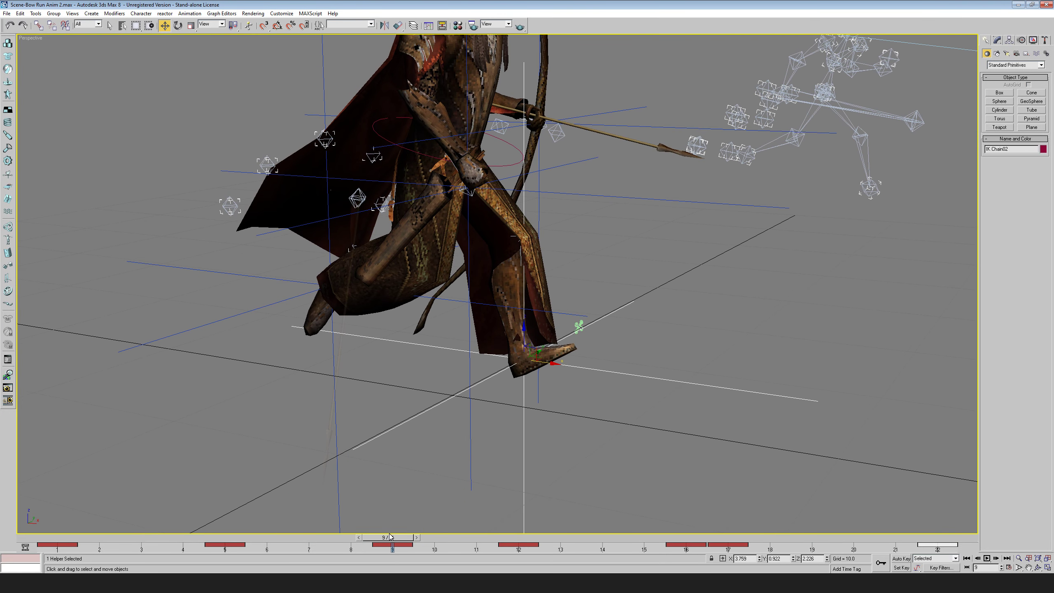
left_click_drag(367, 534, 494, 536)
middle_click_drag(559, 399, 577, 413)
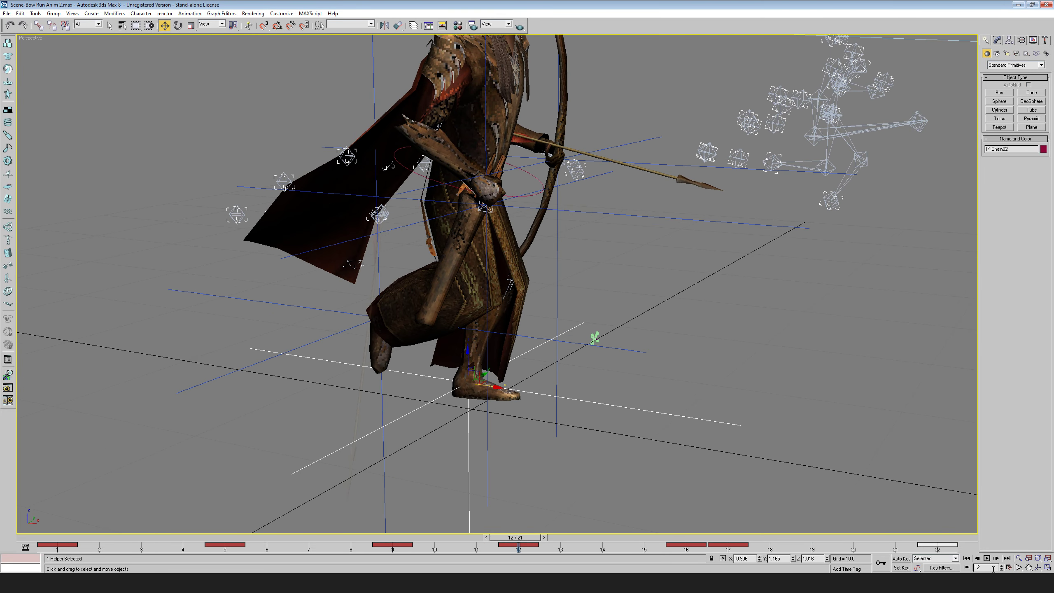
- Examine the reference skeleton beside the archer at frame 12 and at frame 1
middle_click_drag(830, 129, 772, 226)
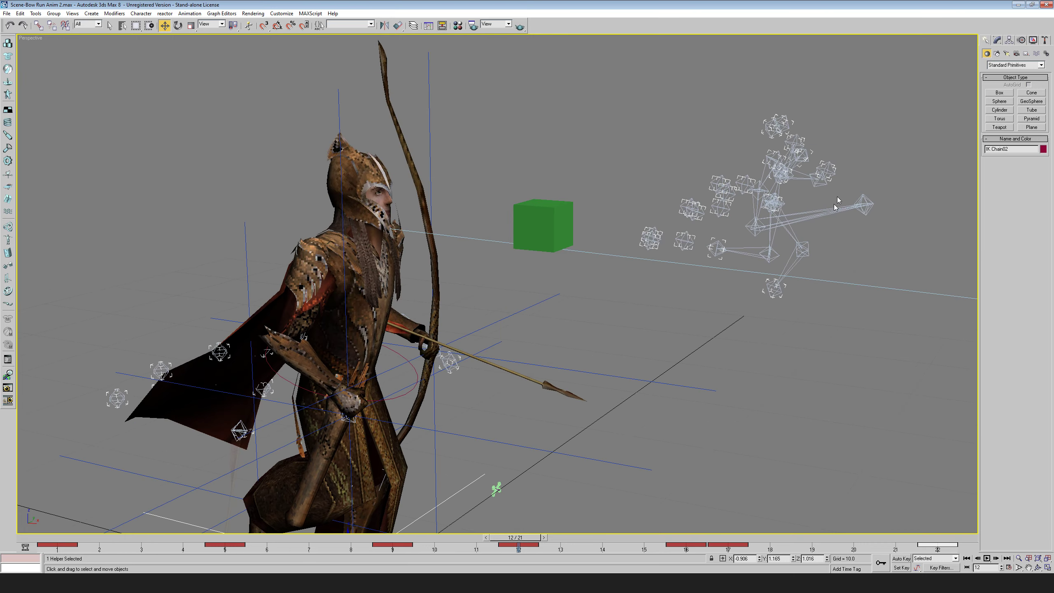
middle_click_drag(859, 307, 596, 438)
scroll(596, 438, "up", 3)
middle_click_drag(547, 377, 444, 408)
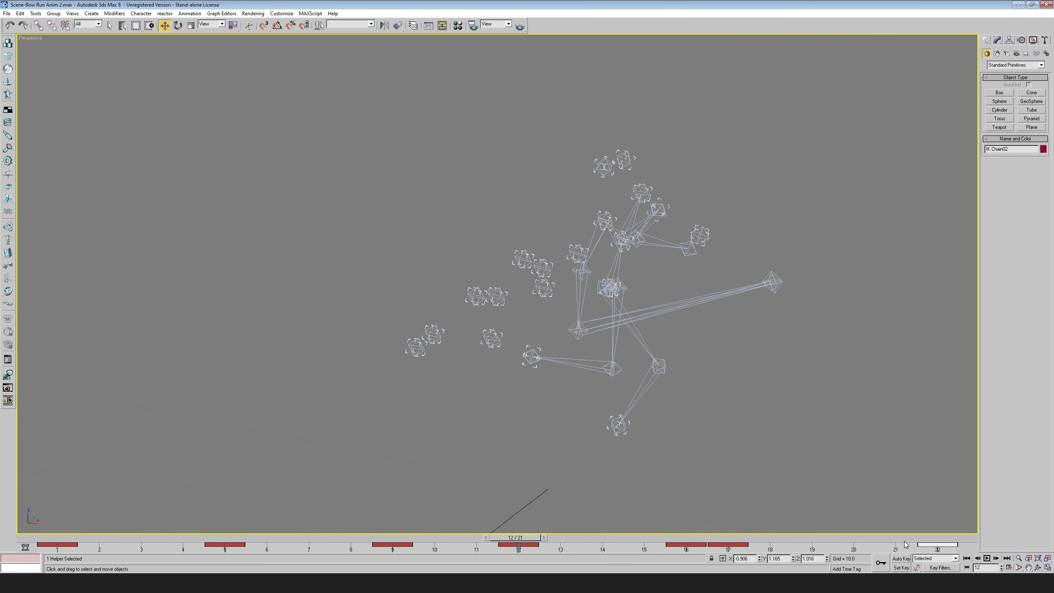
key("slash")
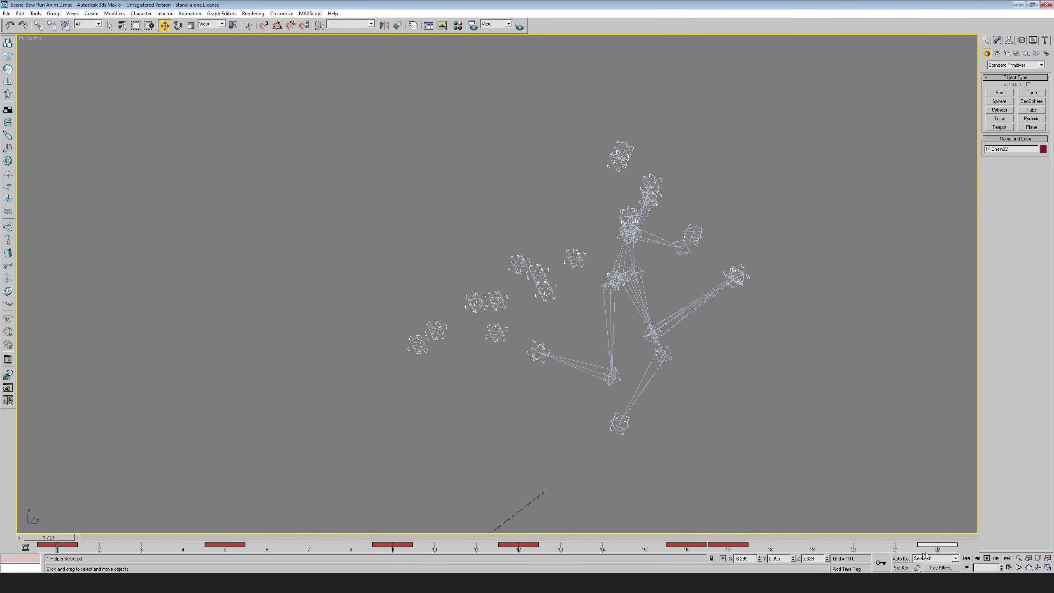
- Restore the four-viewport layout and scrub to frames 9, 20 and 16, comparing the archer's legs with the reference skeleton in the Front view
left_click(1046, 567)
left_click(1029, 569)
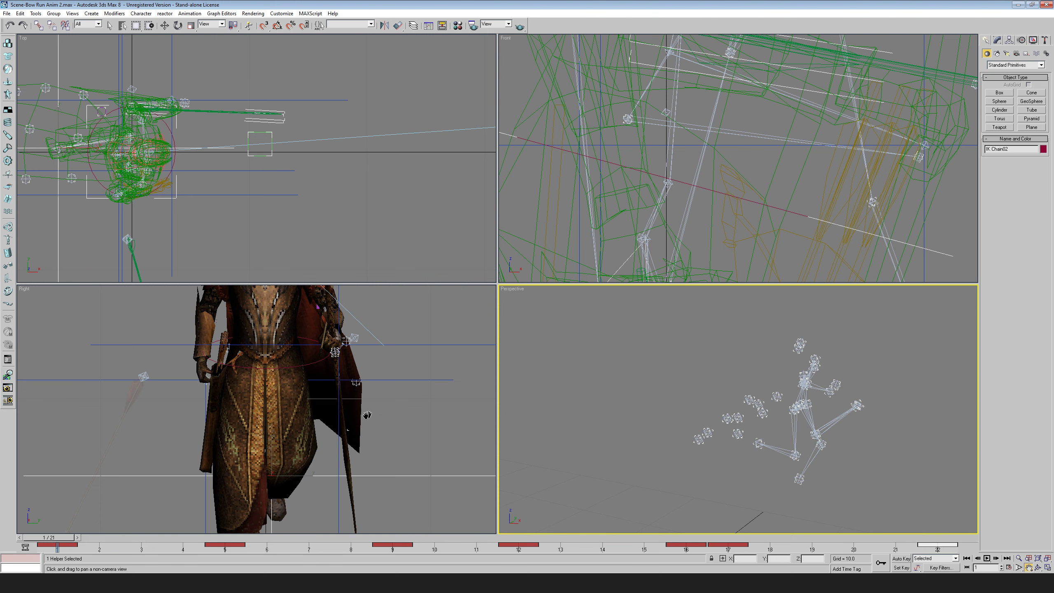
left_click(367, 415)
left_click(795, 160)
scroll(800, 156, "down", 10)
scroll(791, 201, "up", 15)
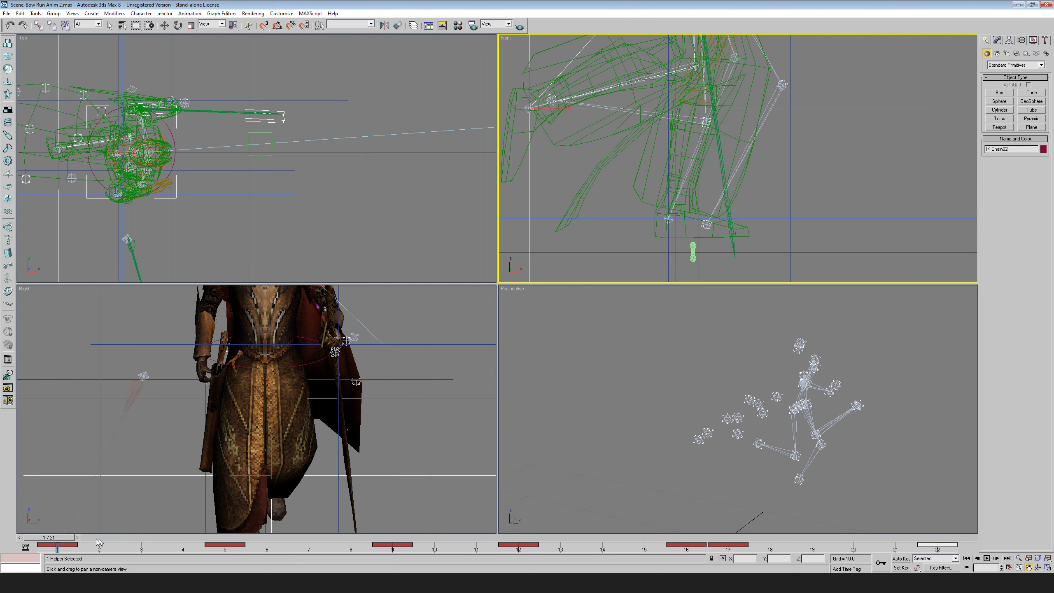
left_click_drag(56, 542, 391, 548)
middle_click_drag(710, 87, 700, 155)
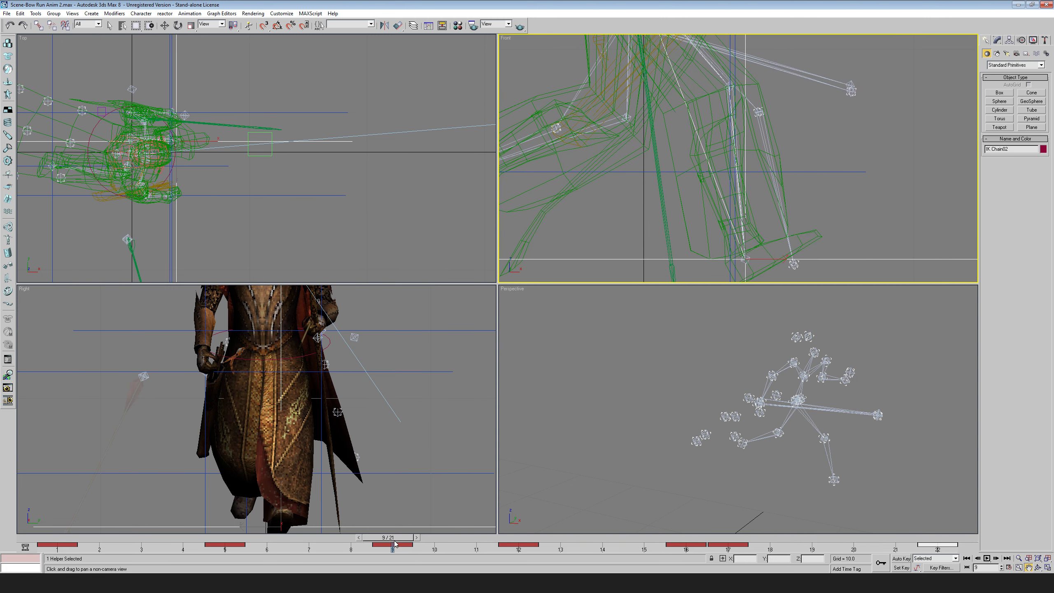
left_click_drag(395, 541, 853, 550)
middle_click_drag(769, 195, 779, 144)
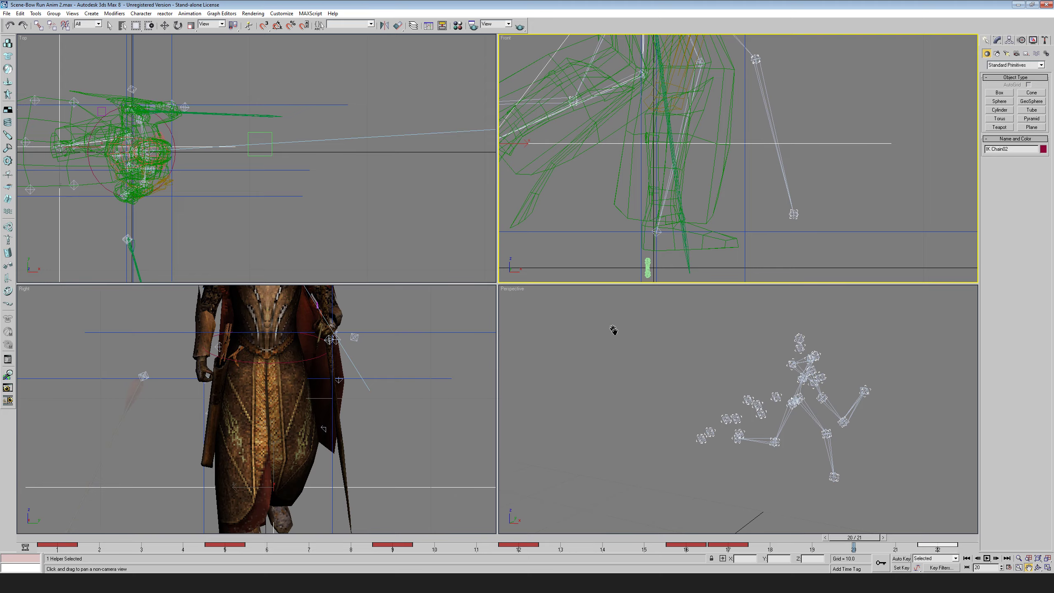
left_click_drag(854, 537, 715, 561)
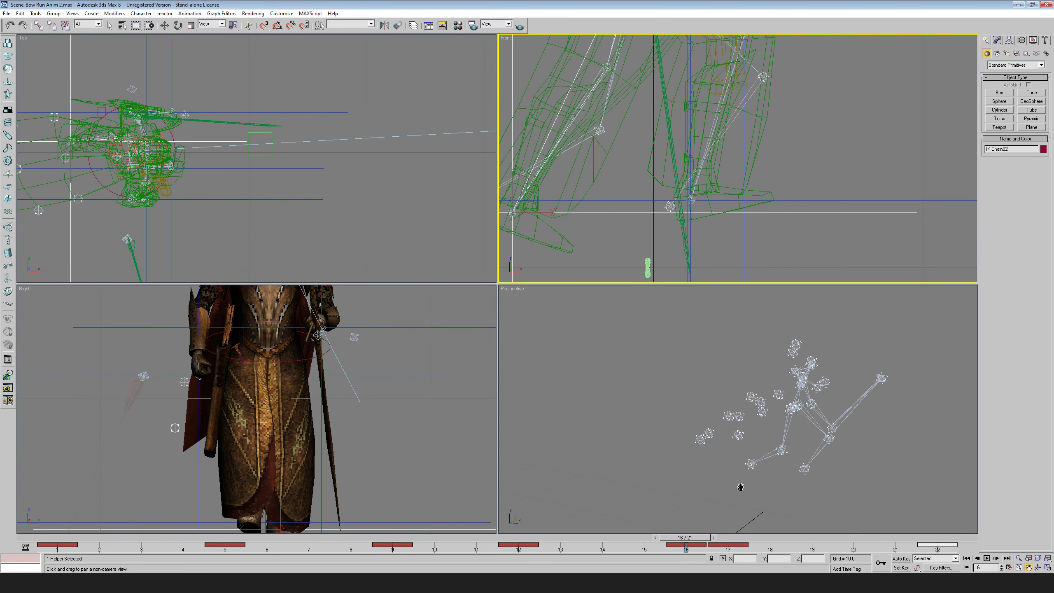
- Play the run in the Perspective viewport with the archer and reference skeleton both framed, stopping at frame 4
scroll(738, 469, "down", 5)
scroll(748, 433, "up", 2)
middle_click_drag(737, 447, 793, 482)
scroll(793, 483, "up", 3)
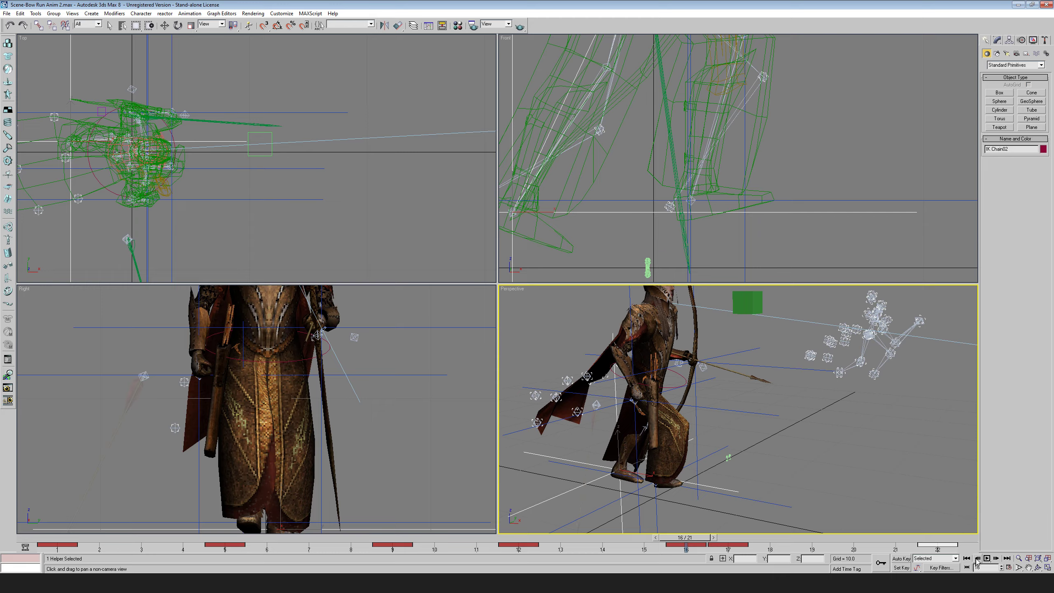
left_click(986, 557)
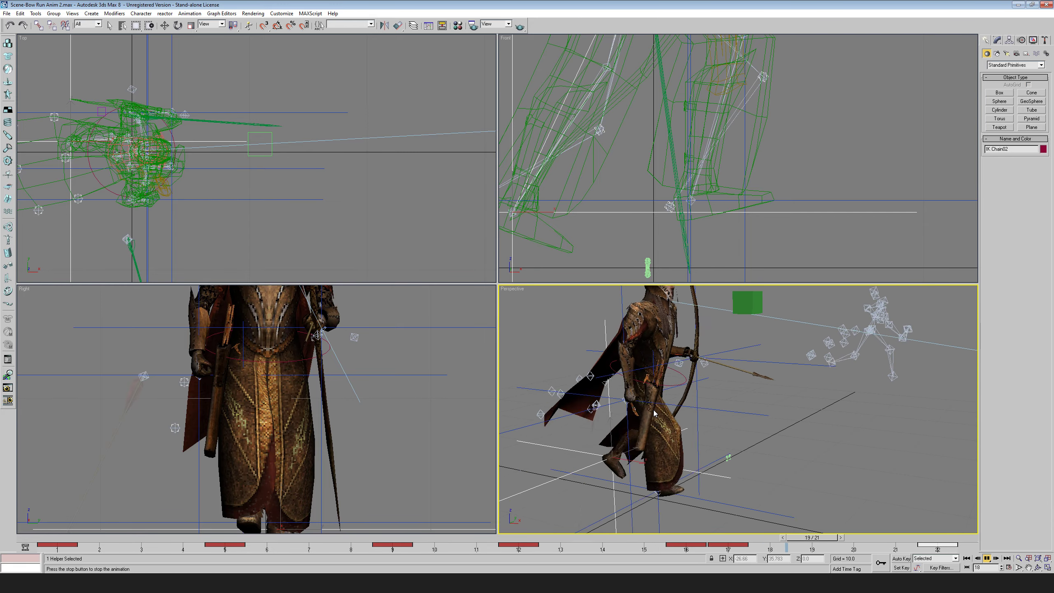
middle_click_drag(742, 407, 738, 419)
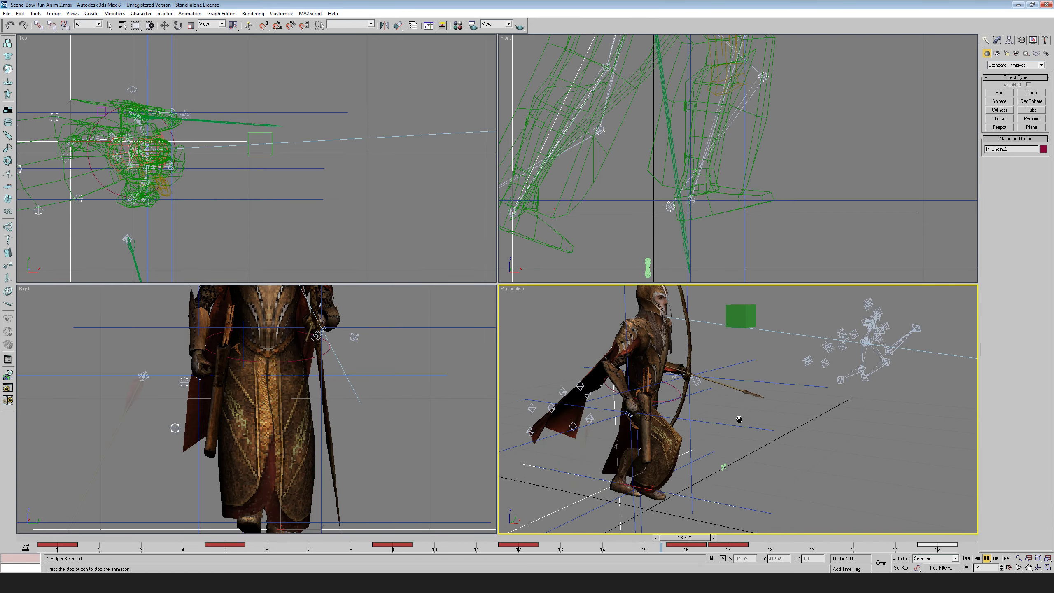
left_click(986, 558)
middle_click_drag(796, 448, 821, 448)
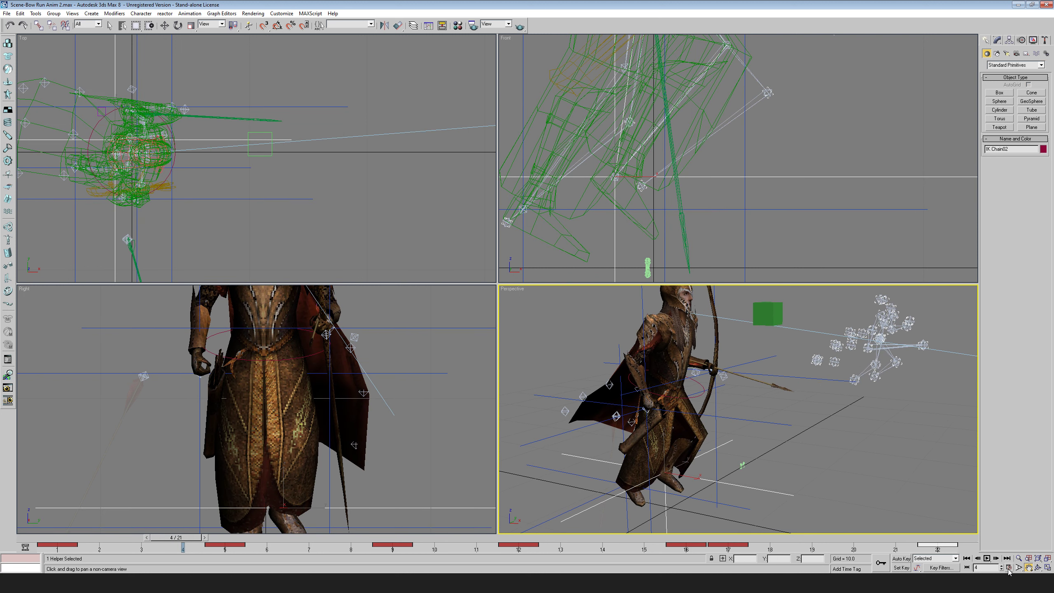
- Maximize the Perspective viewport and examine the archer's upper body and hands up close at frame 4
left_click(1046, 567)
left_click_drag(706, 429, 742, 453)
left_click_drag(547, 357, 595, 423)
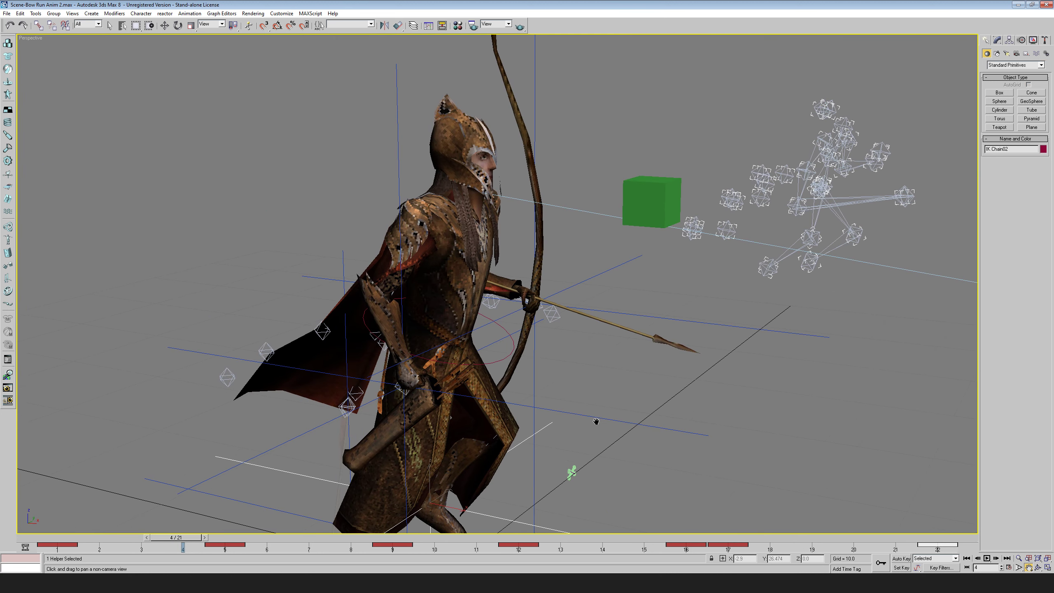
scroll(631, 388, "up", 3)
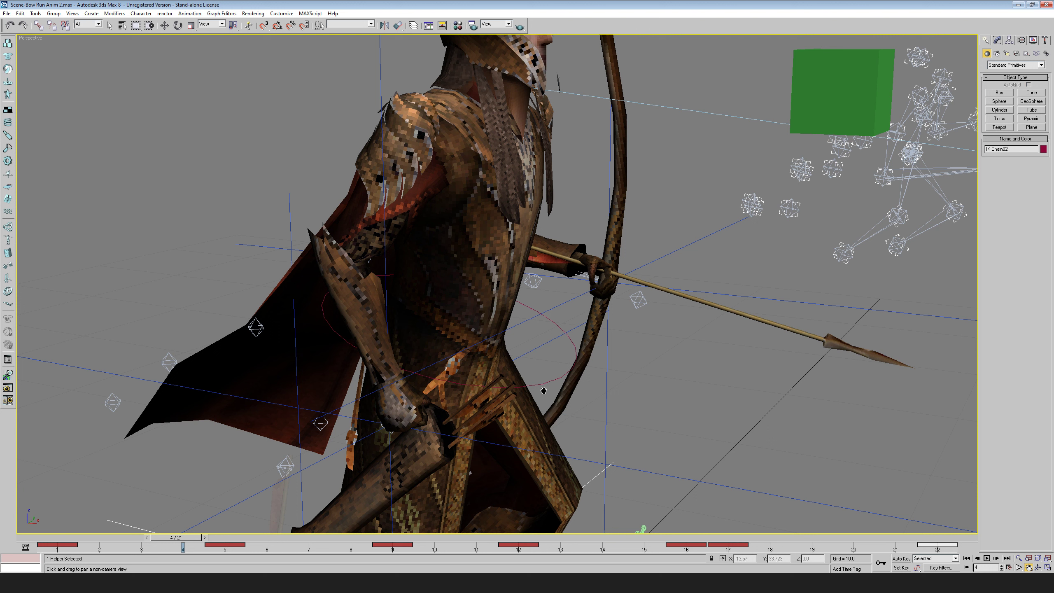
key("w")
- Reopen the recent scene Boromir RUNA.max without saving the bow scene's changes, and maximize its Perspective viewport
left_click(6, 13)
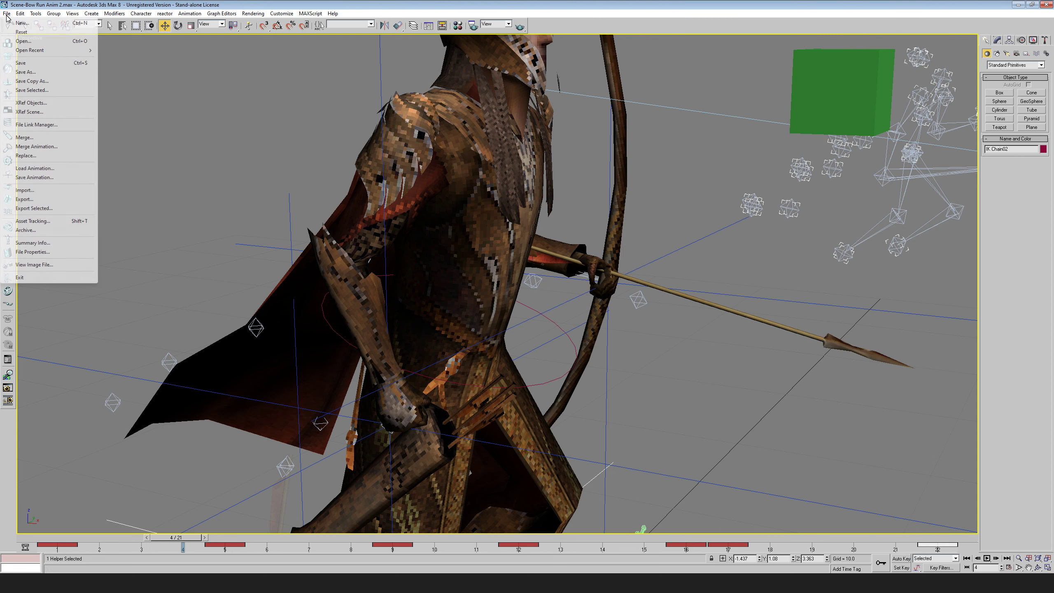
mouse_move(42, 50)
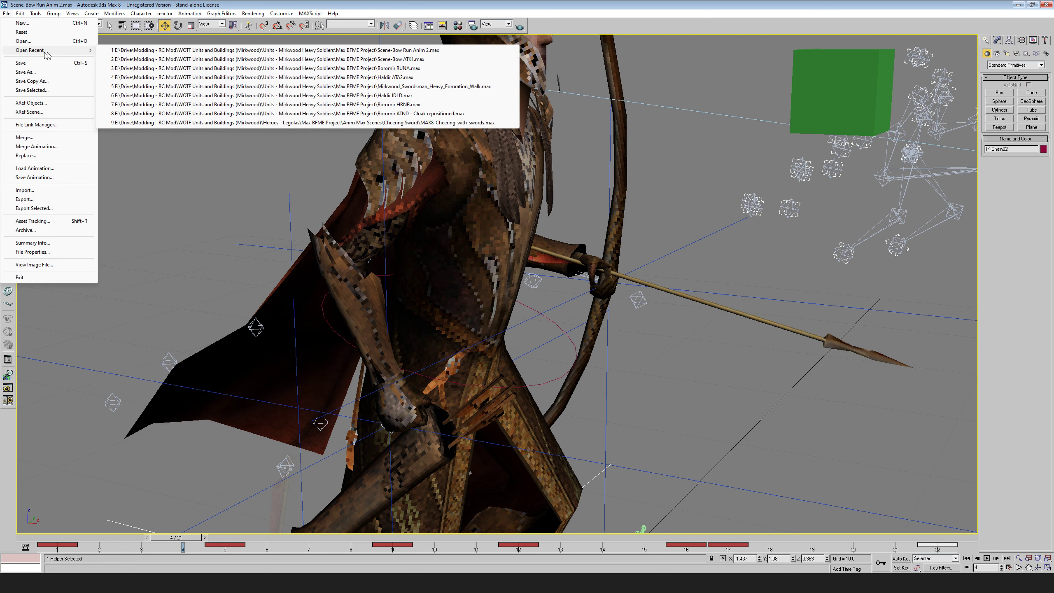
left_click(407, 68)
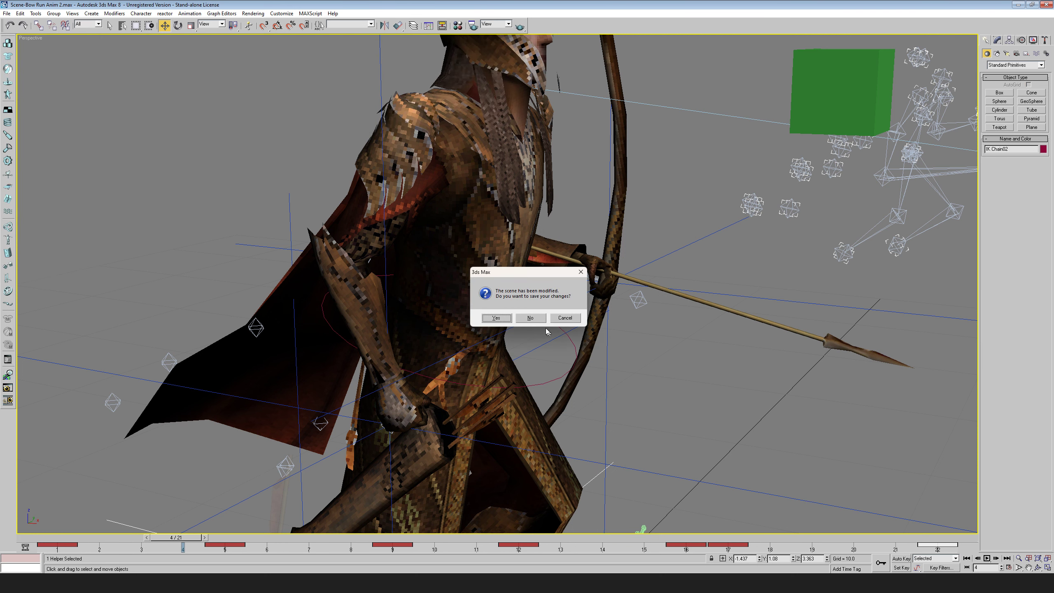
left_click(535, 318)
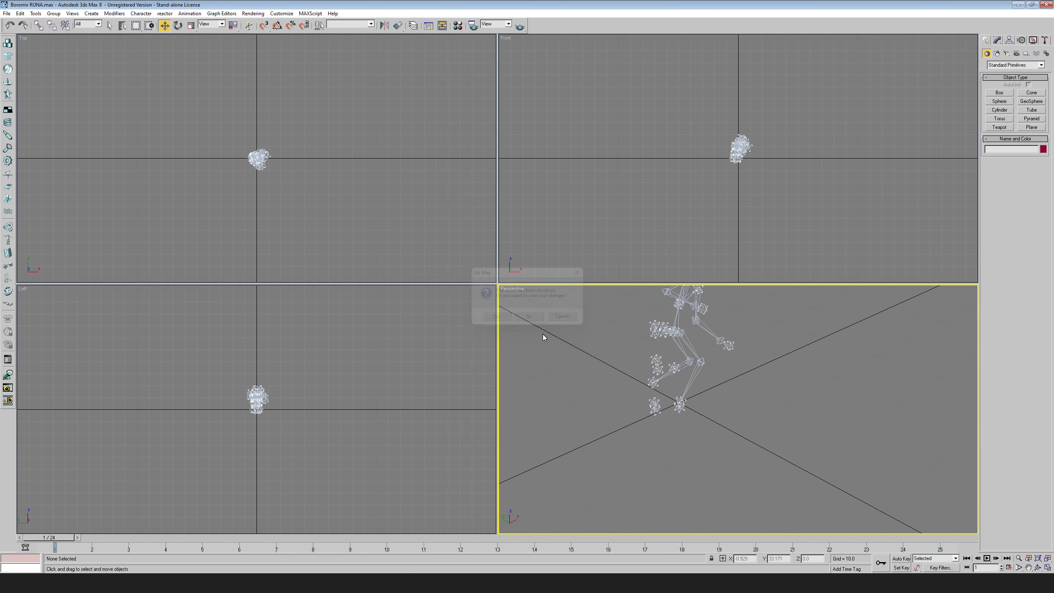
left_click(1046, 567)
left_click_drag(528, 302, 466, 292)
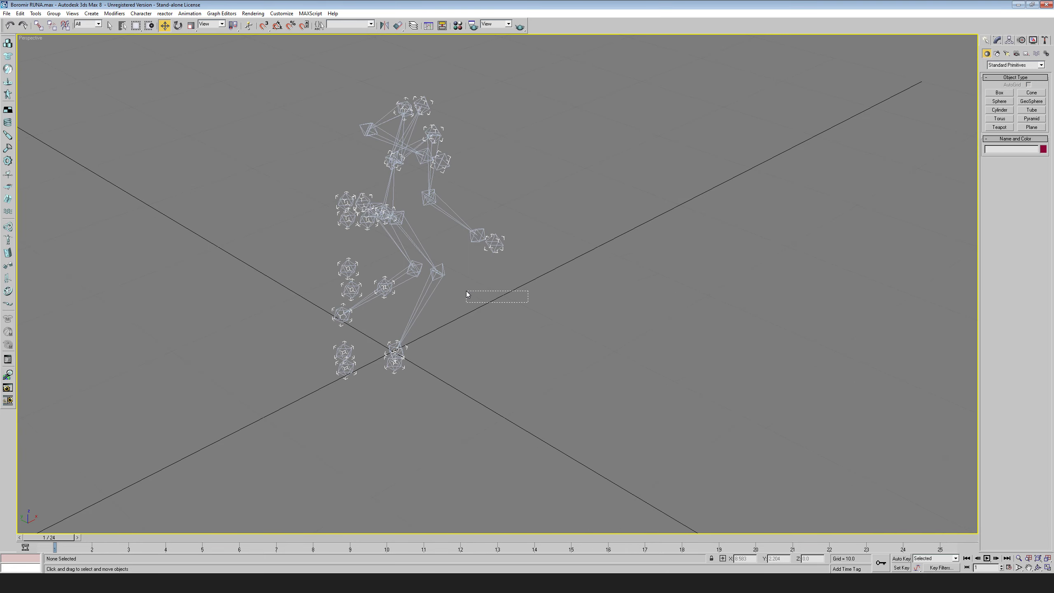
- Create an IK Limb chain on the right leg, from the BAT_THIGHR bone to the foot joint B_TOER
left_click(1037, 570)
left_click_drag(535, 290, 422, 187)
right_click(422, 187)
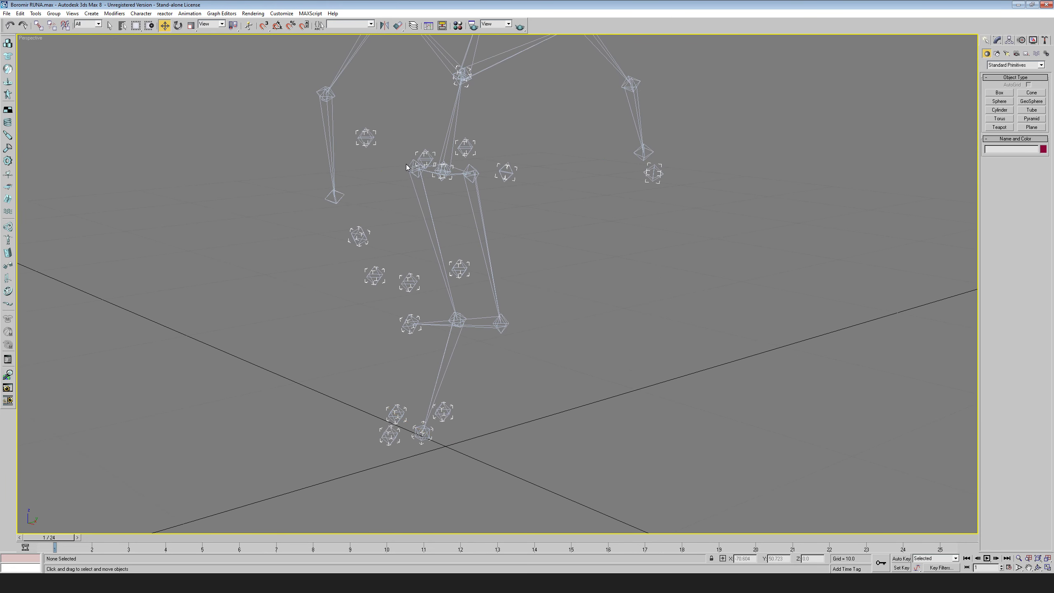
left_click(411, 166)
left_click(190, 13)
mouse_move(249, 37)
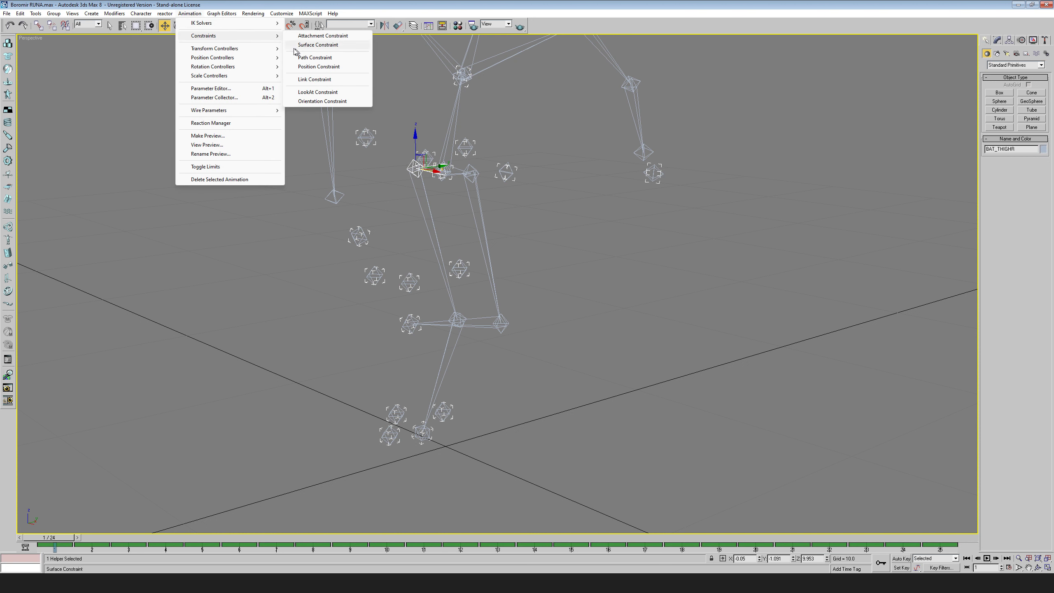
mouse_move(223, 25)
left_click(320, 41)
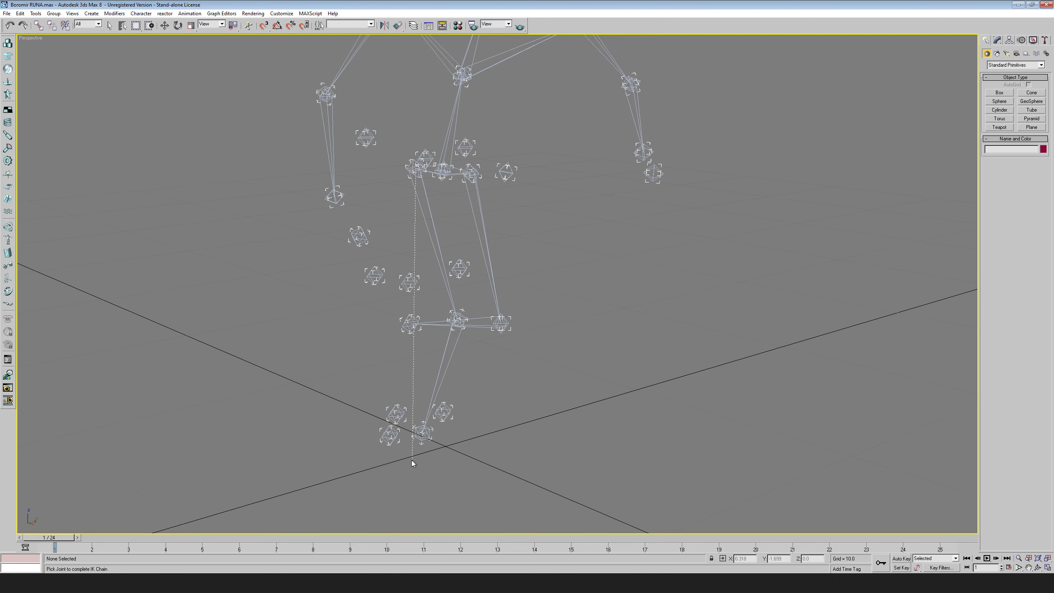
left_click(422, 433)
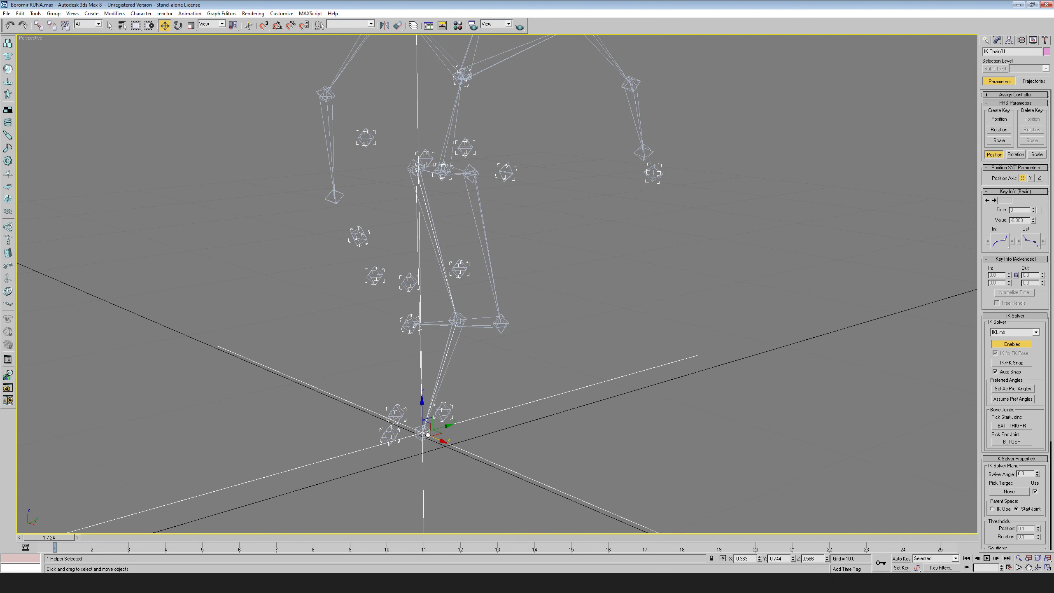
- Play the run with the leg's IK chain in place, stop at frame 3, and examine the legs from the front
left_click(1037, 567)
left_click_drag(581, 362, 609, 358)
left_click_drag(66, 538, 10, 540)
left_click(1038, 568)
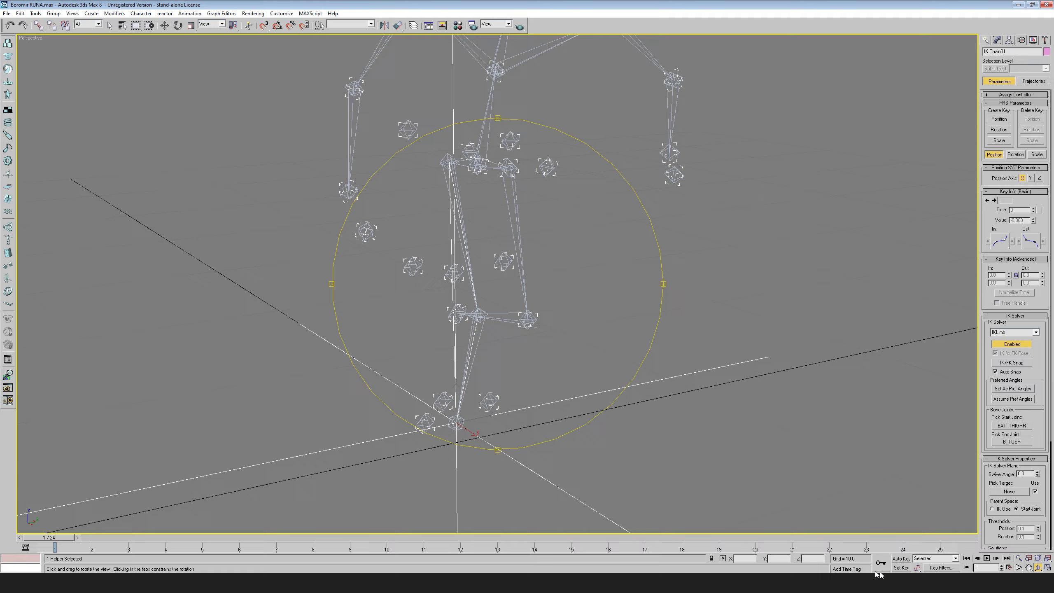
left_click(986, 558)
middle_click_drag(620, 320, 658, 404)
scroll(647, 387, "down", 3)
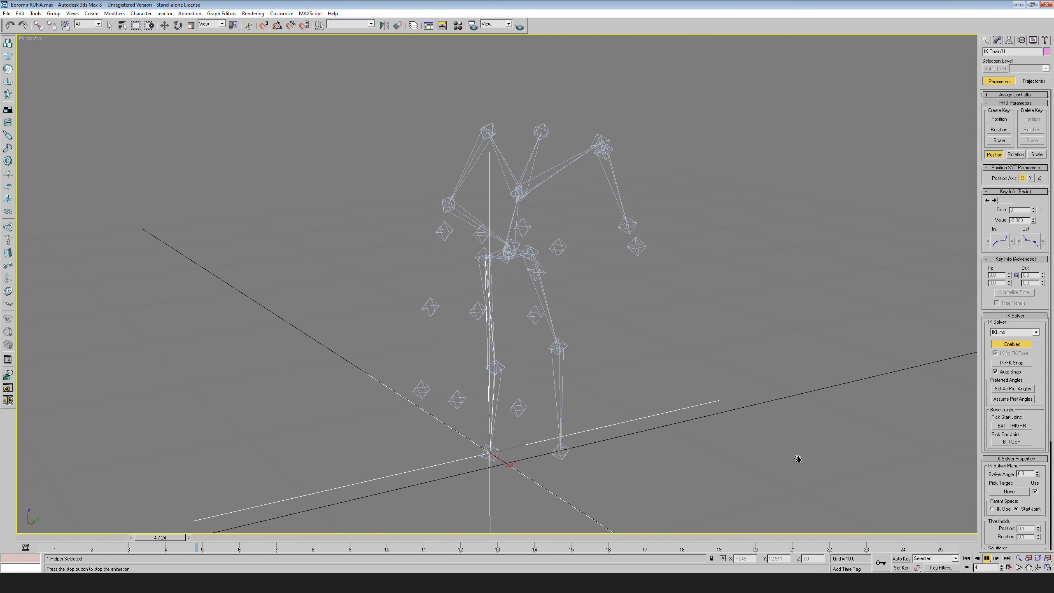
left_click(1037, 567)
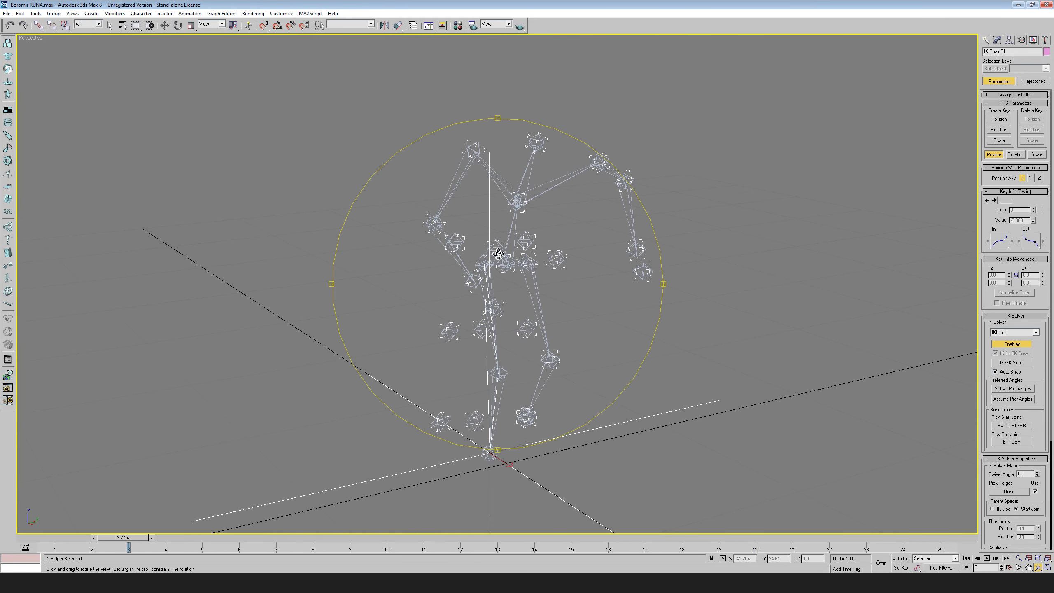
scroll(506, 260, "up", 3)
left_click_drag(548, 284, 519, 237)
right_click(518, 236)
middle_click_drag(665, 315, 607, 274)
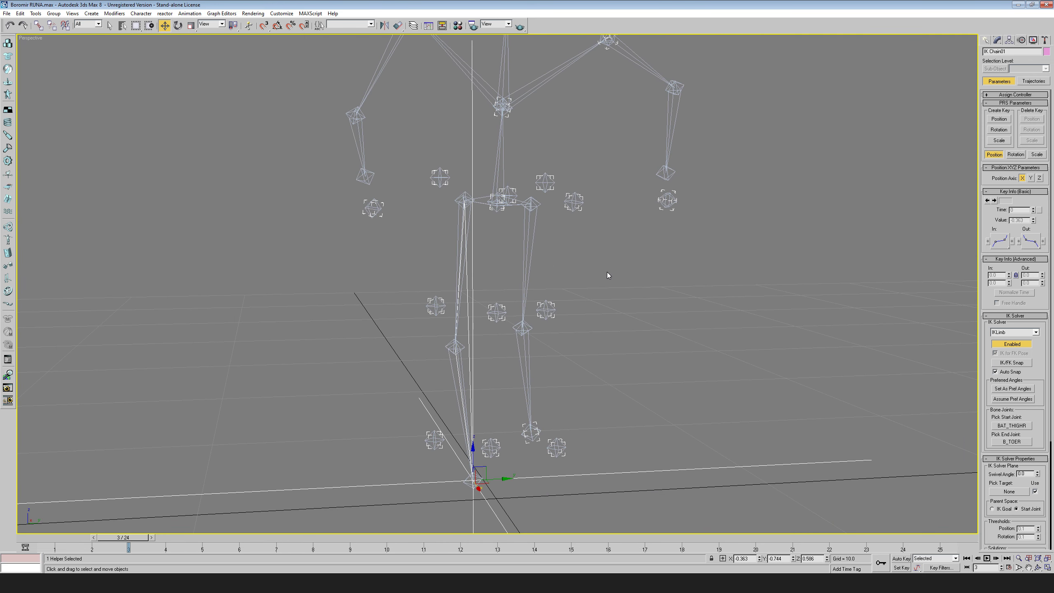
left_click(608, 276)
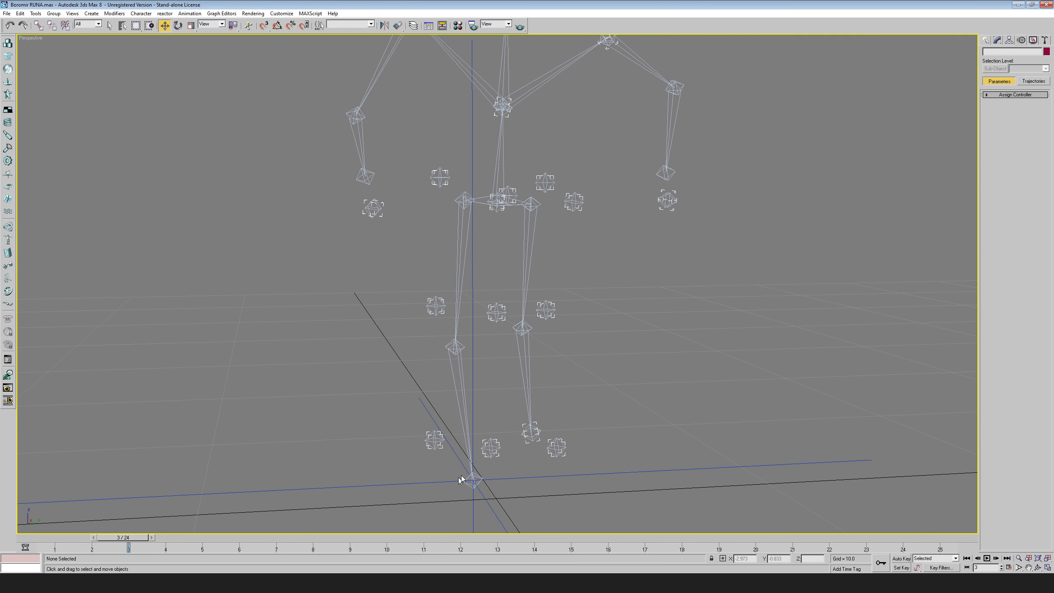
- Try lowering ROOT DUMMY vertically at frame 3, and undo the move
left_click(497, 203)
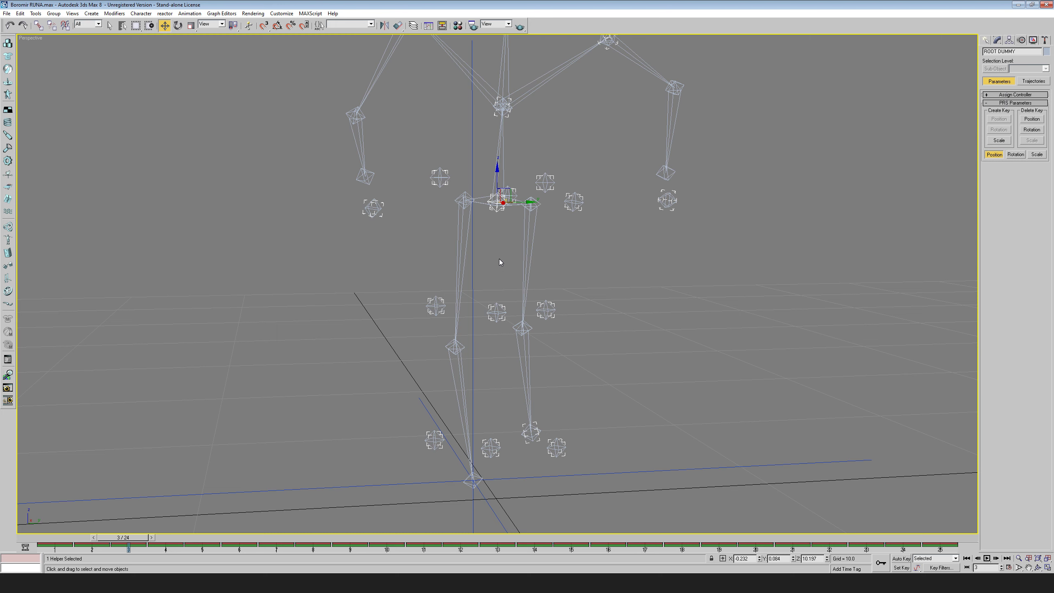
left_click_drag(496, 168, 504, 242)
key("ctrl+z")
middle_click_drag(653, 254, 595, 338)
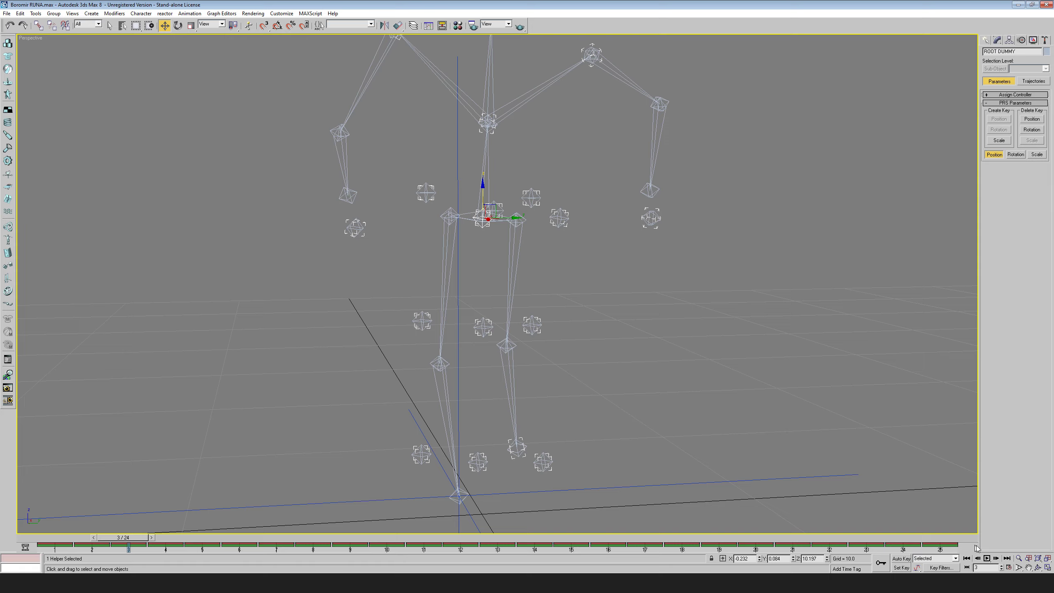
- Draw a circle spline with a radius of about 3 on the ground beneath the skeleton
left_click(1038, 567)
left_click_drag(547, 266, 549, 355)
right_click(549, 354)
left_click(549, 355)
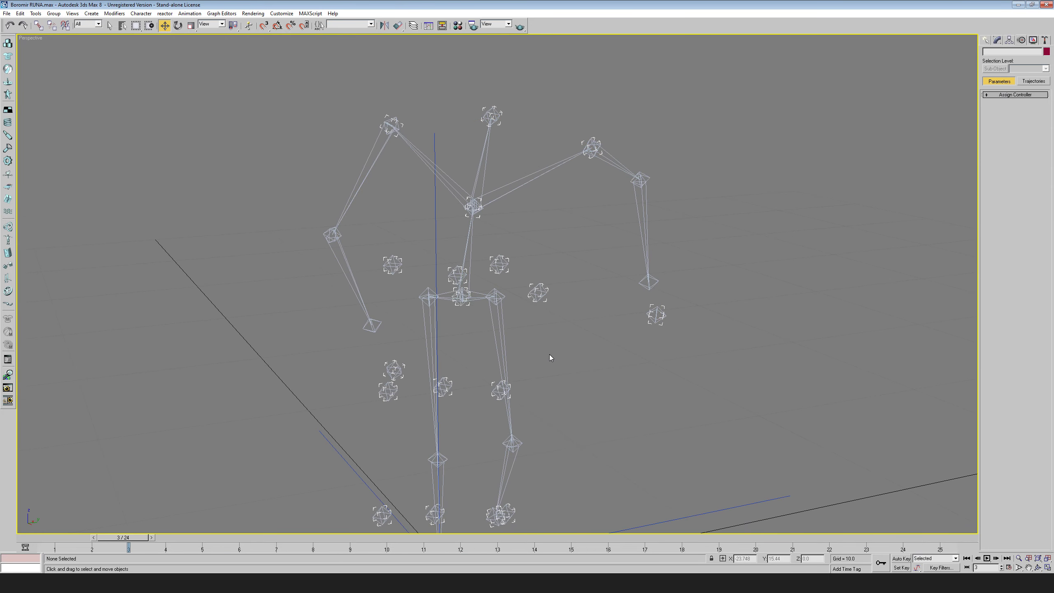
left_click(473, 304)
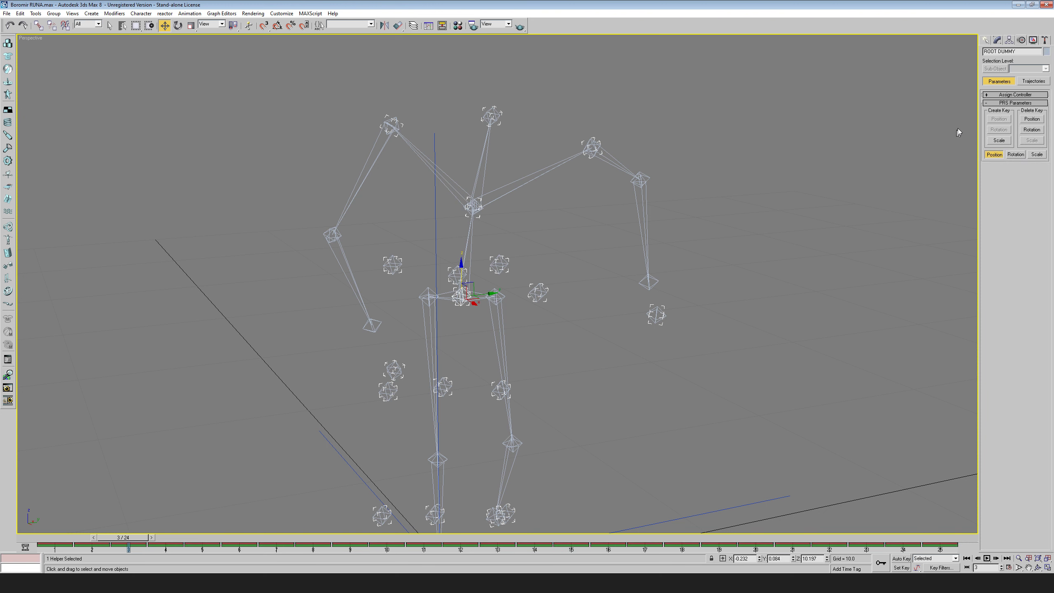
left_click(986, 41)
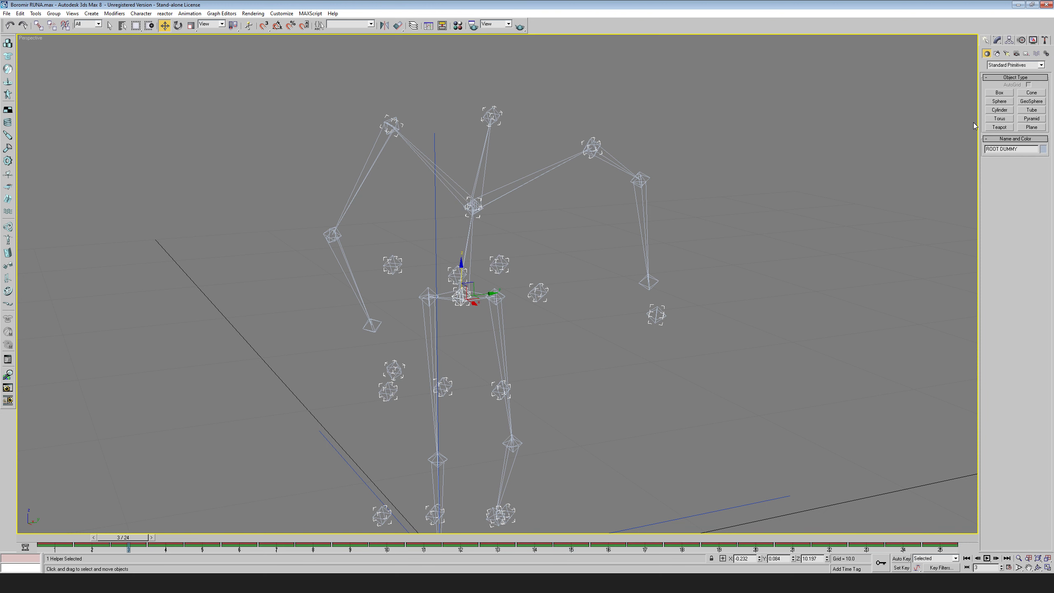
left_click(997, 54)
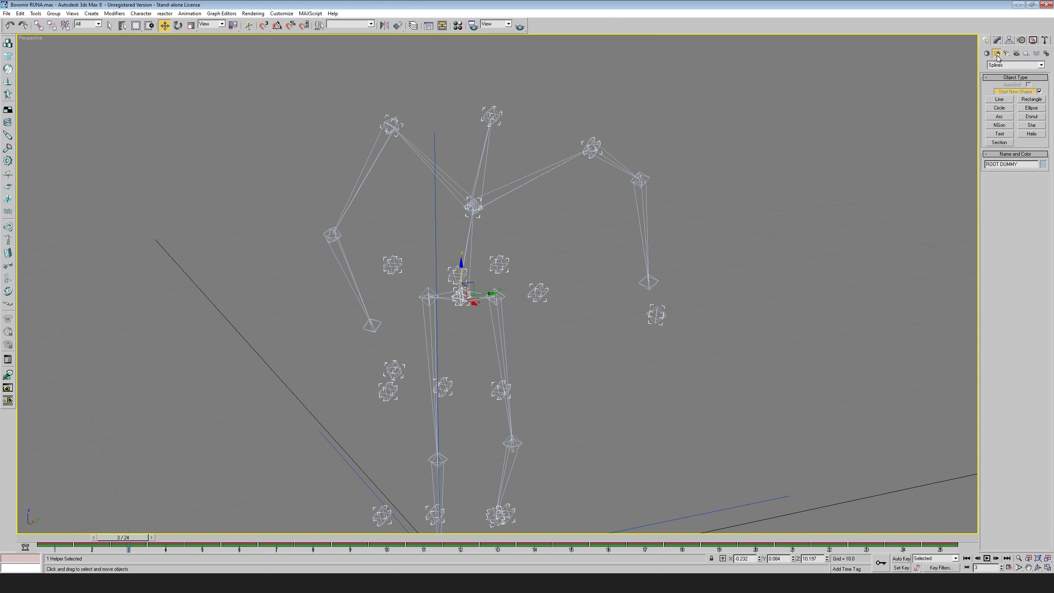
left_click(999, 107)
middle_click_drag(720, 349, 746, 194)
left_click_drag(495, 452, 549, 477)
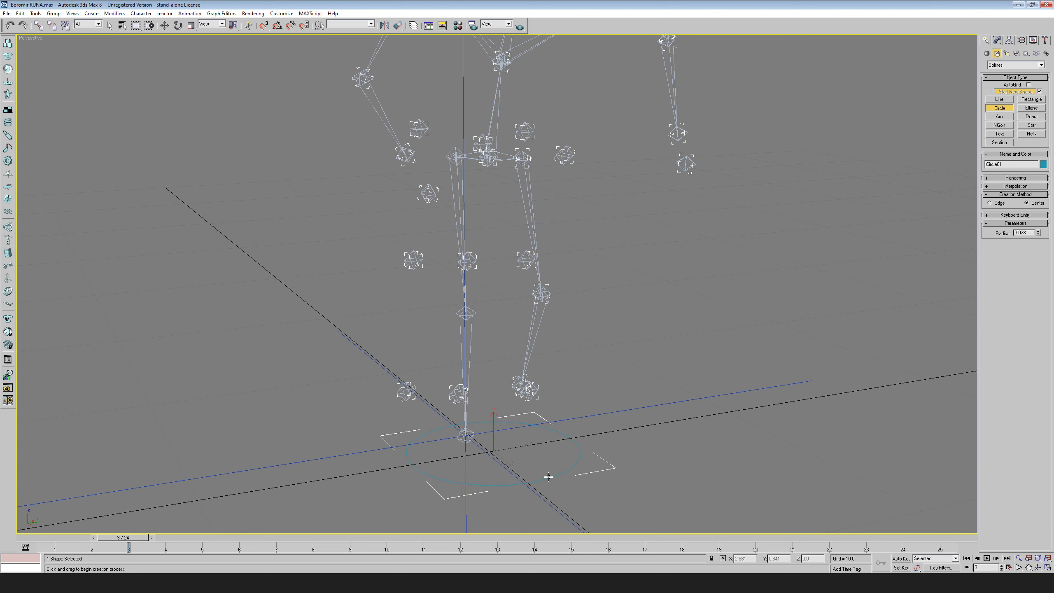
- Raise the circle straight up to pelvis height, about Z 10.3, so that it surrounds the hips
key("w")
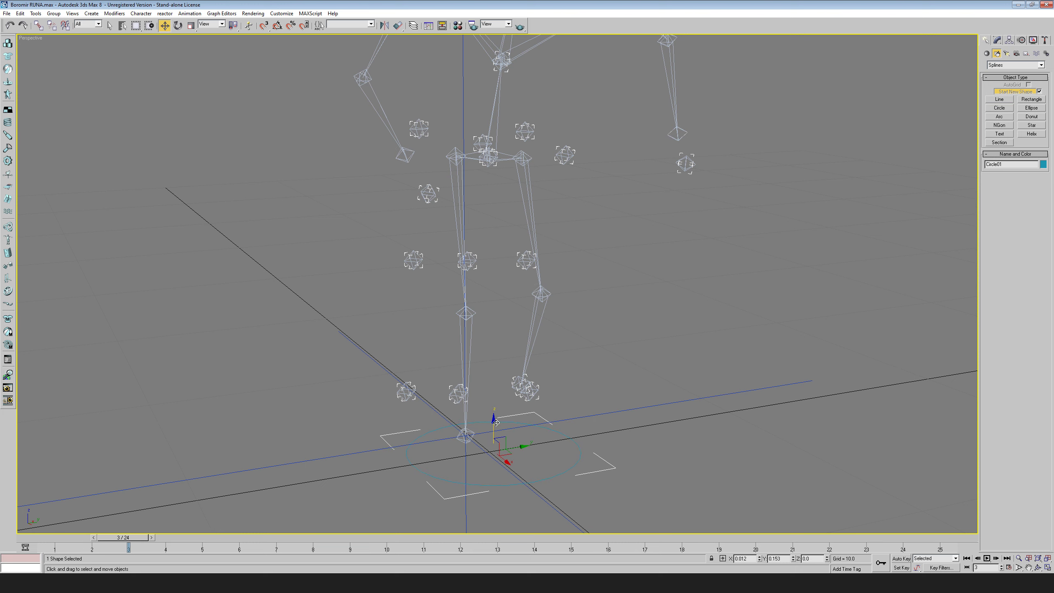
left_click_drag(494, 422, 494, 122)
middle_click_drag(495, 122, 472, 203)
left_click(1038, 567)
left_click_drag(477, 291, 542, 277)
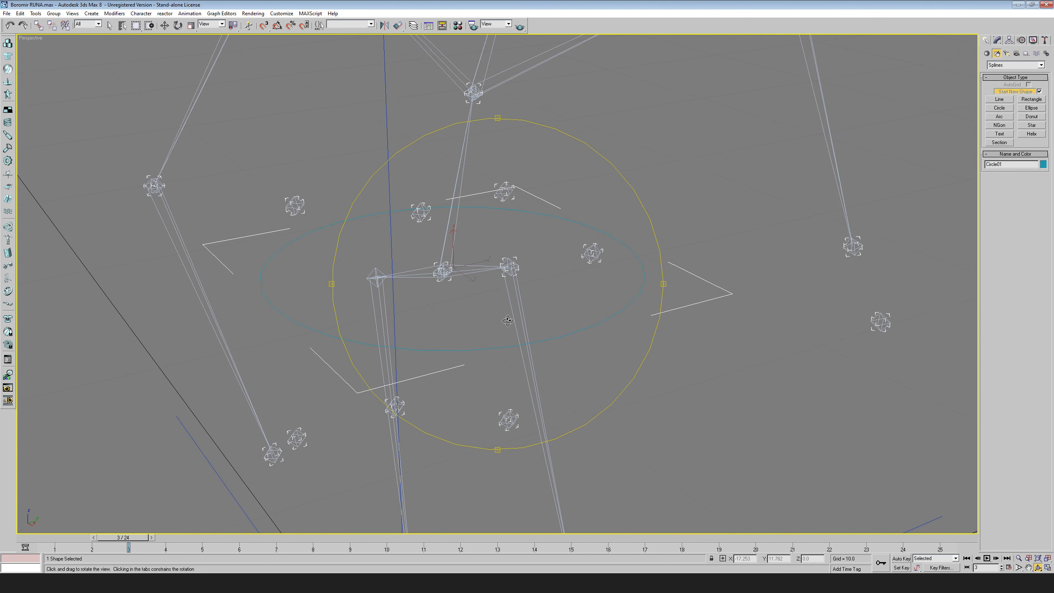
left_click_drag(507, 320, 496, 294)
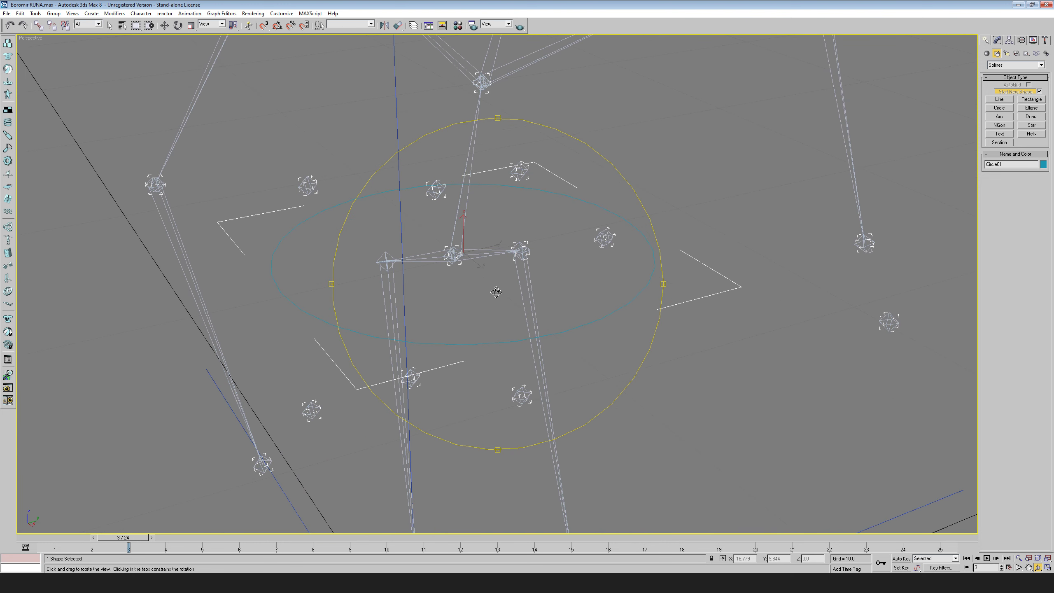
right_click(505, 279)
- Link ROOT DUMMY to the circle so that the circle becomes its parent
left_click(463, 286)
left_click(452, 256)
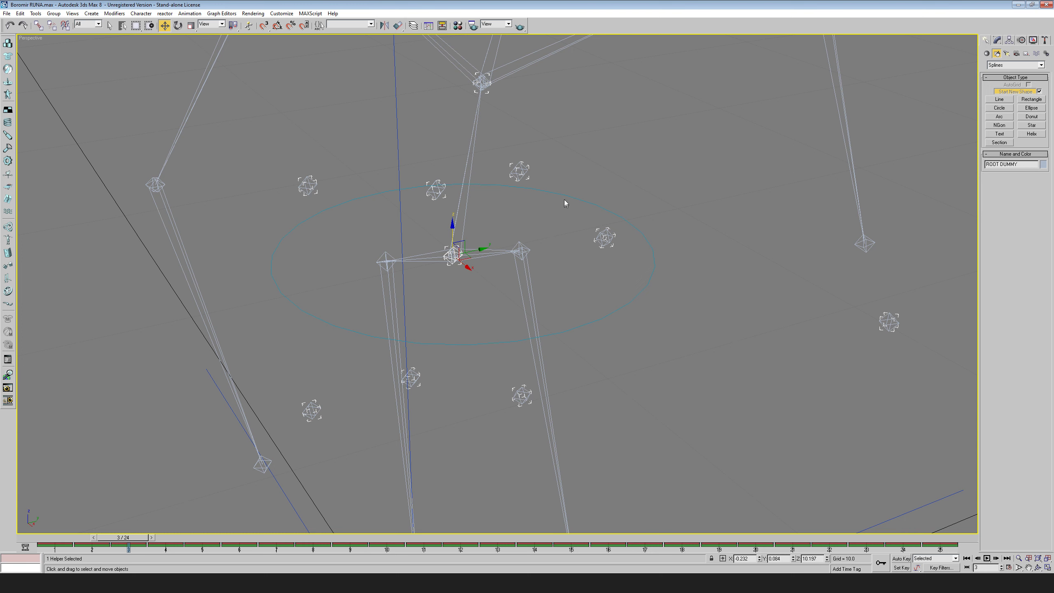
left_click(39, 26)
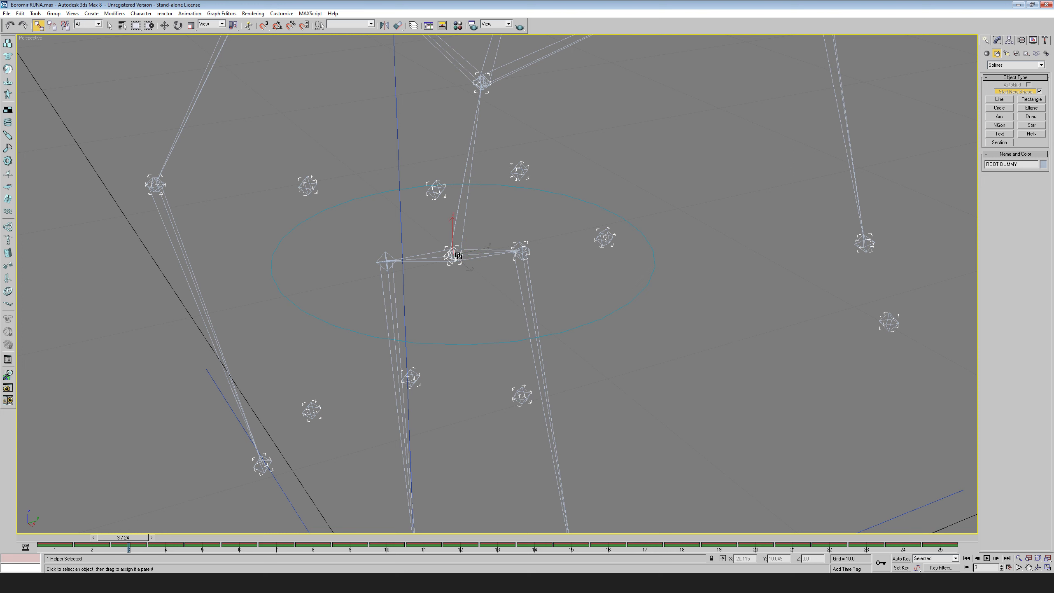
left_click_drag(563, 213, 585, 200)
left_click(164, 26)
- Turn on Auto Key, try lowering the circle to about Z 7.6 at frame 3, and undo the move
left_click(597, 203)
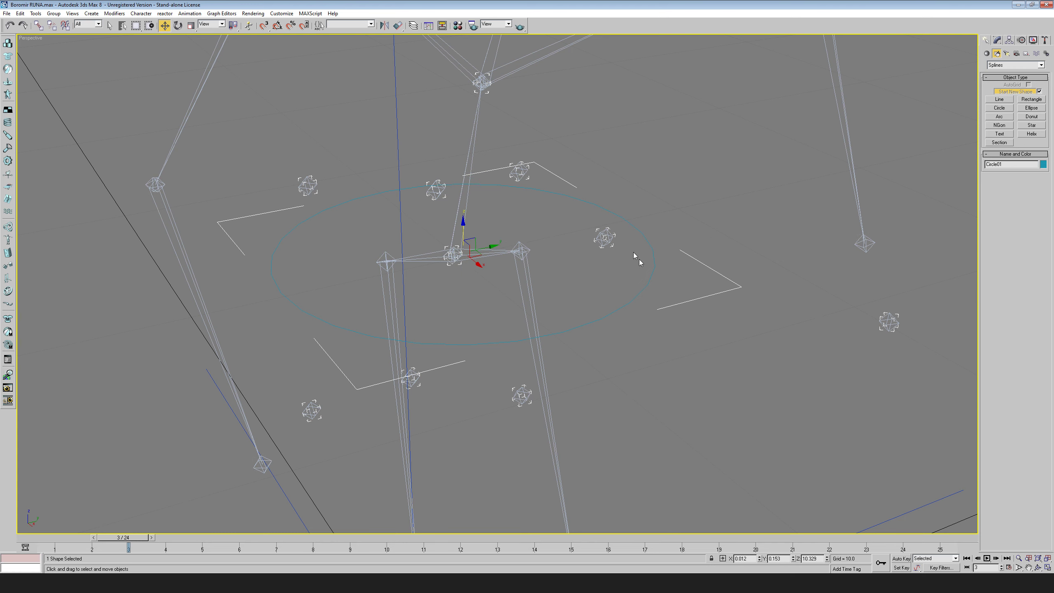
left_click(899, 558)
left_click_drag(464, 224, 463, 372)
middle_click_drag(690, 448, 700, 331)
scroll(700, 331, "down", 5)
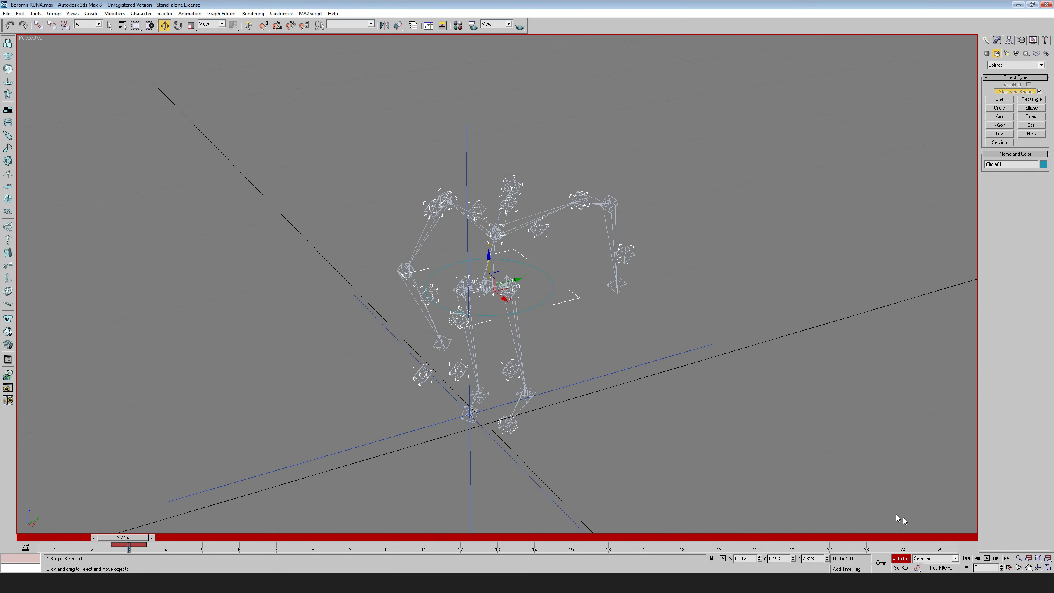
left_click(1038, 568)
left_click_drag(581, 390, 564, 331)
scroll(558, 315, "up", 3)
right_click(564, 331)
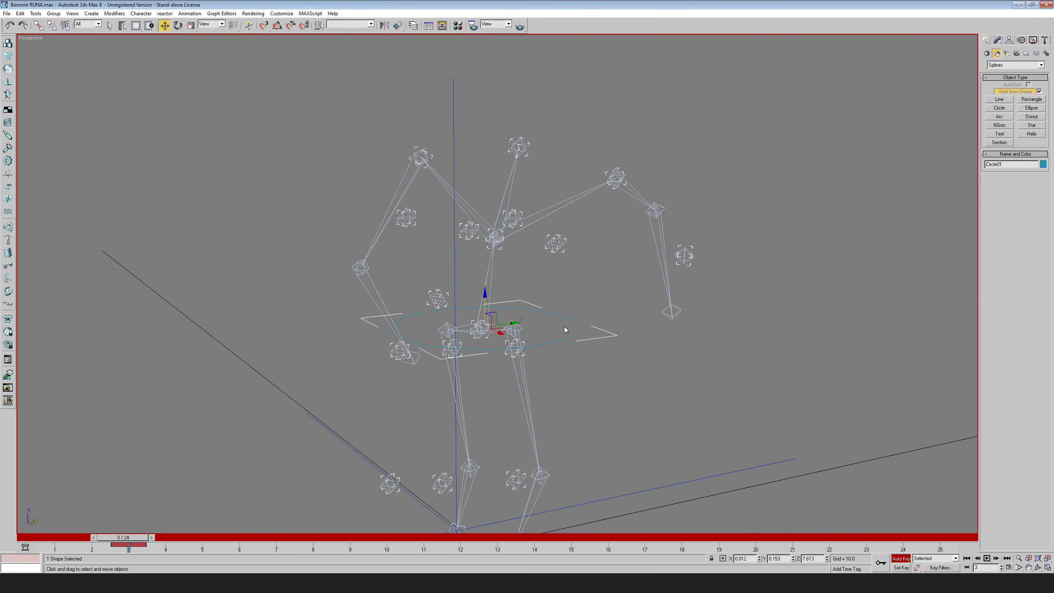
key("ctrl+z")
- Try rotating and lowering the circle at frame 3, cancelling both transforms
left_click(596, 268)
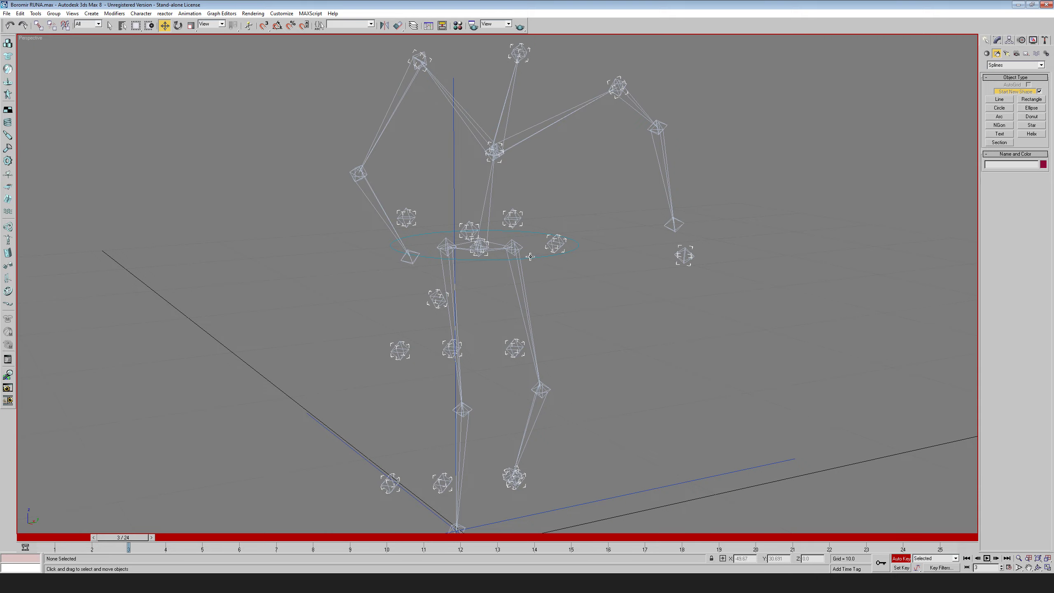
left_click(530, 257)
key("e")
mouse_move(467, 221)
left_mouse_down()
mouse_move(456, 245)
mouse_move(484, 252)
mouse_move(484, 230)
left_mouse_up()
right_click(473, 246)
key("w")
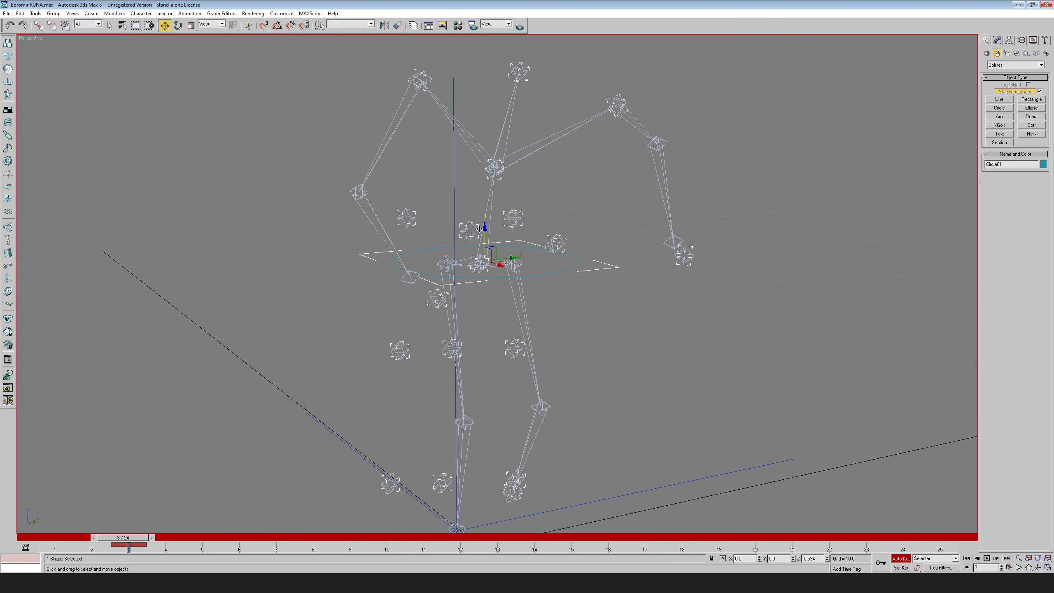
right_click(485, 231)
- Set a key for the circle at frame 1, and lower it to about Z 8.4 at frame 7
left_click_drag(144, 538, 70, 537)
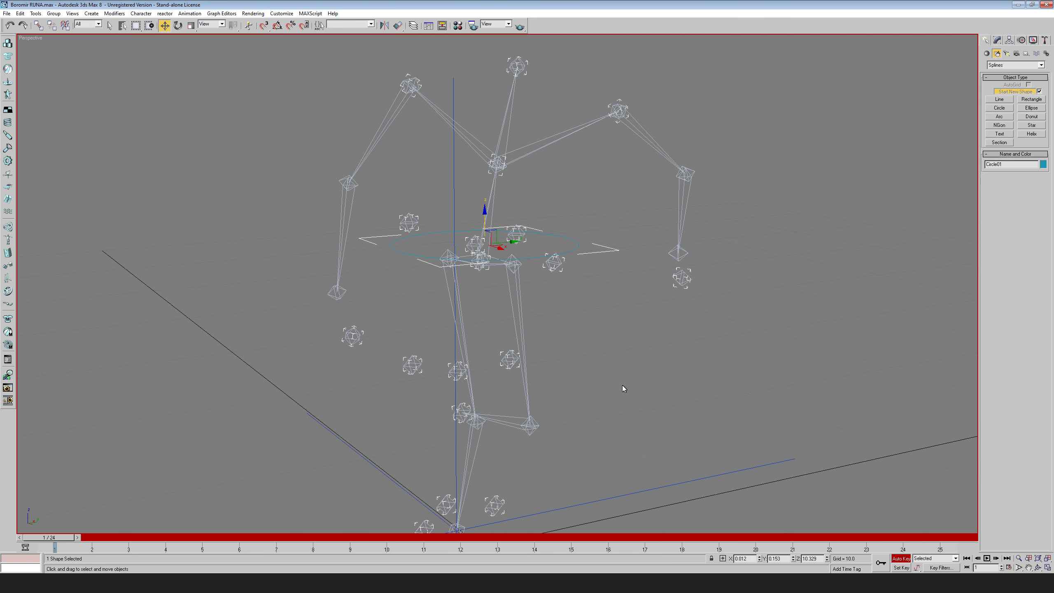
left_click(881, 565)
left_click_drag(58, 537, 272, 539)
key("w")
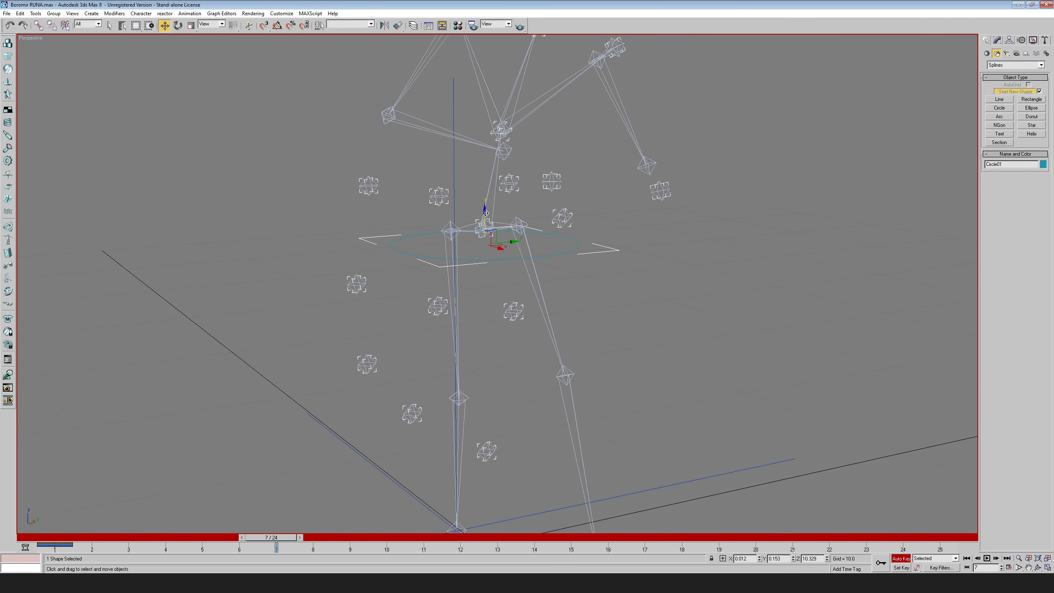
left_click_drag(486, 213, 486, 272)
middle_click_drag(653, 384, 625, 343)
scroll(626, 343, "down", 3)
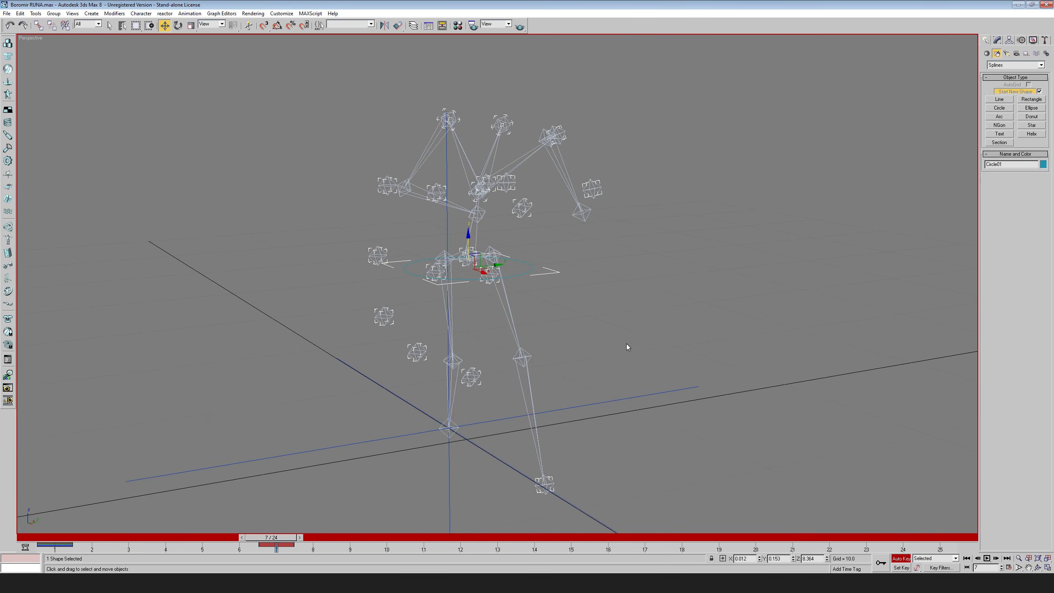
scroll(627, 346, "up", 2)
- Go to frame 15 with the circle selected and Auto Key on
left_click_drag(280, 539, 567, 538)
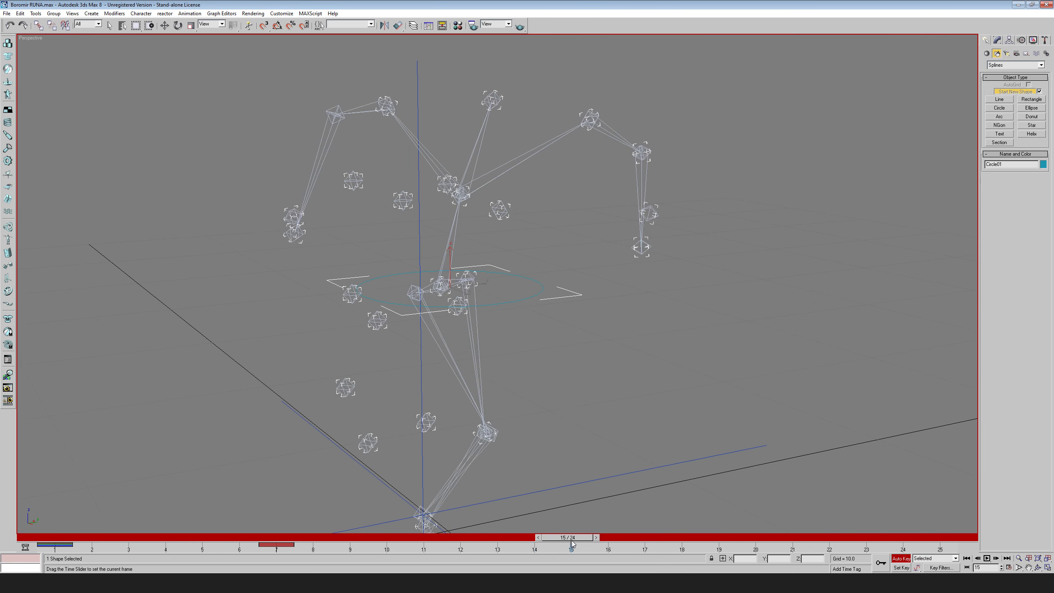
- Raise the Circle01 control to about Z 10.465 at frame 15 with Auto Key, and go back to frame 14
left_click_drag(455, 270, 464, 196)
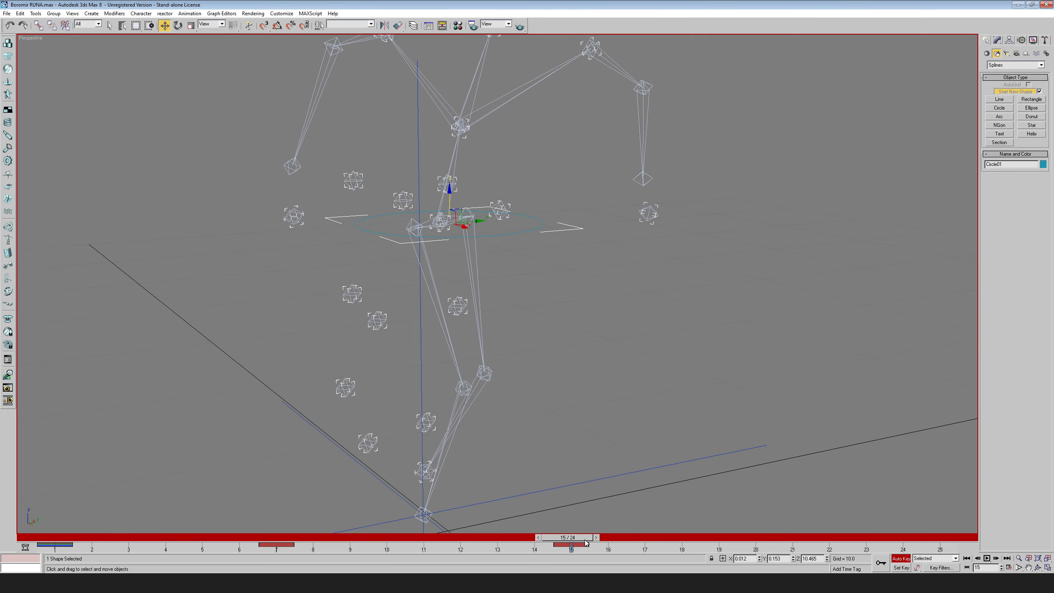
left_click_drag(583, 538, 533, 539)
key("w")
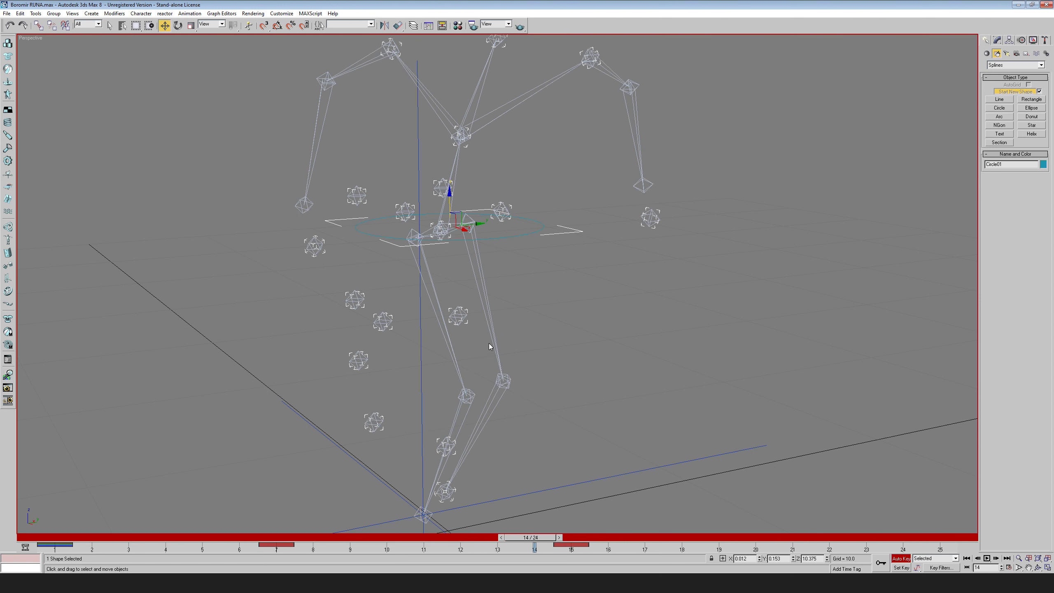
- Delete the ROOT DUMMY helper's animation keys after frame 1
left_click(441, 235)
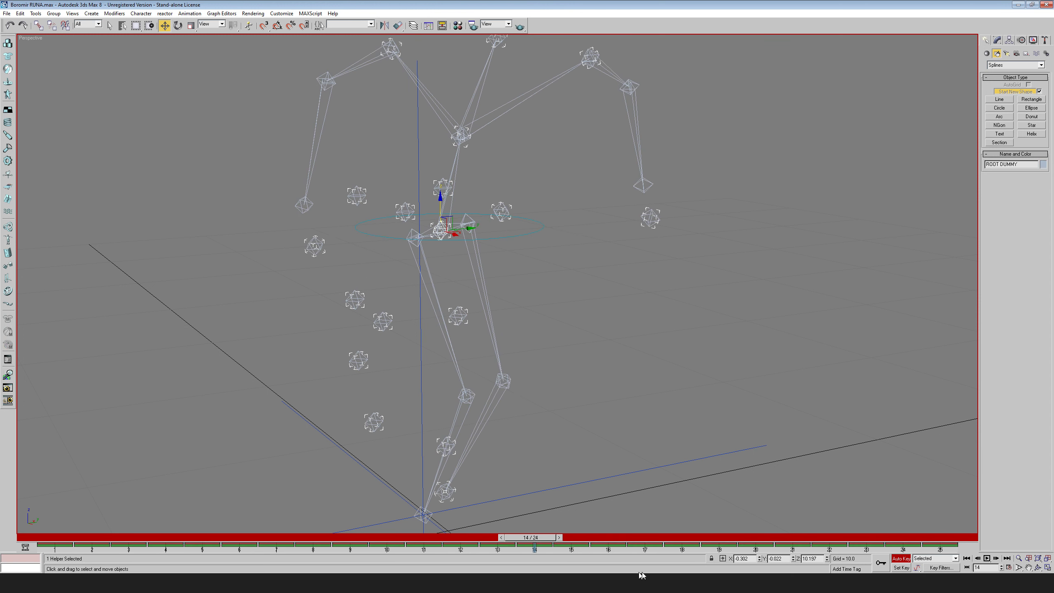
left_click(909, 545)
key("Delete")
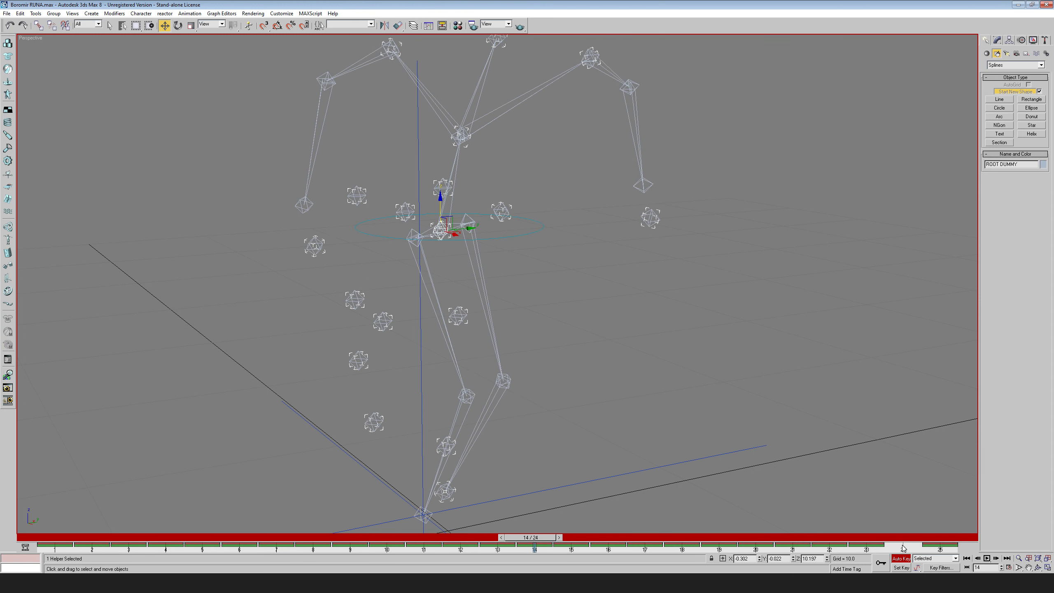
left_click_drag(903, 545, 91, 553)
key("Delete")
- At frame 20, lower the Circle01 control to about Z 9.334 and tilt it to about -10.2 degrees around X
left_click_drag(531, 537, 762, 560)
key("w")
left_click(500, 233)
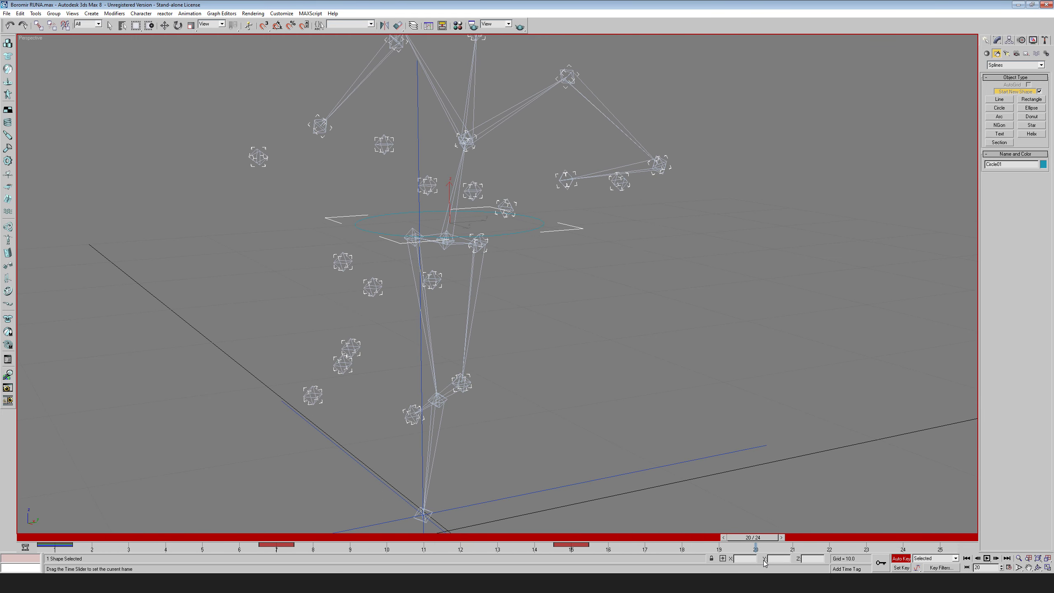
key("w")
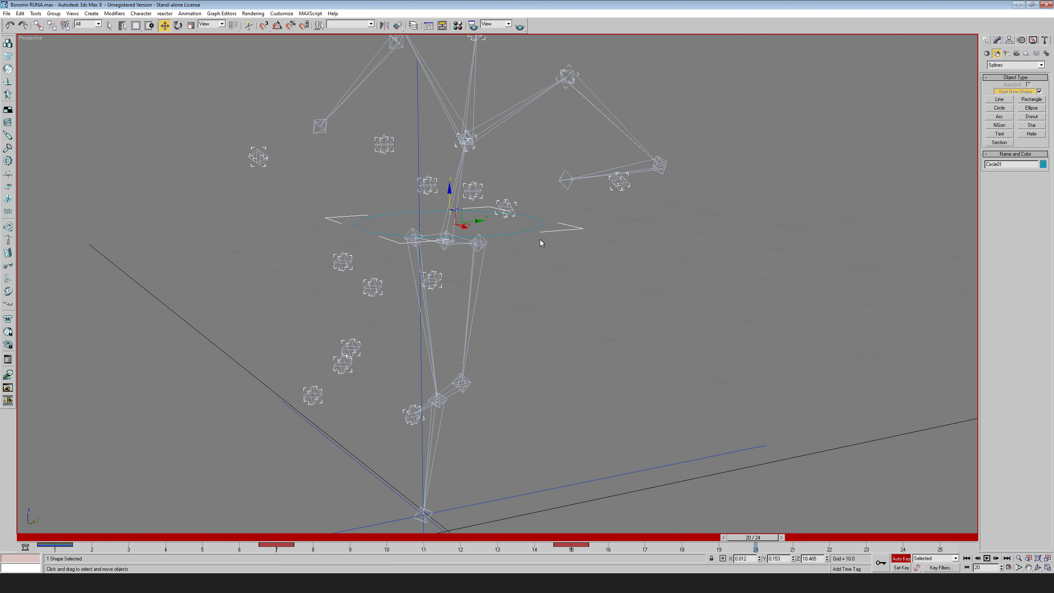
key("e")
left_click_drag(436, 200, 449, 227)
key("w")
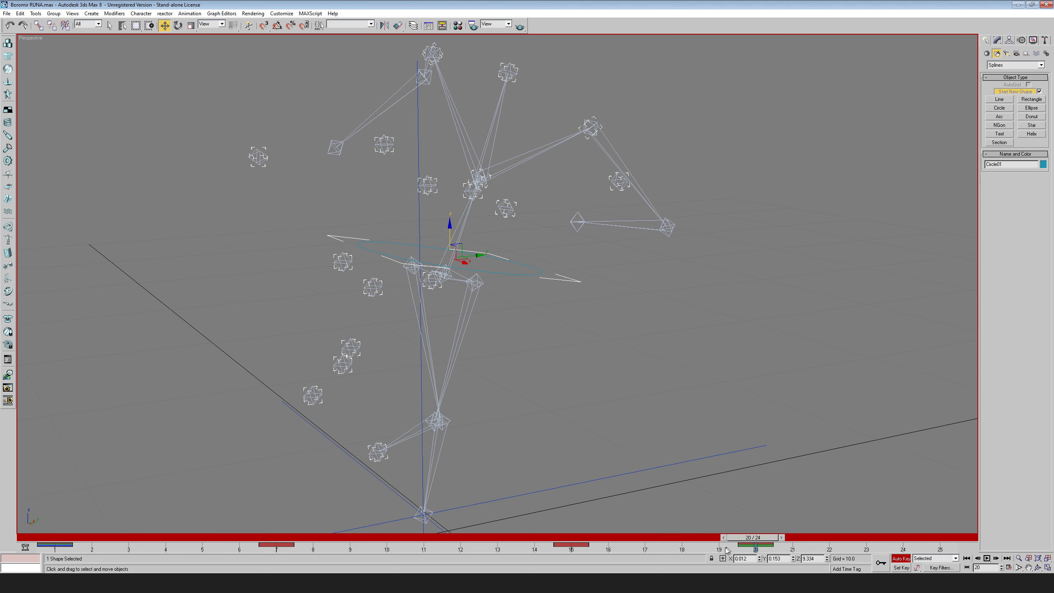
- Copy the Circle01 control's frame 1 key to frame 25
left_click(55, 543)
left_click_drag(55, 543, 940, 542, "shift")
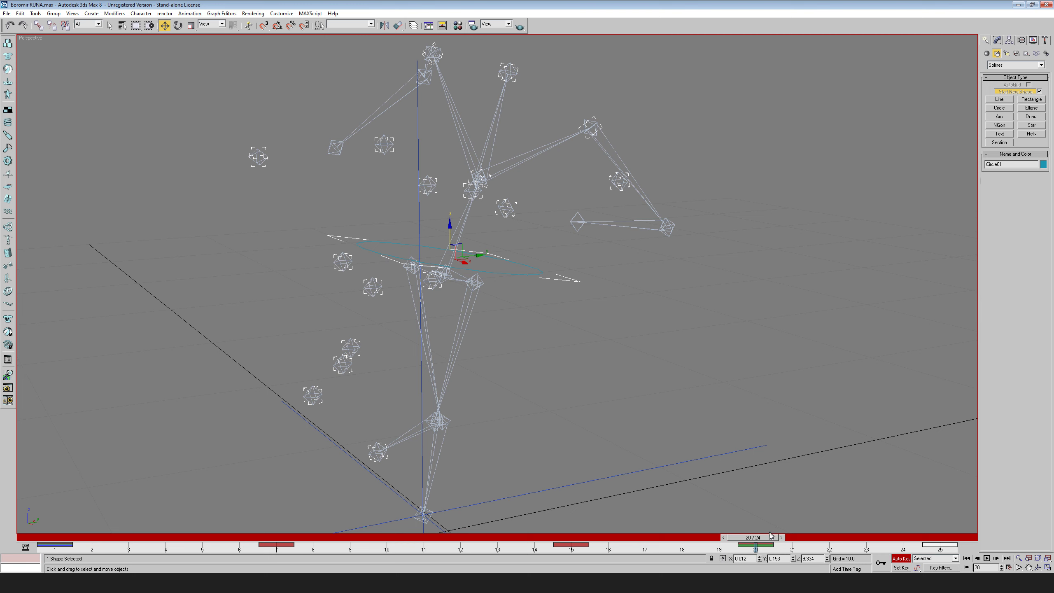
- Rotate the Circle01 control at frame 20 to about 41.8 degrees around X
left_click(590, 131)
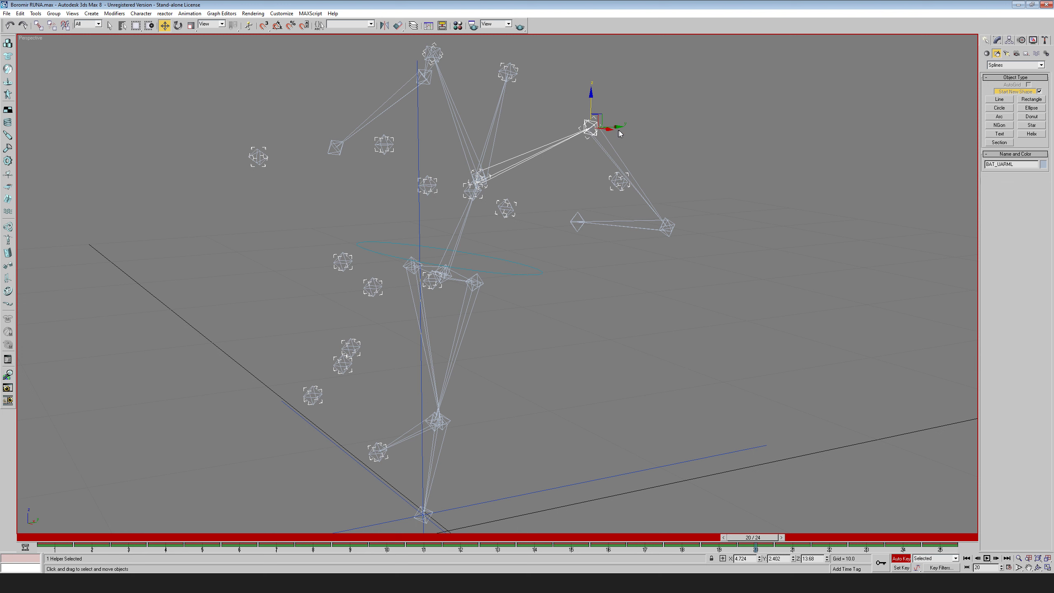
key("e")
left_click_drag(569, 106, 544, 98)
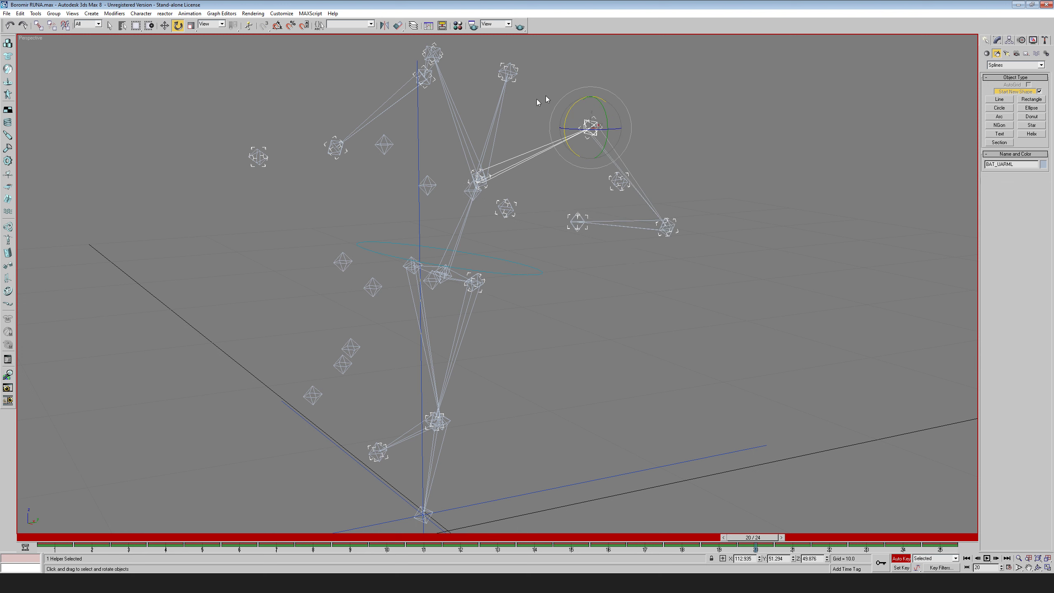
left_click(508, 272)
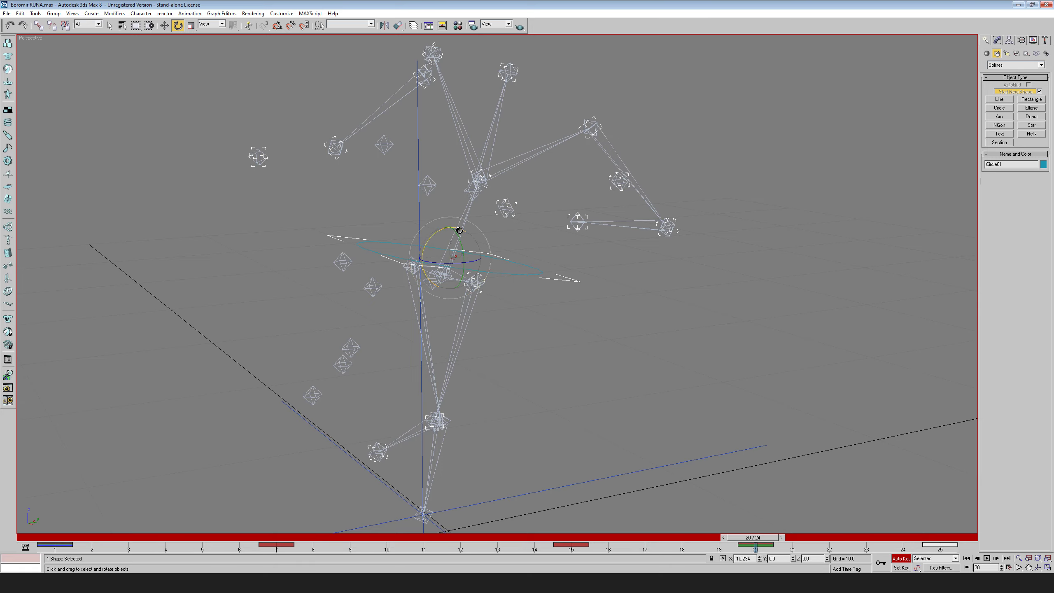
left_click_drag(430, 236, 428, 285)
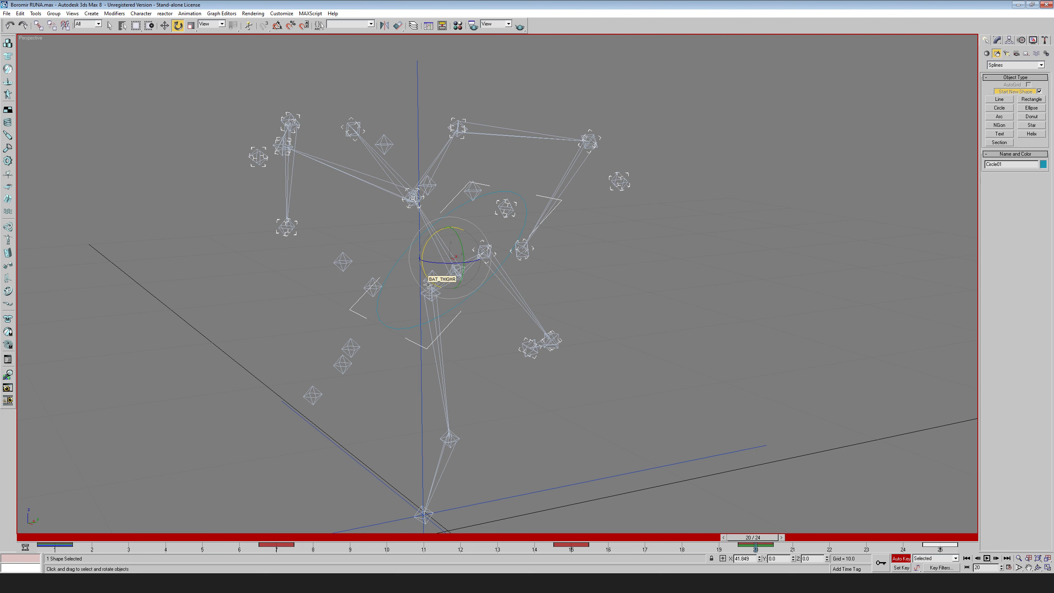
key("w")
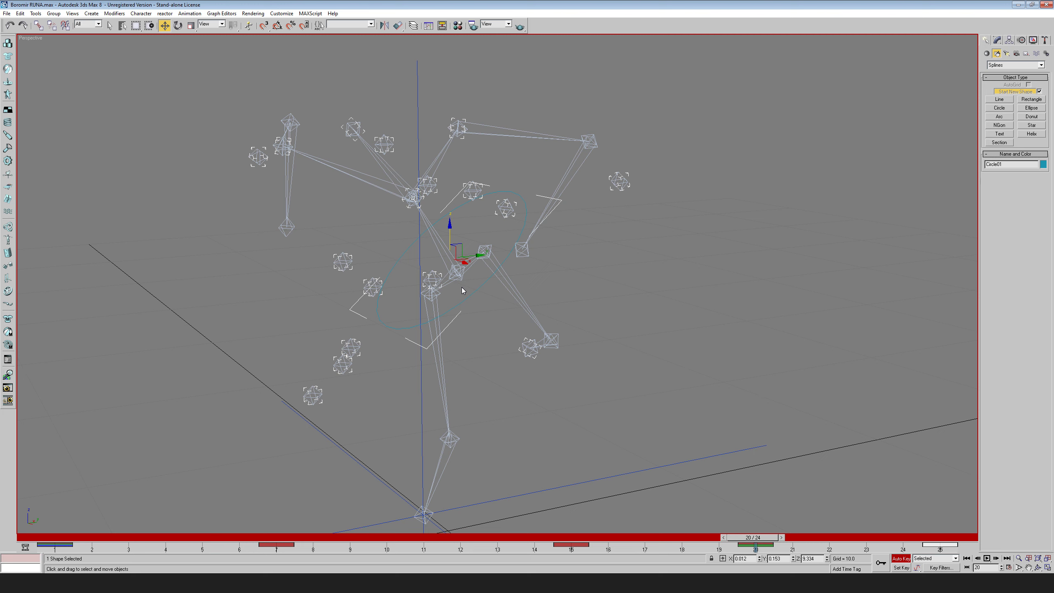
- Select the B_CAPE08 helper and examine the skeleton and cape helpers at frames 20 and 1
left_click(674, 300)
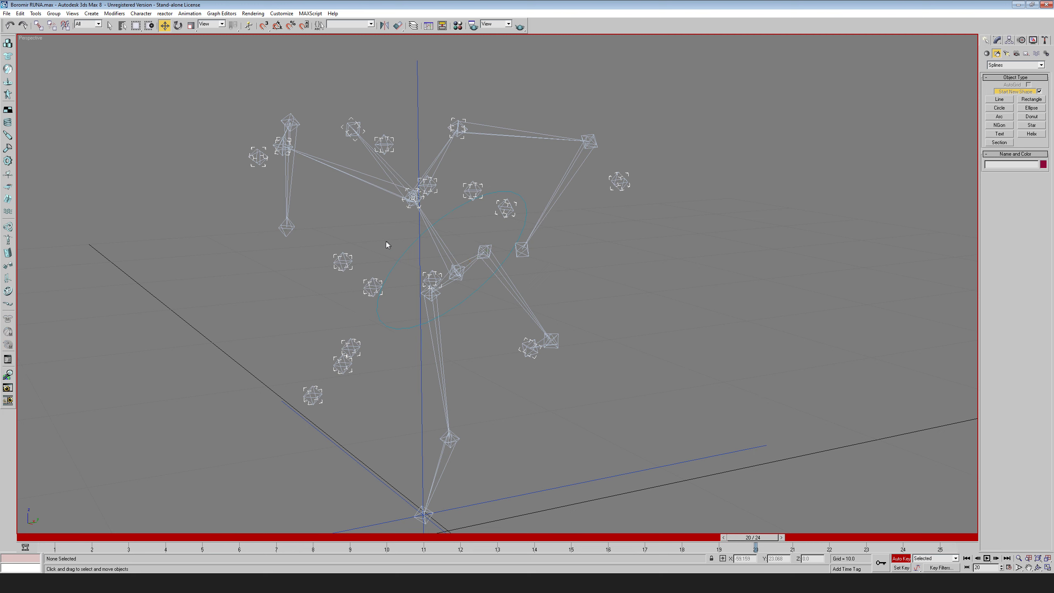
left_click(349, 261)
left_click(626, 257)
left_click(344, 262)
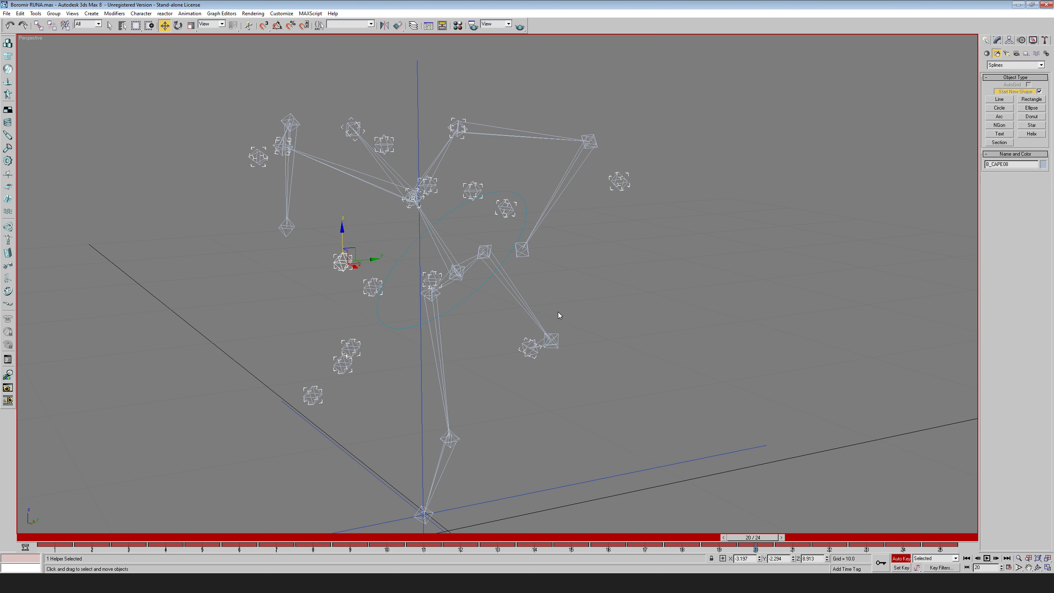
middle_click_drag(670, 288, 667, 301)
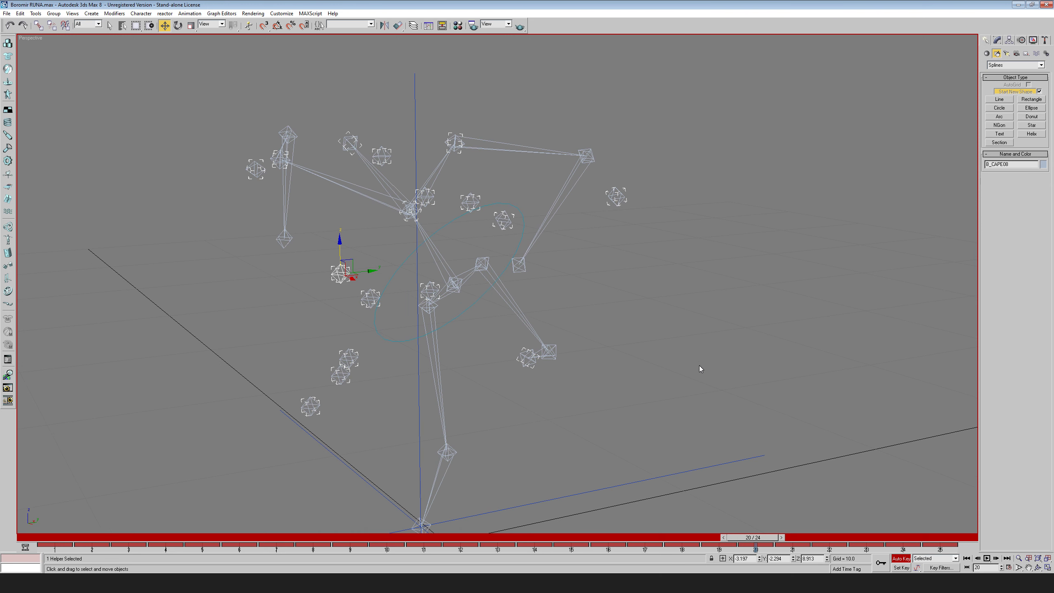
left_click_drag(751, 537, 54, 538)
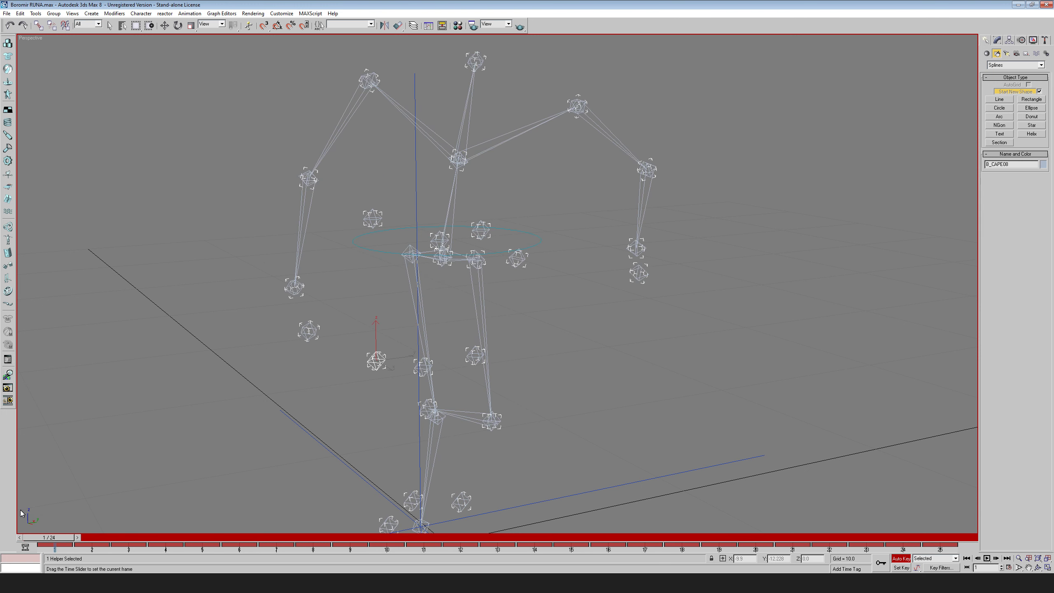
middle_click_drag(672, 431, 668, 416)
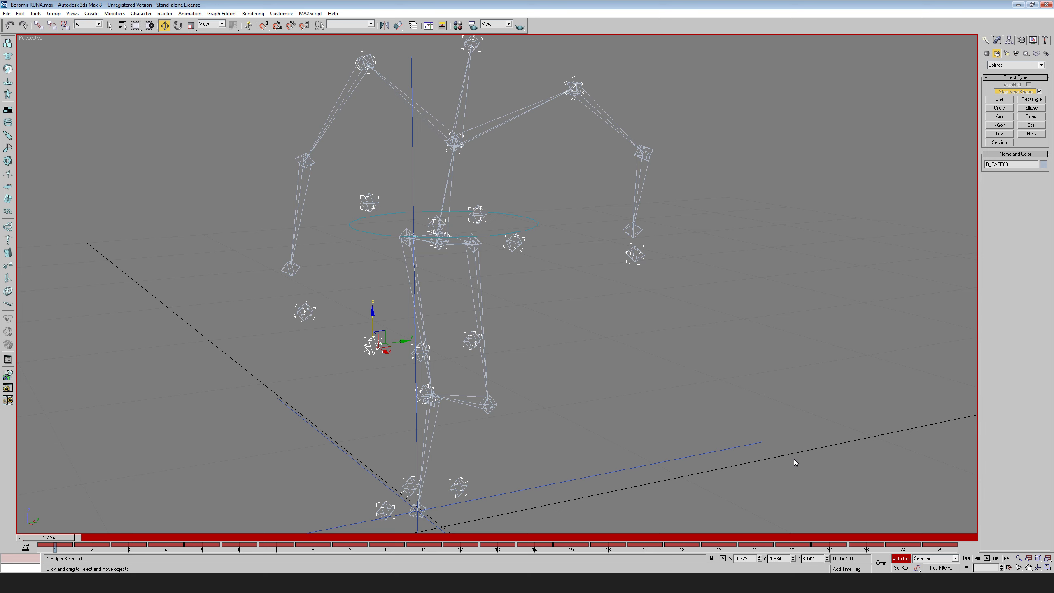
middle_click_drag(744, 389, 734, 413)
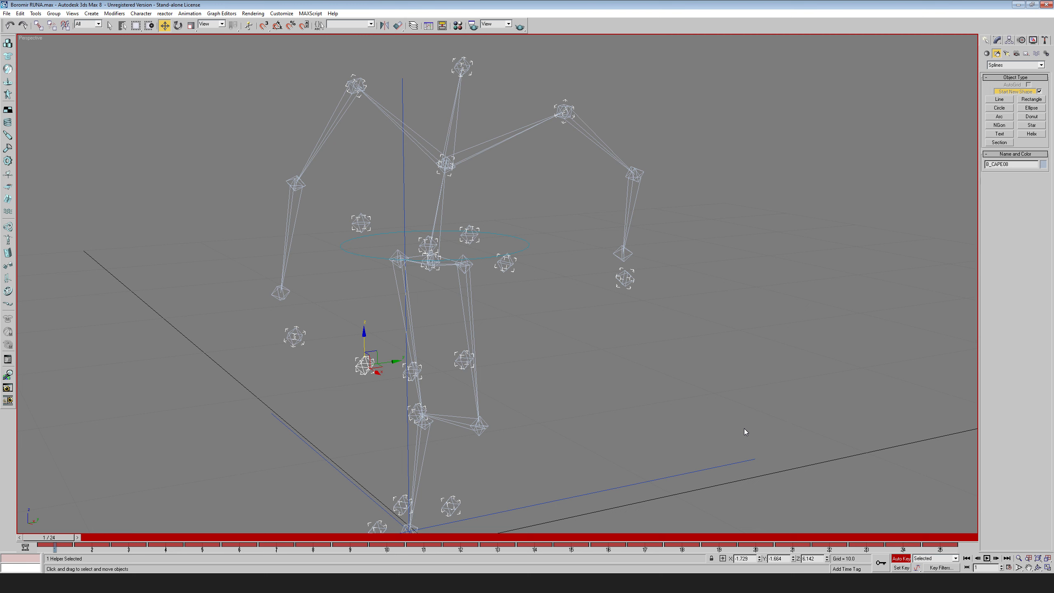
- Turn off Auto Key and select the B_SHIELD helper below the left hand
left_click(903, 560)
left_click(737, 348)
scroll(612, 342, "up", 5)
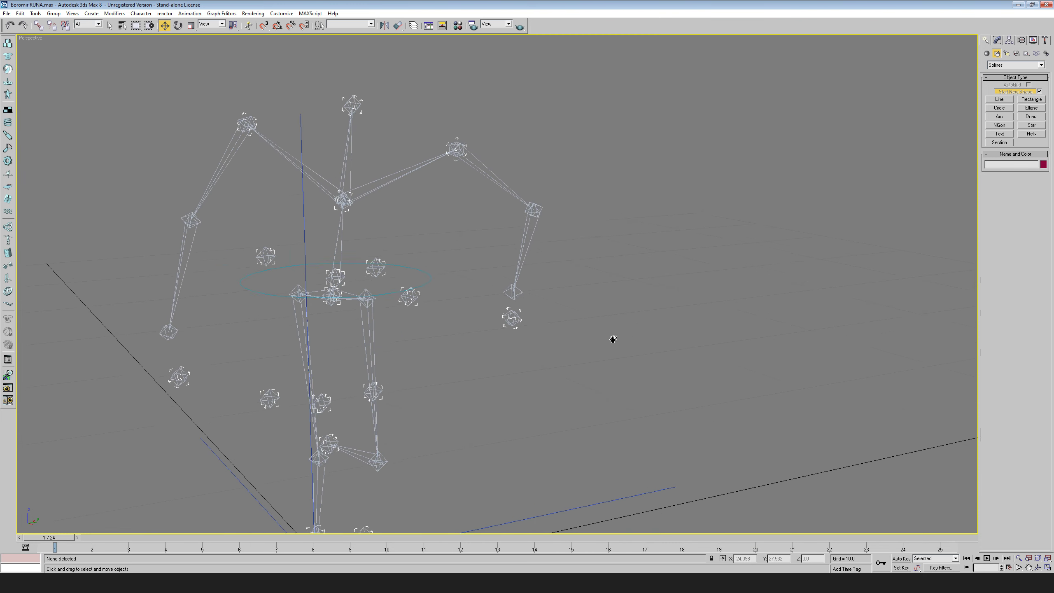
middle_click_drag(520, 318, 544, 332)
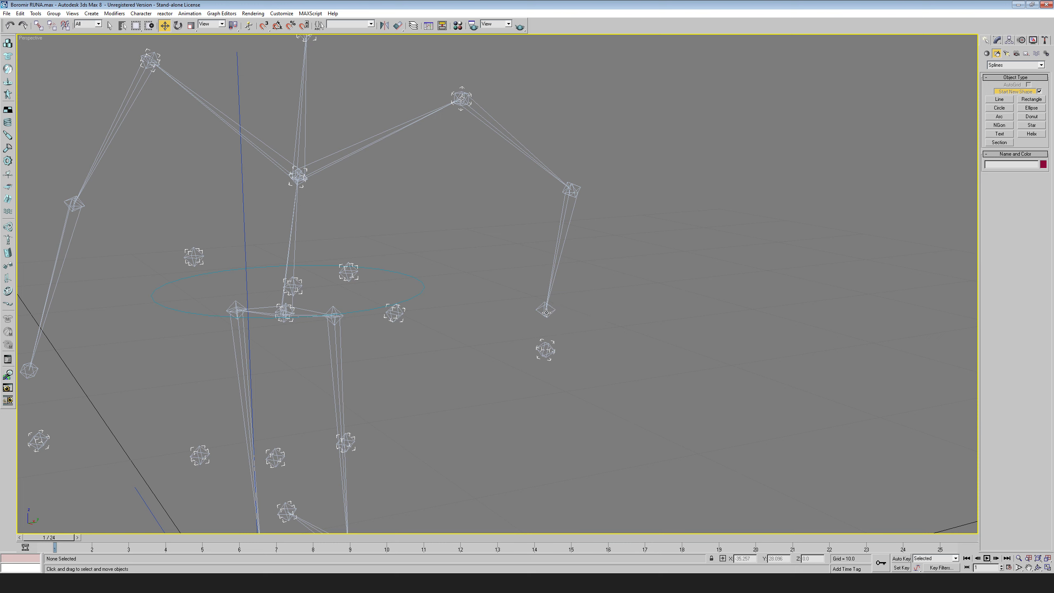
left_click(546, 312)
left_click(545, 350)
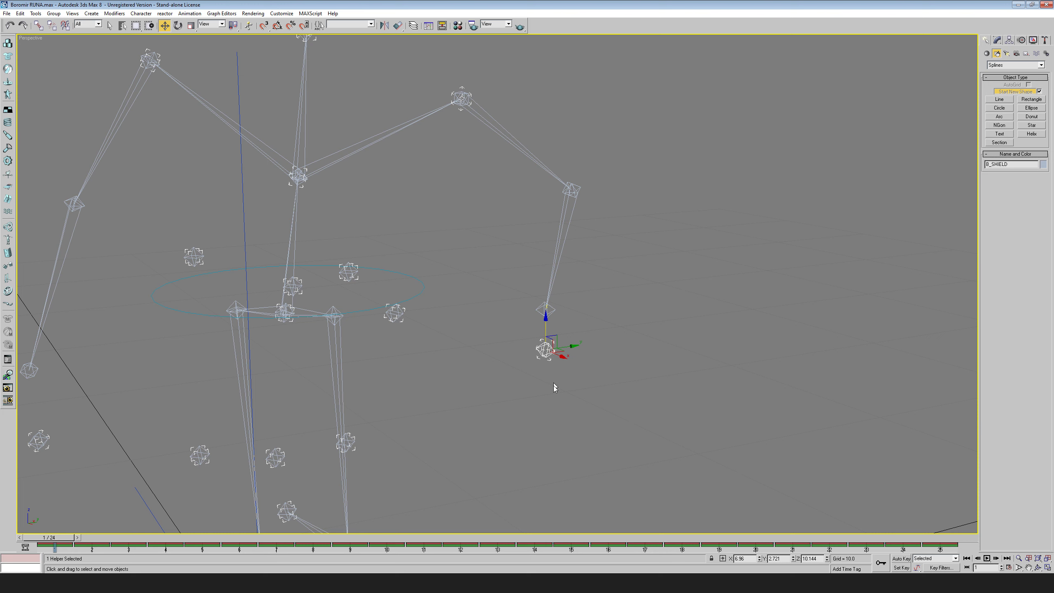
- Delete all of the B_SHIELD helper's keys and try to reposition it beside the left hand
left_click_drag(969, 549, 13, 519)
key("Delete")
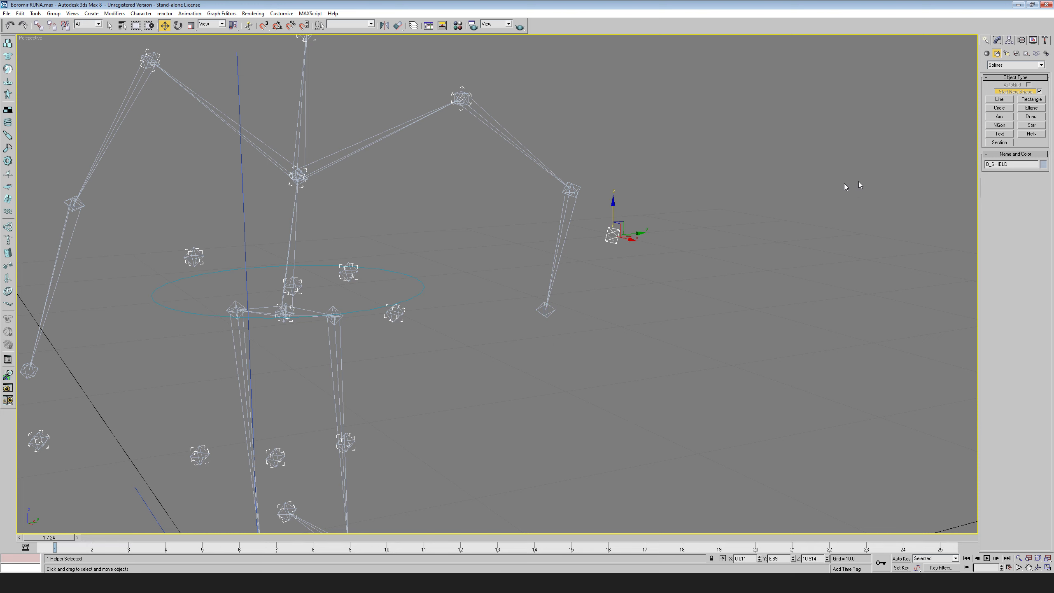
mouse_move(60, 538)
left_mouse_down()
mouse_move(571, 537)
mouse_move(49, 538)
left_mouse_up()
left_click_drag(623, 200, 506, 333)
left_click(1038, 567)
key("ctrl+z")
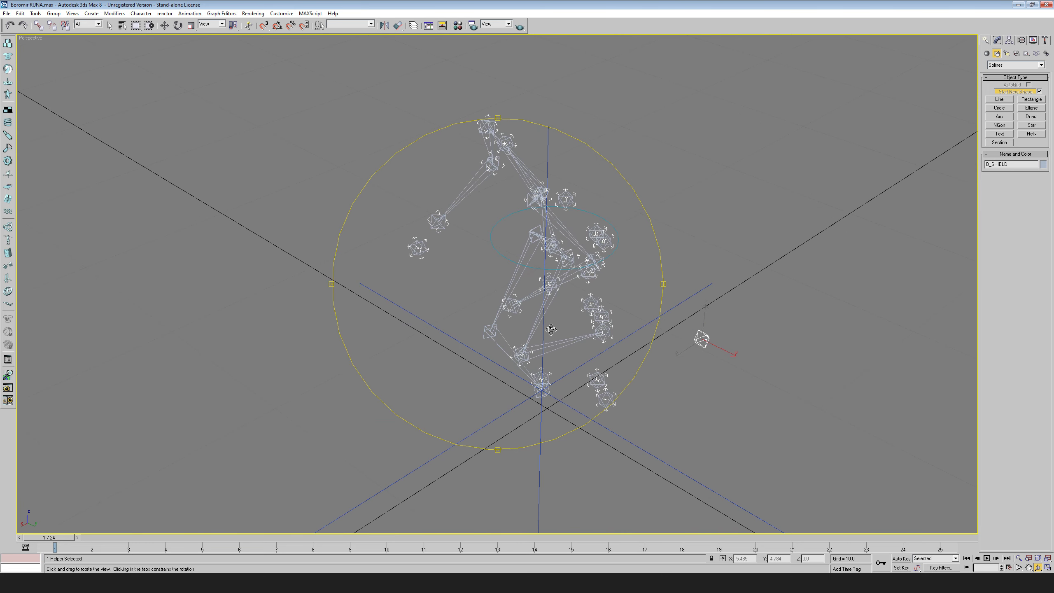
left_click_drag(583, 317, 556, 327)
right_click(557, 327)
left_click_drag(691, 384, 474, 307)
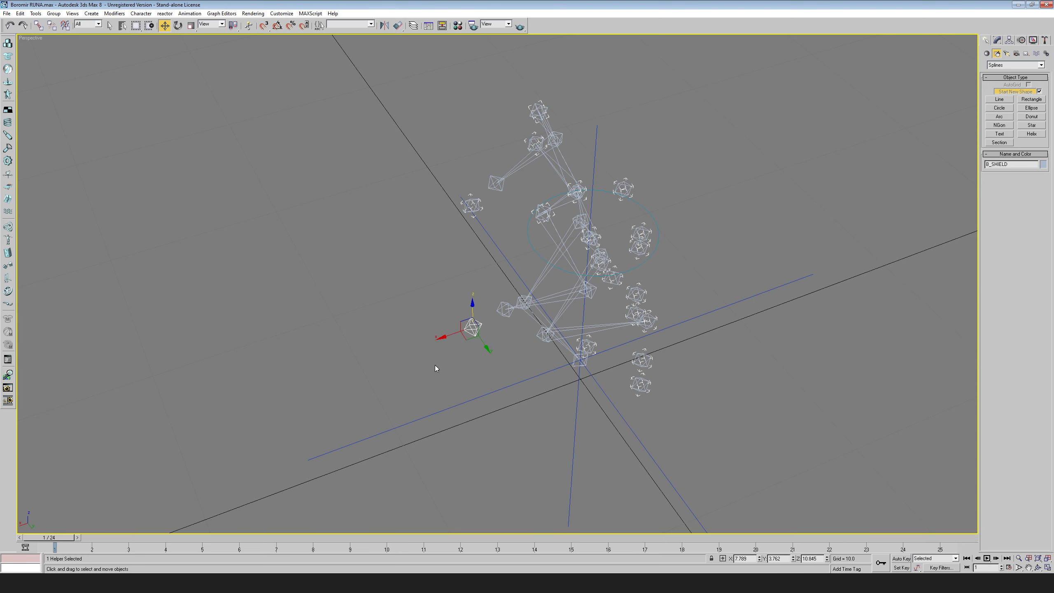
- Undo the B_SHIELD helper's repositioning and the deletion of its keys
key("ctrl+z")
key("ctrl+z")
key("ctrl+z")
key("ctrl+z")
key("ctrl+z")
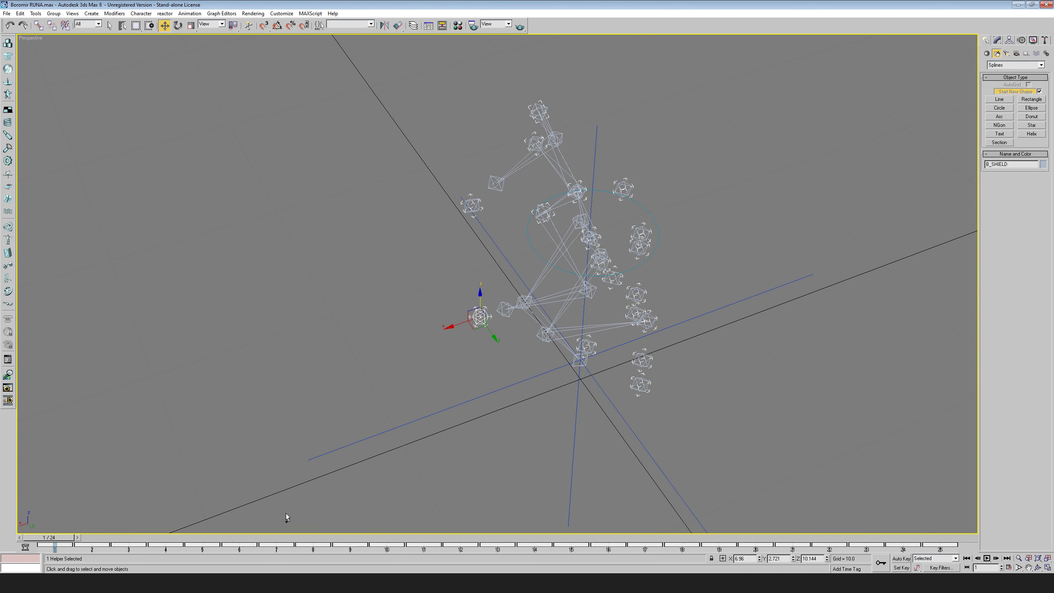
- Delete the B_SHIELD helper's keys after frame 1, keeping only the frame 1 key
left_click_drag(963, 548, 92, 549)
key("Delete")
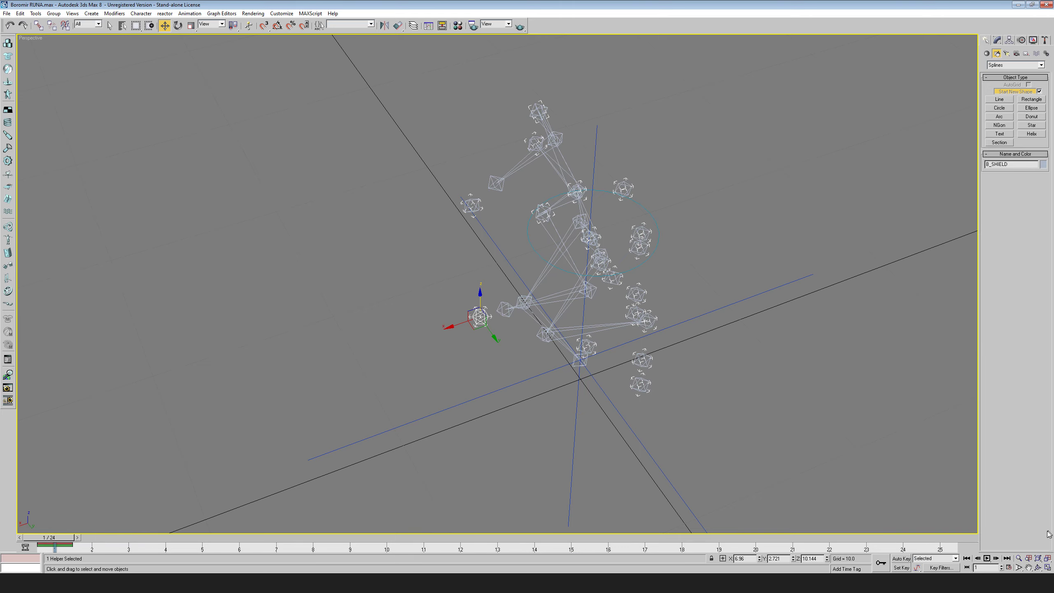
- Apply a Link Constraint to the B_SHIELD helper with B_HANDL as its target from frame 1
left_click(1038, 566)
left_click_drag(497, 394, 505, 337)
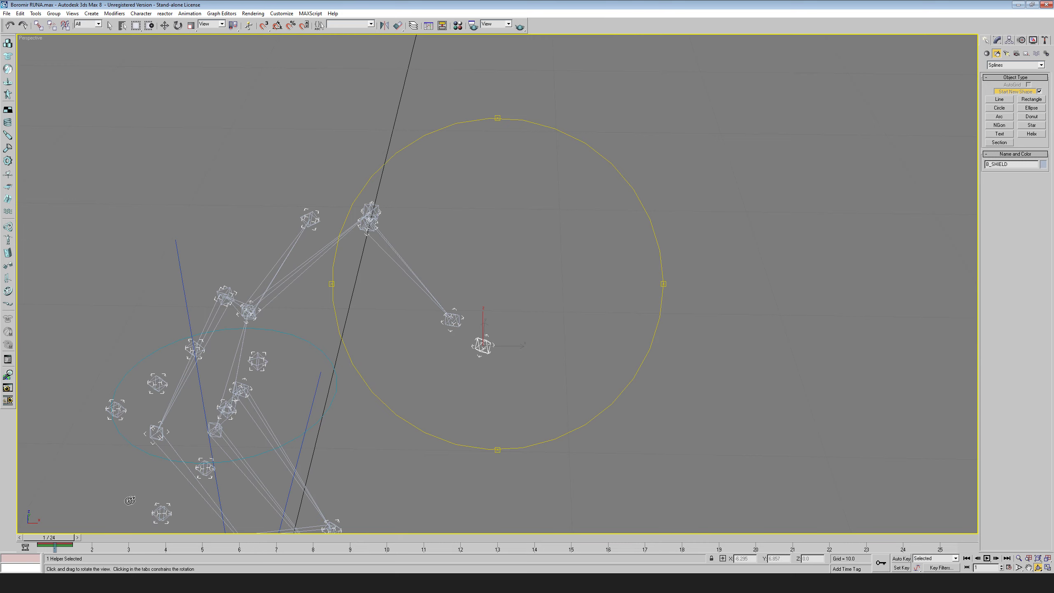
mouse_move(54, 537)
left_mouse_down()
mouse_move(459, 537)
mouse_move(50, 537)
left_mouse_up()
left_click_drag(494, 312, 452, 352)
key("w")
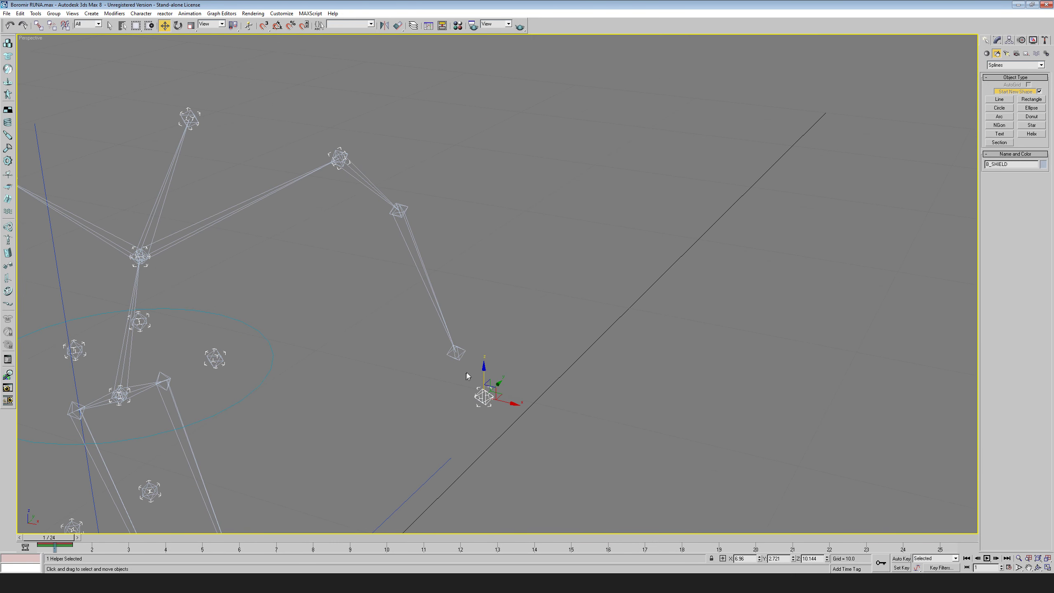
left_click(188, 14)
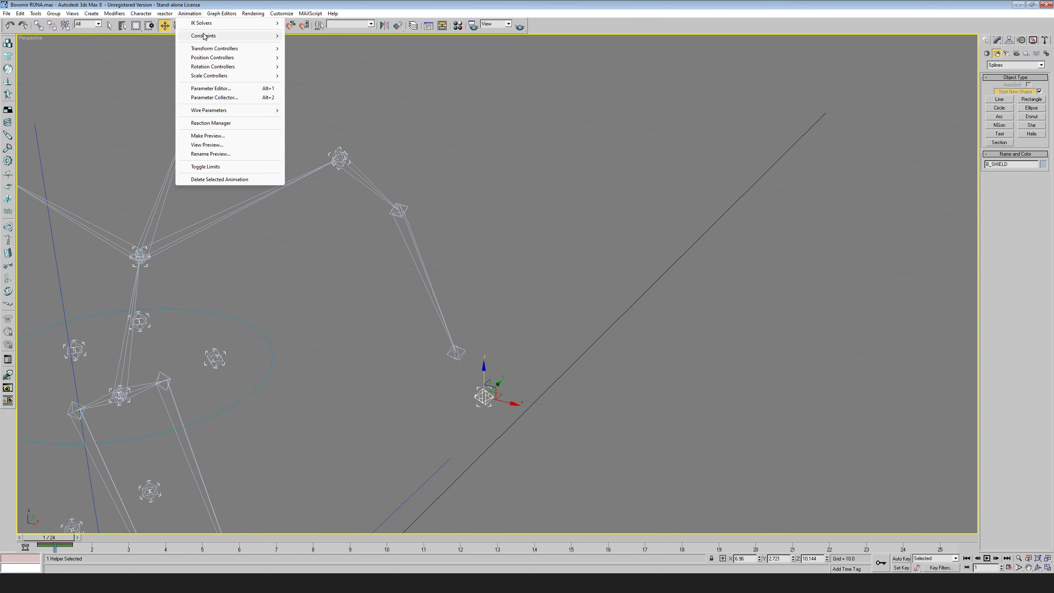
mouse_move(204, 36)
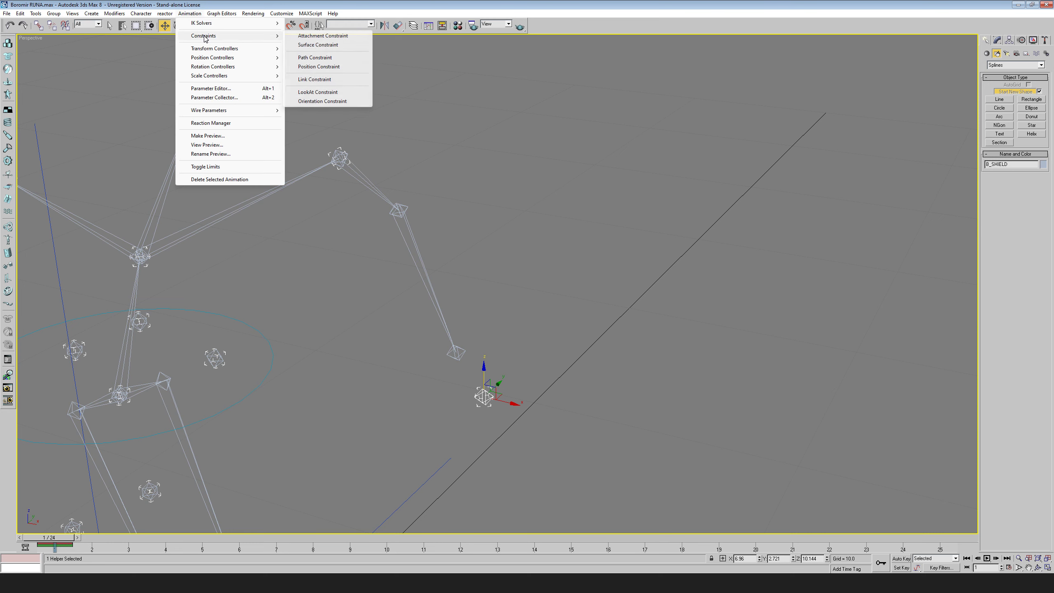
left_click(317, 80)
left_click(458, 351)
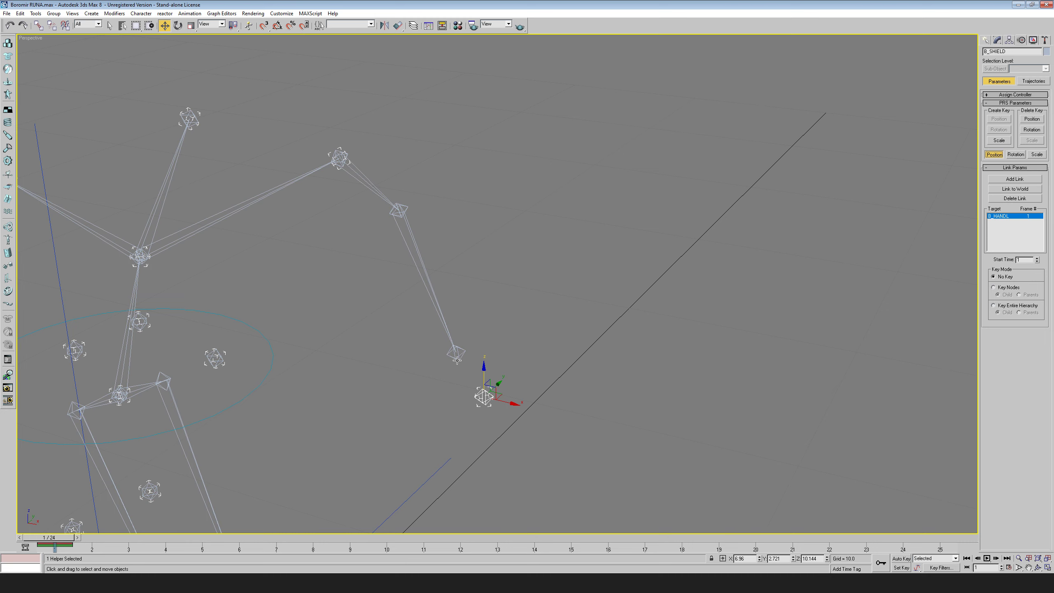
- Scrub to frame 16 and back to frame 1 to check how the shield follows the left hand
left_click_drag(66, 538, 633, 539)
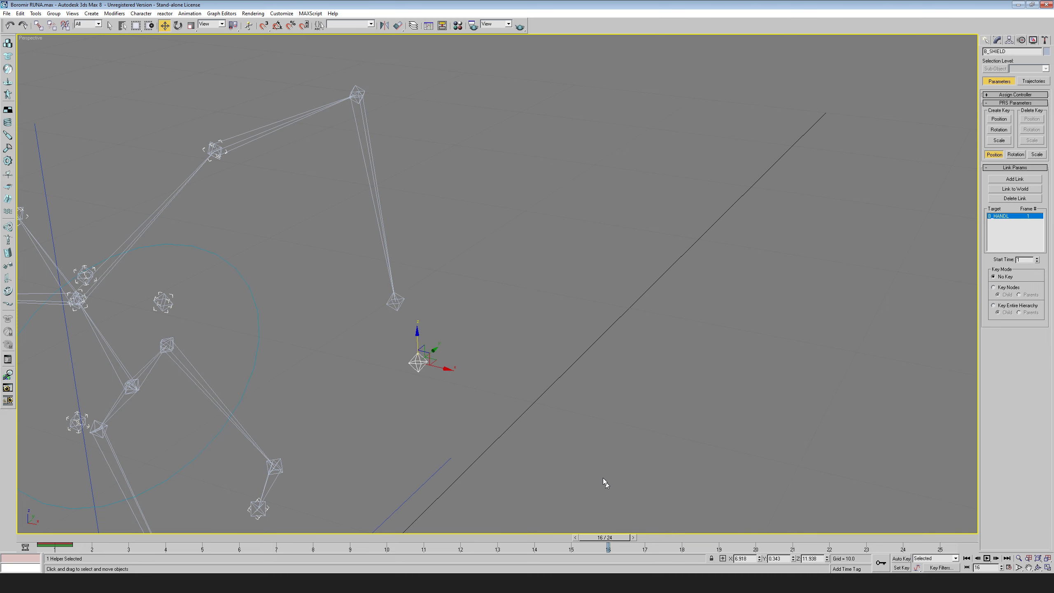
middle_click_drag(607, 352, 644, 307)
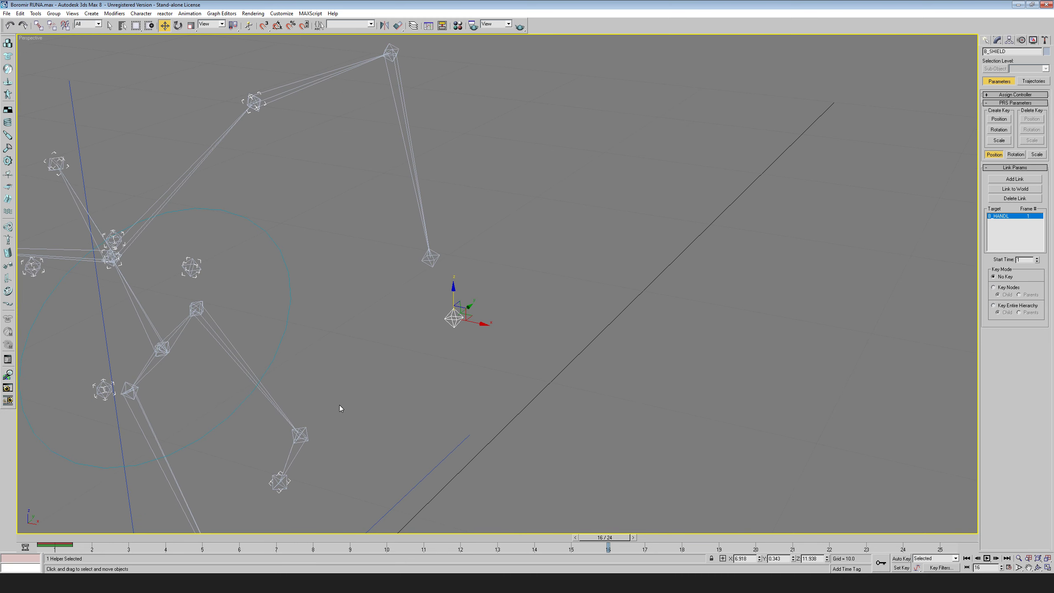
left_click_drag(607, 540, 49, 538)
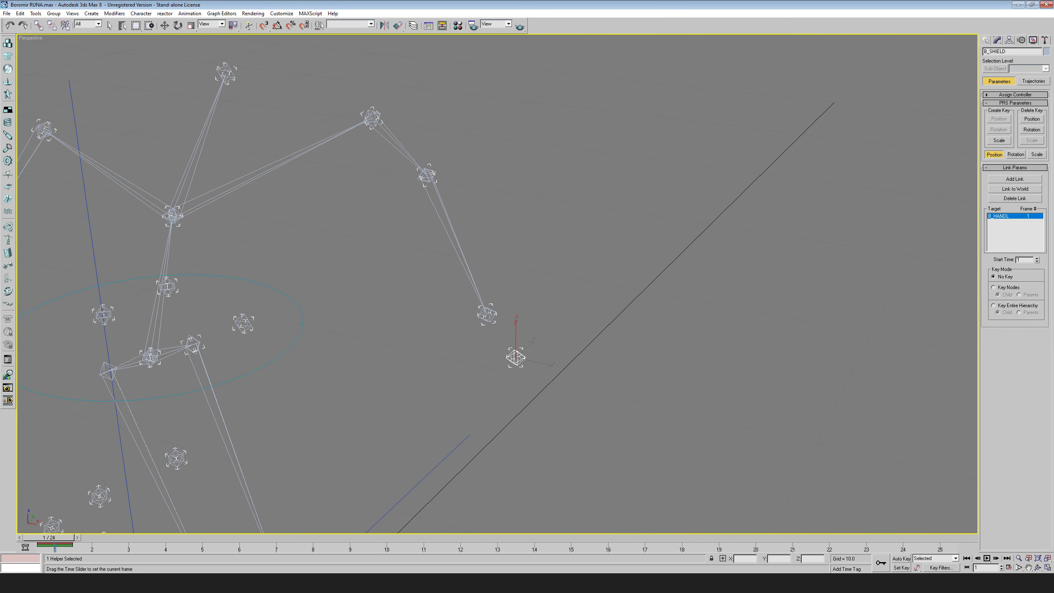
middle_click_drag(671, 348, 678, 333)
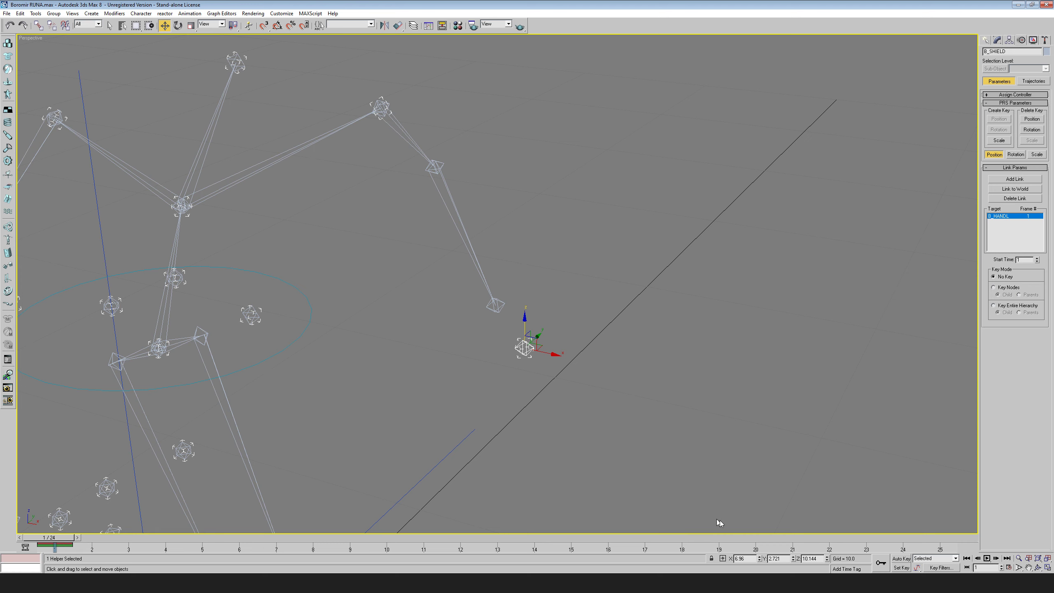
left_click(190, 13)
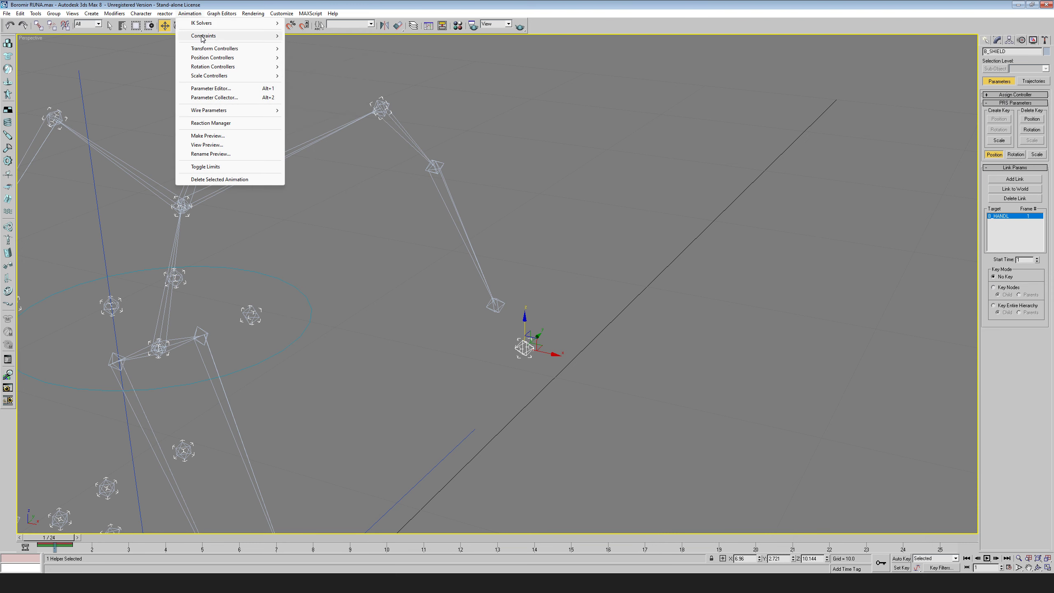
mouse_move(202, 38)
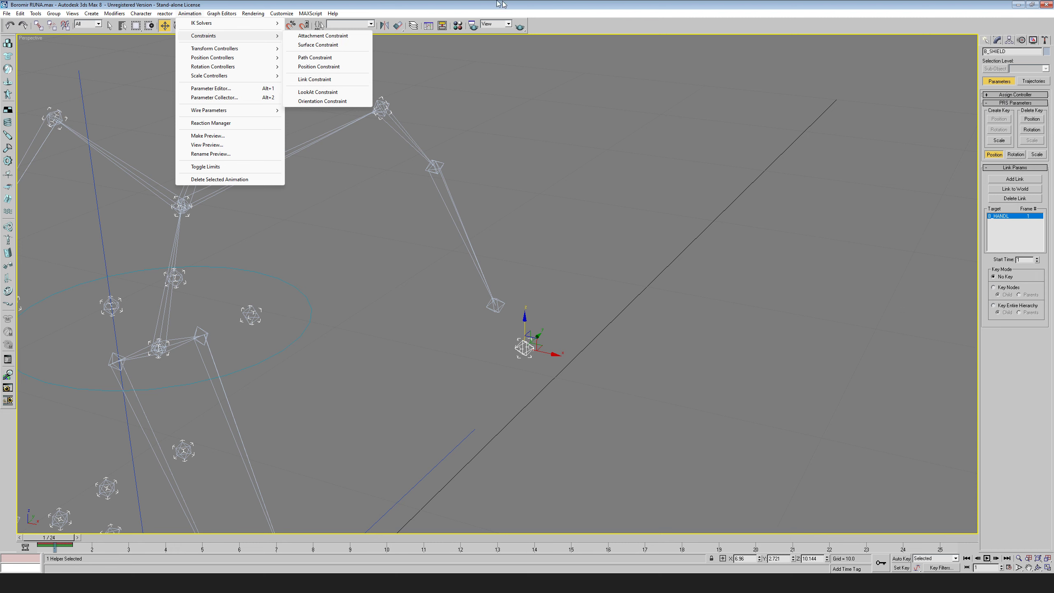
left_click(597, 125)
- Delete the B_HANDL target from the B_SHIELD helper's Link Constraint and clear the selection
left_click(524, 353)
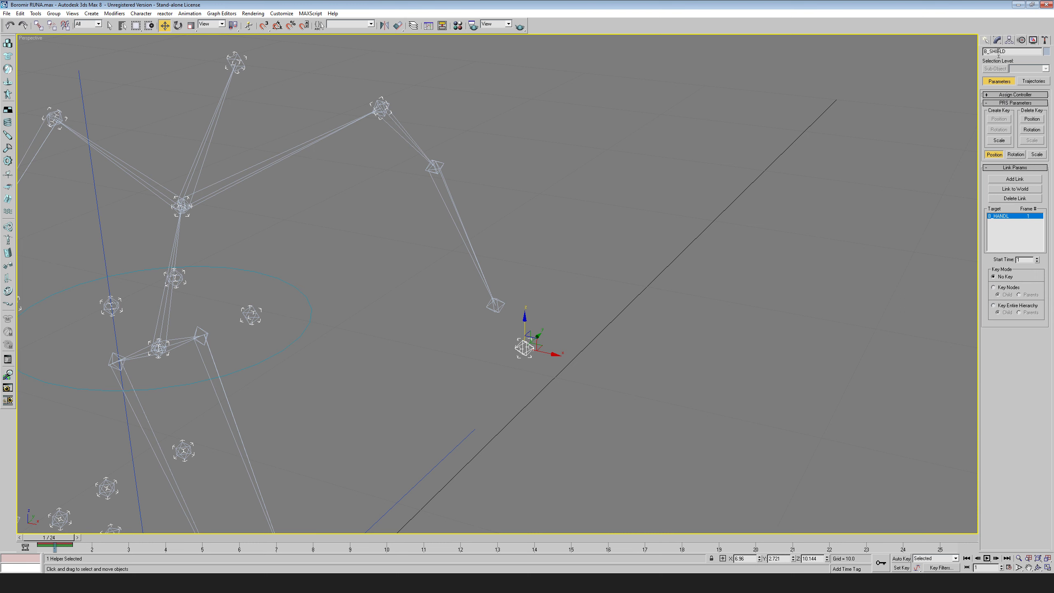
left_click(1014, 198)
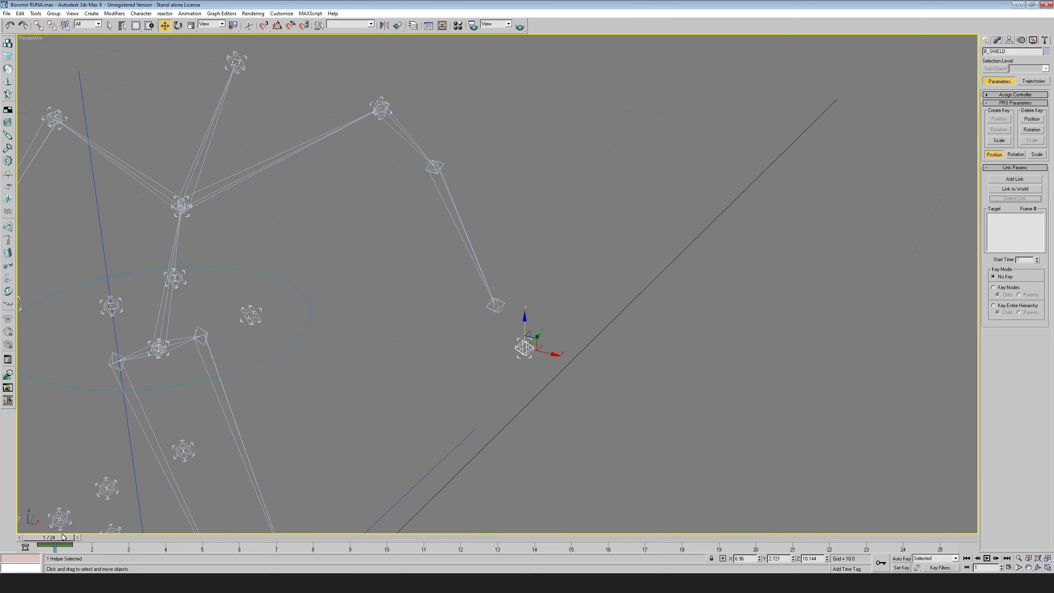
mouse_move(62, 536)
left_mouse_down()
mouse_move(322, 534)
mouse_move(61, 524)
left_mouse_up()
left_click(418, 359)
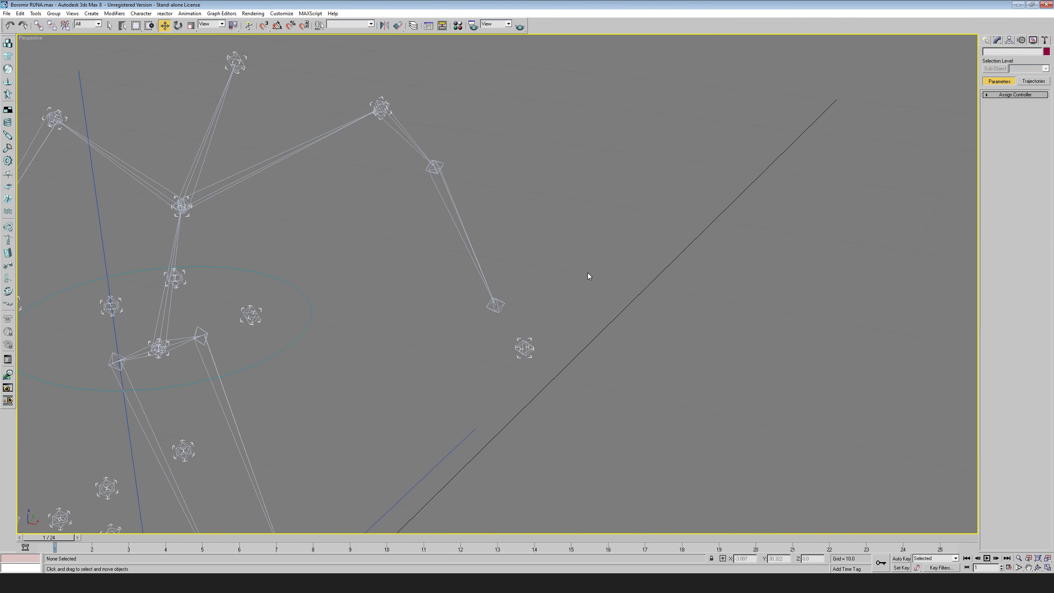
- Try linking the B_SHIELD helper to the left hand as its parent with Select and Link, undo the link and deselect the helper
left_click(38, 26)
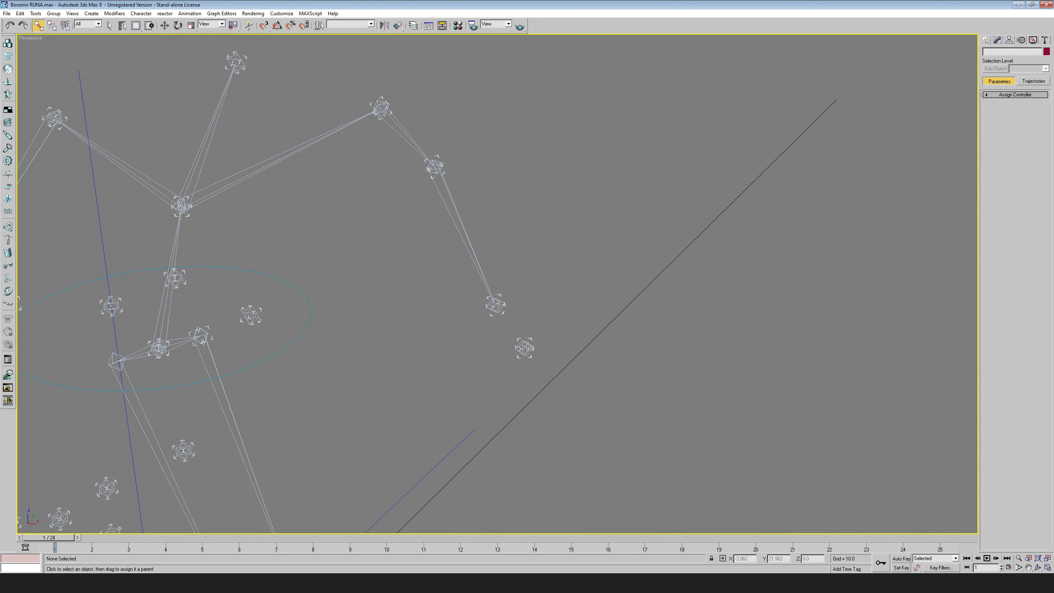
left_click_drag(524, 348, 500, 306)
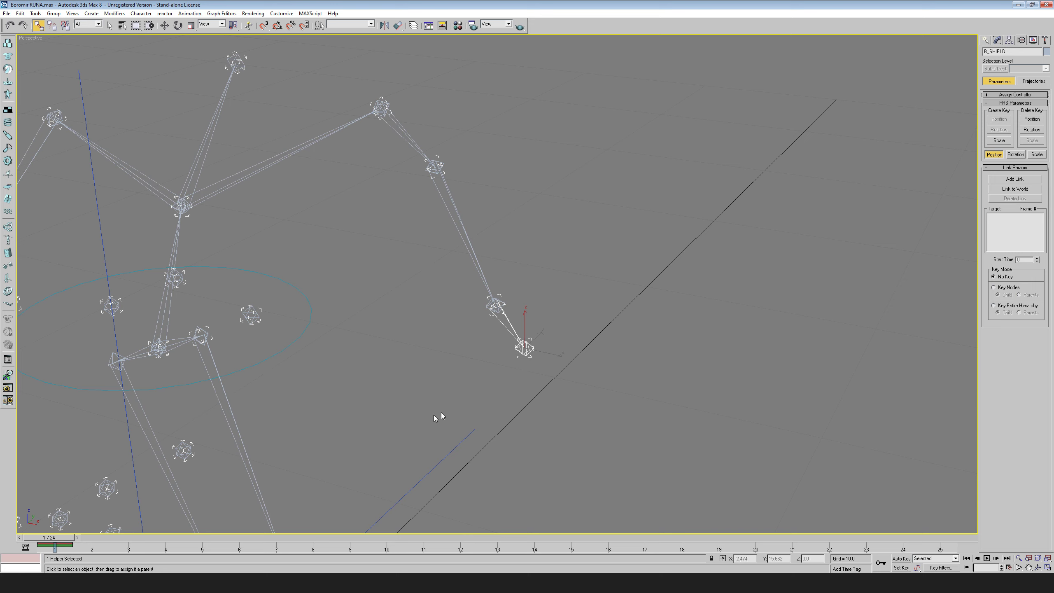
mouse_move(58, 540)
left_mouse_down()
mouse_move(908, 549)
mouse_move(56, 539)
left_mouse_up()
key("ctrl+z")
key("w")
left_click(1042, 41)
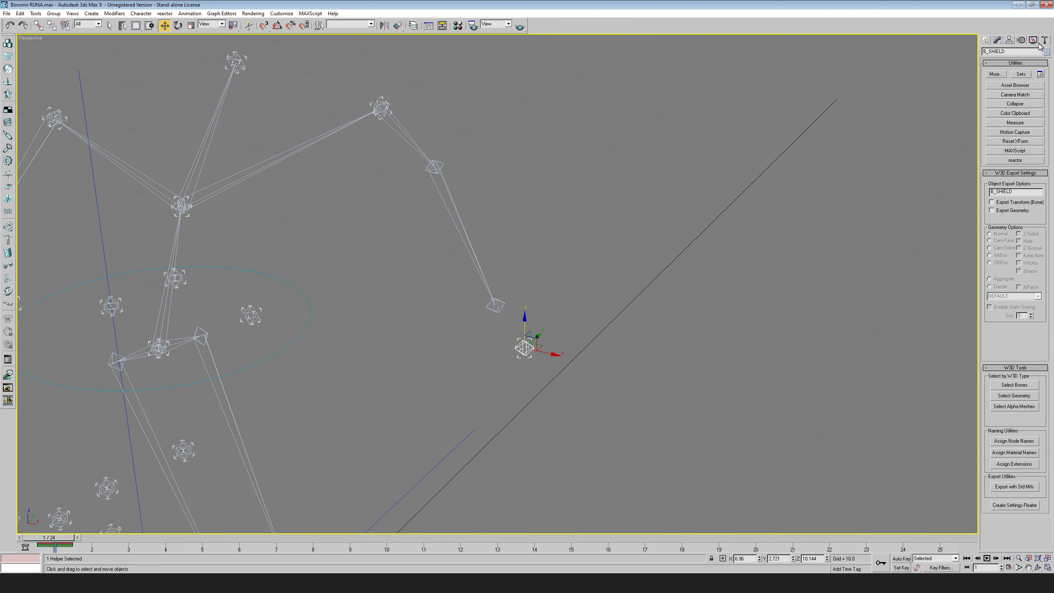
left_click(678, 204)
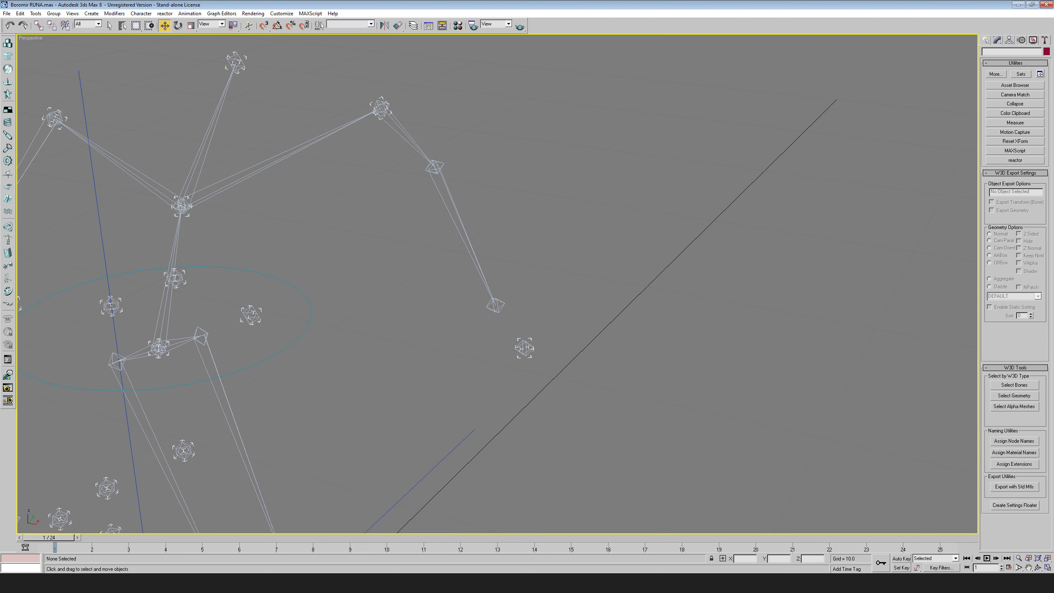
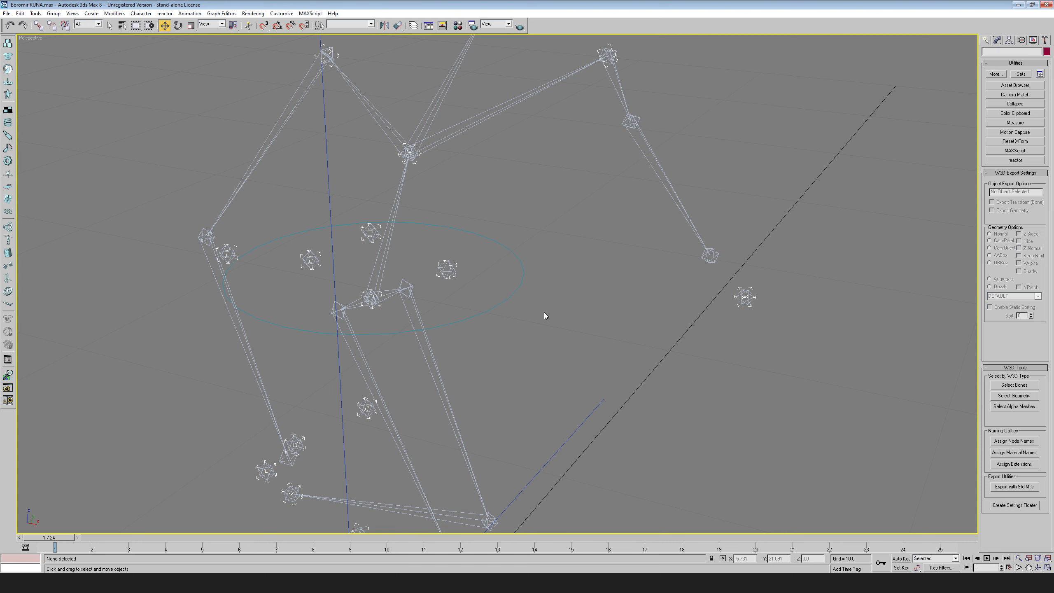
- Enable Auto Key and move the right leg's IK Chain01 goal sideways to about Y -2.75 at frame 1
scroll(543, 312, "down", 6)
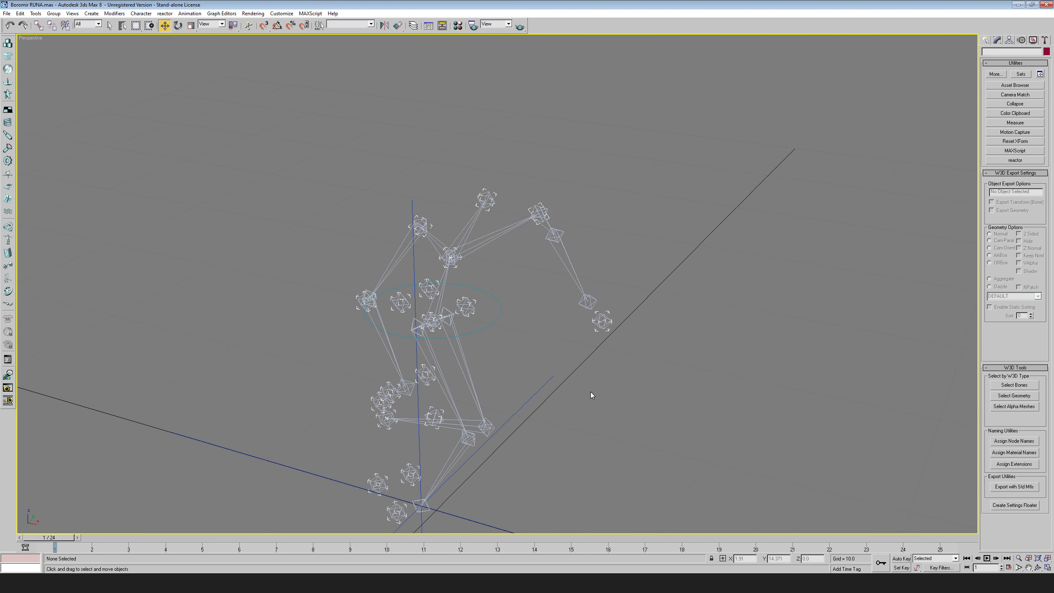
scroll(530, 362, "up", 3)
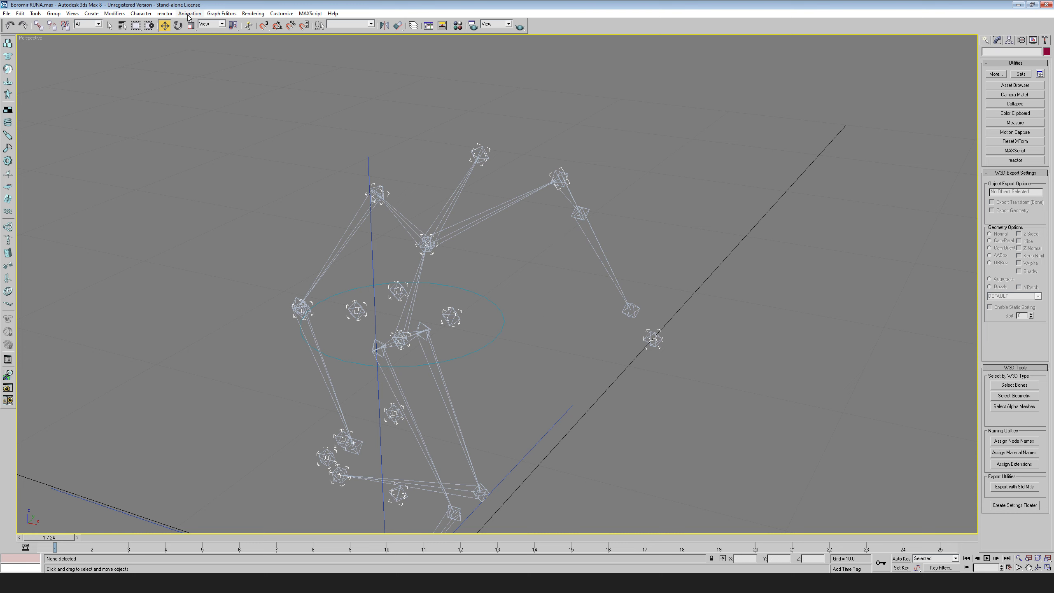
scroll(481, 369, "down", 2)
middle_click_drag(481, 369, 492, 311)
scroll(519, 277, "up", 2)
middle_click_drag(519, 275, 515, 288)
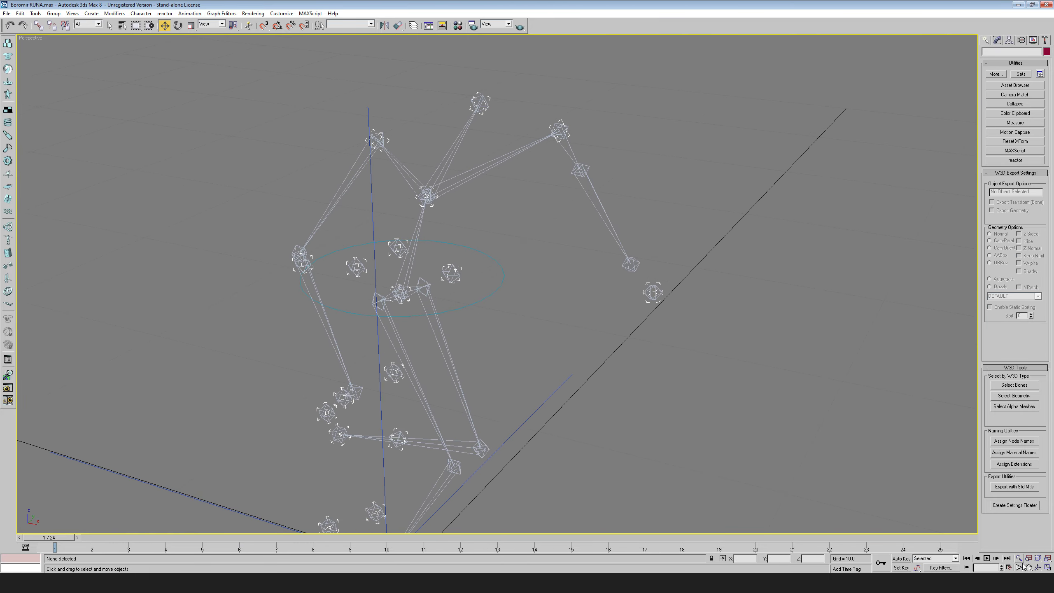
left_click(1038, 567)
left_click_drag(456, 282, 518, 306)
key("w")
left_click(505, 493)
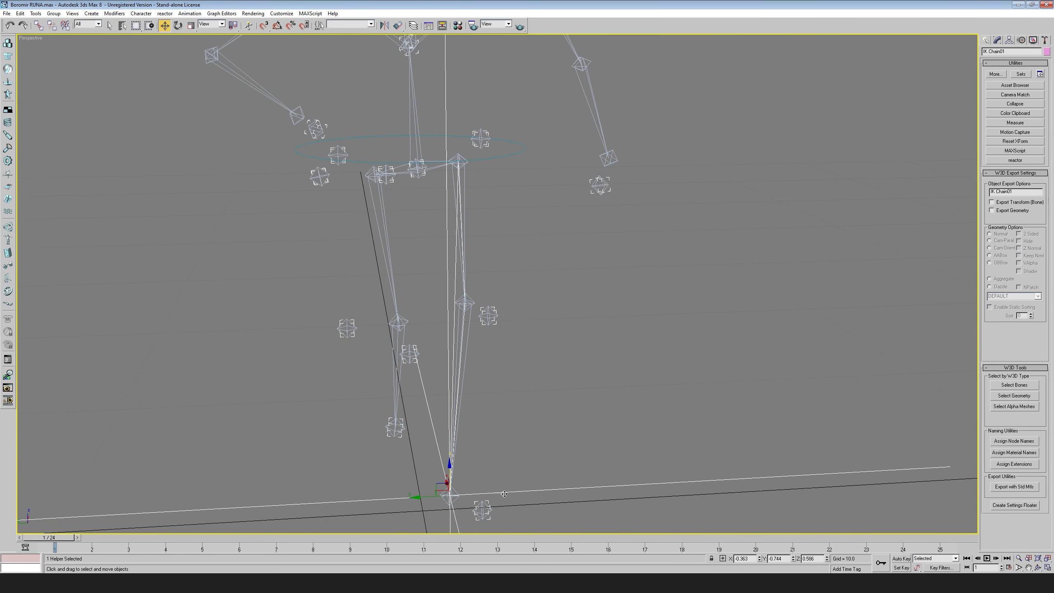
left_click(898, 560)
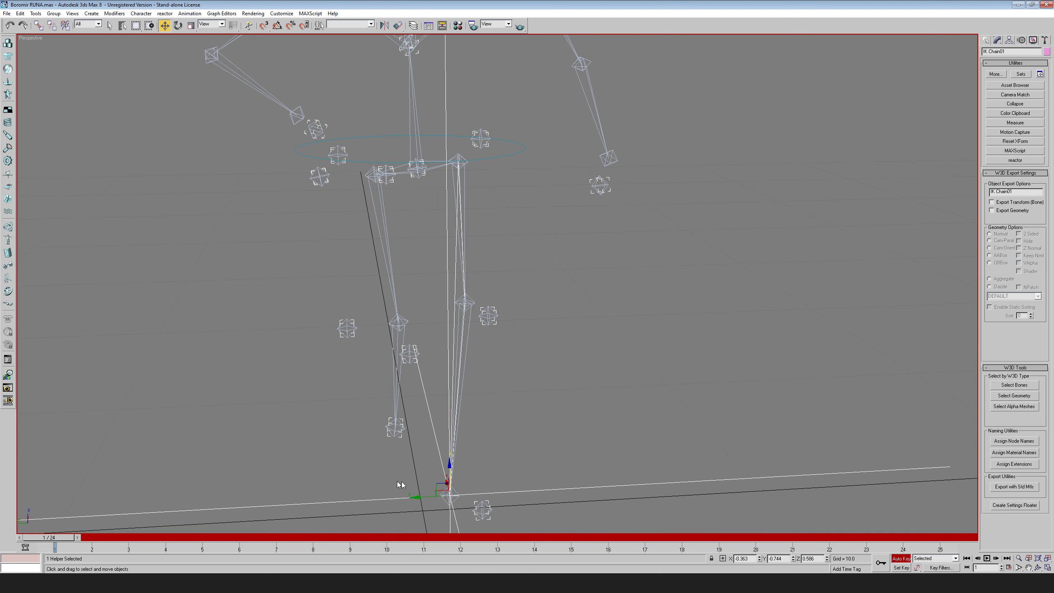
left_click_drag(417, 497, 486, 492)
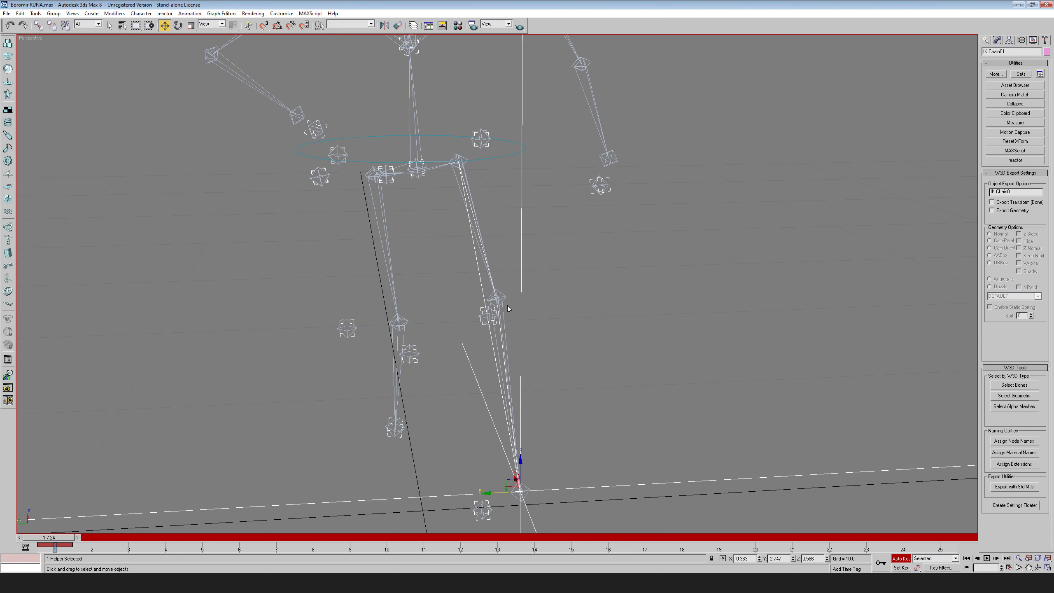
- Go to frame 10 and move the IK Chain01 goal sideways to about Y 0.45
left_click(1038, 567)
left_click_drag(583, 337, 552, 353)
key("w")
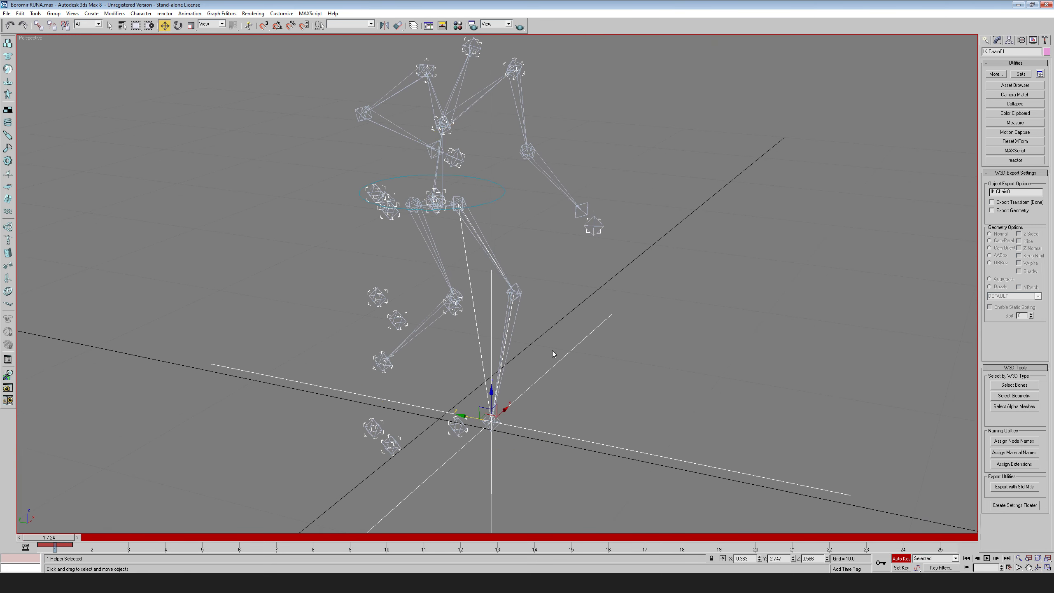
left_click_drag(54, 538, 381, 538)
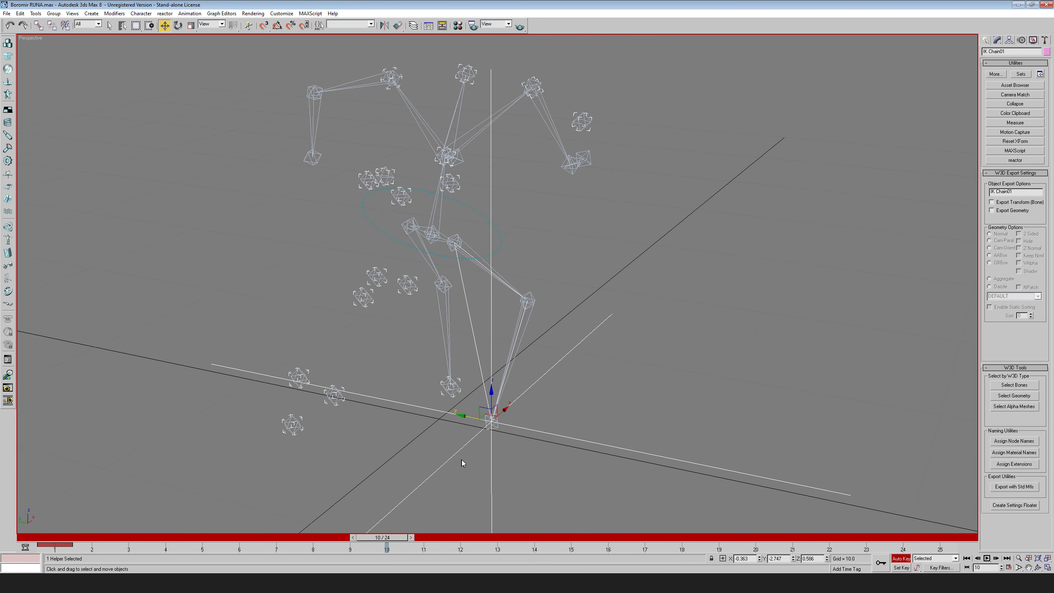
left_click_drag(466, 423, 400, 410)
left_click(1038, 567)
left_click_drag(560, 358, 477, 337)
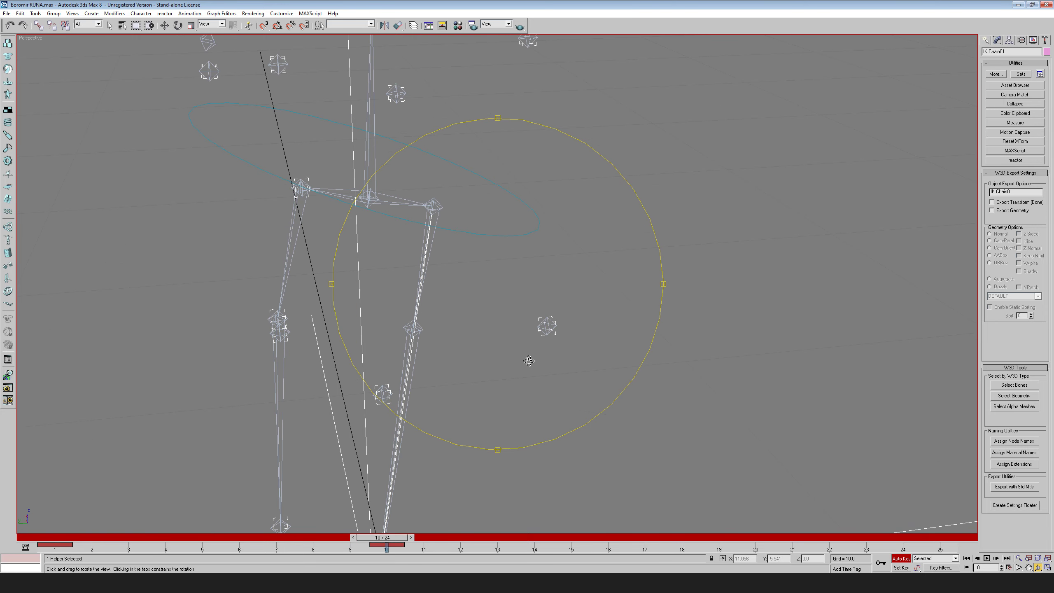
left_click_drag(499, 357, 484, 300)
right_click(493, 303)
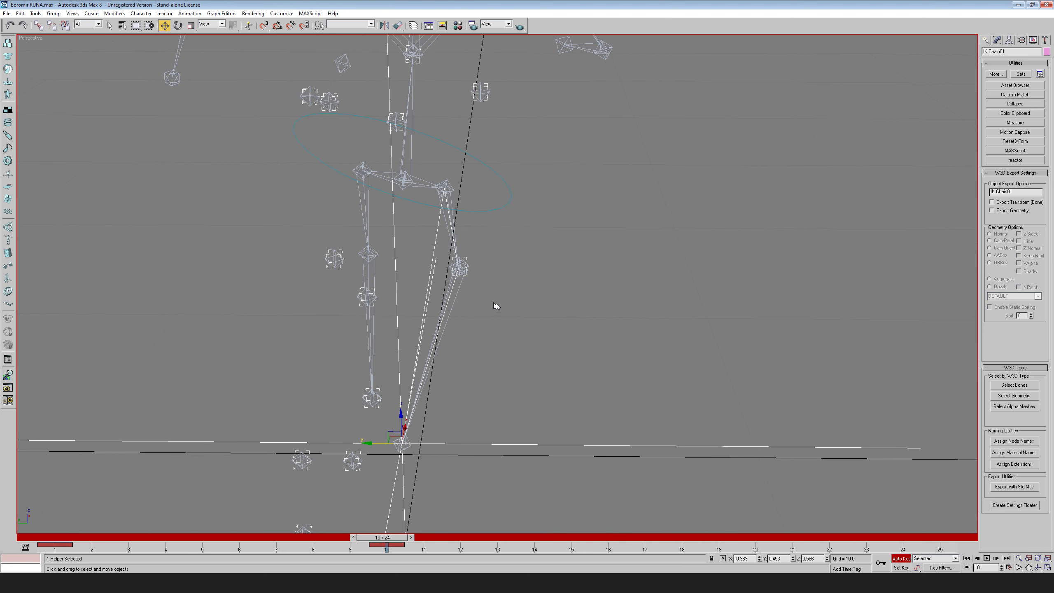
- Show the motion parameters of IK Chain01 and set its swivel angle to 1.0 at frame 10
left_click(1007, 39)
left_click(997, 41)
left_click(987, 41)
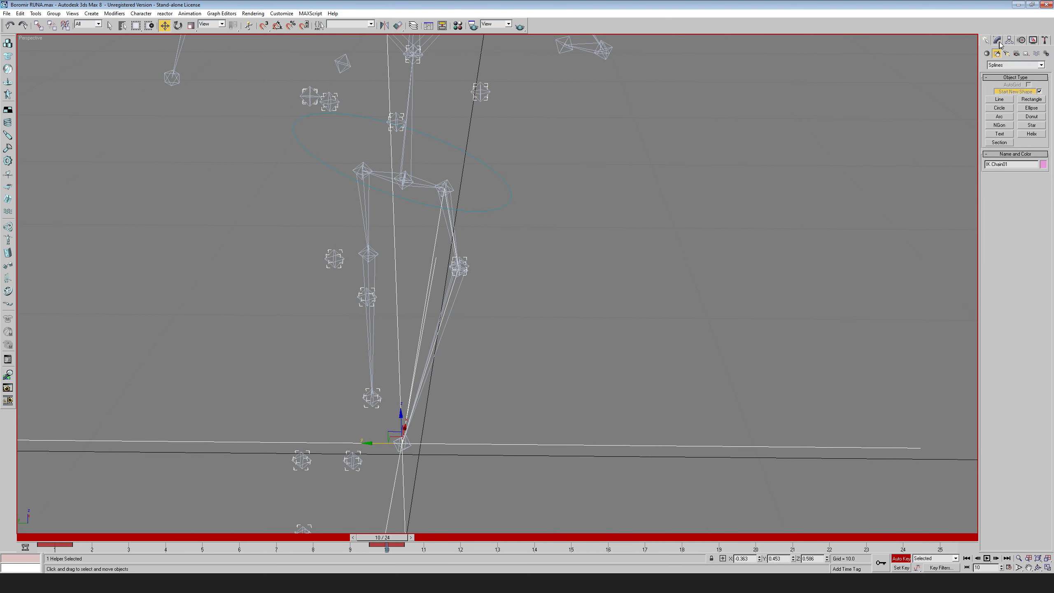
left_click(1021, 40)
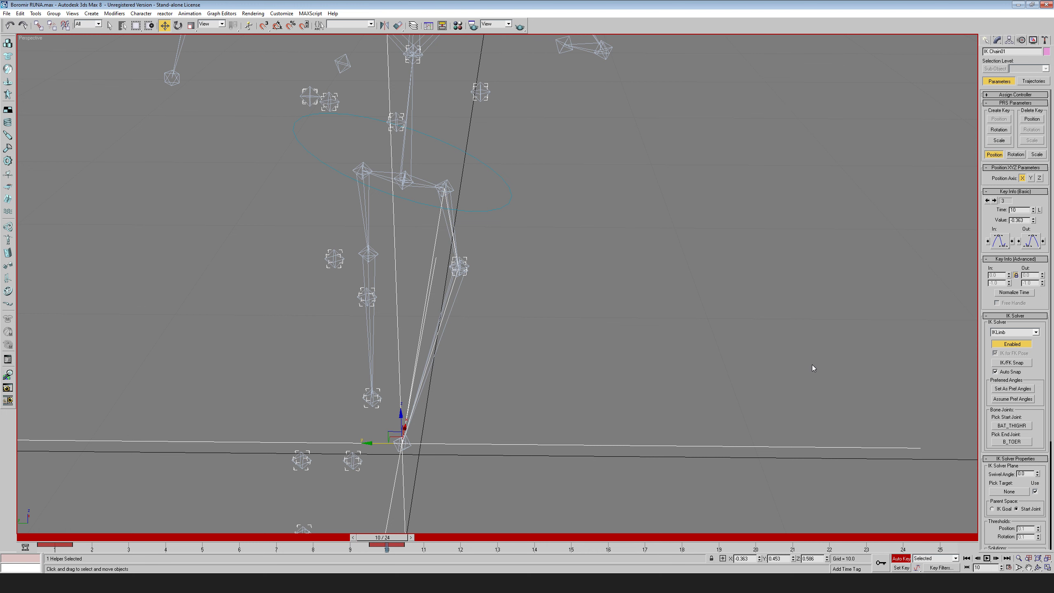
middle_click_drag(813, 365, 780, 340, "alt")
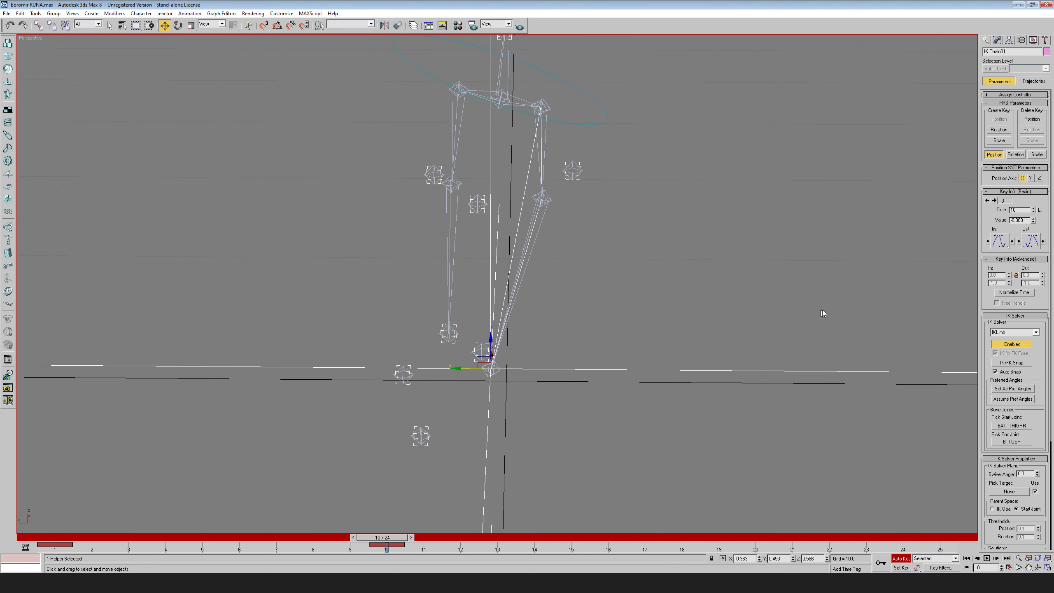
middle_click_drag(805, 299, 737, 308, "alt")
scroll(799, 306, "up", 2)
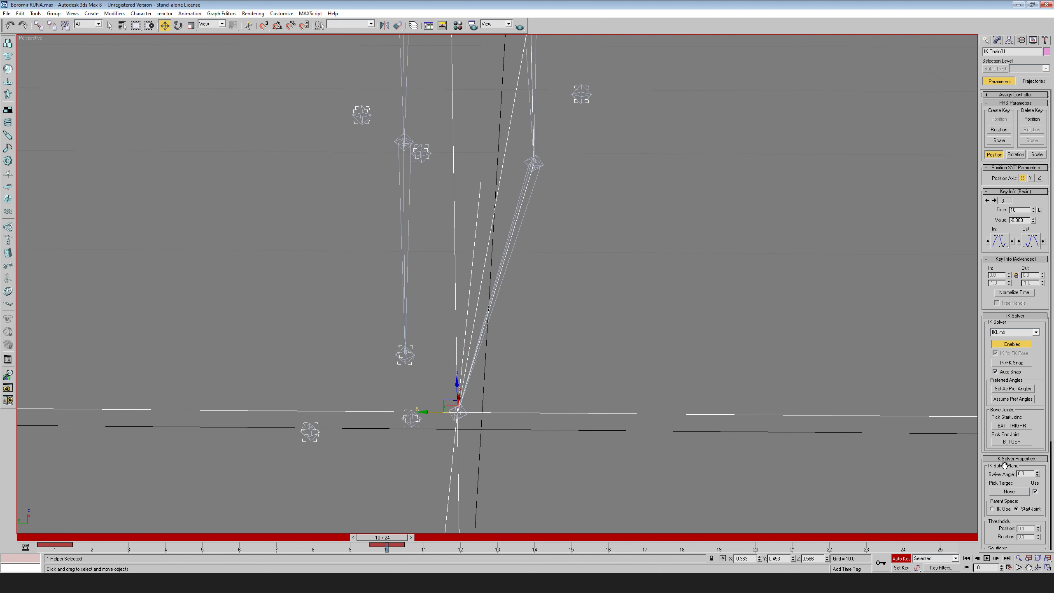
left_click(1038, 473)
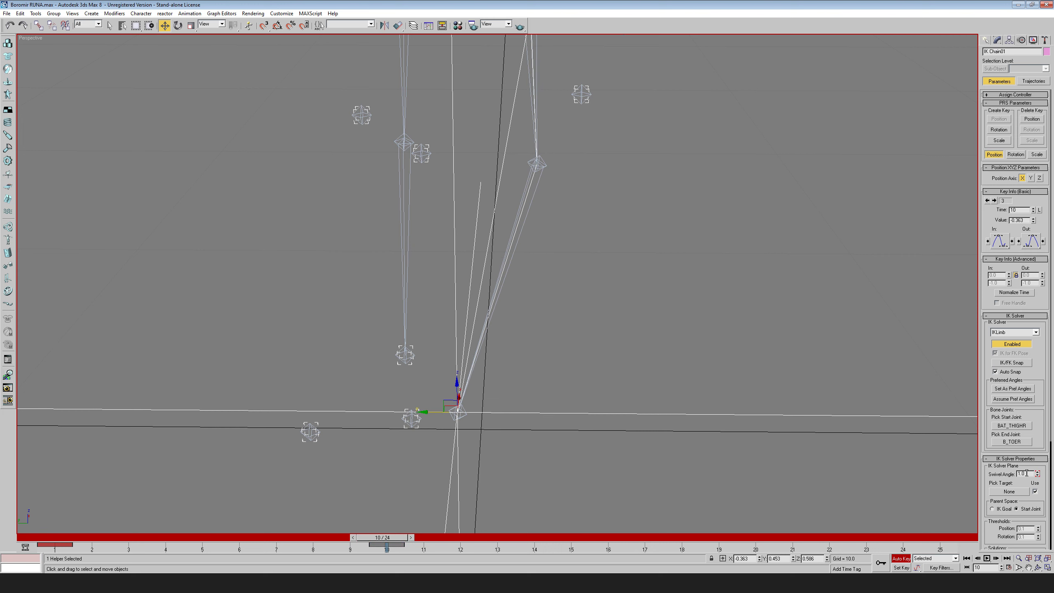
- Try a swivel angle of 22 on IK Chain01 at frame 10 and examine the right knee from several angles
left_click_drag(1038, 473, 1037, 473)
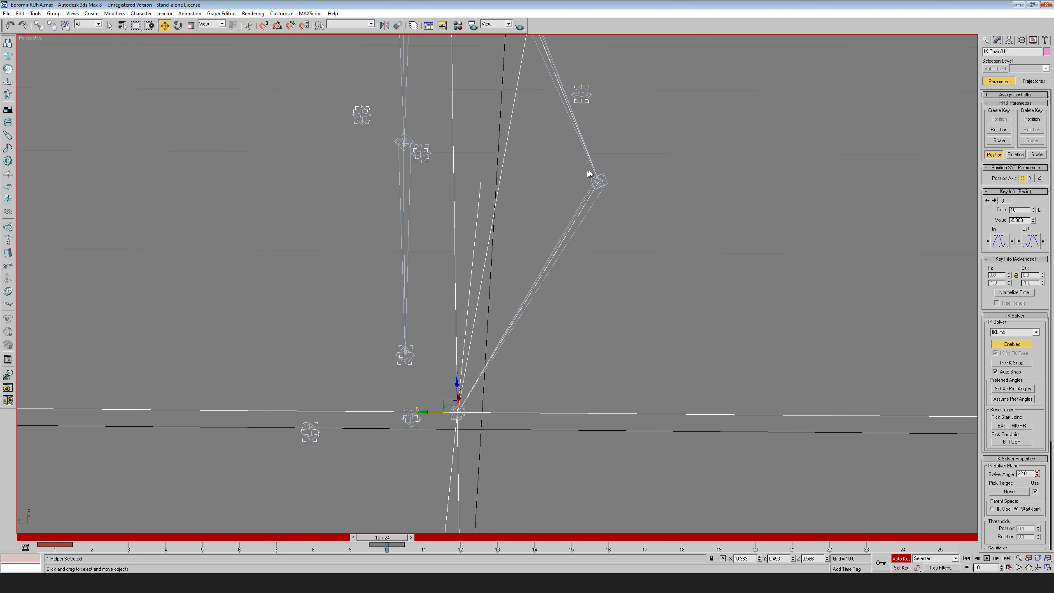
middle_click_drag(677, 183, 657, 266)
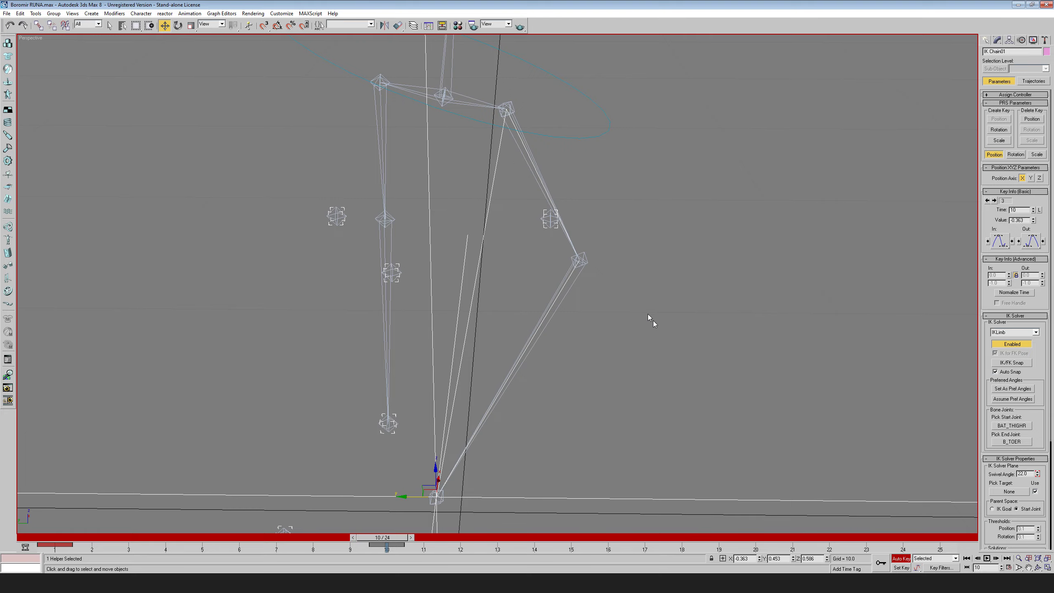
left_click(1037, 567)
left_click_drag(623, 345, 505, 348)
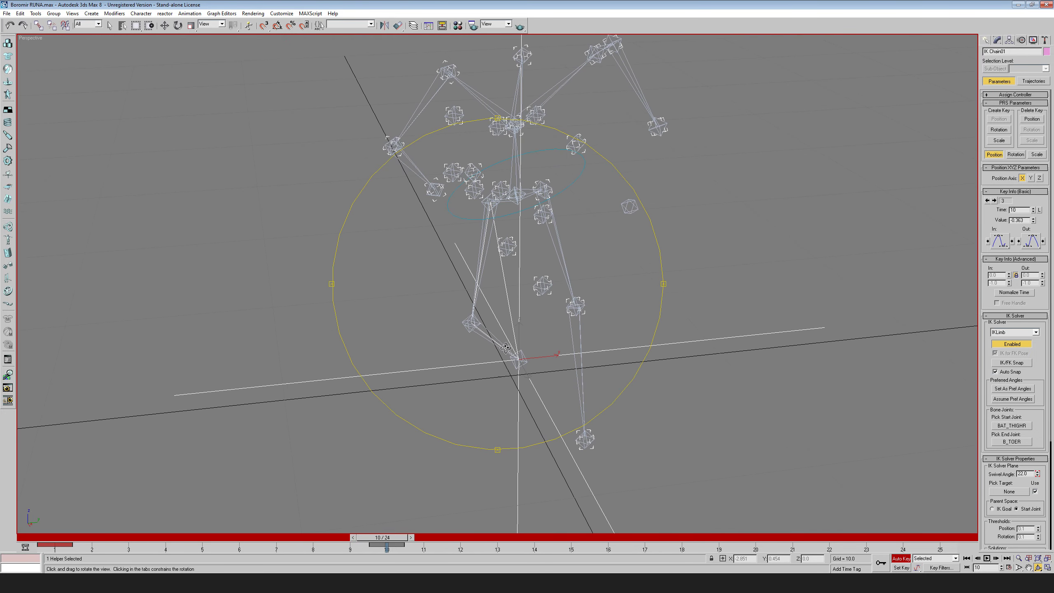
mouse_move(382, 537)
left_mouse_down()
mouse_move(33, 538)
mouse_move(397, 554)
mouse_move(376, 549)
left_mouse_up()
left_click_drag(489, 474, 528, 249)
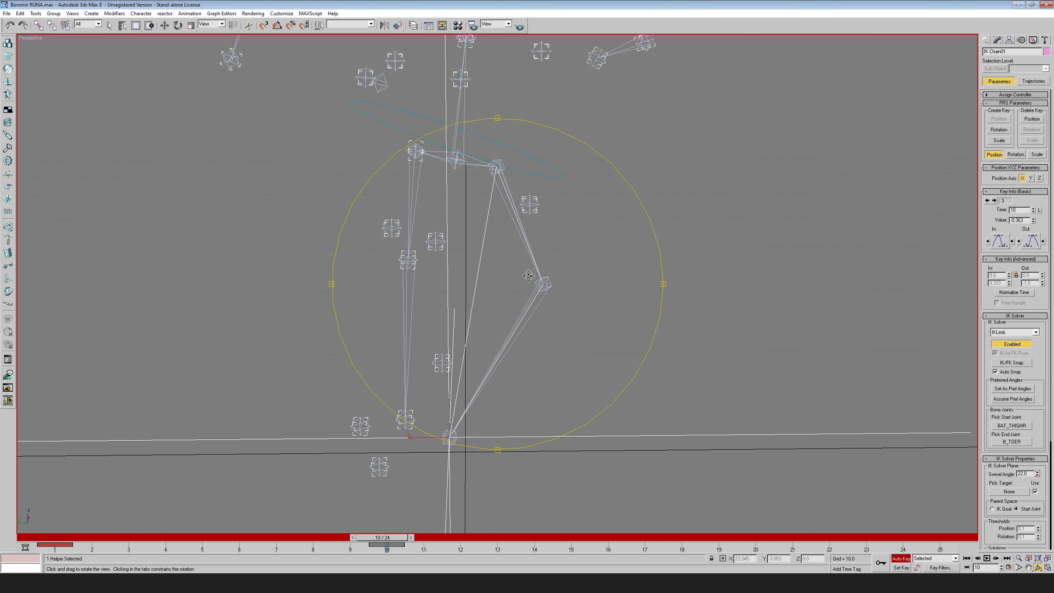
left_click_drag(565, 296, 552, 306)
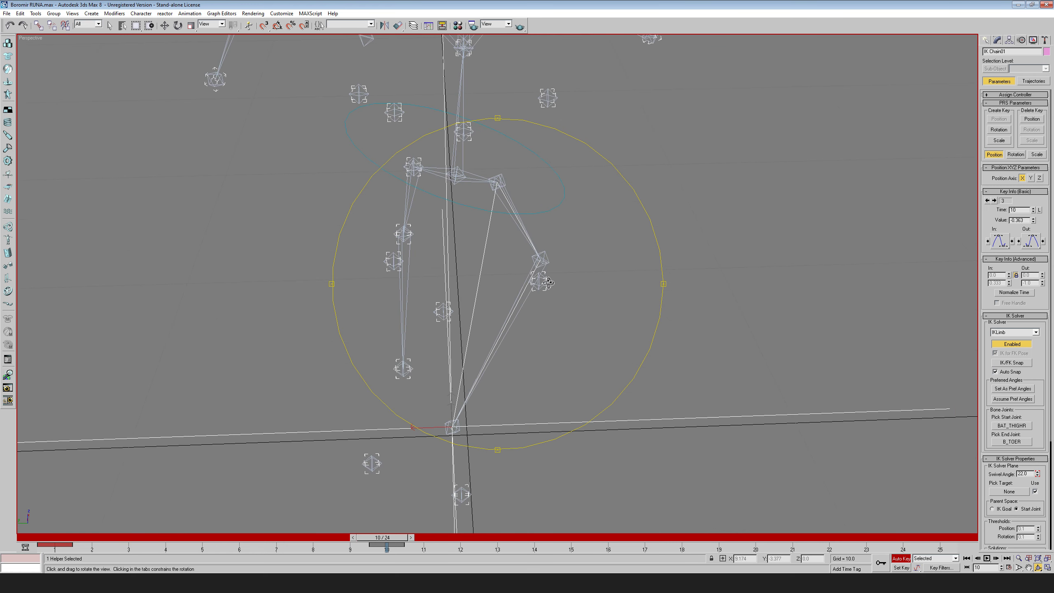
left_click_drag(464, 299, 607, 349)
left_click_drag(541, 472, 541, 341)
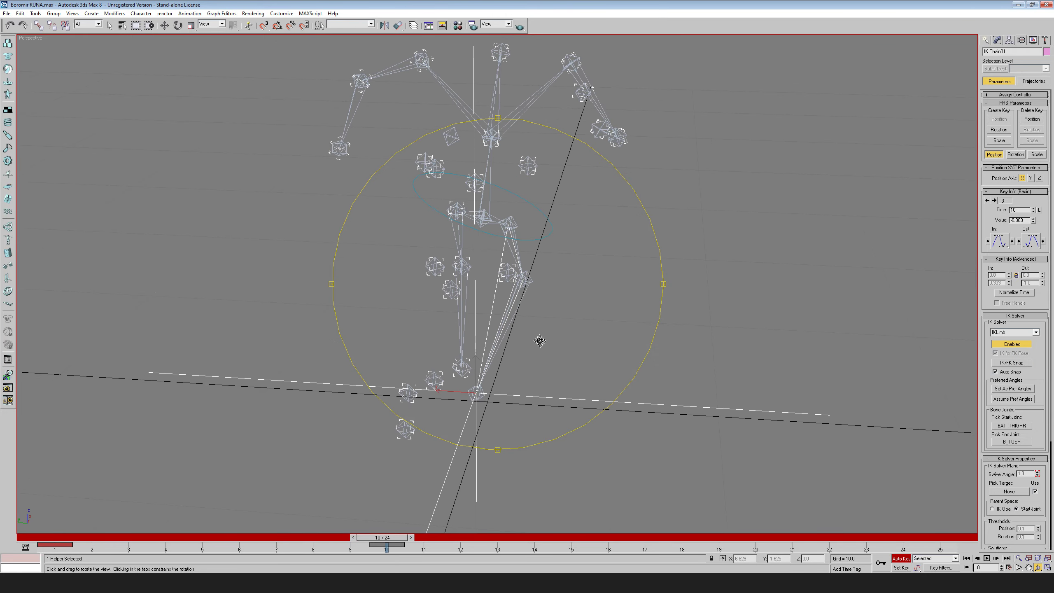
- Compare the right leg's pose at frame 1 and frame 10 from different viewing angles
left_click_drag(384, 538, 56, 529)
key("ctrl+r")
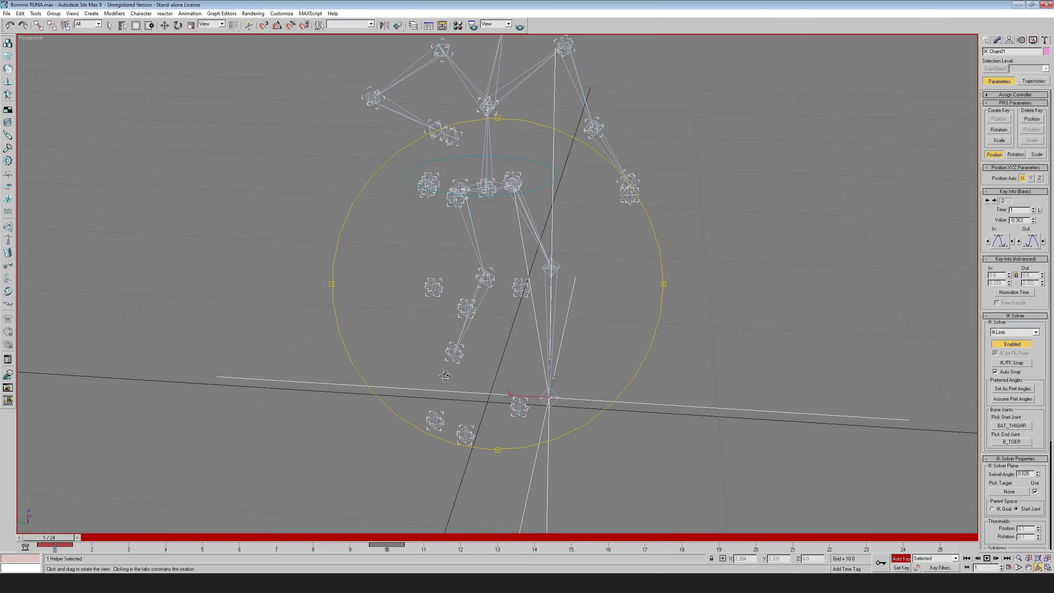
left_click_drag(567, 348, 521, 312)
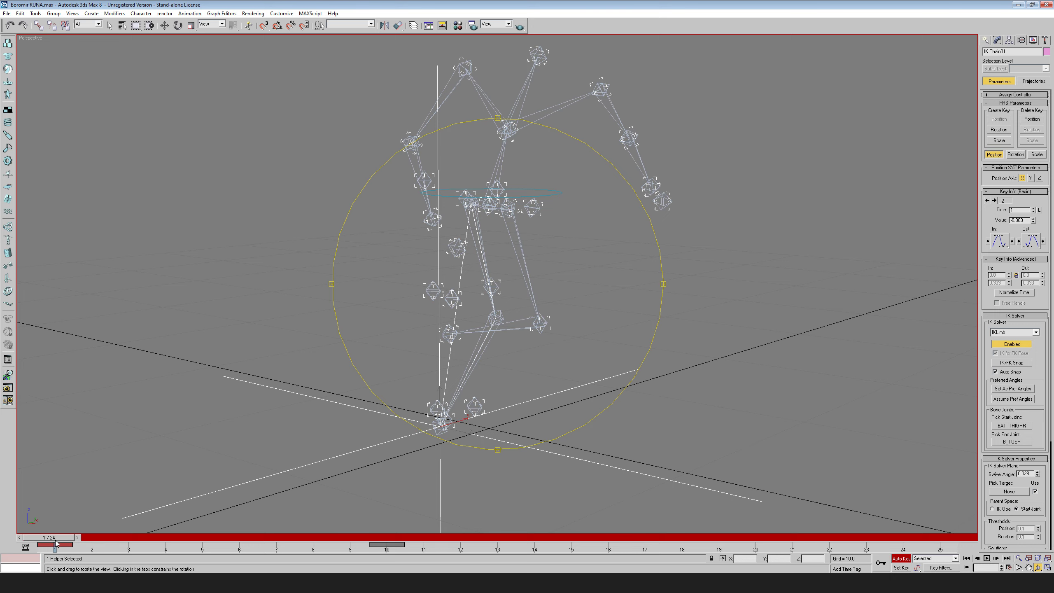
left_click_drag(56, 540, 399, 554)
key("ctrl+r")
left_click_drag(511, 246, 616, 235)
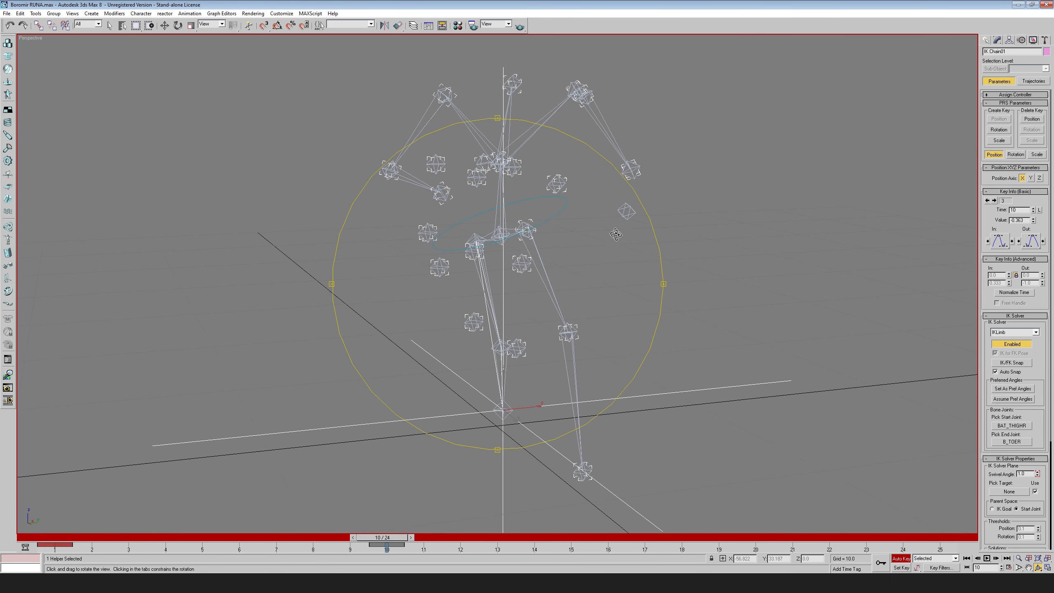
- Return to frame 1, examine the bent right leg from several angles and clear the selection
left_click_drag(382, 537, 37, 541)
key("ctrl+r")
left_click_drag(427, 309, 507, 297)
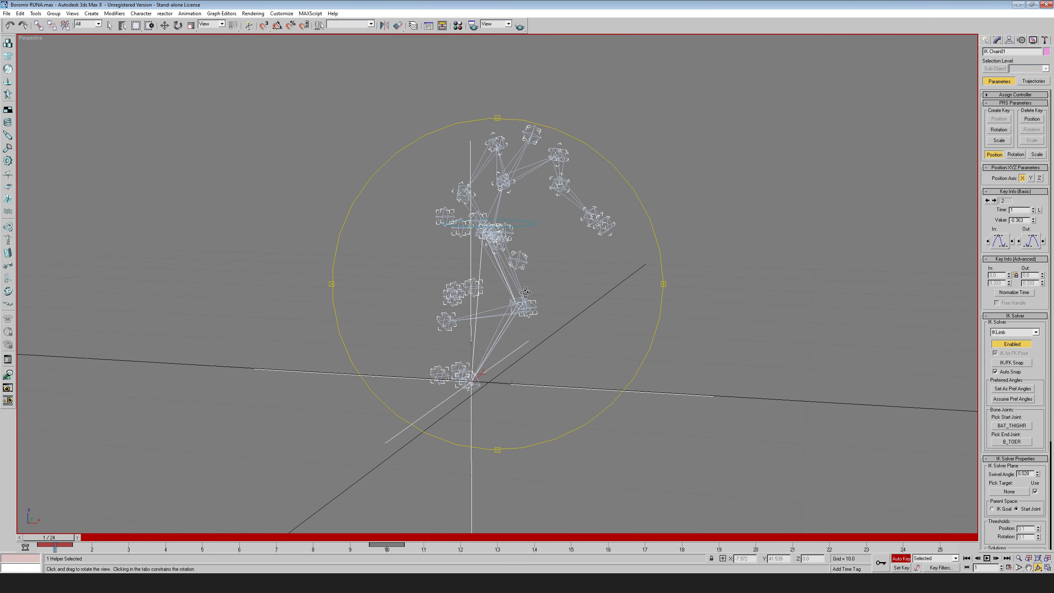
scroll(525, 293, "down", 3)
middle_click_drag(575, 301, 547, 307, "alt")
left_click(647, 303)
middle_click_drag(647, 303, 639, 316)
scroll(640, 316, "up", 3)
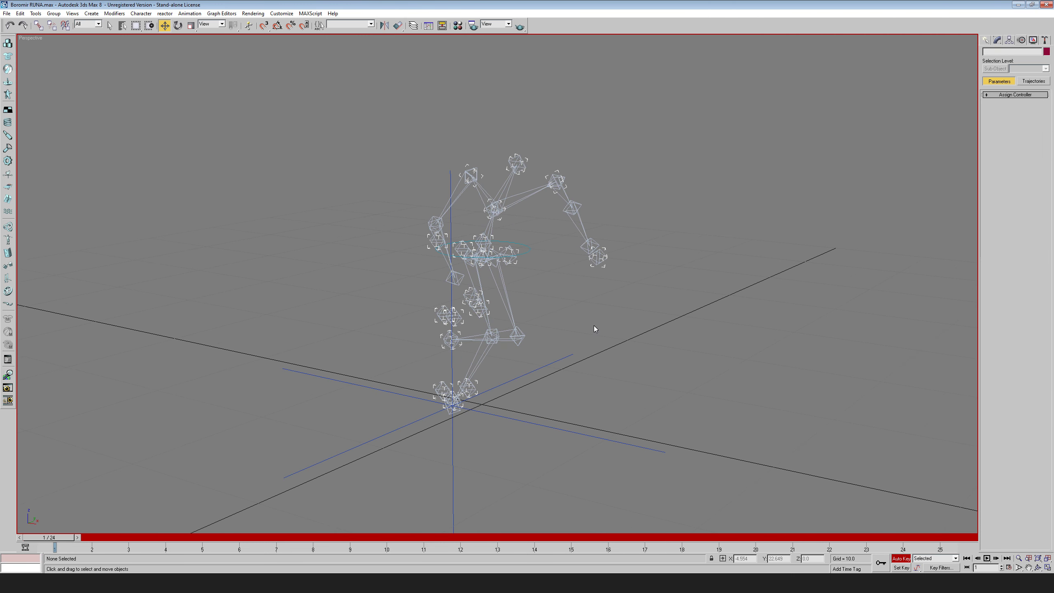
middle_click_drag(593, 326, 605, 332)
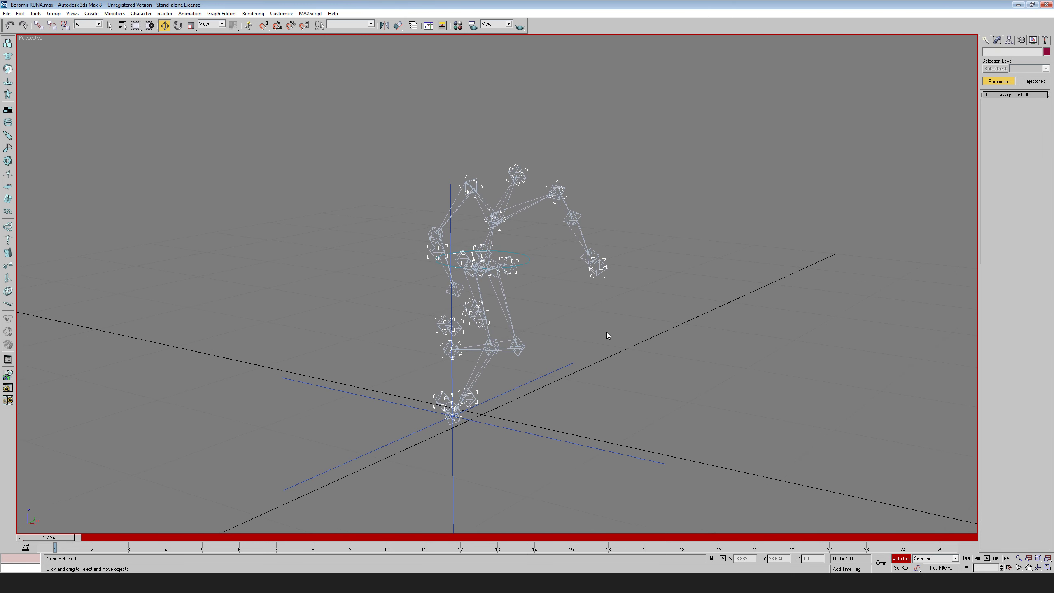
- Open the recent scene Mirkwood_Swordsman_Heavy_Formation_Walk.max without saving the changes to the current scene
left_click(7, 15)
mouse_move(47, 54)
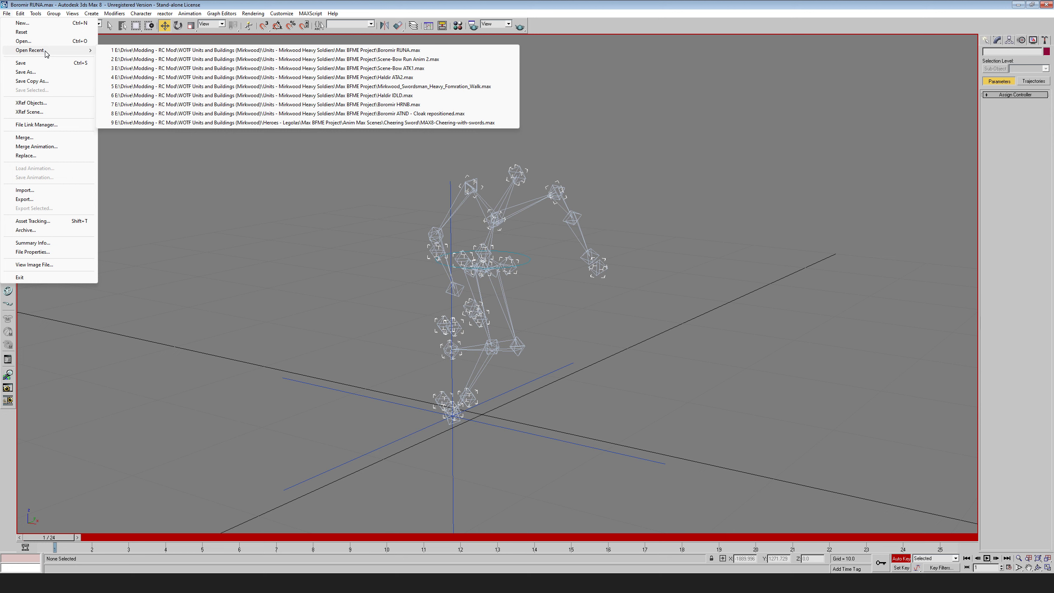
left_click(420, 87)
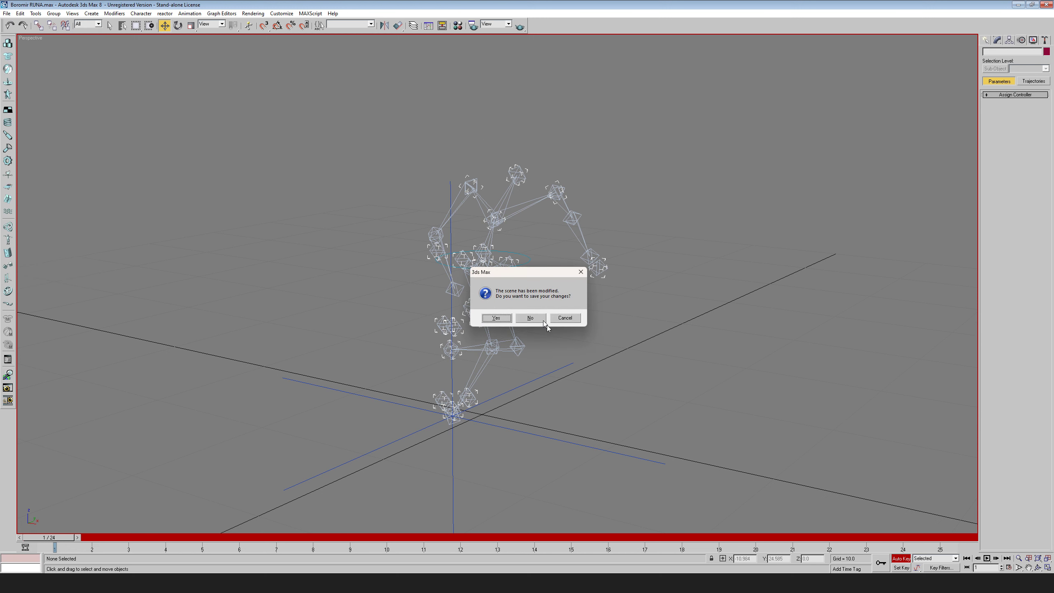
left_click(535, 315)
left_click(459, 336)
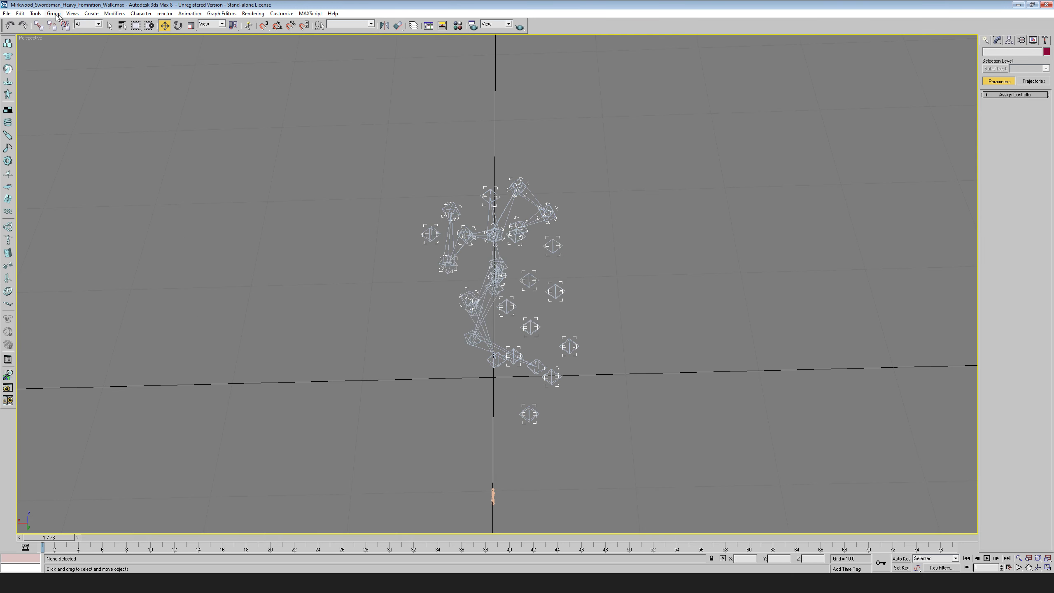
- Open the recent scene Scene-Bow Run Anim 2.max and view the archer's upper body and the green box from the side
left_click(6, 13)
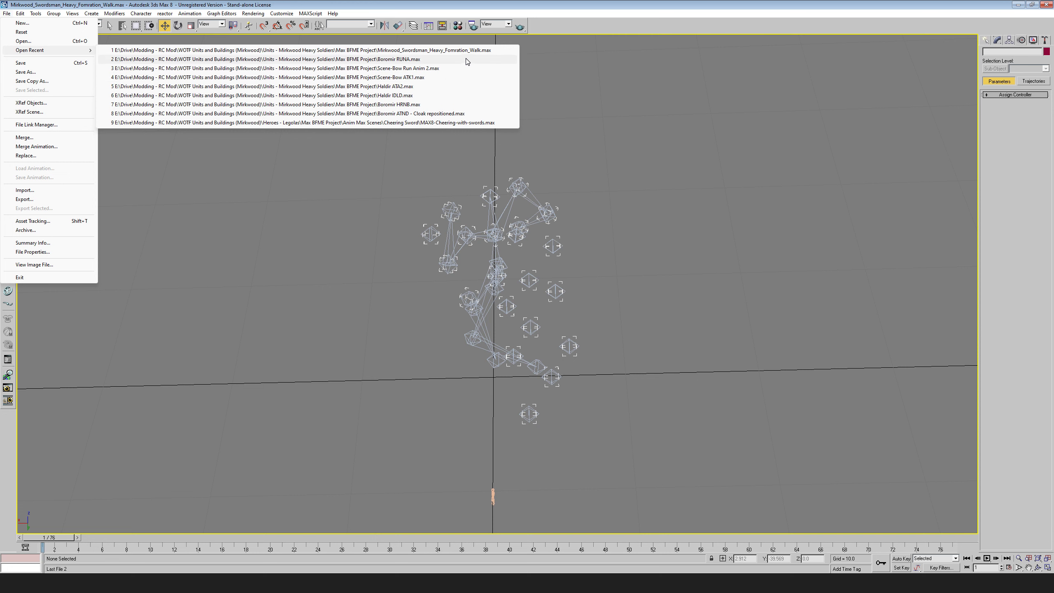
left_click(411, 68)
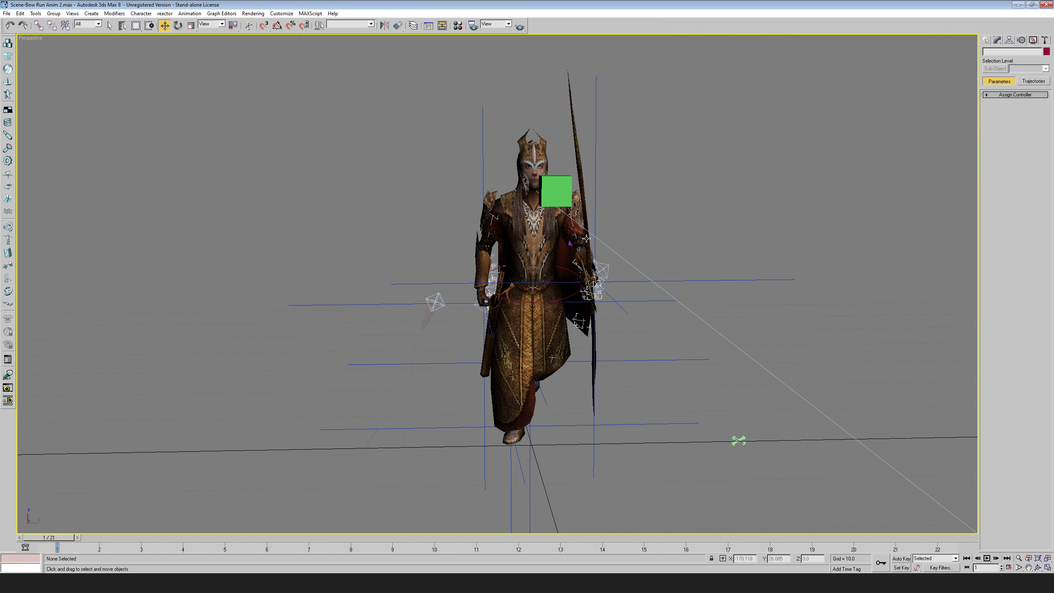
left_click(1038, 567)
left_click_drag(506, 249, 668, 282)
middle_click_drag(664, 274, 484, 339)
left_click_drag(485, 339, 531, 279)
scroll(531, 278, "up", 3)
middle_click_drag(531, 278, 504, 306)
right_click(504, 306)
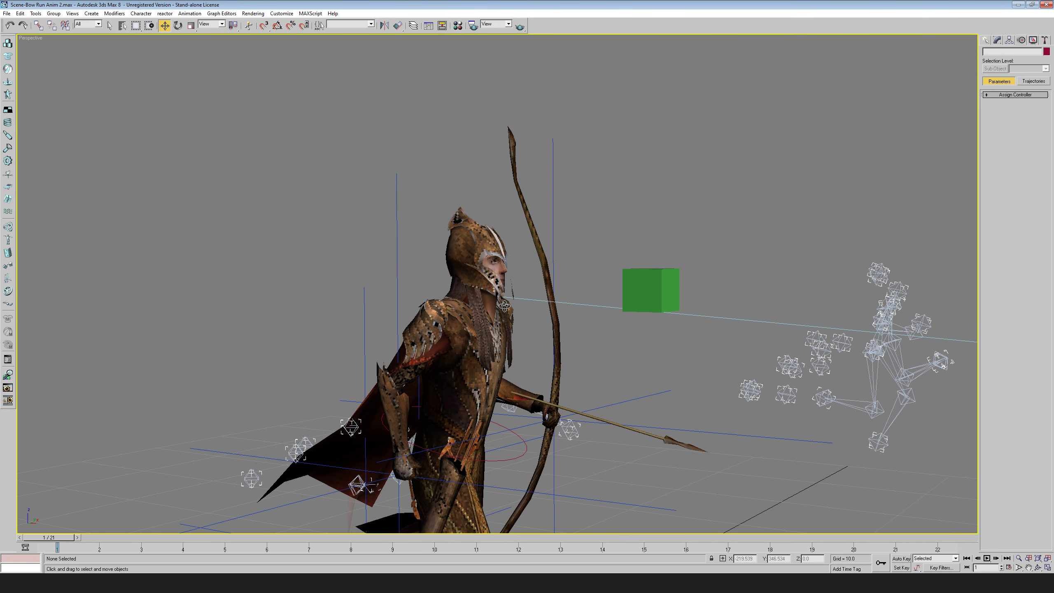
- Switch the perspective view to wireframe and select the BAT_HEAD bone inside the archer's head
right_click(29, 42)
left_click(215, 130)
left_click(986, 40)
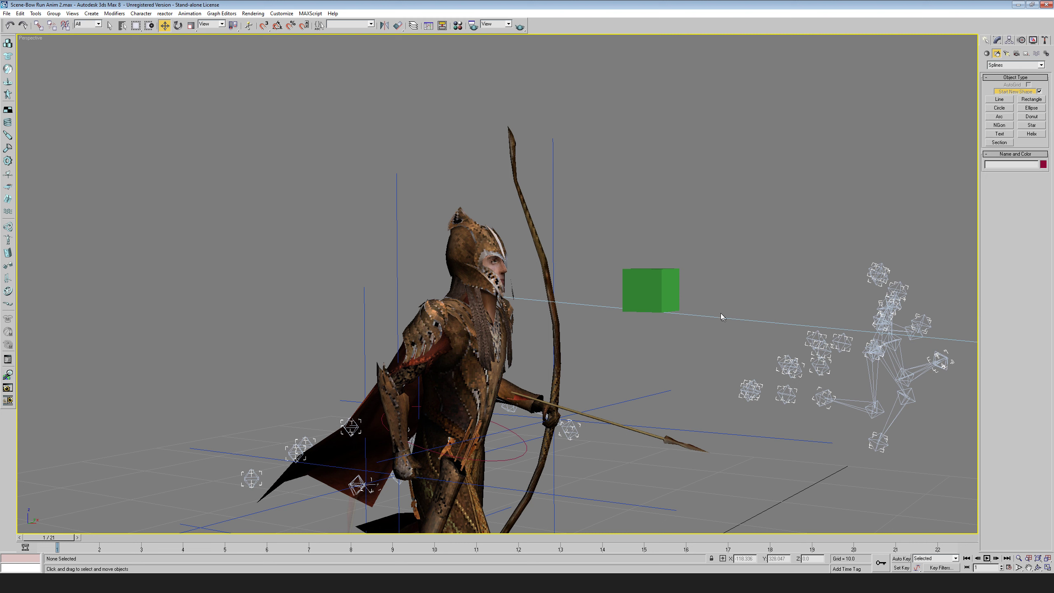
right_click(29, 42)
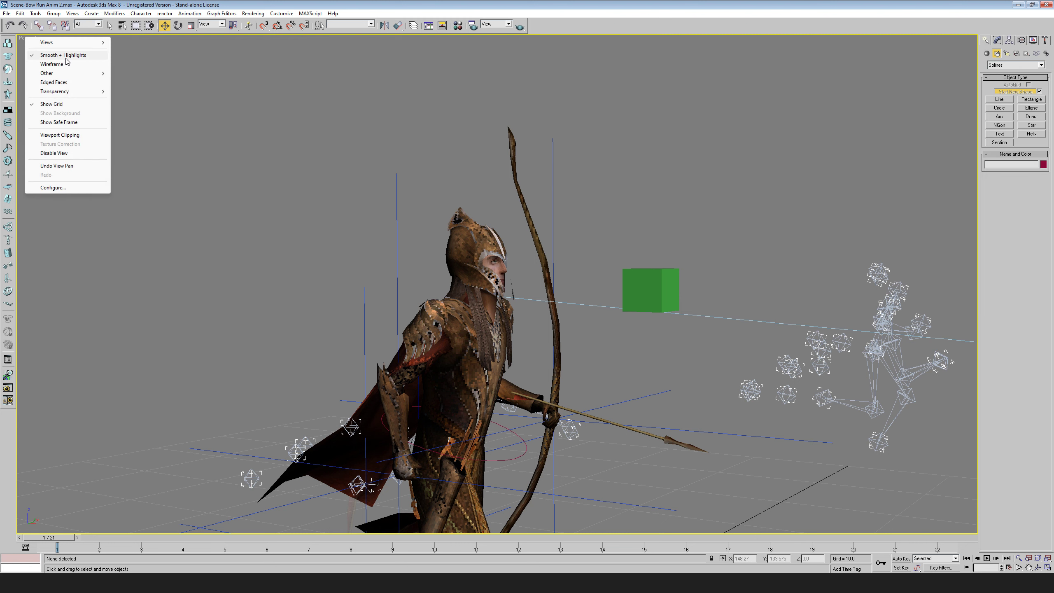
left_click(52, 64)
left_click(473, 272)
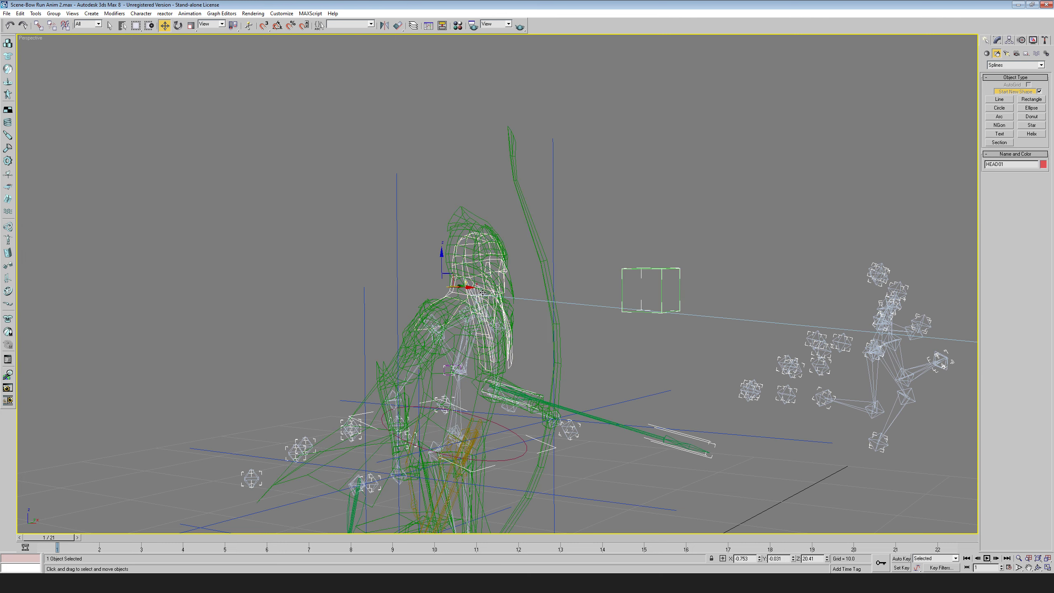
scroll(525, 259, "up", 3)
scroll(525, 260, "up", 5)
left_click(253, 176)
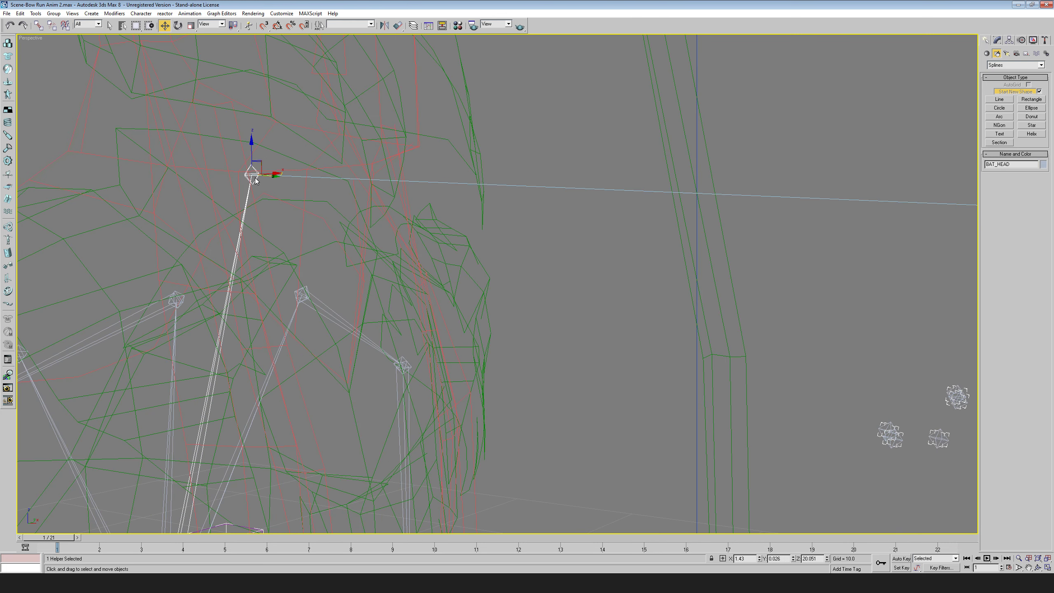
- Look through BAT_HEAD's hierarchy, motion and display settings and trace the line leading from the head to the box
left_click(1008, 41)
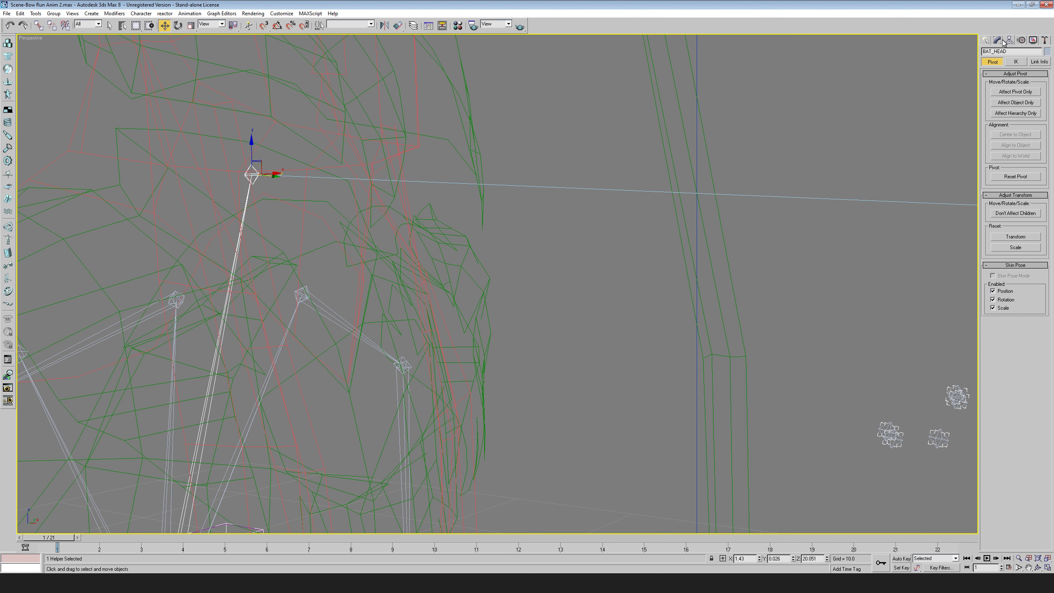
left_click(1021, 40)
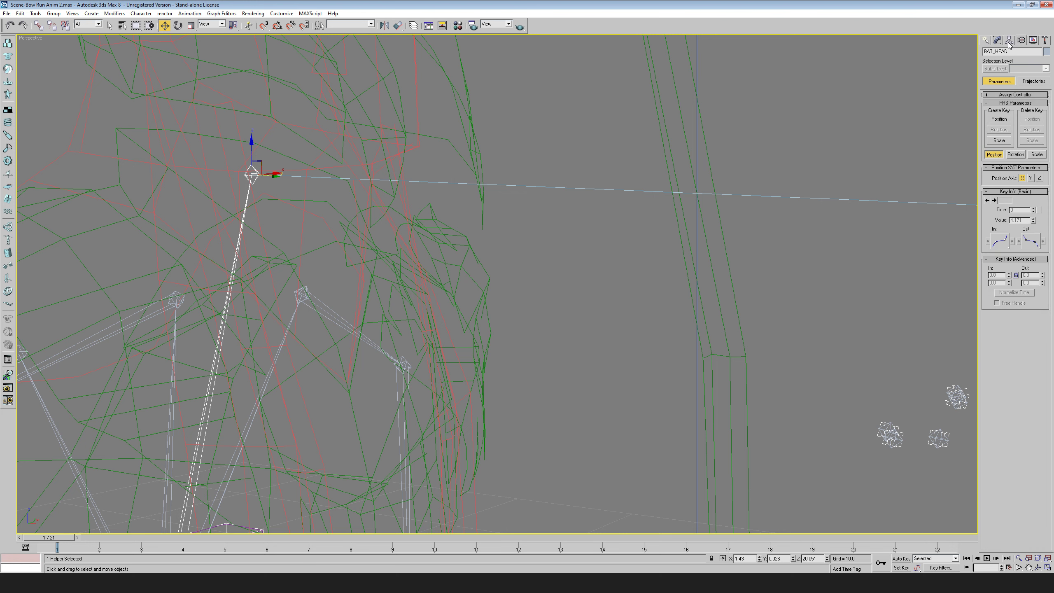
left_click(1008, 43)
left_click(1020, 43)
left_click(1029, 43)
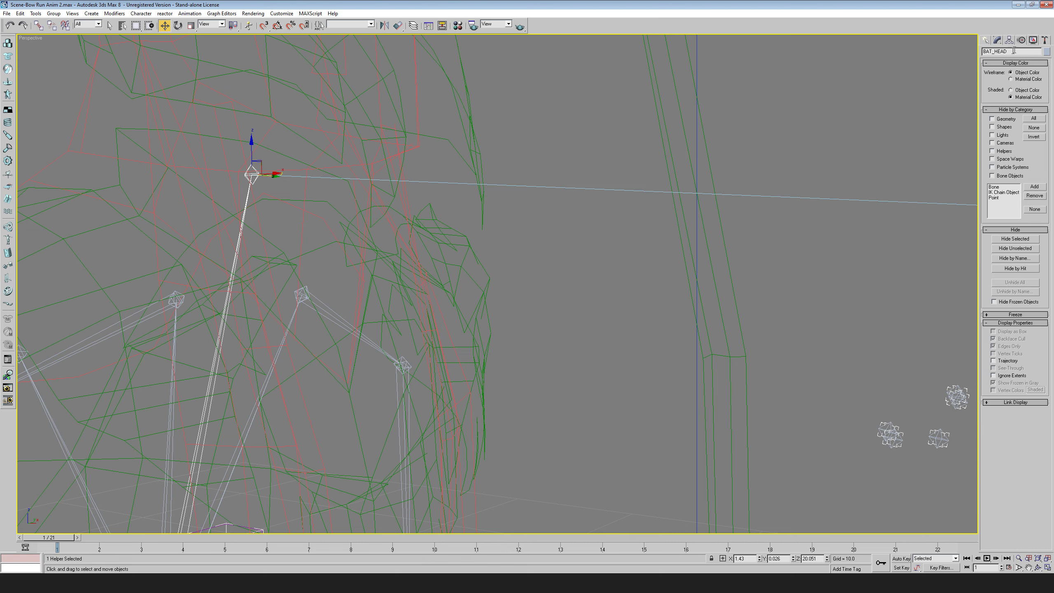
middle_click_drag(701, 200, 499, 216)
left_click(650, 282)
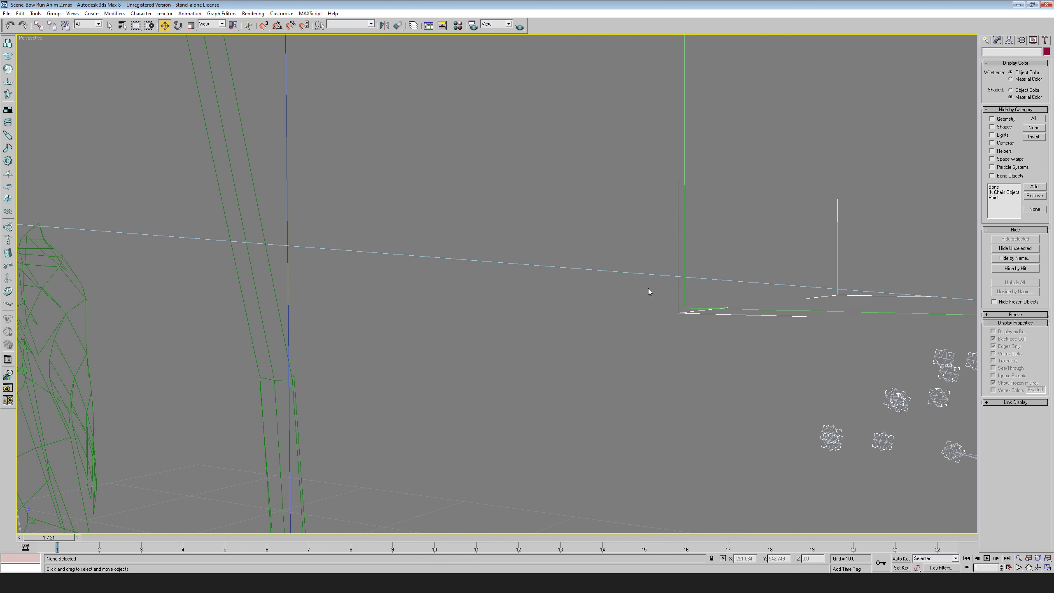
scroll(649, 290, "down", 3)
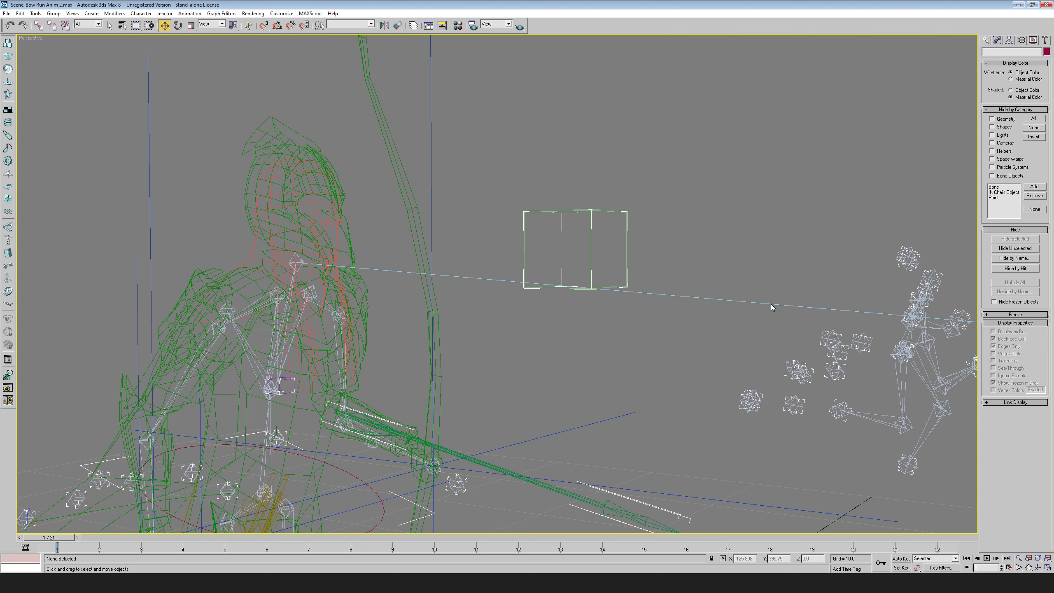
- Show BAT_HEAD's assigned motion controllers and expand its position and rotation tracks
left_click(1009, 40)
left_click(1021, 41)
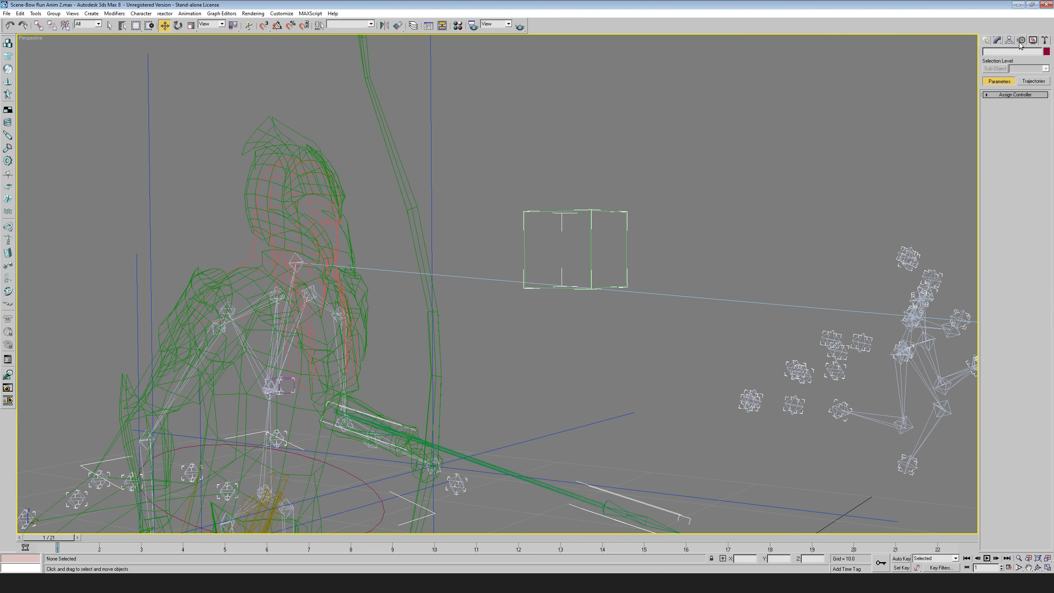
scroll(303, 274, "up", 4)
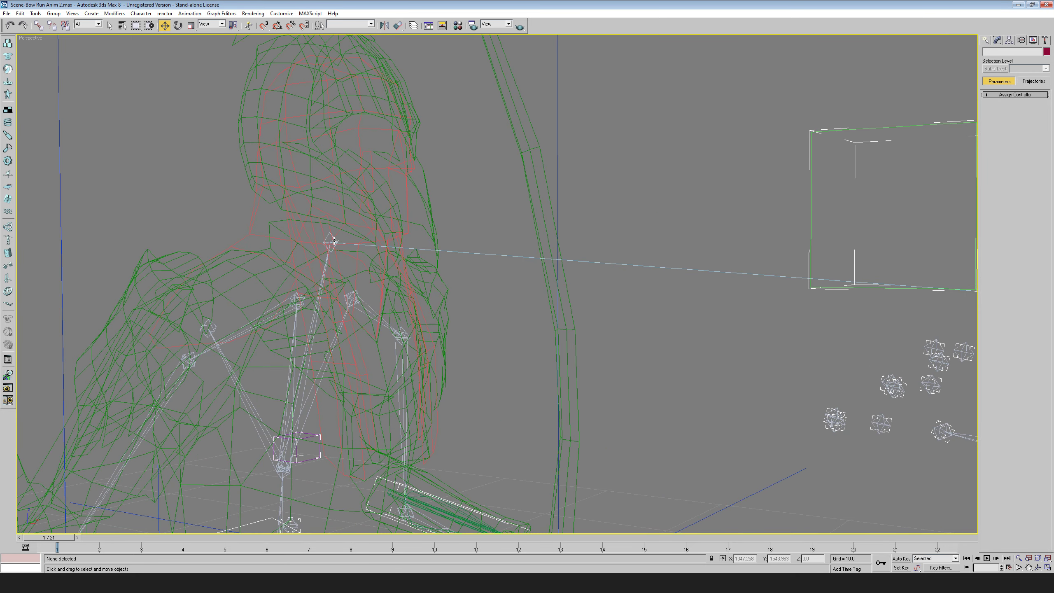
left_click(334, 241)
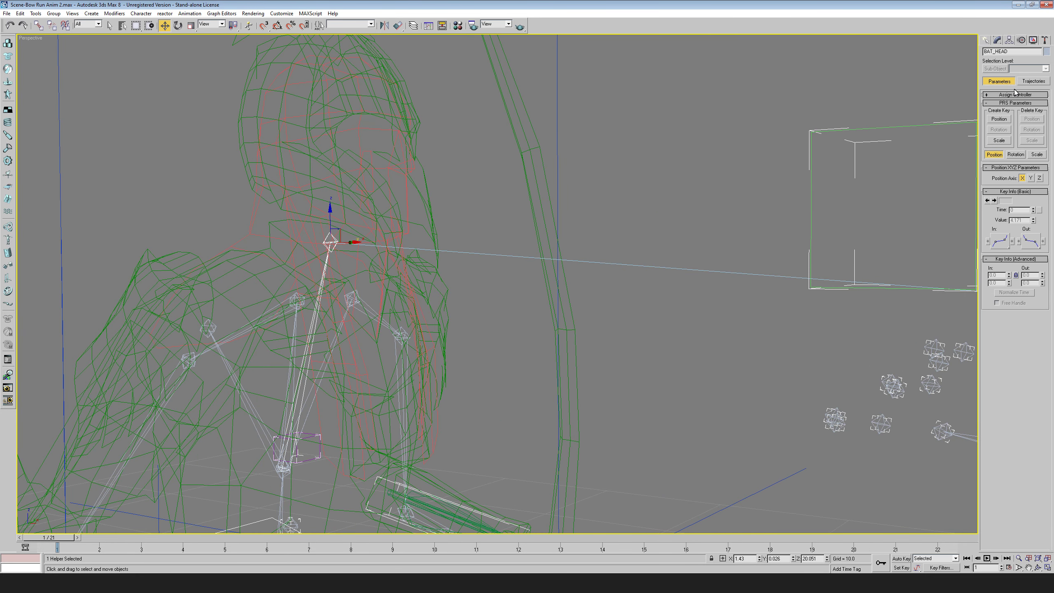
left_click(987, 95)
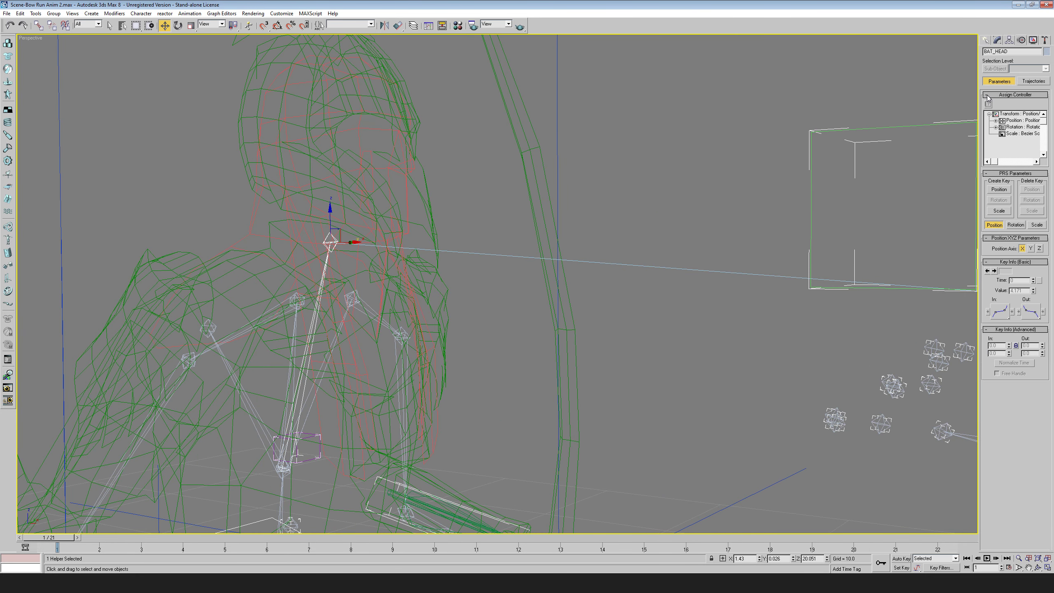
left_click(996, 121)
left_click(997, 147)
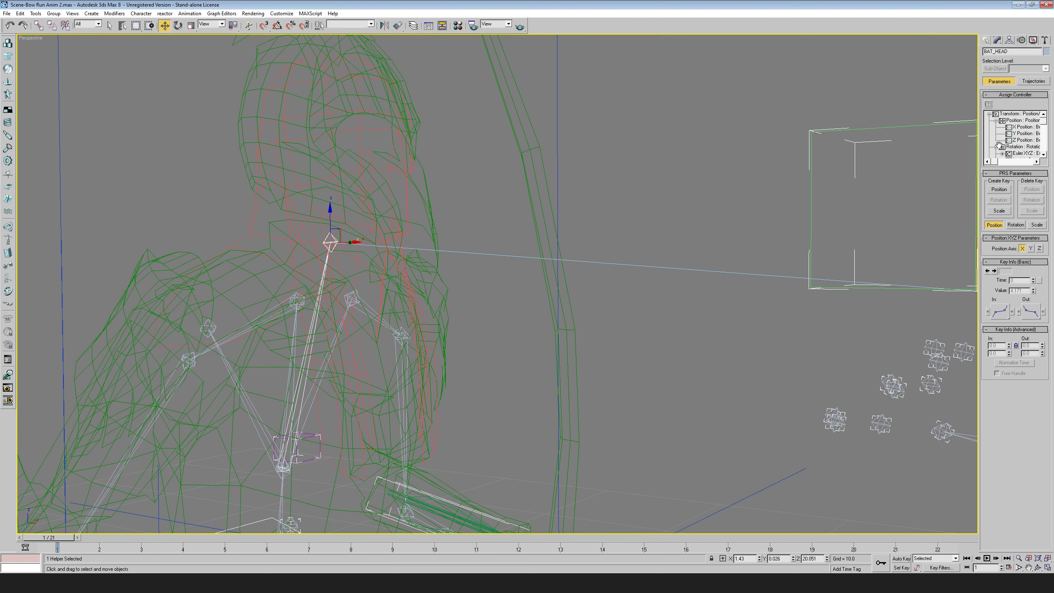
left_click_drag(1047, 129, 1048, 133)
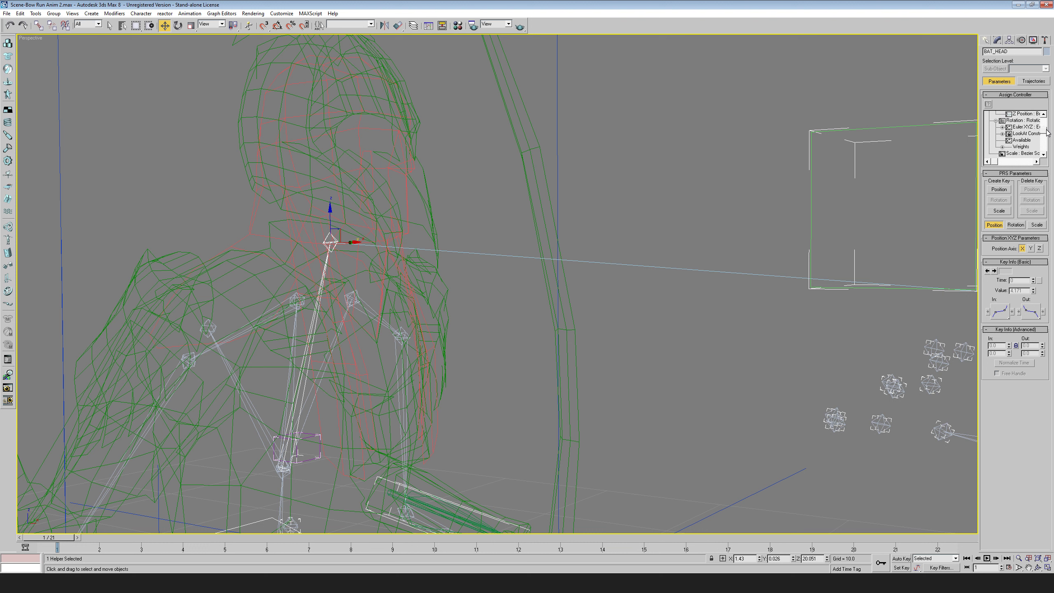
- Expand BAT_HEAD's LookAt Constraint and bring up the options of its LookAt Weight track
left_click(1018, 134)
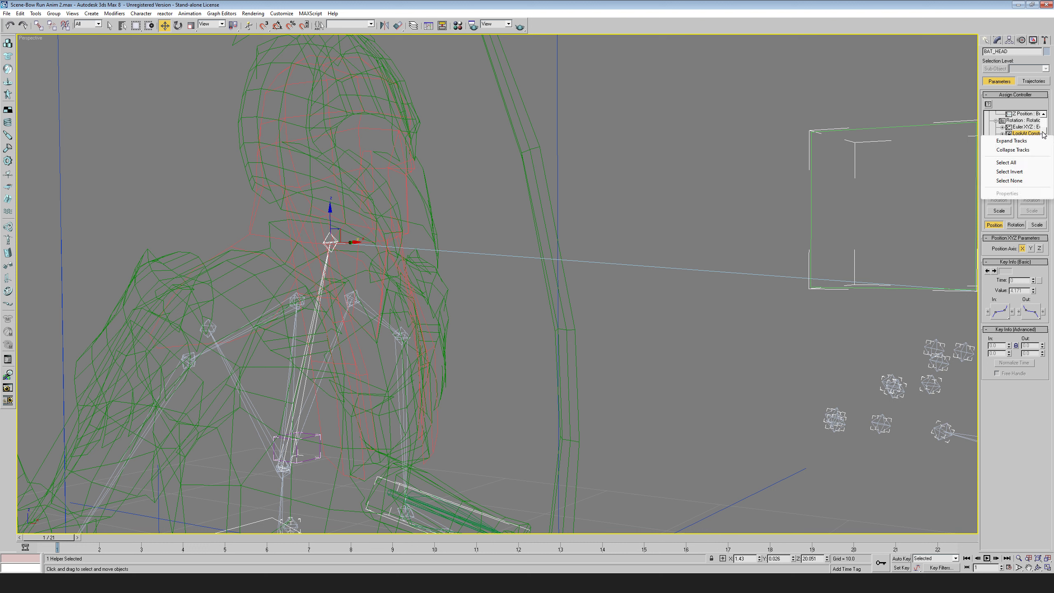
left_click(1035, 135)
left_click(1003, 134)
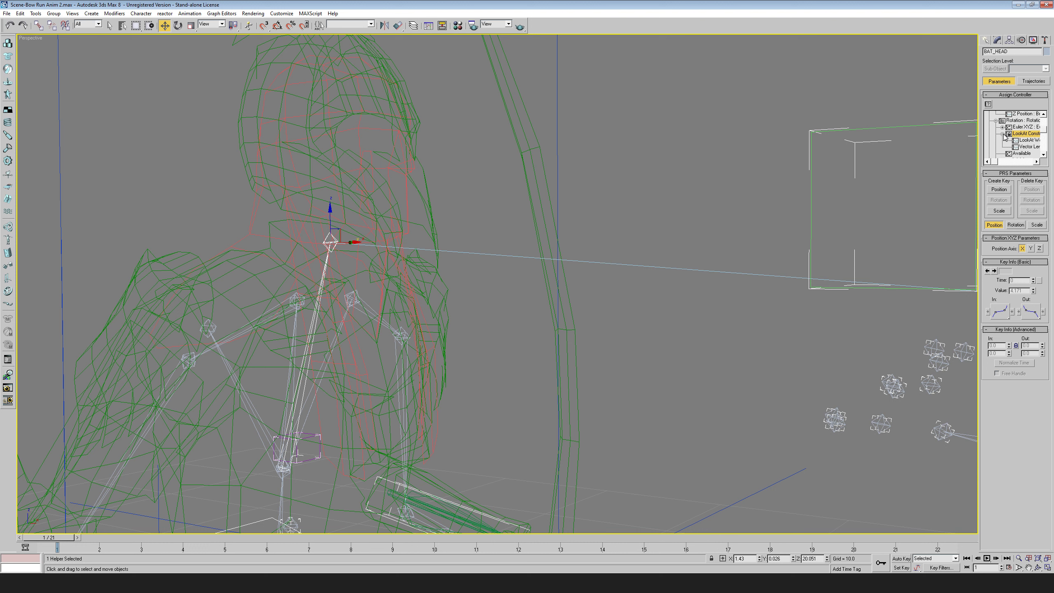
left_click(1029, 141)
right_click(1030, 142)
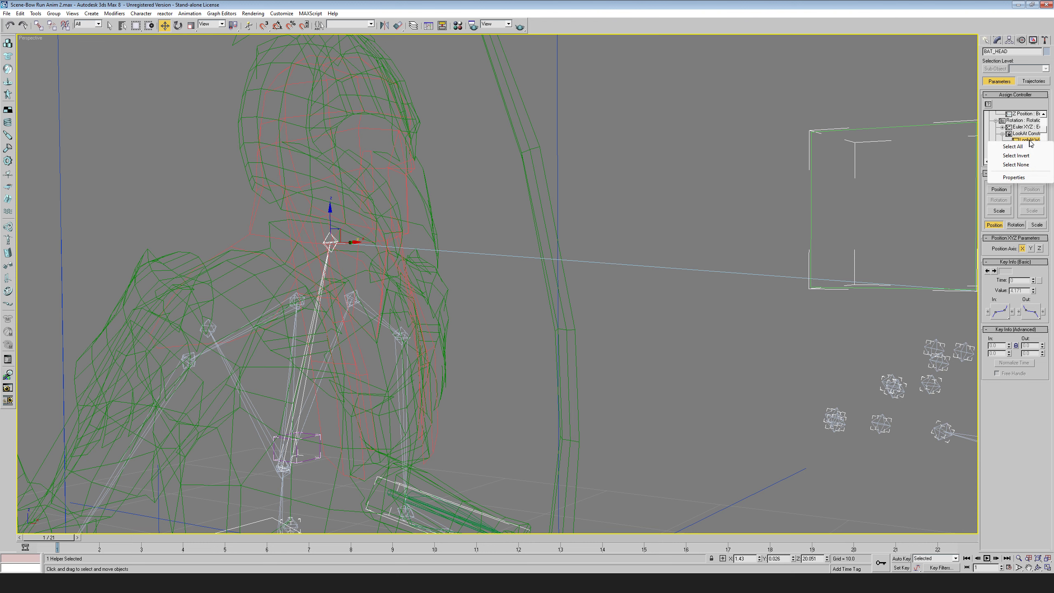
- Try to delete the LookAt Weight track from BAT_HEAD's controller list, and undo the deletion
left_click(1030, 140)
key("Delete")
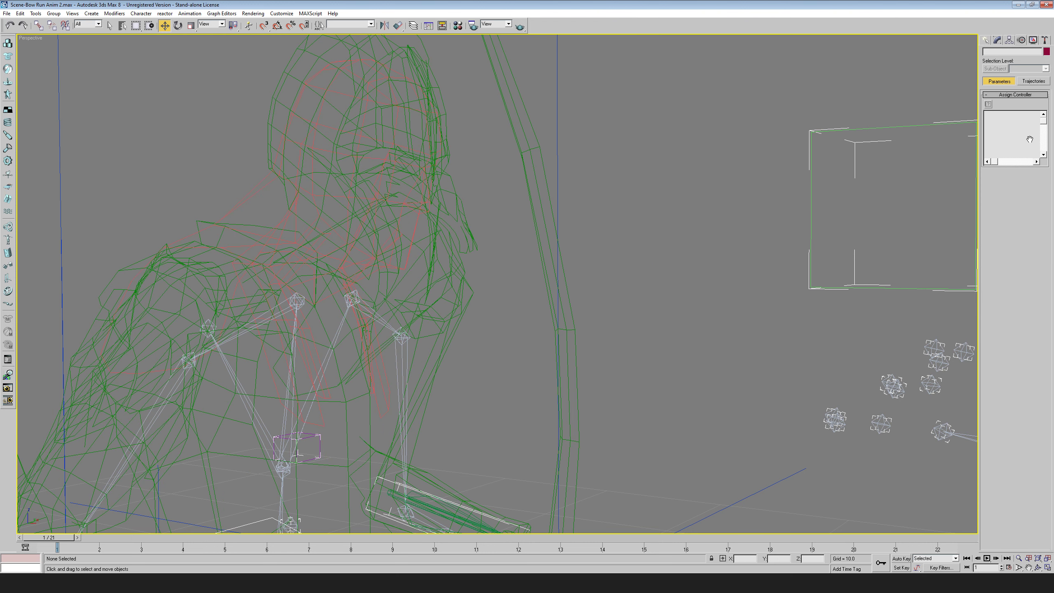
scroll(583, 258, "down", 4)
key("ctrl+z")
scroll(547, 291, "down", 4)
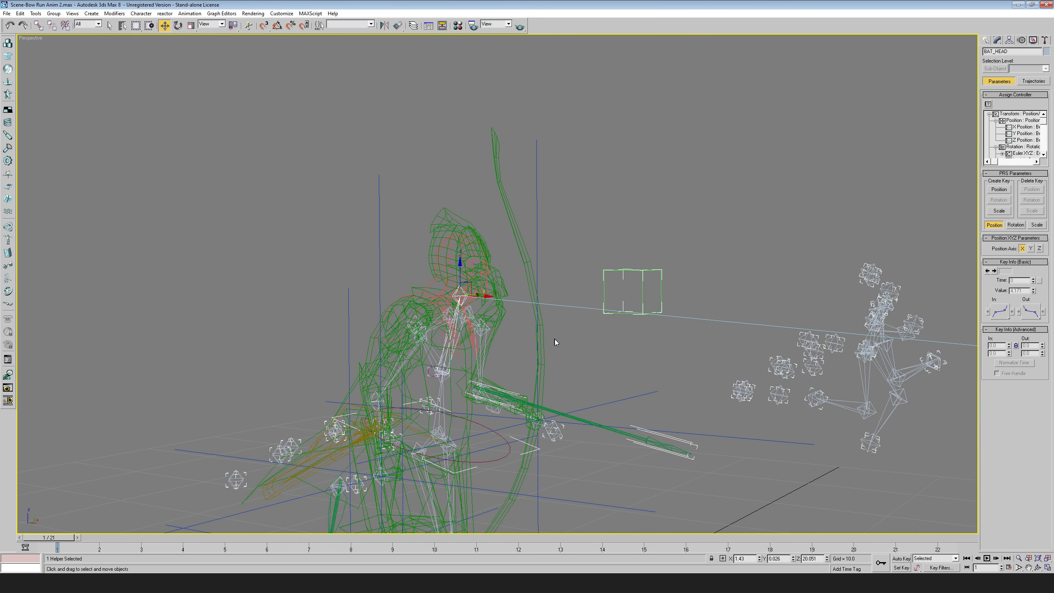
- Restore Smooth + Highlights shading in the perspective view and clear the selection
scroll(570, 337, "up", 3)
right_click(30, 40)
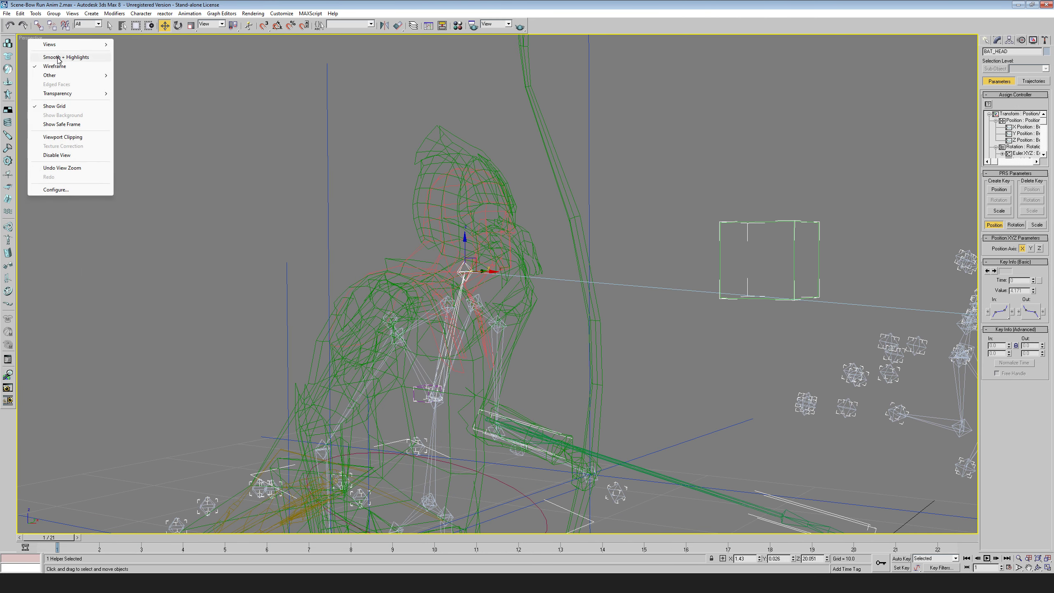
left_click(66, 58)
left_click(343, 156)
- Reload Scene-Bow Run Anim 2.max from the recent files without saving the changes
left_click(6, 13)
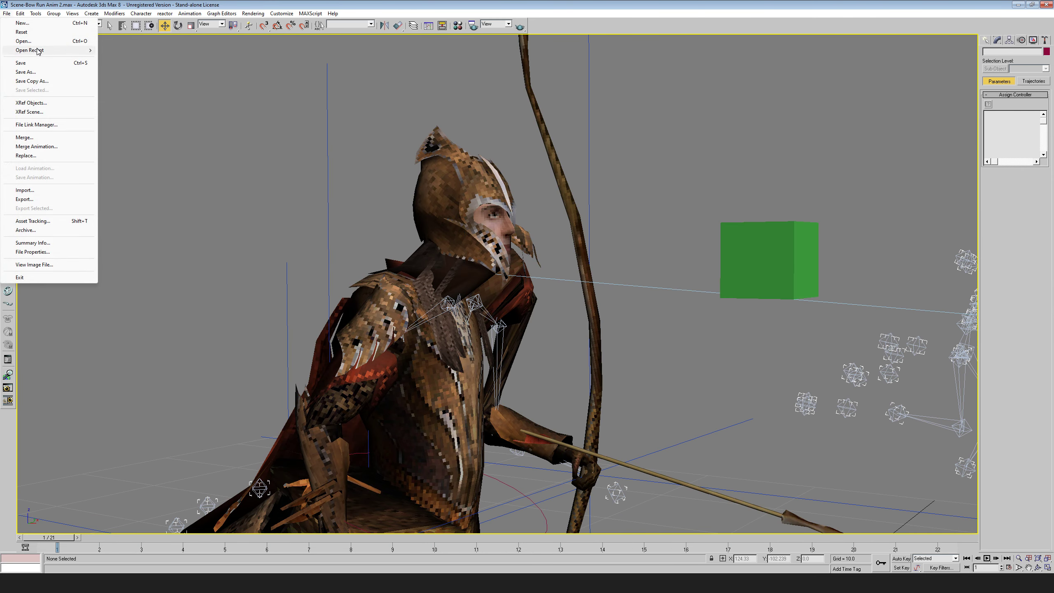
mouse_move(38, 50)
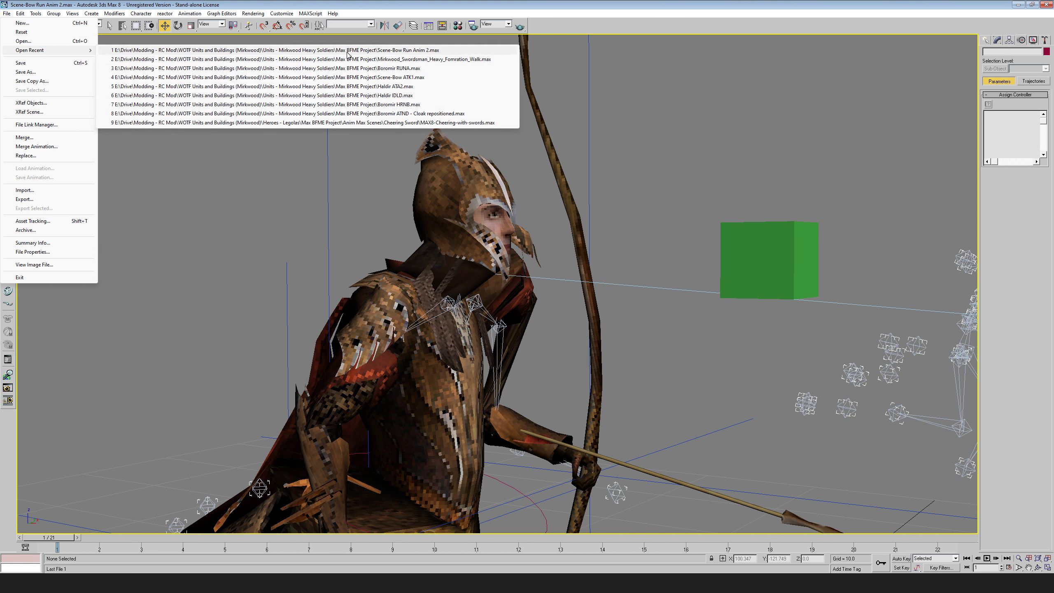
left_click(410, 50)
left_click(529, 319)
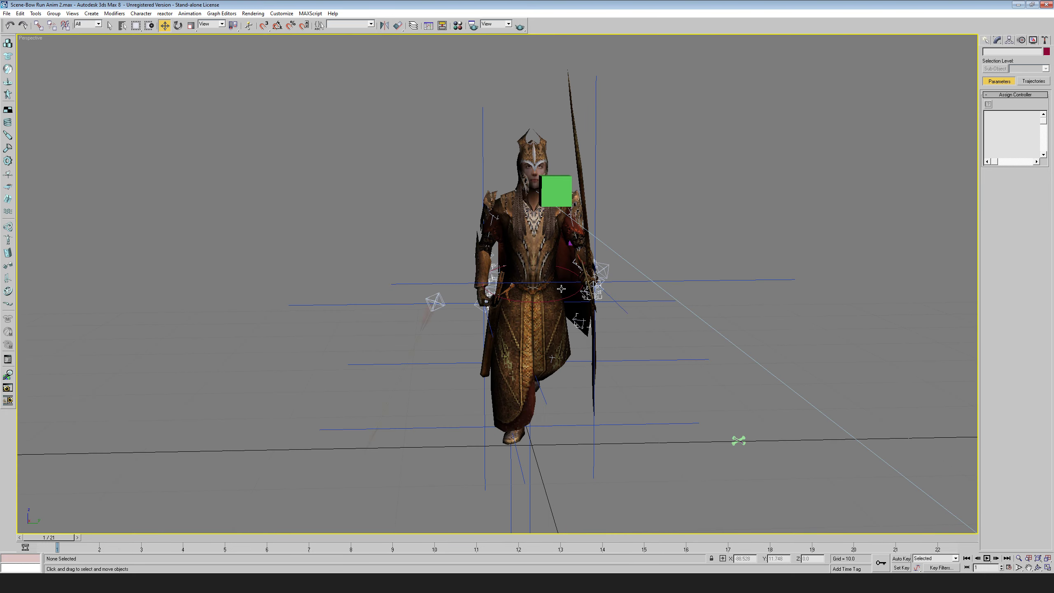
- Examine the archer's head and the green look-at box from a raised side angle, near and far
left_click(1038, 569)
left_click_drag(427, 311, 673, 393)
scroll(672, 393, "down", 5)
middle_click_drag(673, 393, 520, 374)
scroll(515, 332, "up", 5)
middle_click_drag(507, 303, 509, 254)
scroll(509, 261, "up", 4)
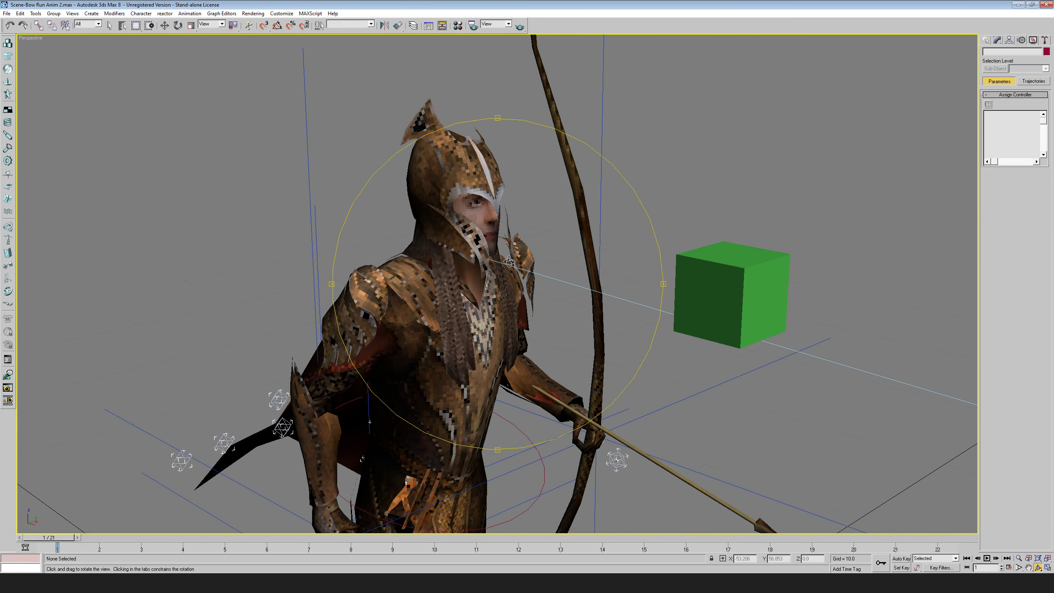
right_click(509, 261)
middle_click_drag(510, 195, 513, 231)
scroll(518, 230, "up", 5)
scroll(519, 229, "down", 8)
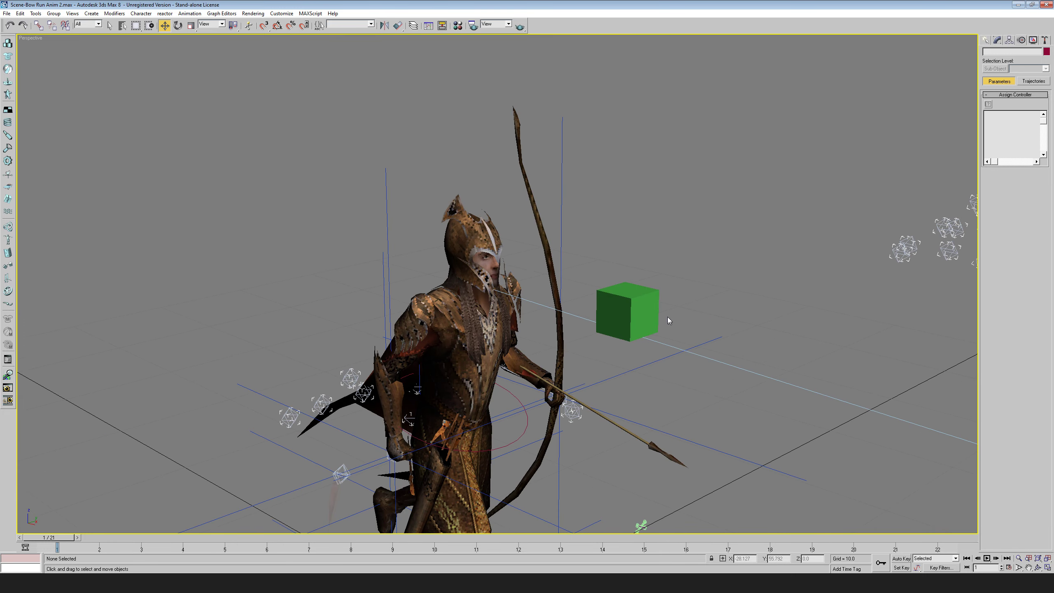
- Delete the green look-at box in front of the archer
left_click(647, 307)
key("Delete")
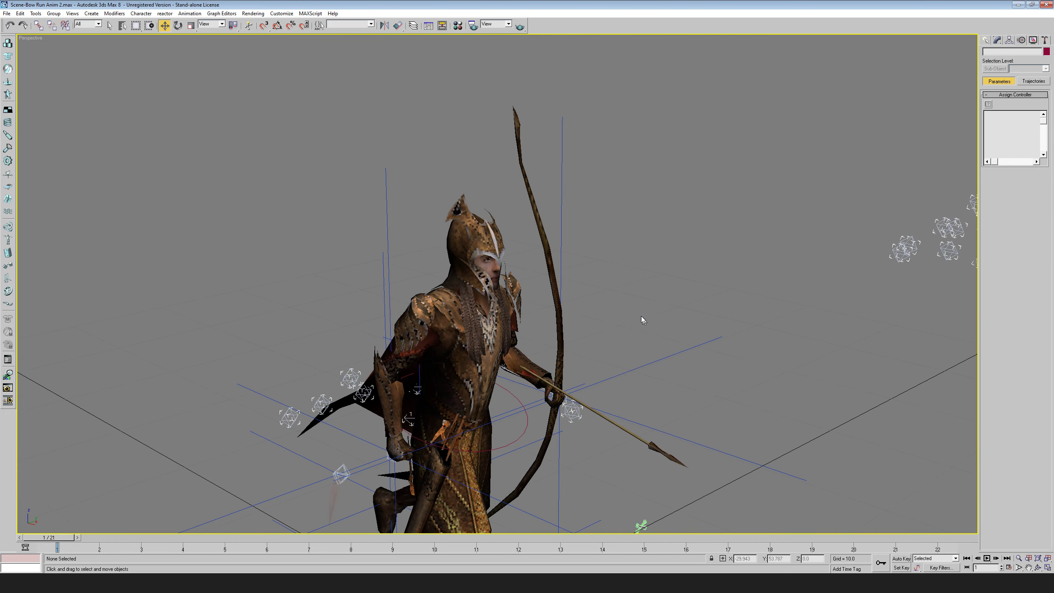
scroll(640, 316, "down", 5)
scroll(647, 233, "up", 6)
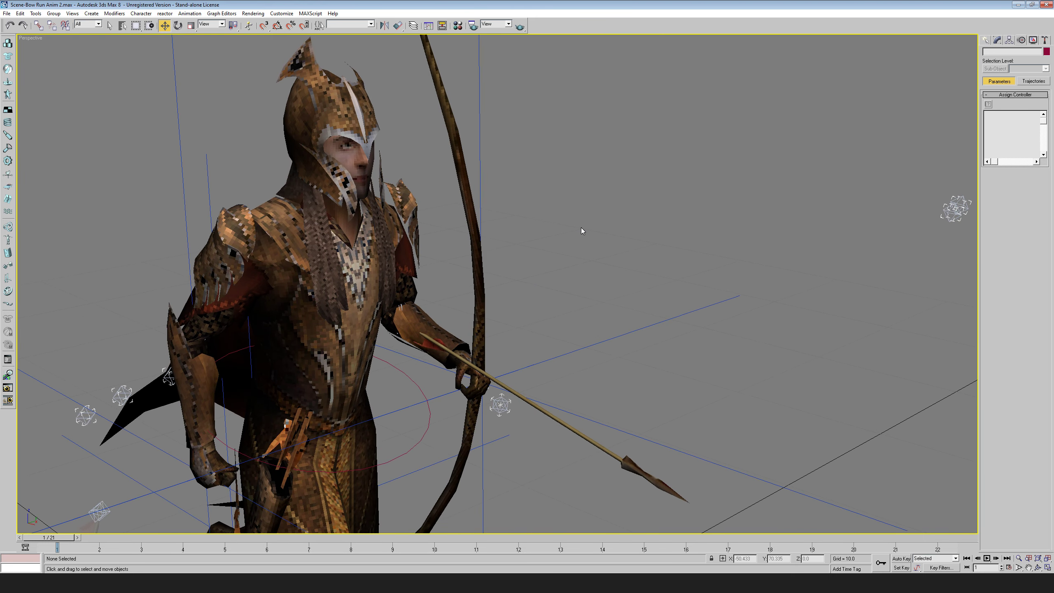
- Hide the archer's helmet and head meshes to expose the head helper inside the collar
left_click(353, 140)
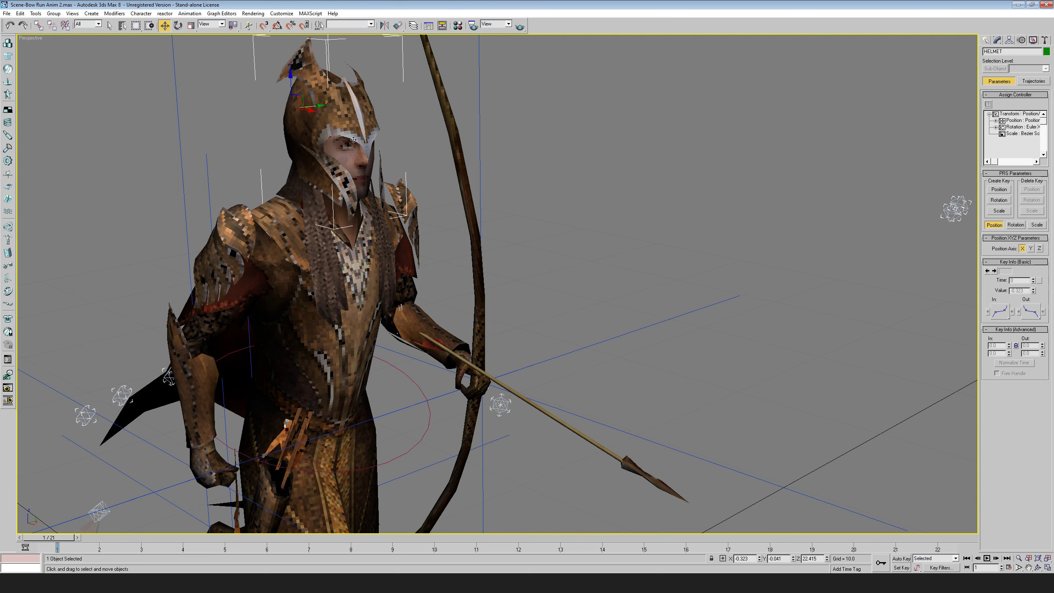
right_click(866, 152)
left_click(886, 129)
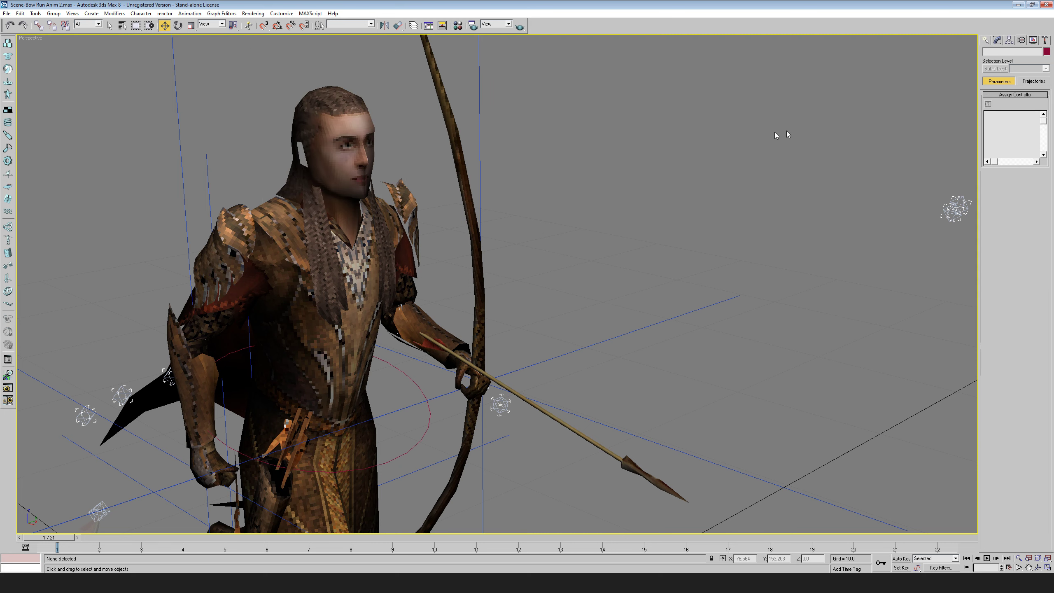
left_click(384, 155)
right_click(814, 152)
left_click(827, 131)
middle_click_drag(522, 200, 714, 286)
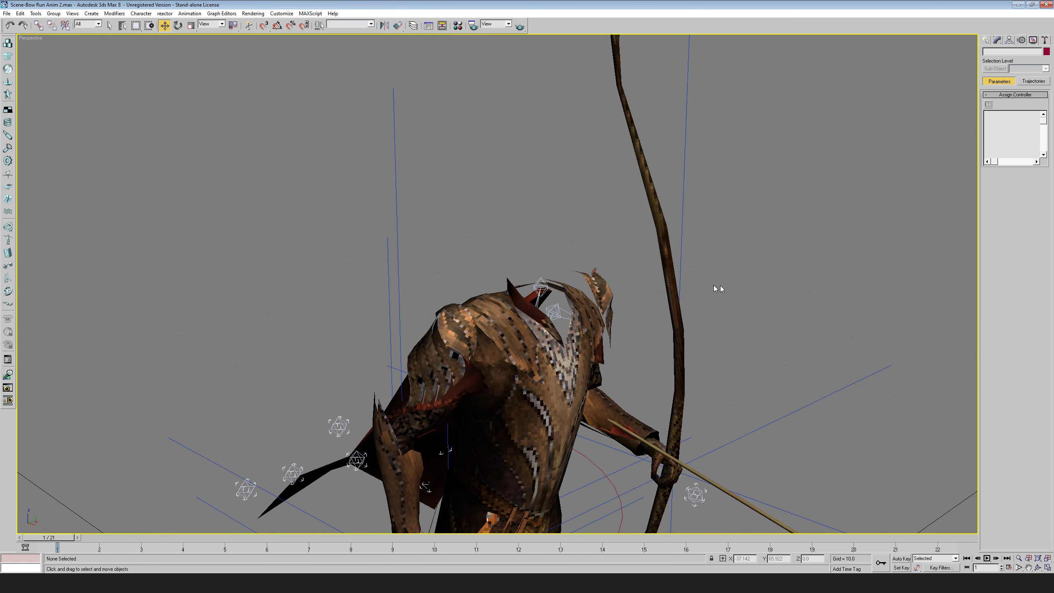
middle_click_drag(556, 278, 355, 200)
middle_click_drag(561, 256, 550, 193)
scroll(618, 263, "down", 5)
scroll(607, 261, "up", 3)
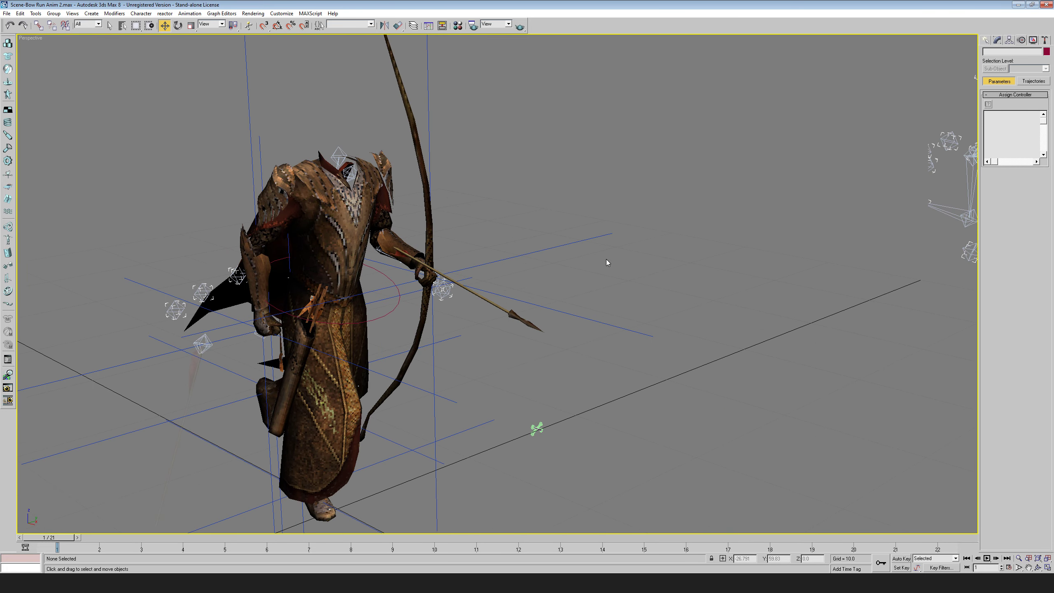
- Create a small box in front of the archer and move it to about X 14.5, Y -0.9, Z 17.4
left_click(984, 41)
middle_click_drag(720, 323, 753, 267)
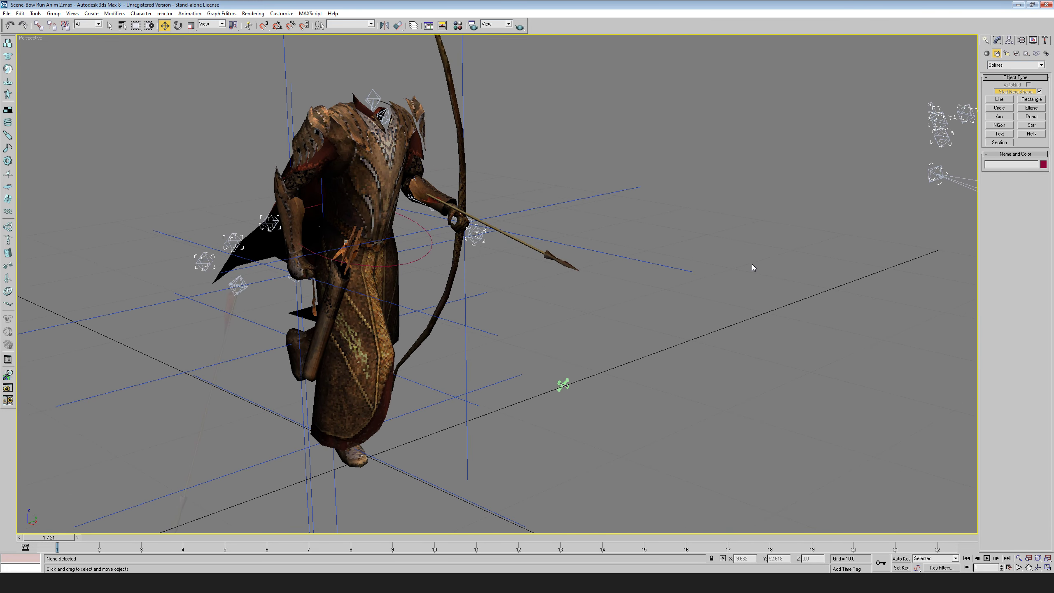
left_click(987, 53)
left_click(1000, 93)
middle_click_drag(610, 414, 642, 359)
left_click_drag(627, 457, 638, 83)
left_click(632, 444)
key("w")
middle_click_drag(641, 85, 590, 276)
- Apply a LookAt Constraint to the BAT_HEAD helper with the new pink box as its target
left_click(1039, 568)
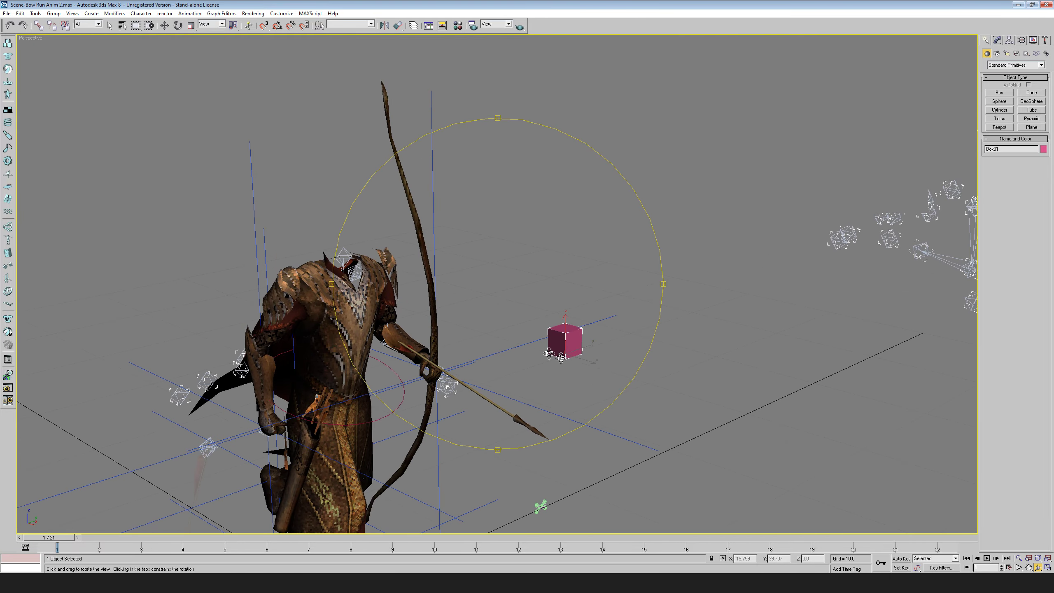
left_click_drag(386, 291, 415, 421)
right_click(483, 354)
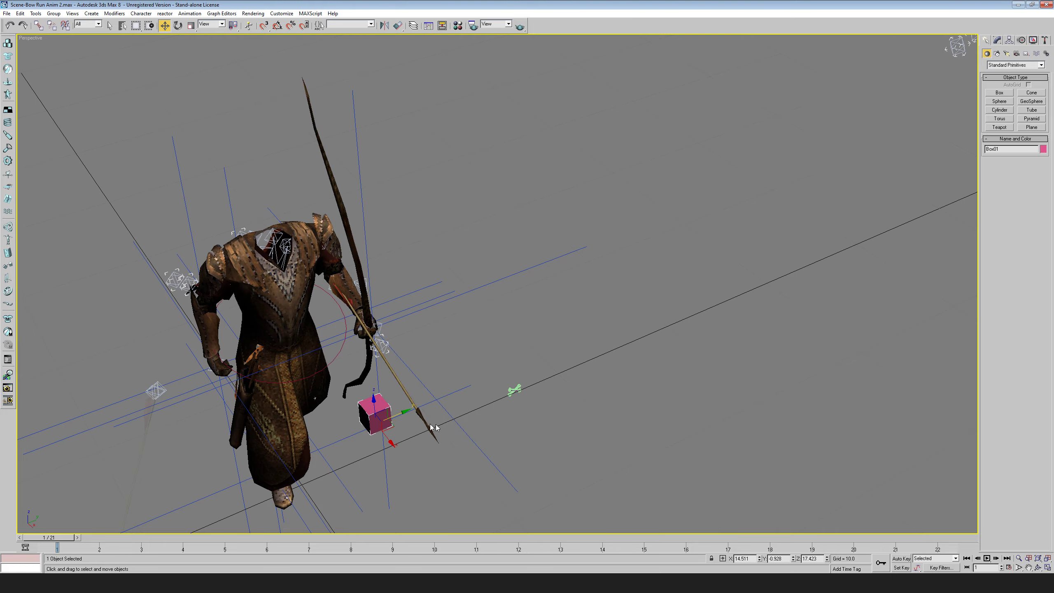
middle_click_drag(415, 422, 593, 332)
left_click(401, 221)
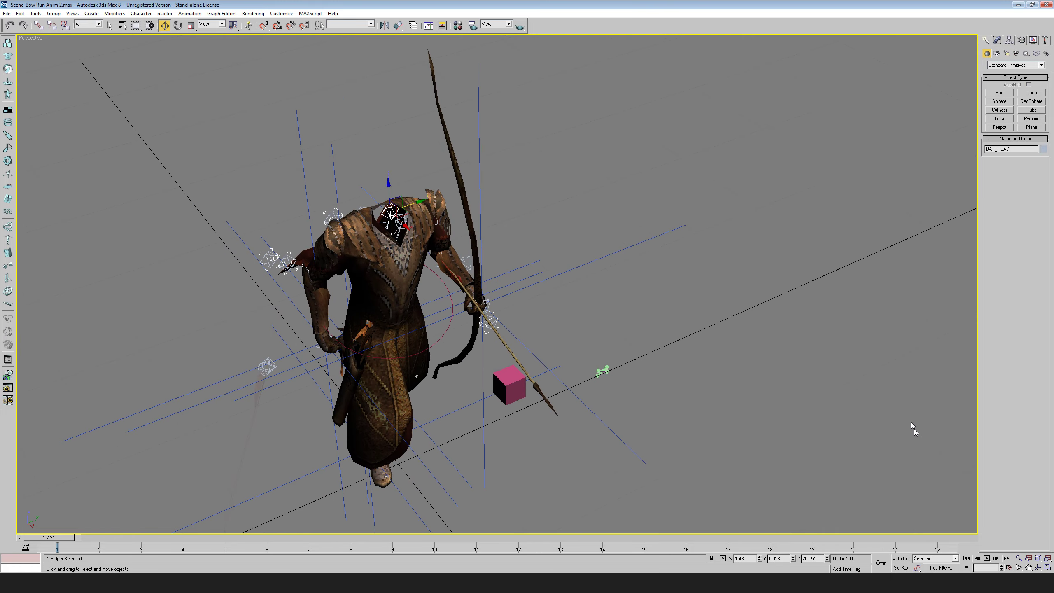
left_click(1038, 567)
left_click_drag(519, 269, 502, 226)
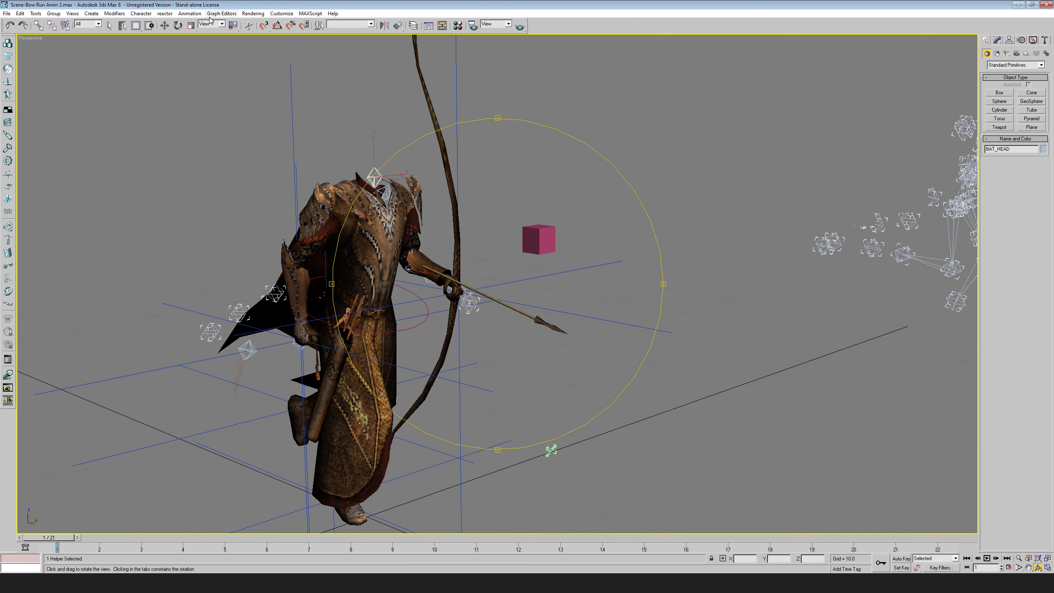
left_click(189, 13)
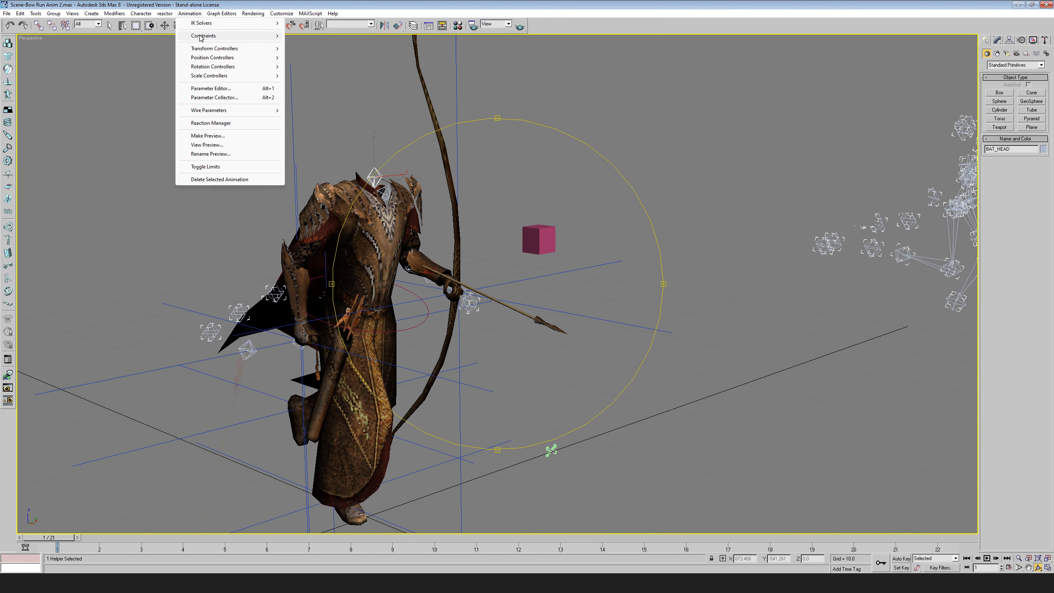
mouse_move(200, 36)
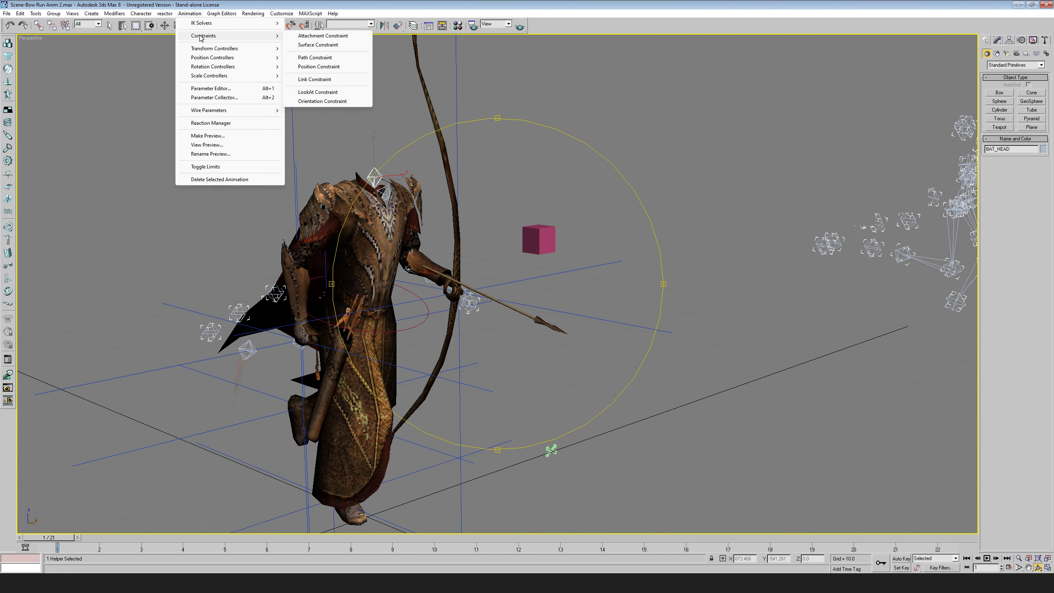
left_click(317, 93)
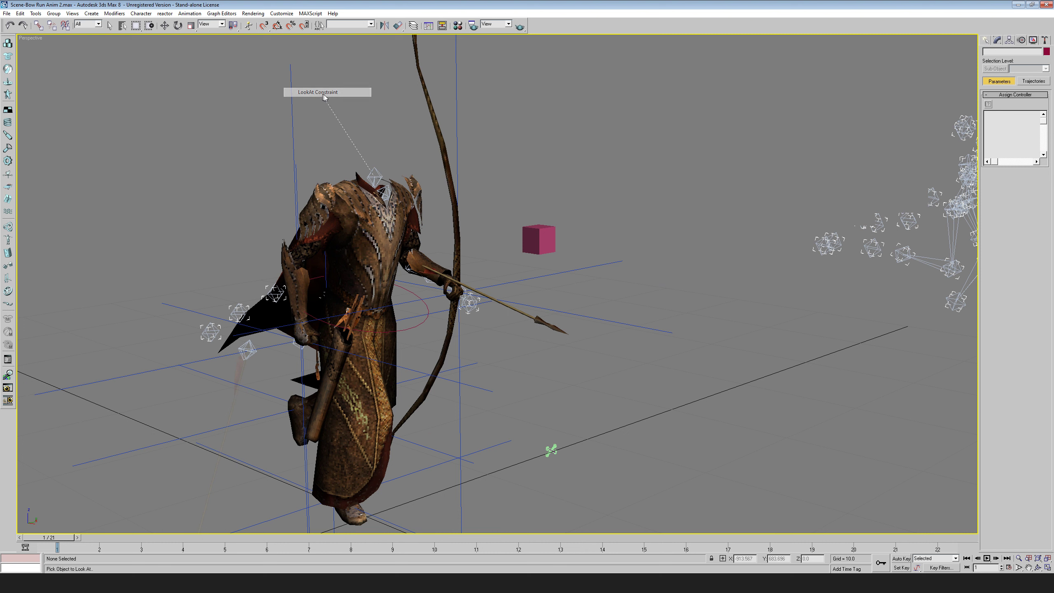
left_click(546, 238)
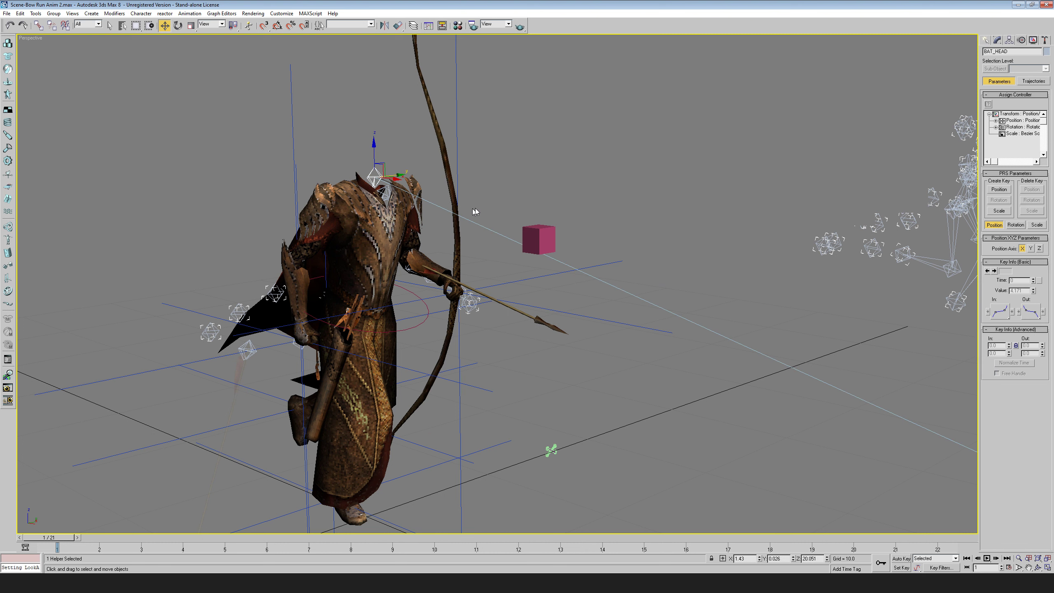
- Clear the selection and unhide all objects in the scene
left_click(626, 167)
right_click(540, 164)
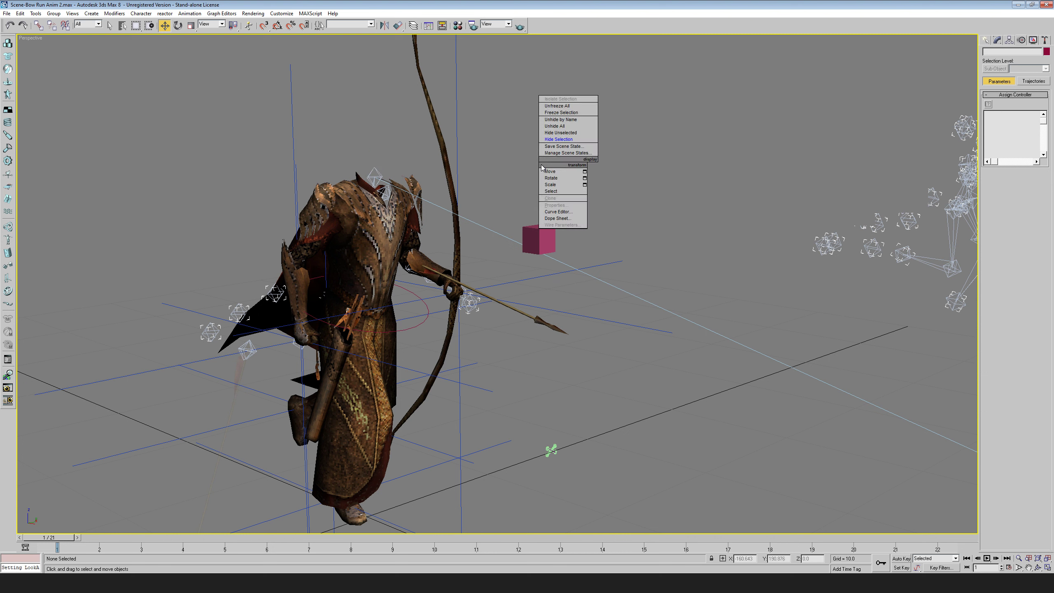
left_click(568, 127)
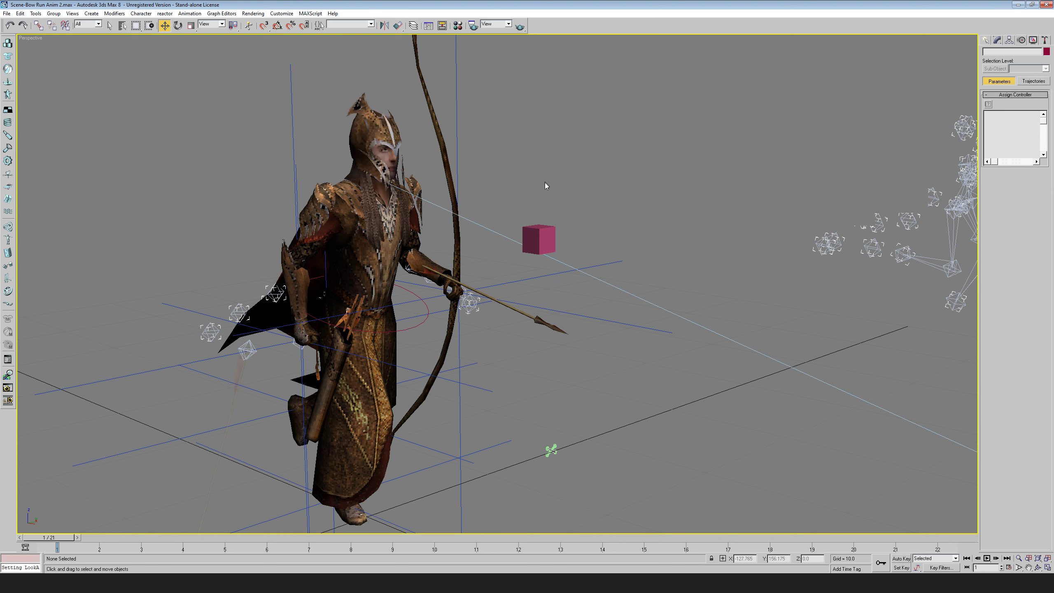
- Turn on Auto Key and raise the pink look-at box at frame 1
left_click(543, 234)
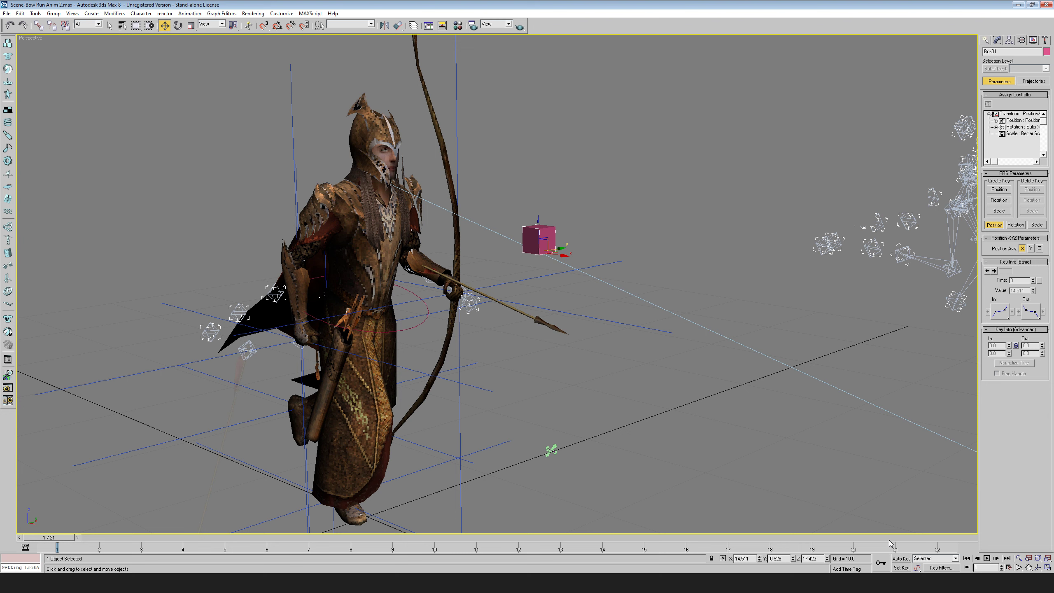
left_click(901, 557)
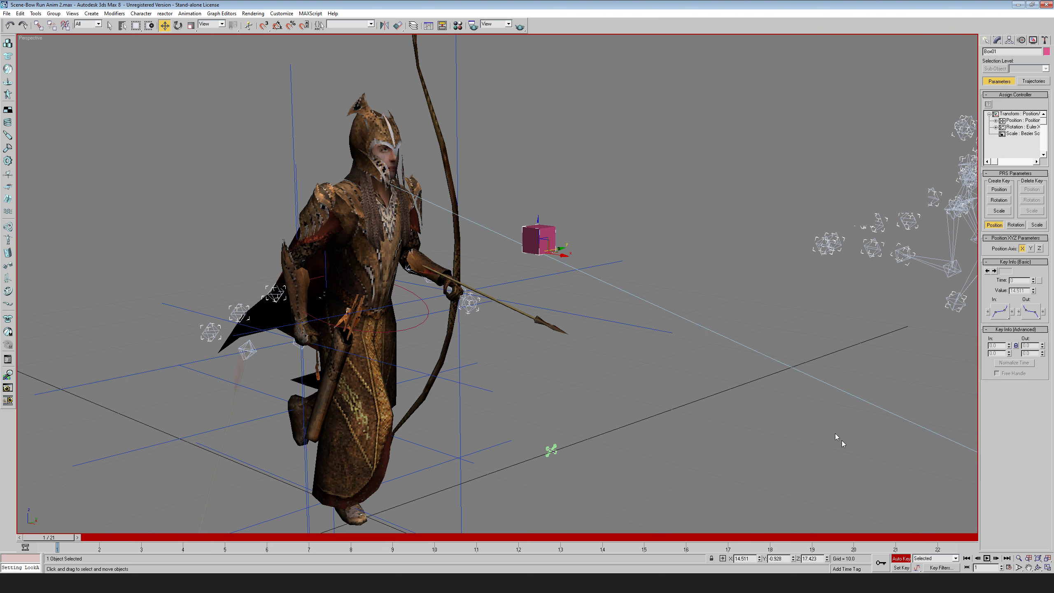
left_click(1038, 567)
scroll(515, 291, "down", 5)
left_click_drag(514, 291, 575, 284)
right_click(575, 284)
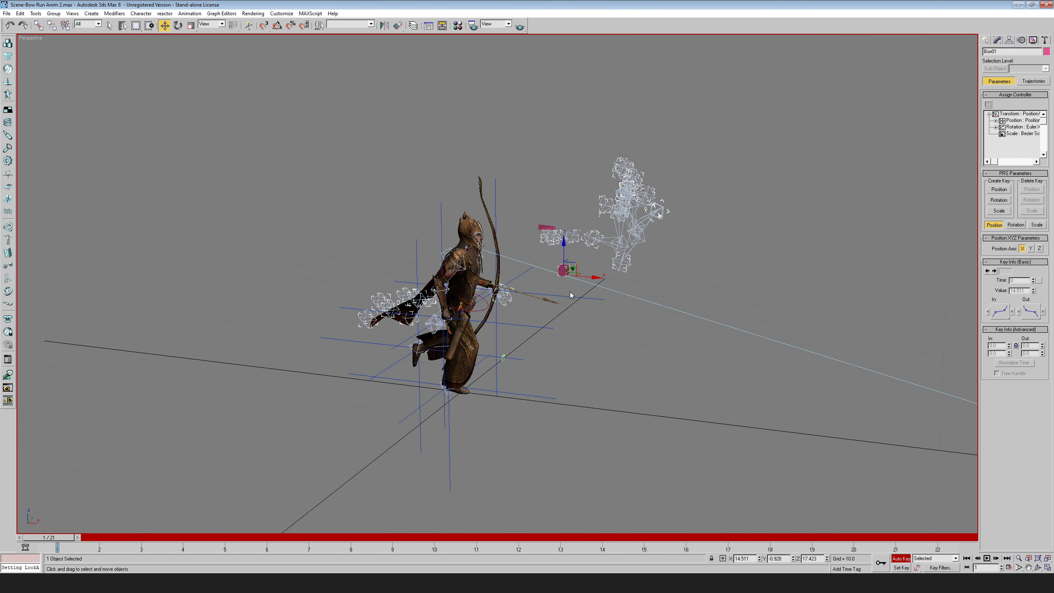
middle_click_drag(575, 284, 547, 301)
scroll(548, 300, "up", 2)
left_click_drag(559, 286, 552, 140)
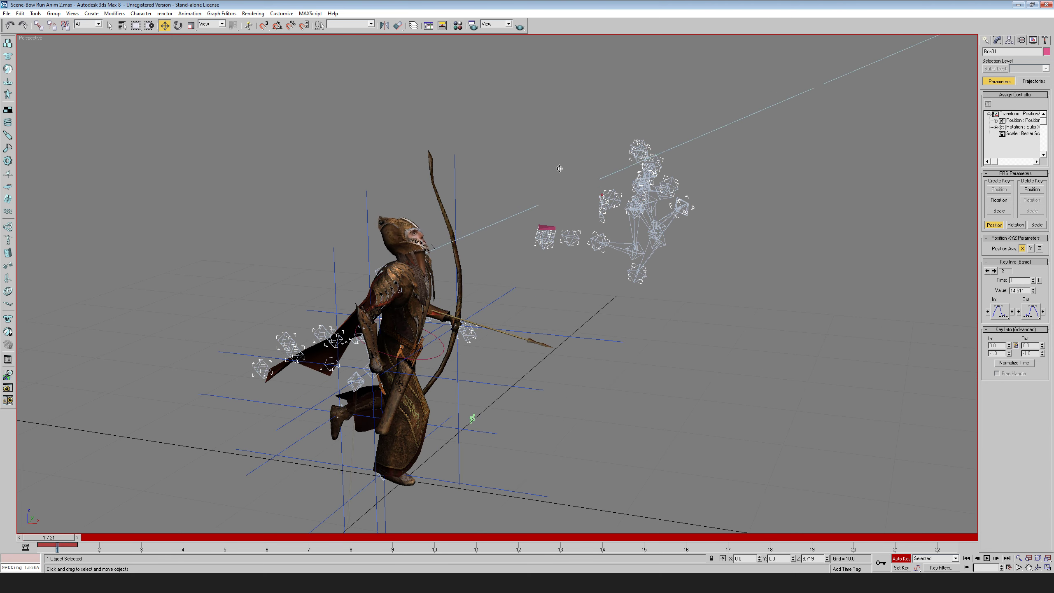
- Go to frame 12 and move the look-at box sideways along Y to about 19.3
left_click(1039, 567)
left_click_drag(623, 305, 522, 316)
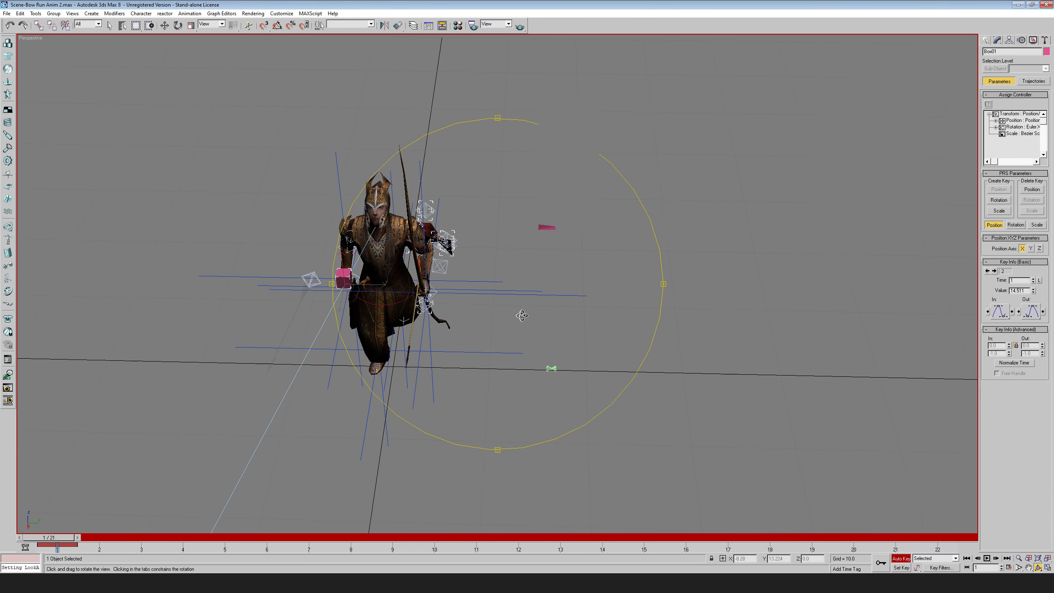
left_click_drag(68, 537, 541, 541)
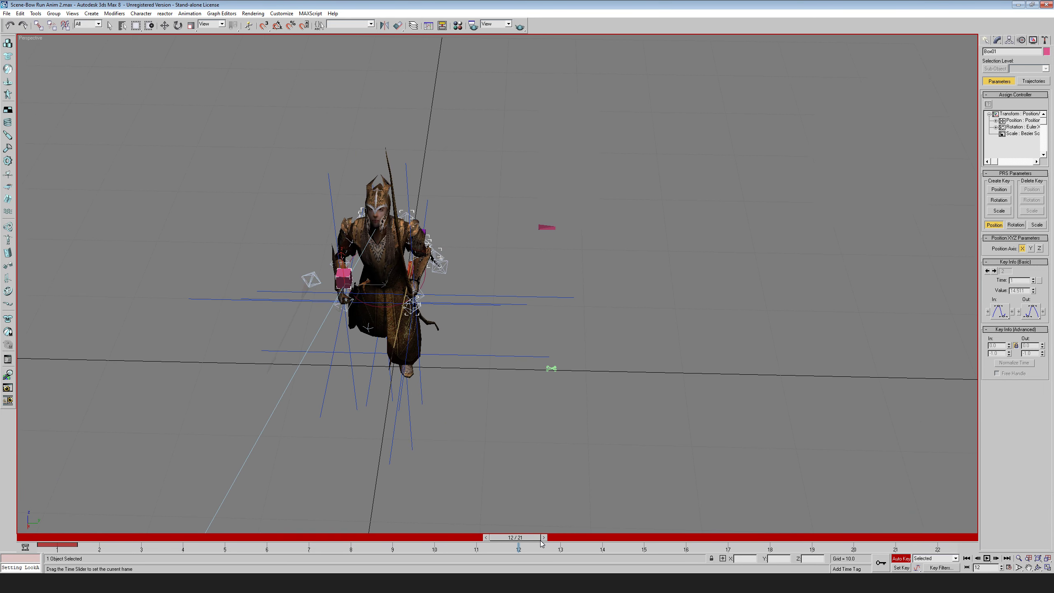
middle_click_drag(437, 290, 458, 306, "alt")
left_click_drag(405, 294, 660, 312)
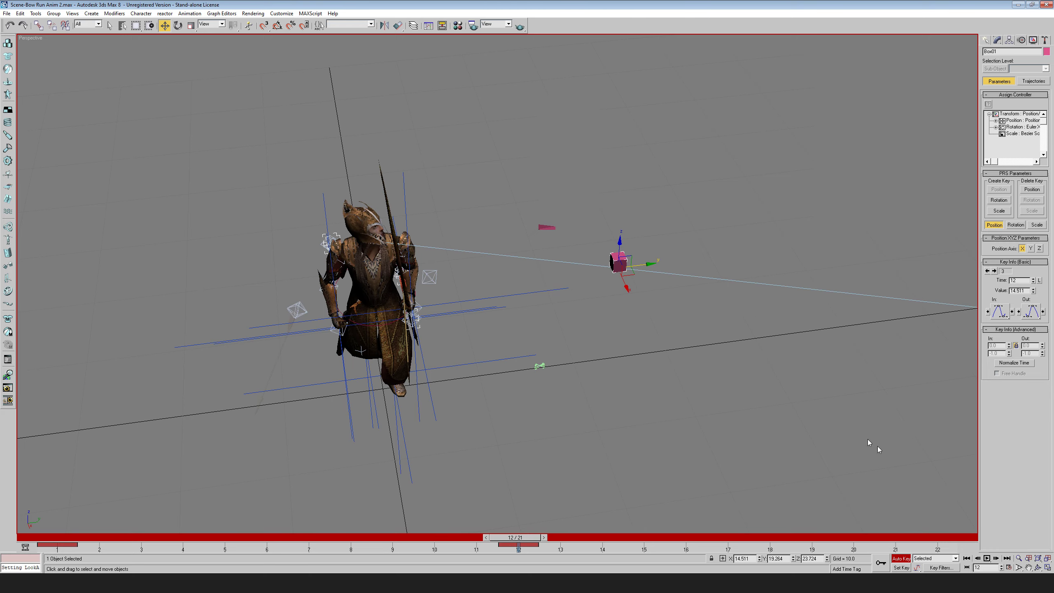
- Copy the look-at box's frame 1 key to frame 22 and return the time to frame 1
left_click(1038, 568)
left_click_drag(547, 345, 496, 318)
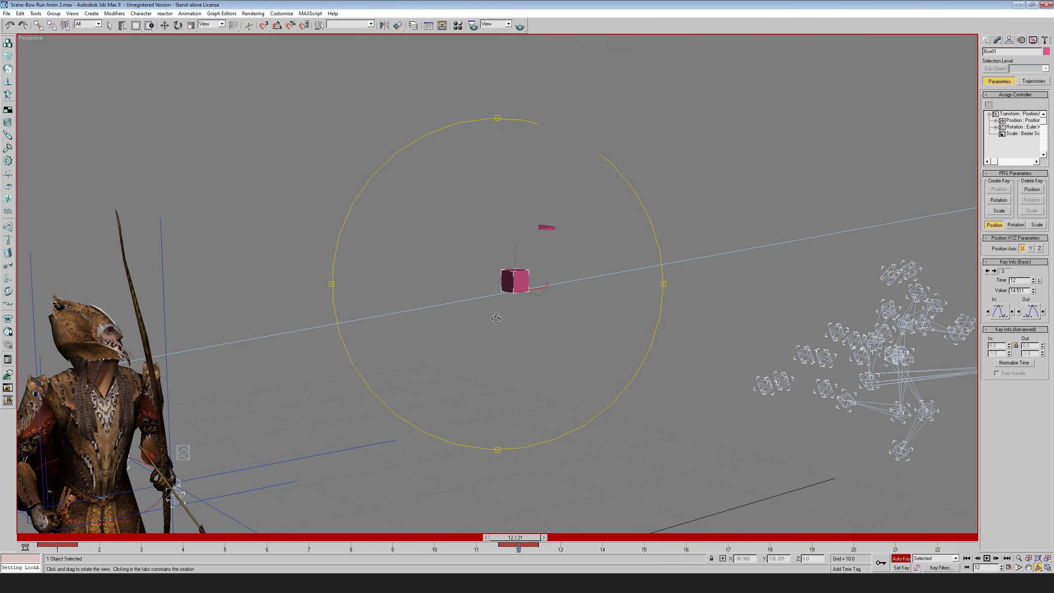
key("w")
mouse_move(517, 544)
left_mouse_down()
mouse_move(83, 540)
mouse_move(521, 534)
left_mouse_up()
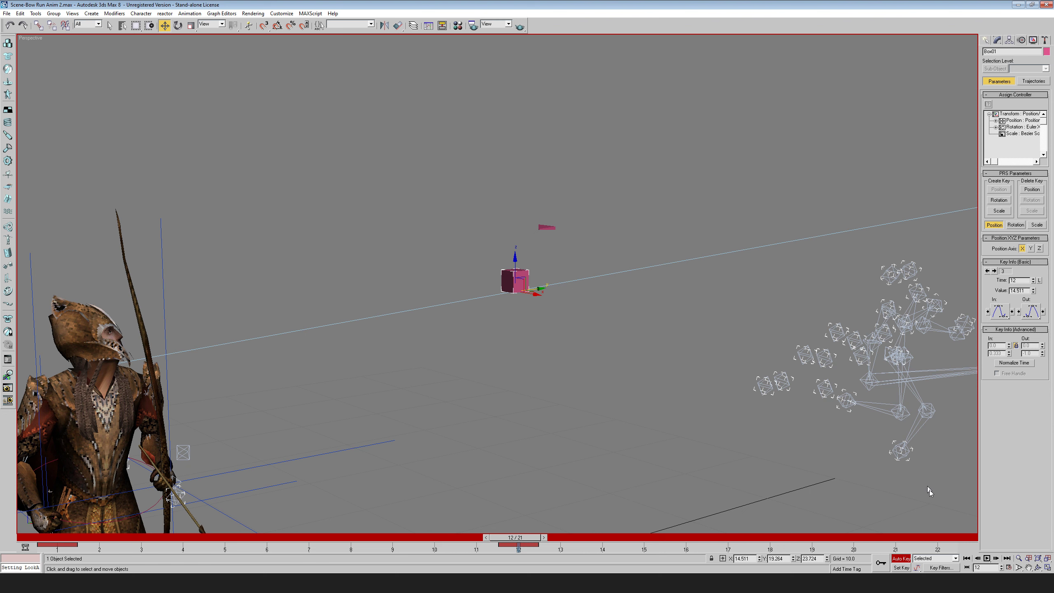
left_click(1037, 567)
left_click_drag(580, 305, 533, 322)
scroll(548, 307, "down", 3)
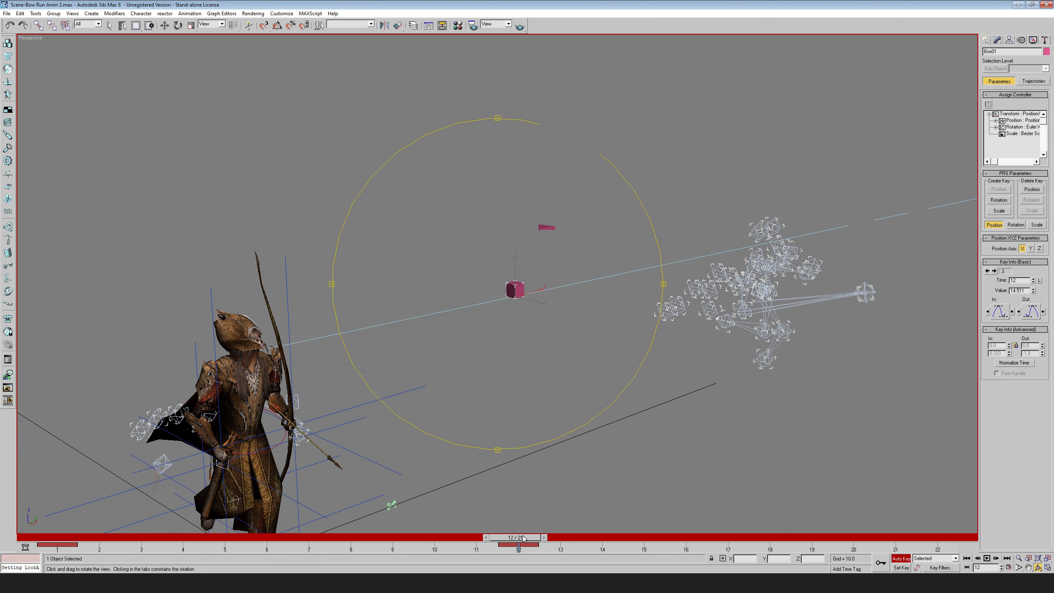
left_click_drag(523, 538, 896, 538)
left_click(68, 549)
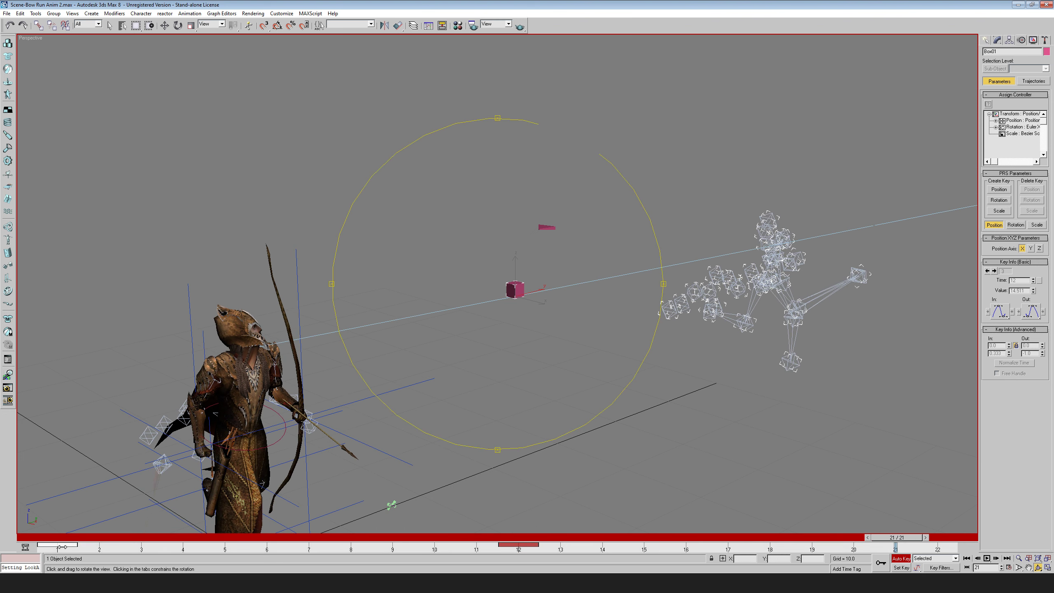
mouse_move(67, 548)
left_mouse_down("shift")
mouse_move(939, 547)
mouse_move(49, 537)
left_mouse_up("shift")
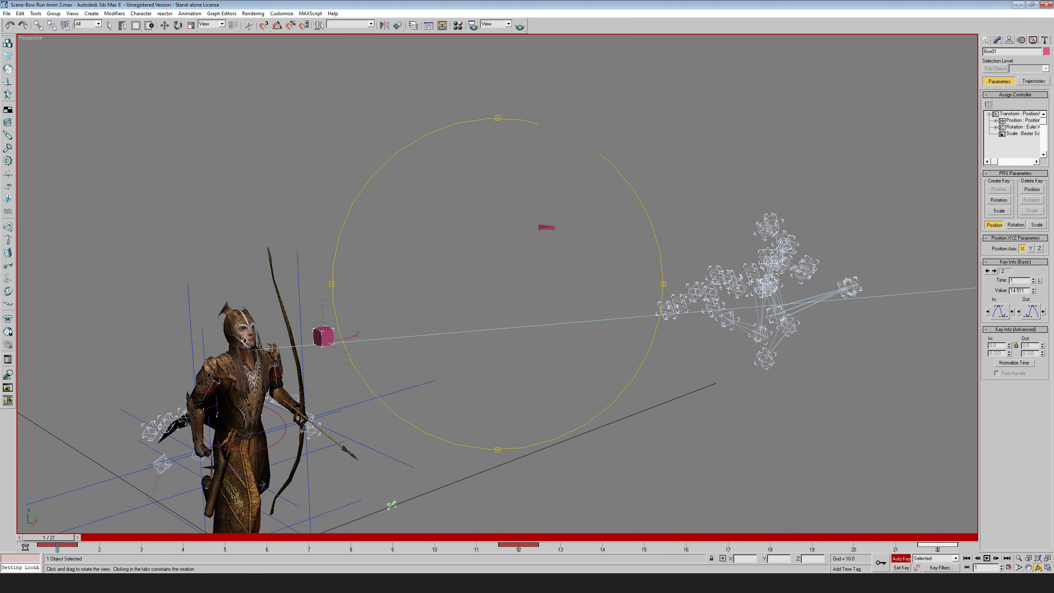
- Play the animation to check how the archer's head follows the moving box, and stop playback
left_click(986, 559)
middle_click_drag(402, 389, 584, 343)
scroll(583, 344, "up", 5)
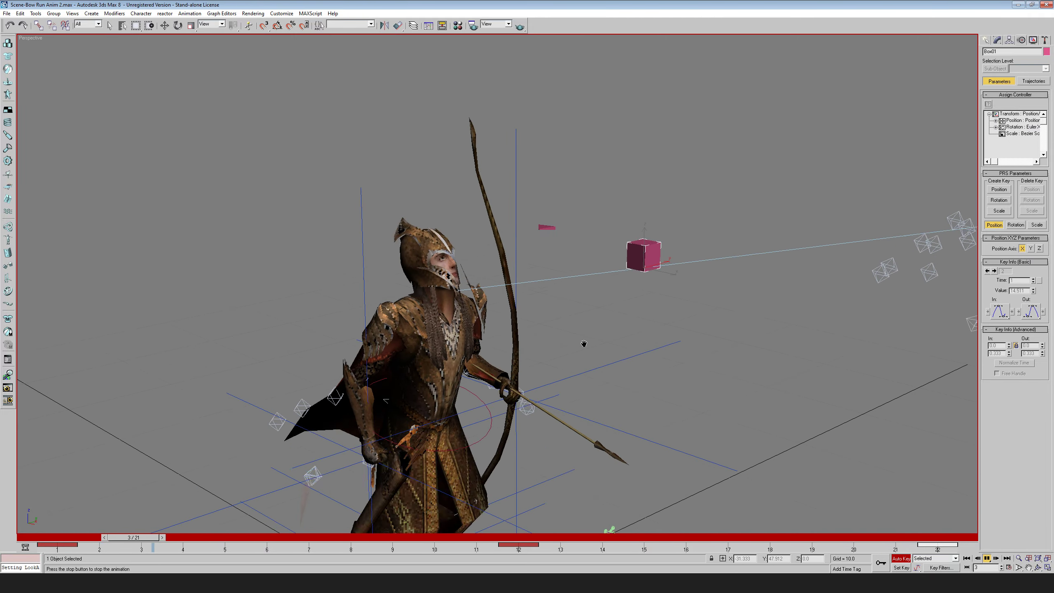
scroll(583, 346, "down", 3)
scroll(584, 347, "down", 2)
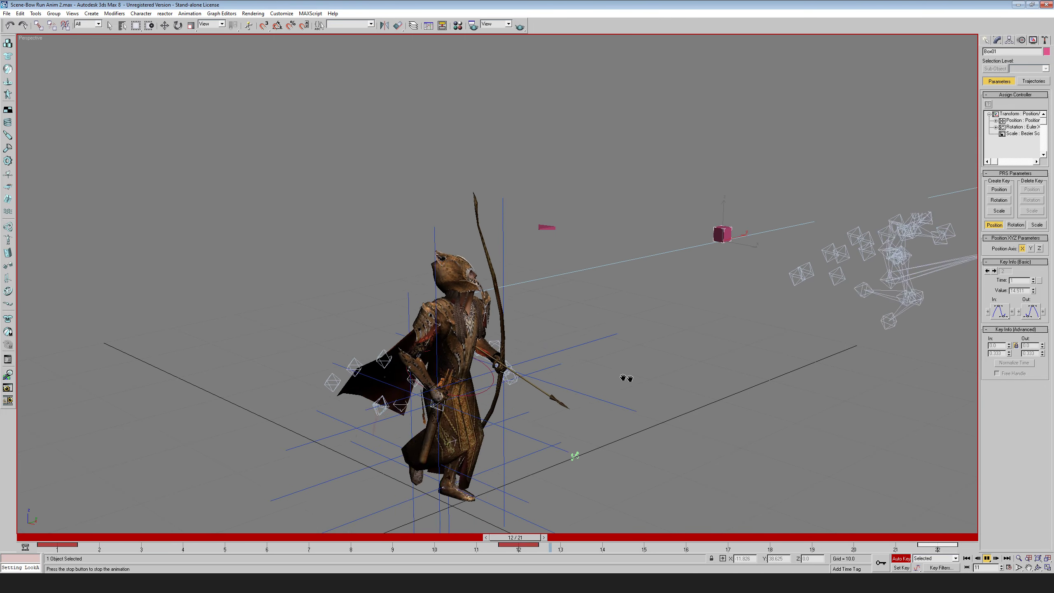
left_click(987, 560)
- Examine the archer's head and the look-at box from near and far, scrubbing the time to frame 21
left_click(1038, 566)
left_click_drag(552, 366, 500, 348)
middle_click_drag(499, 349, 517, 333)
scroll(541, 356, "up", 5)
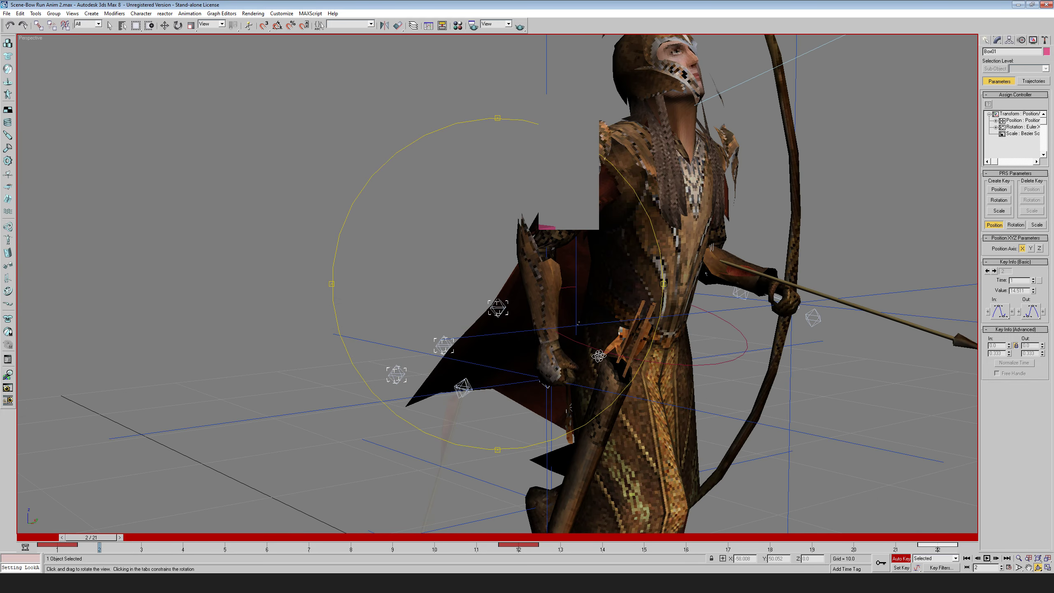
left_click_drag(599, 356, 514, 332)
scroll(621, 366, "down", 3)
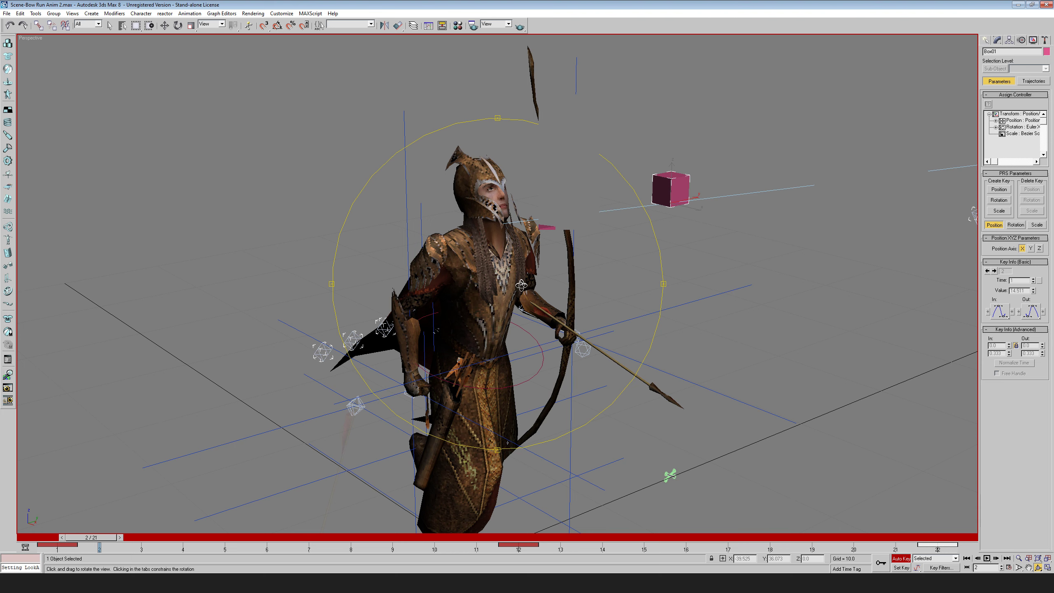
left_click_drag(521, 284, 298, 504)
left_click_drag(82, 538, 878, 551)
scroll(464, 315, "down", 3)
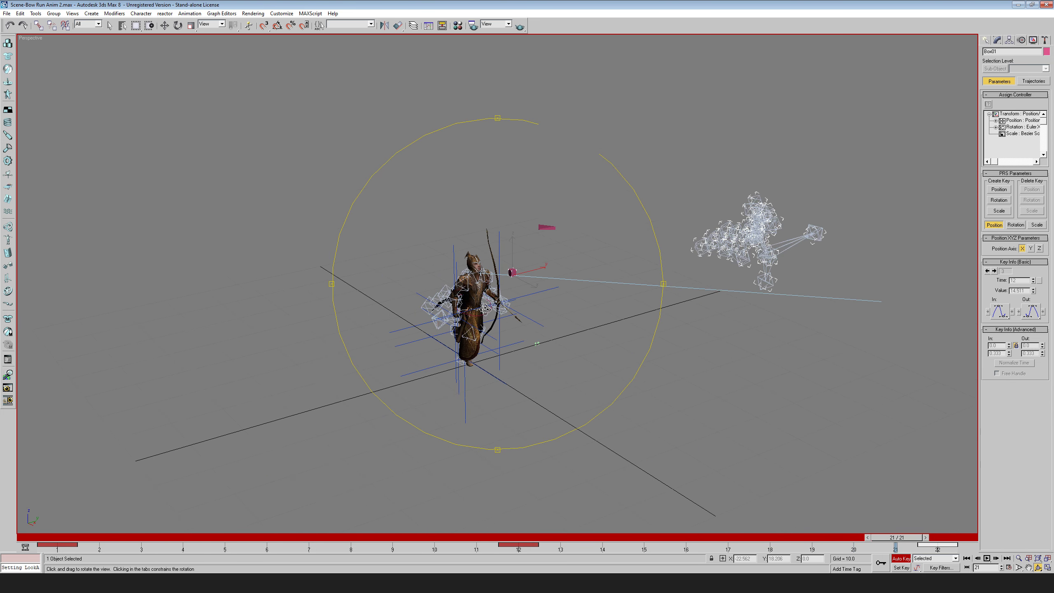
left_click_drag(464, 315, 496, 318)
scroll(497, 319, "up", 2)
scroll(488, 331, "up", 2)
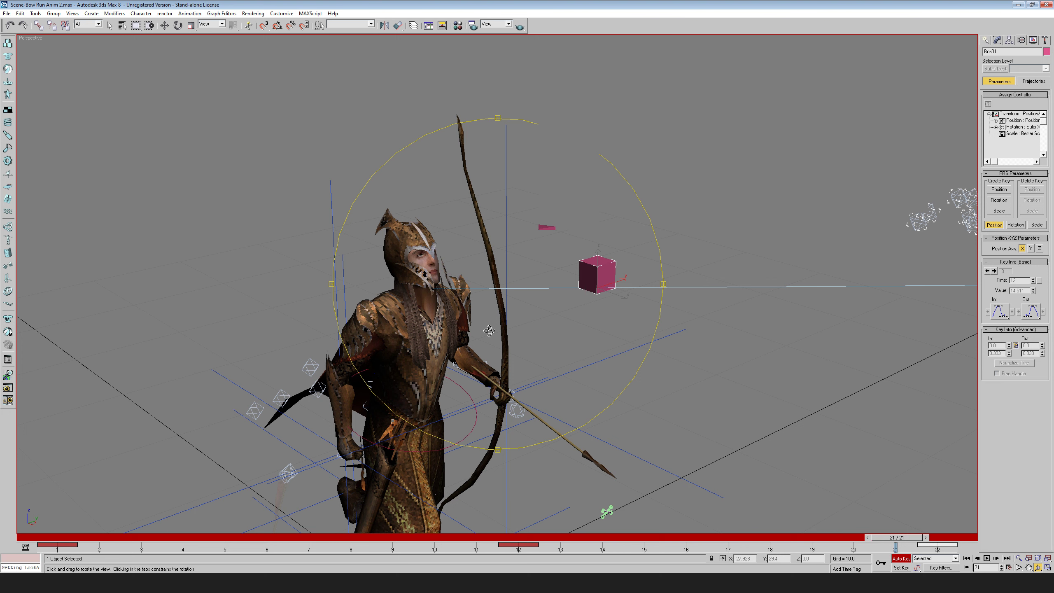
- Go to frame 12 and lower the look-at box along Z to about 13.2
scroll(486, 318, "up", 2)
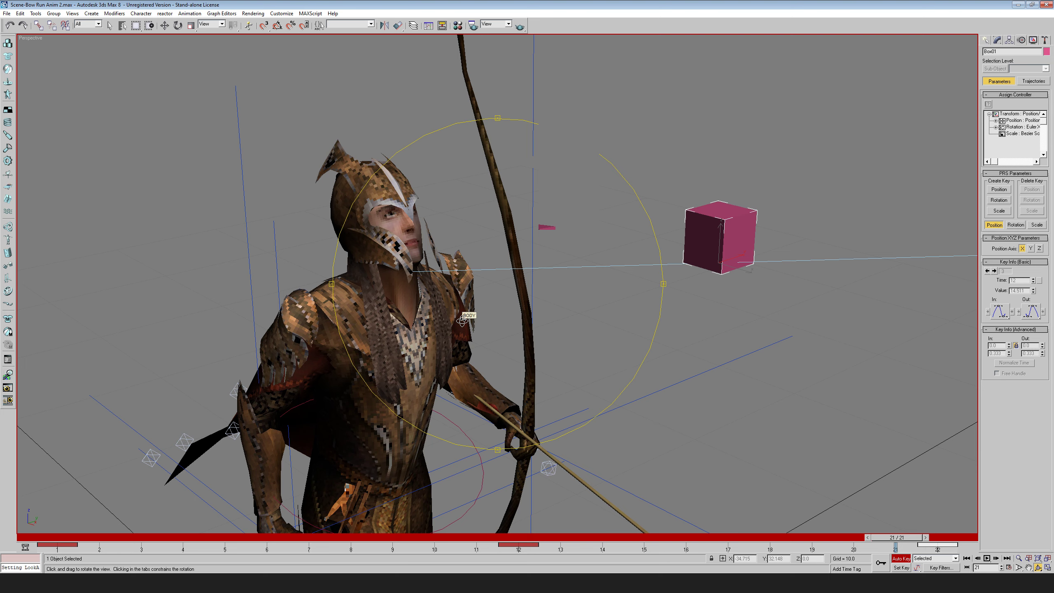
left_click_drag(467, 315, 493, 277)
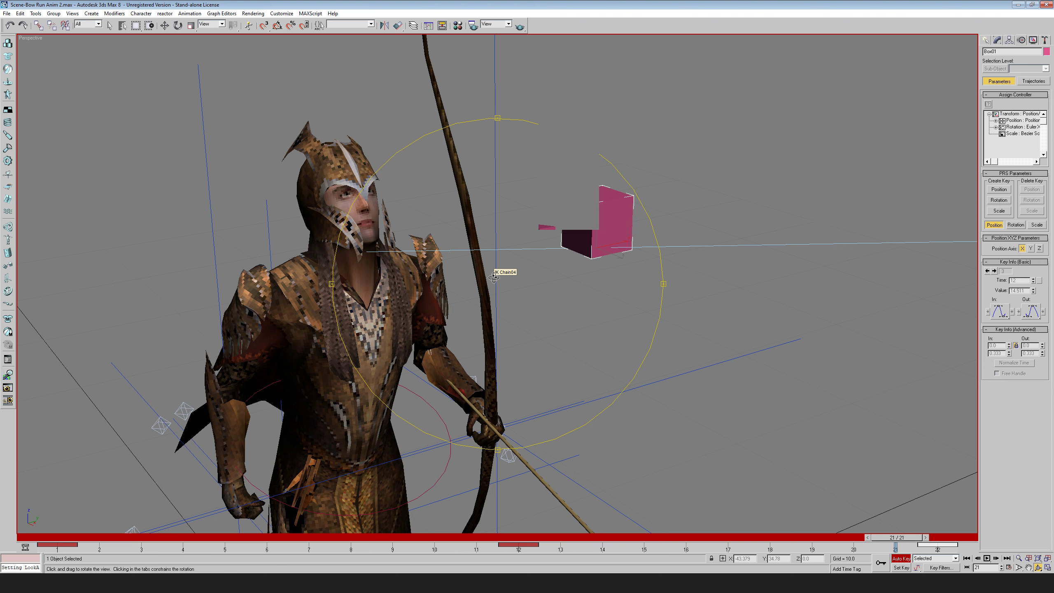
scroll(514, 292, "down", 5)
left_click_drag(514, 293, 540, 298)
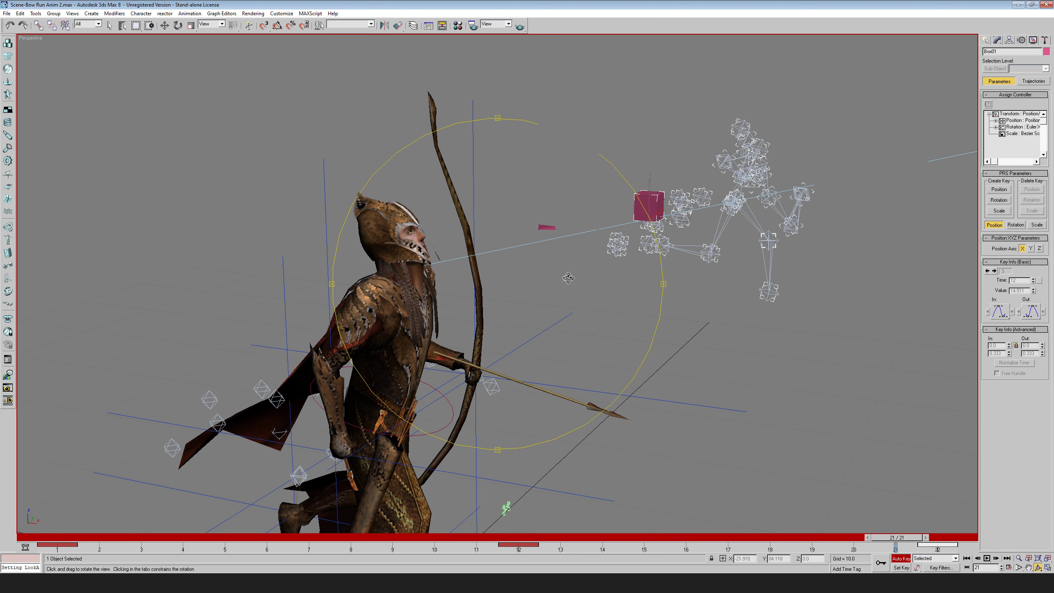
left_click_drag(568, 279, 523, 299)
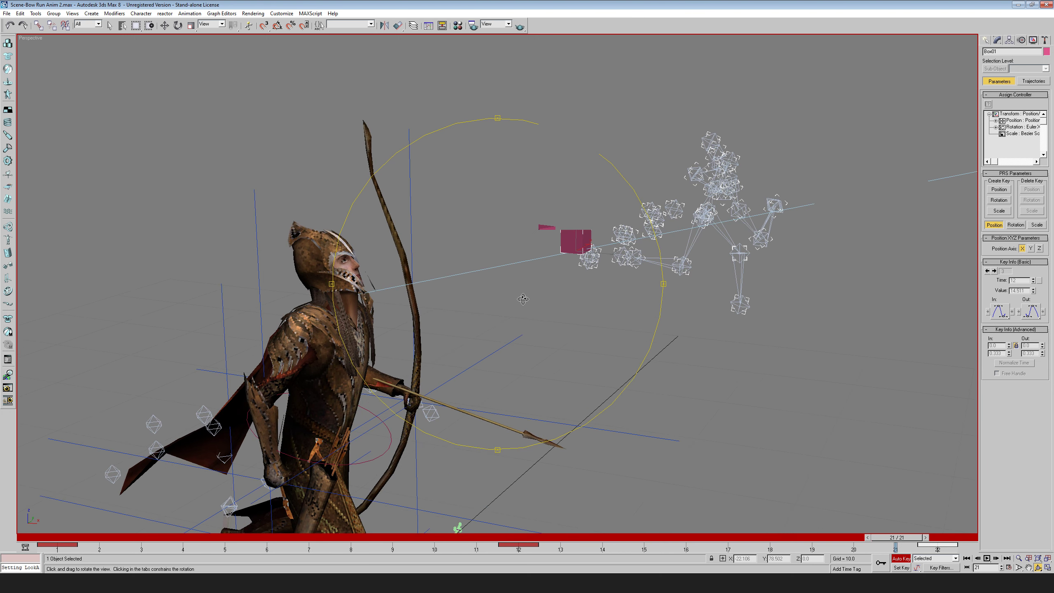
right_click(539, 272)
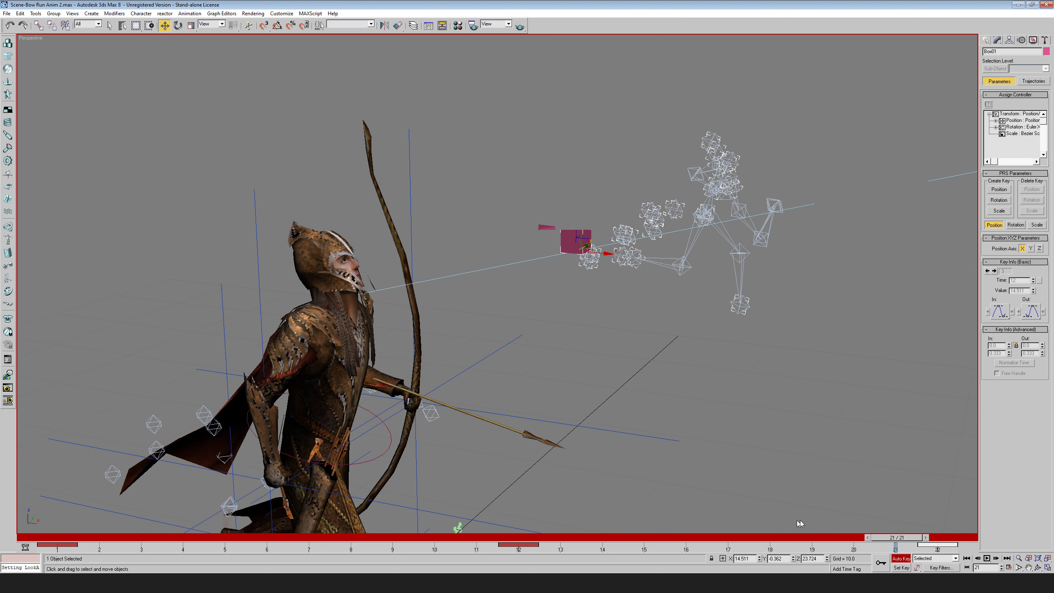
left_click_drag(896, 537, 521, 540)
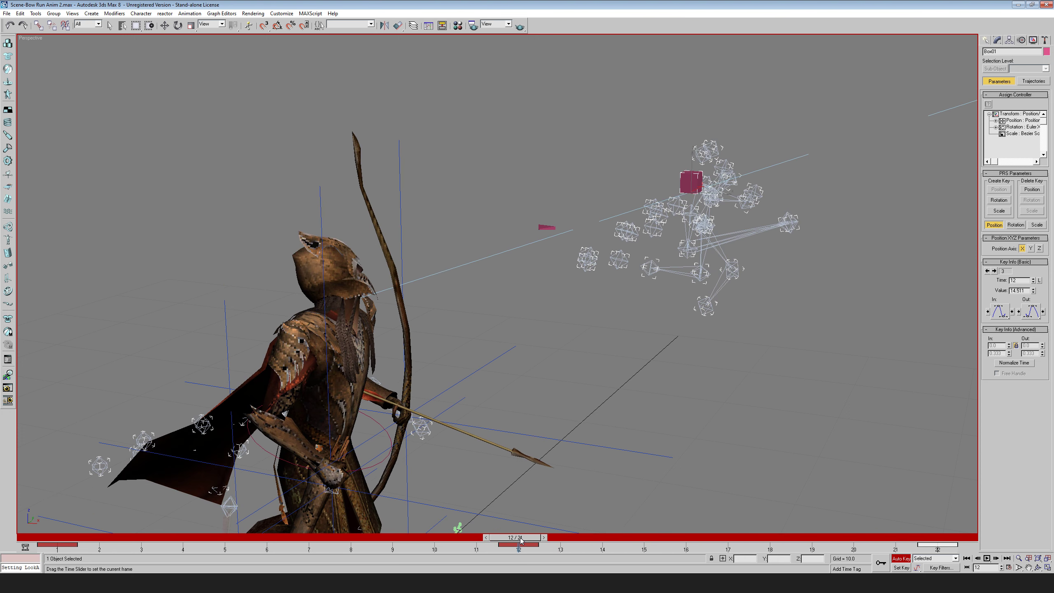
right_click(671, 302)
left_click_drag(692, 164, 680, 326)
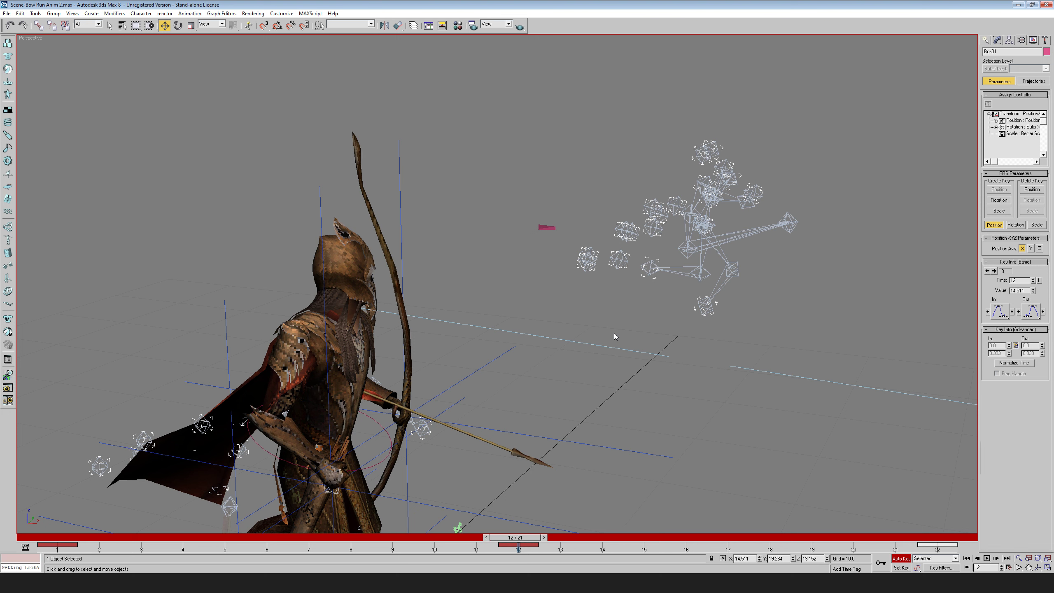
middle_click_drag(545, 314, 594, 274)
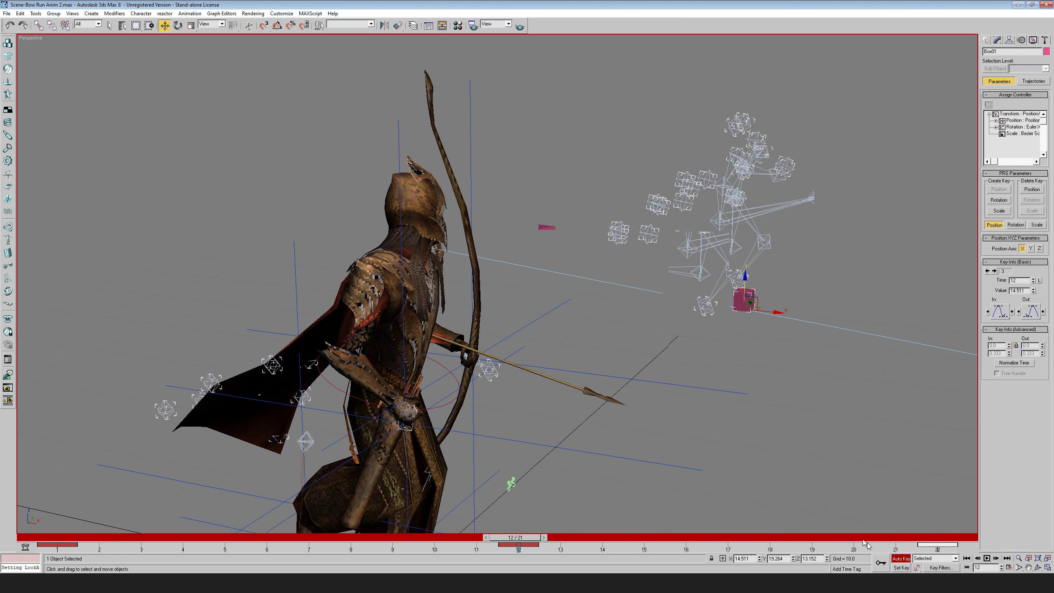
- Examine the archer's head, body and cape at frame 12 from behind and from the side
left_click(1038, 567)
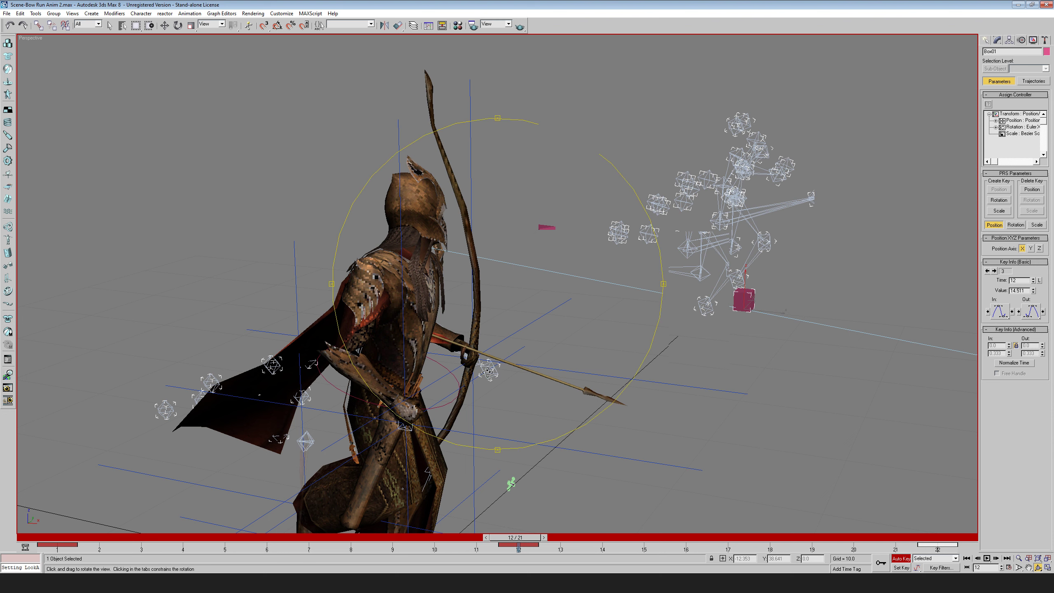
left_click_drag(452, 350, 492, 346)
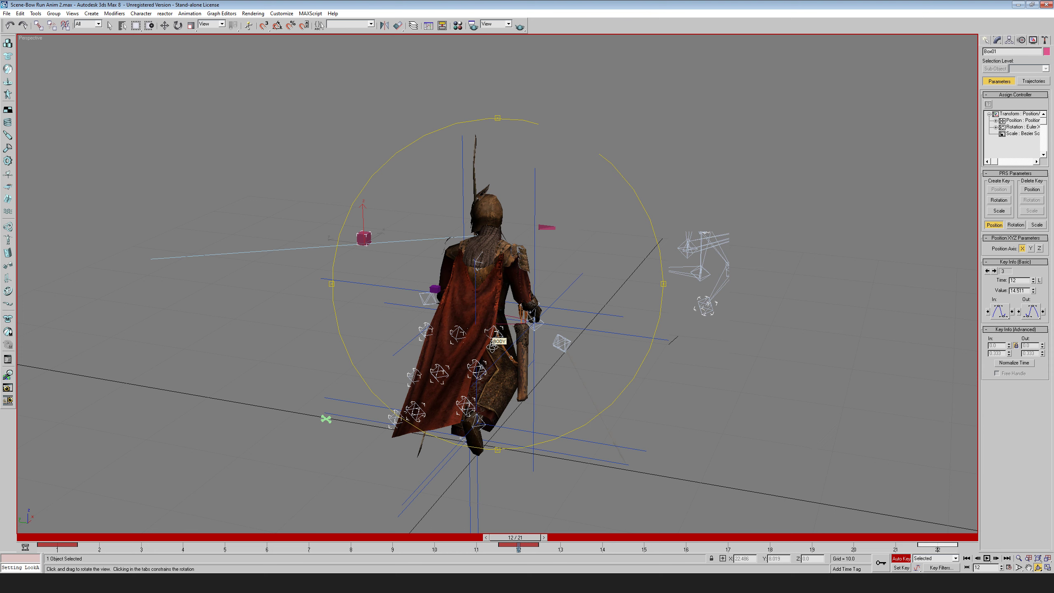
left_click_drag(492, 346, 436, 278)
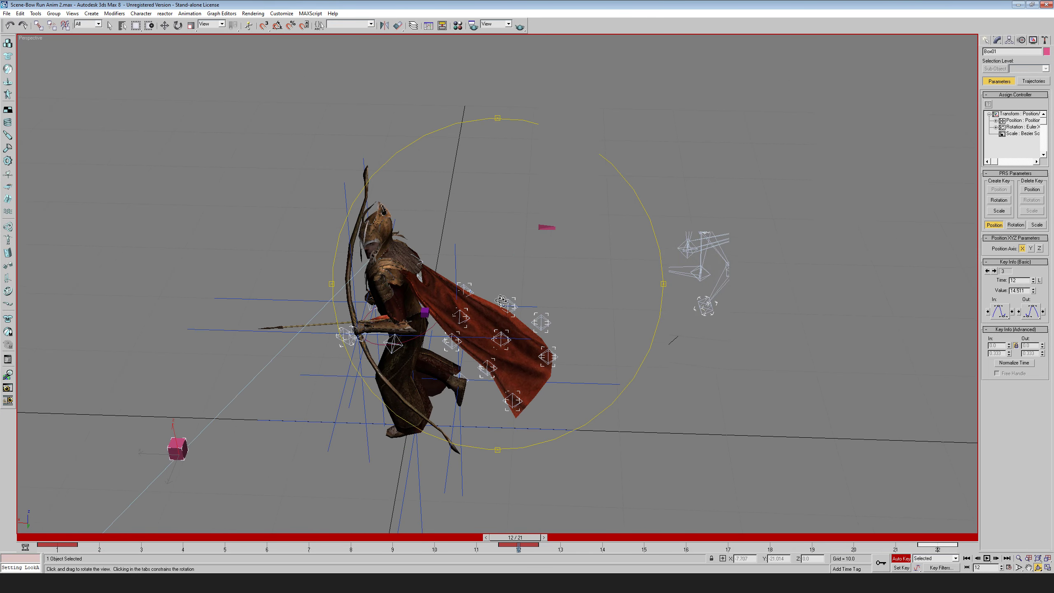
left_click_drag(502, 301, 472, 303)
scroll(472, 304, "up", 3)
scroll(477, 307, "down", 1)
left_click_drag(521, 332, 485, 315)
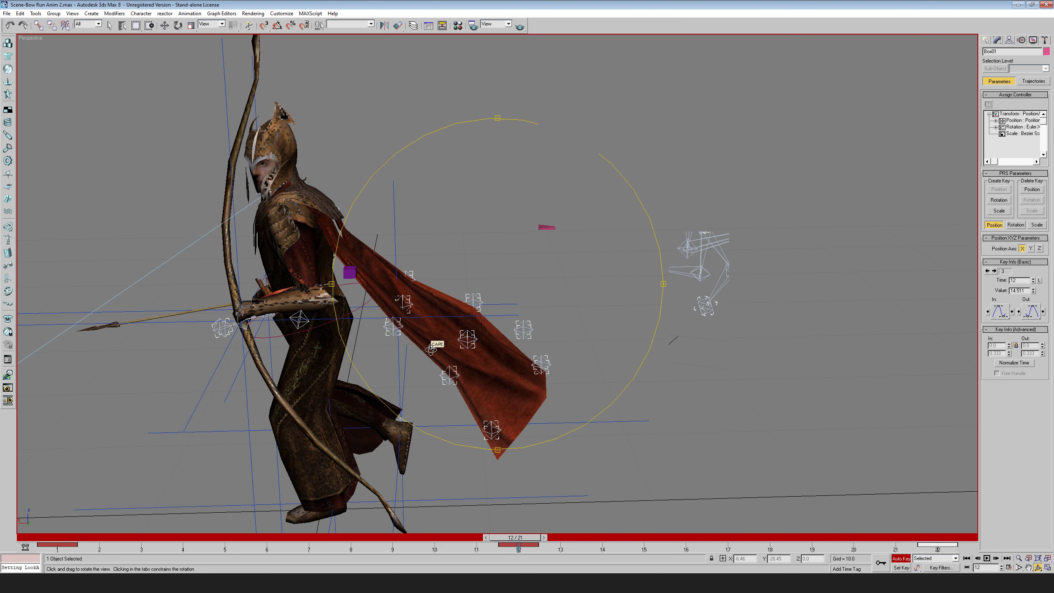
scroll(466, 336, "up", 3)
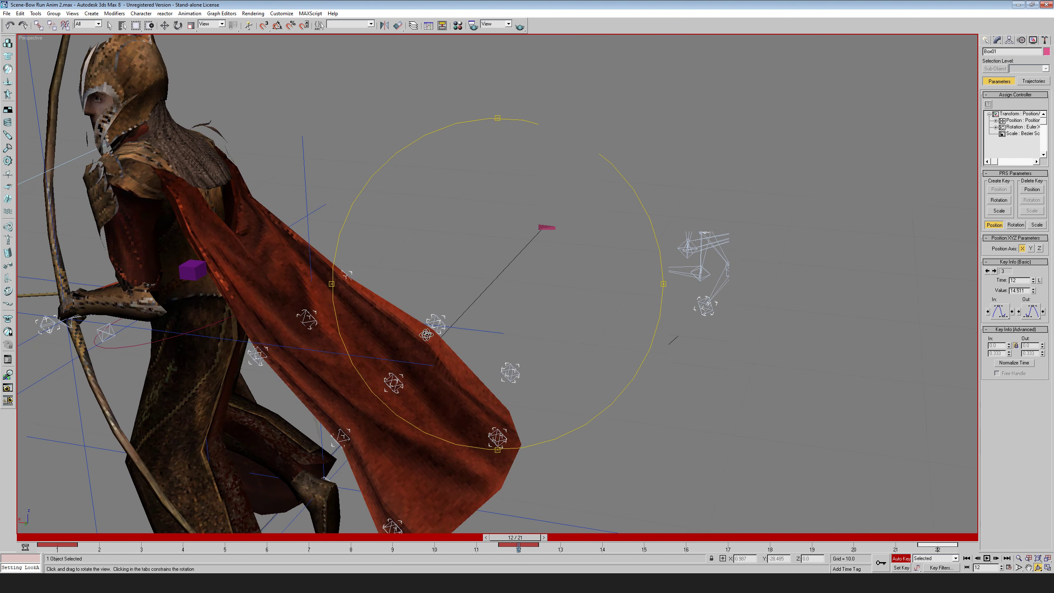
left_click_drag(338, 338, 411, 317)
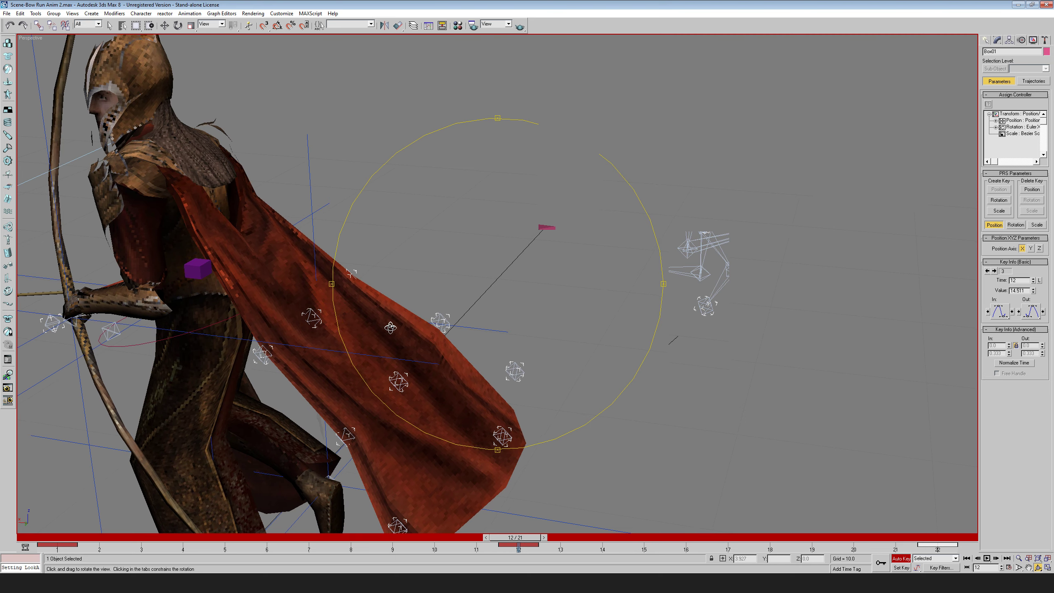
scroll(407, 319, "down", 2)
scroll(373, 340, "down", 3)
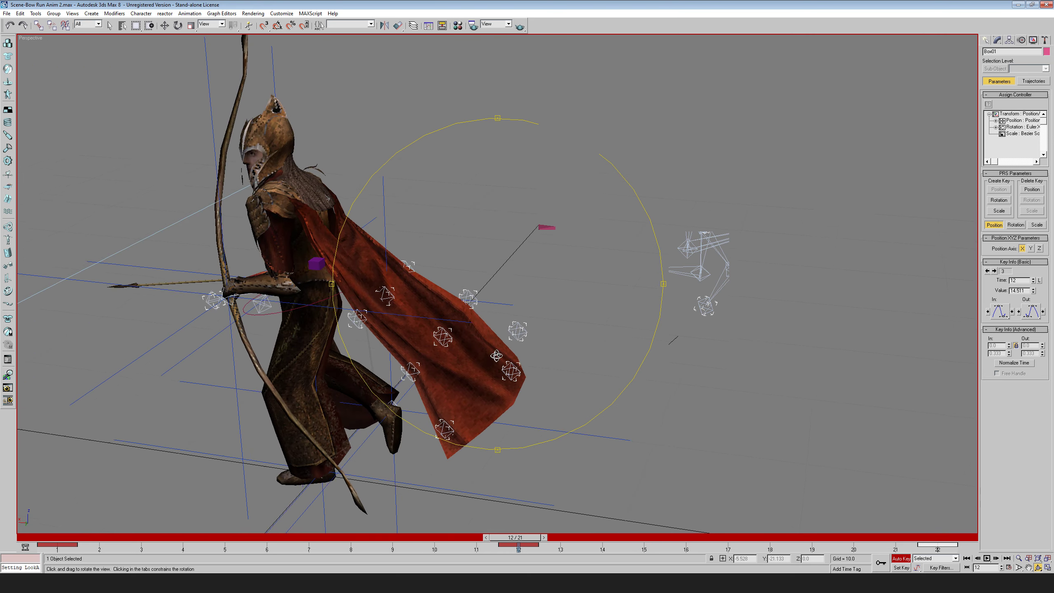
- Go to frame 1 and inspect the archer's head against the look-at box from the front and side
left_click_drag(539, 538, 32, 538)
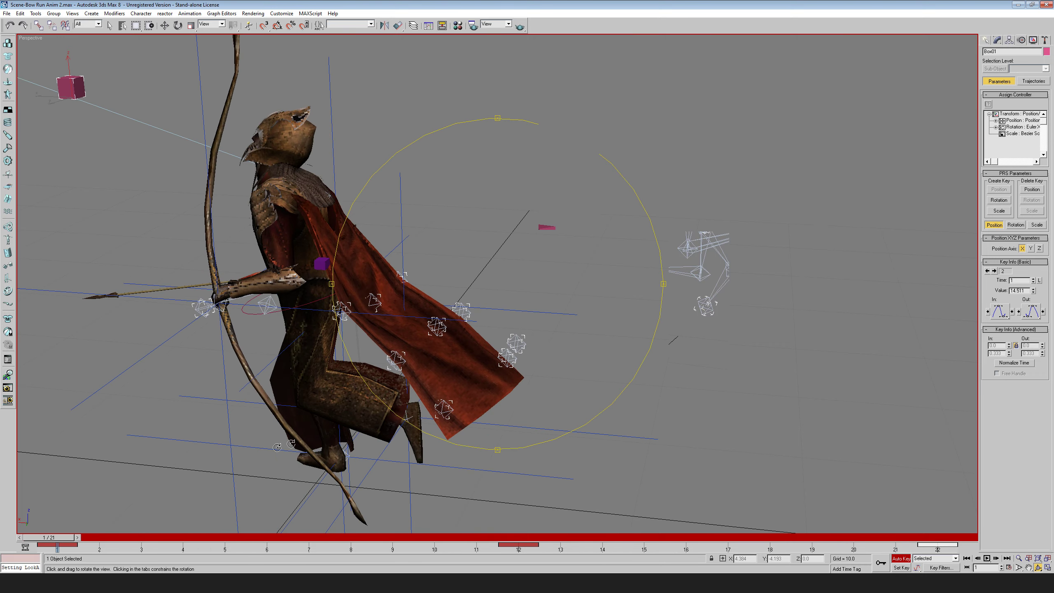
scroll(394, 375, "down", 5)
left_click_drag(498, 353, 476, 345)
scroll(476, 345, "up", 8)
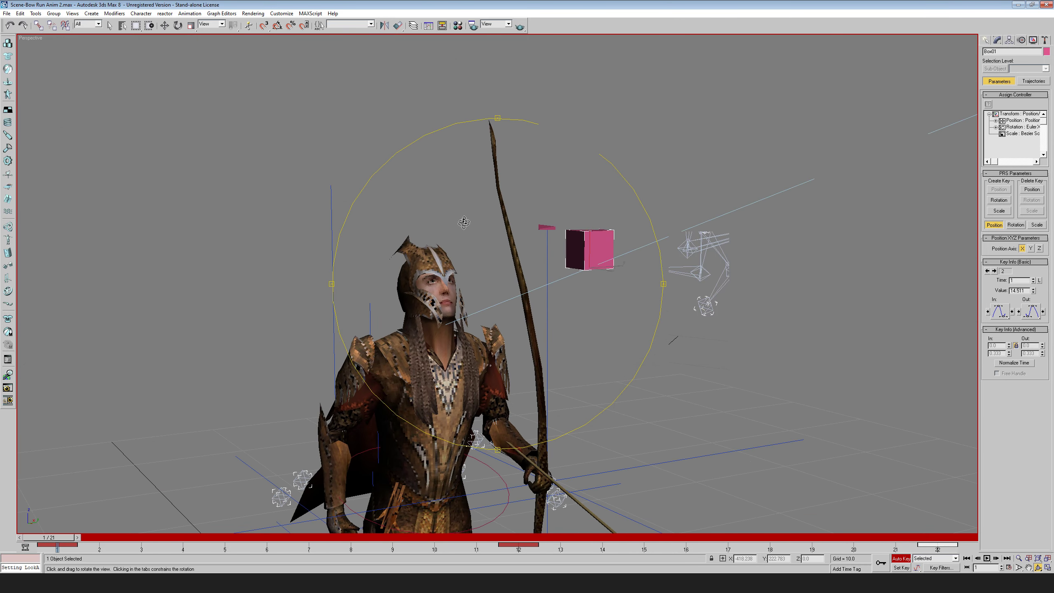
scroll(476, 345, "up", 3)
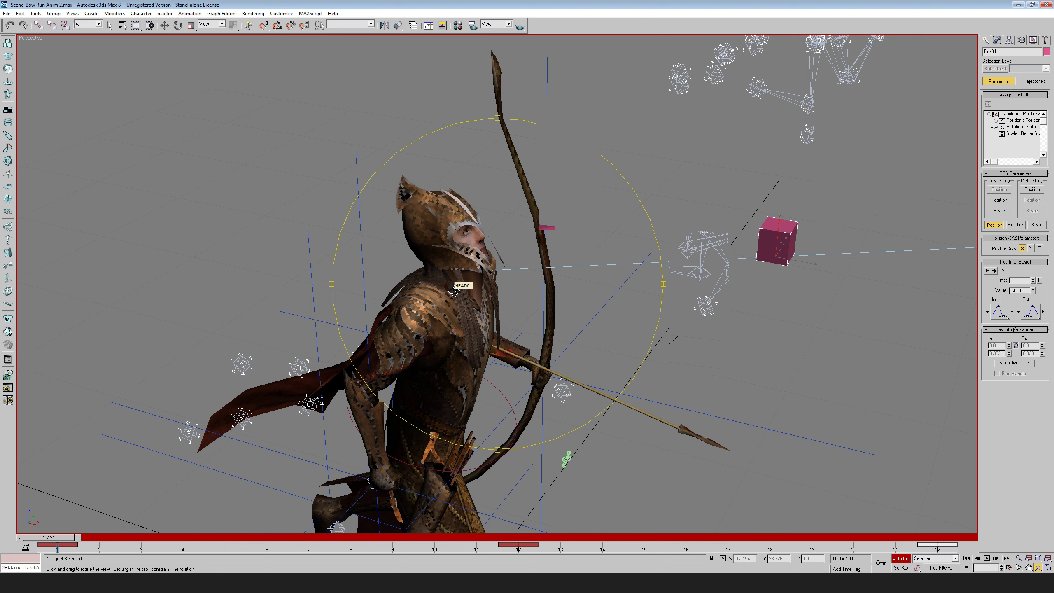
- Close the Scene-Bow Run Anim 2 scene and quit the program
key("w")
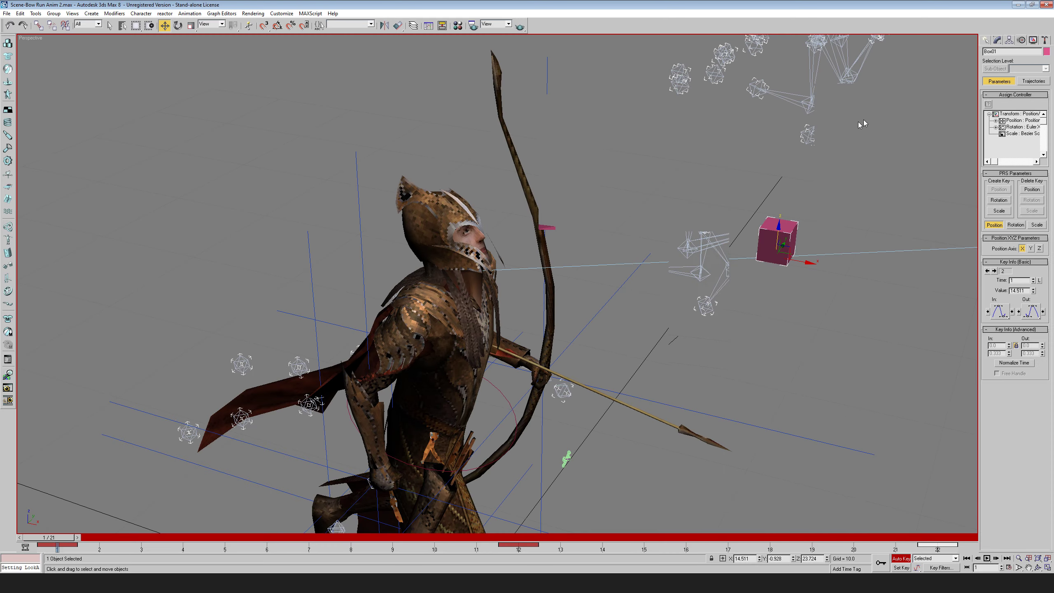
left_click(1046, 5)
left_click(562, 318)
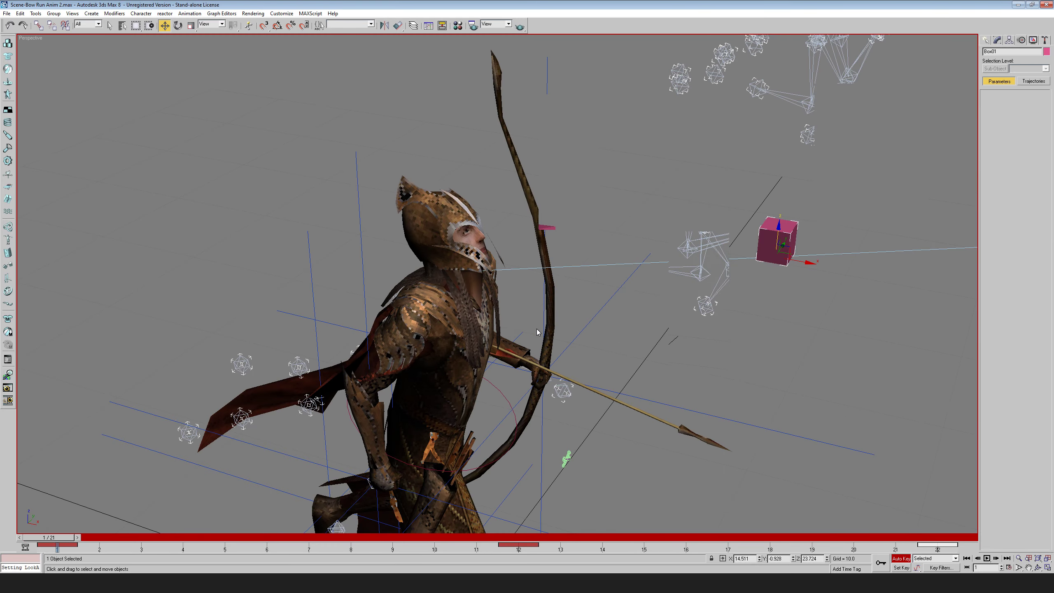
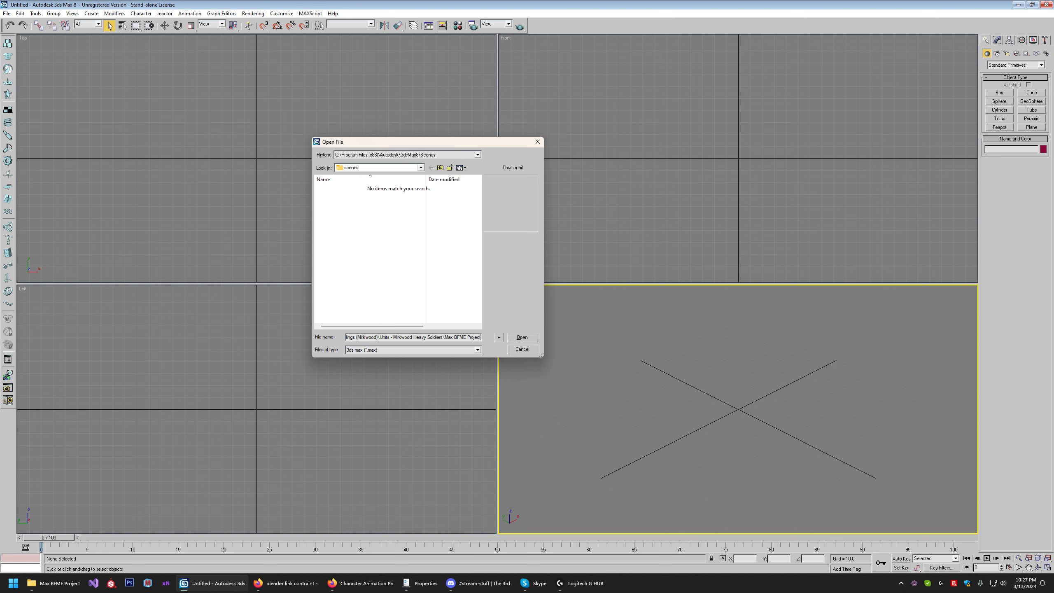
- Open Scene Sword Formation-Walk Anim.max from the Max BFME Project folder, continuing past the missing external texture
key("Return")
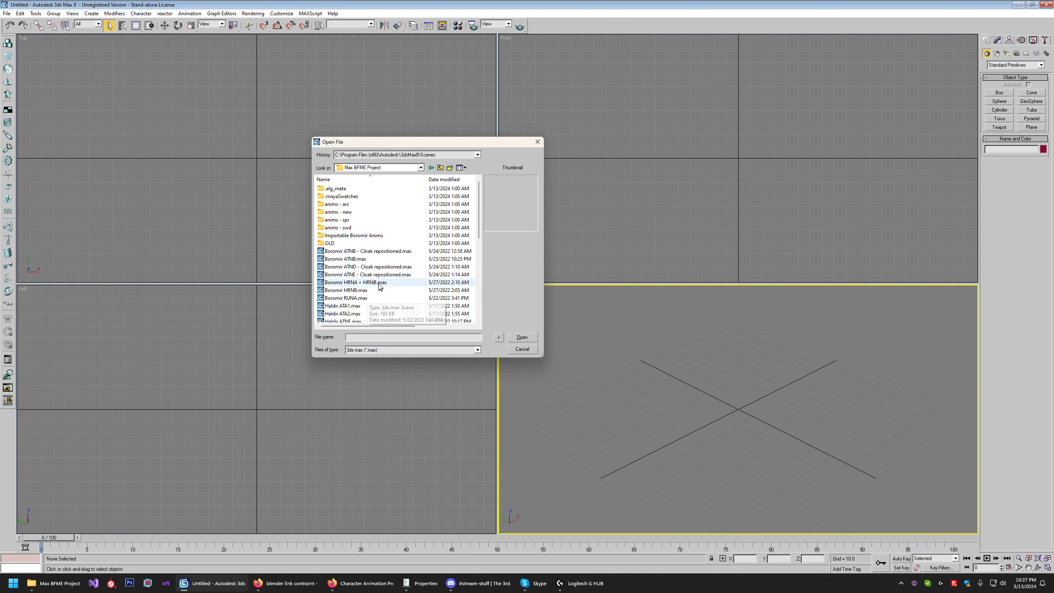
left_click_drag(480, 232, 485, 276)
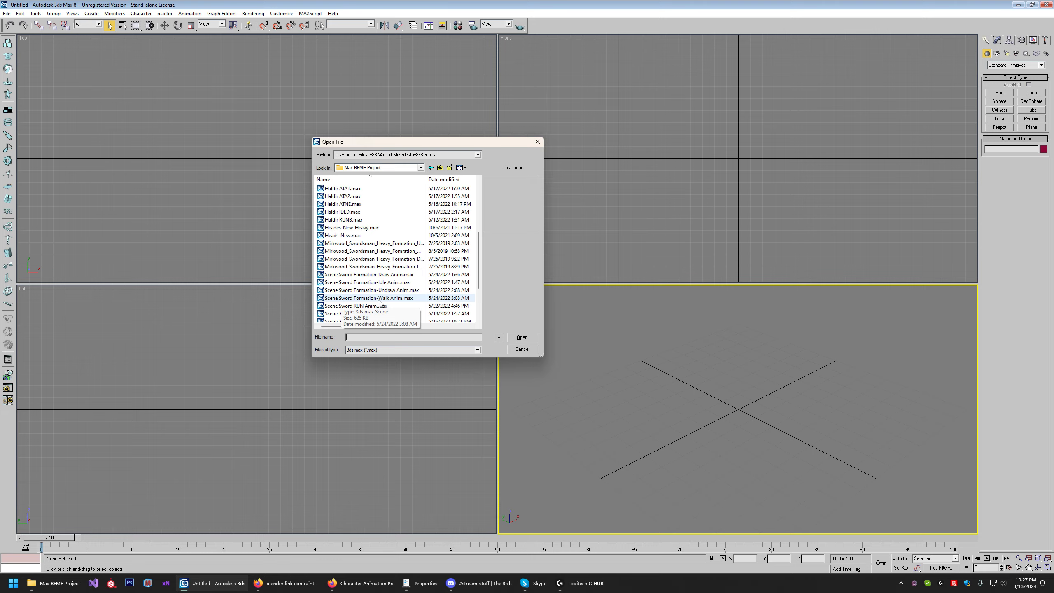
double_click(394, 298)
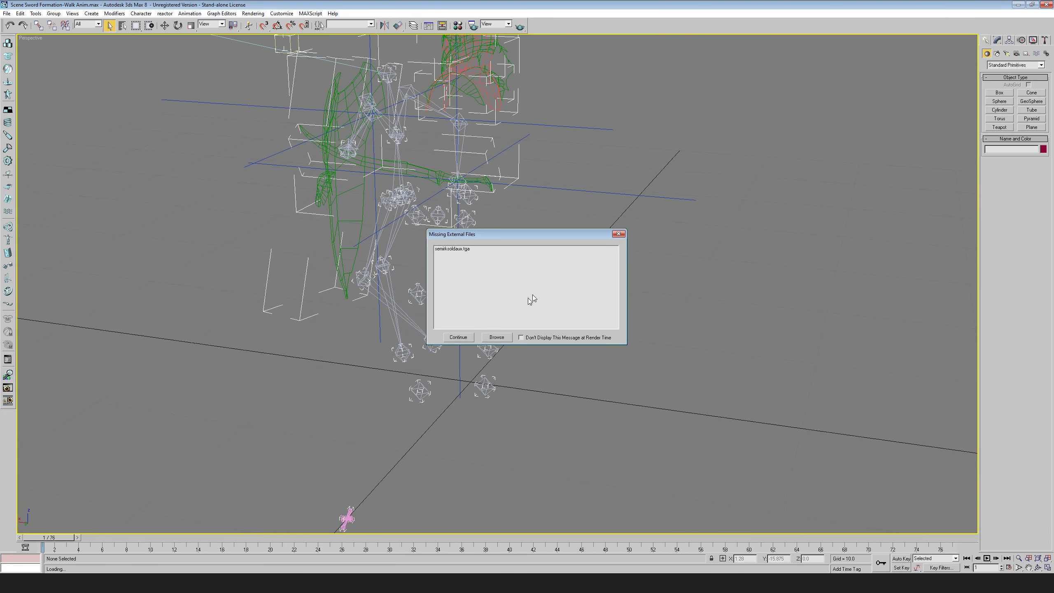
left_click(446, 340)
scroll(588, 263, "down", 5)
middle_click_drag(551, 336, 599, 405)
- Open Scene Sword RUN Anim.max from the Max BFME Project folder
left_click(6, 14)
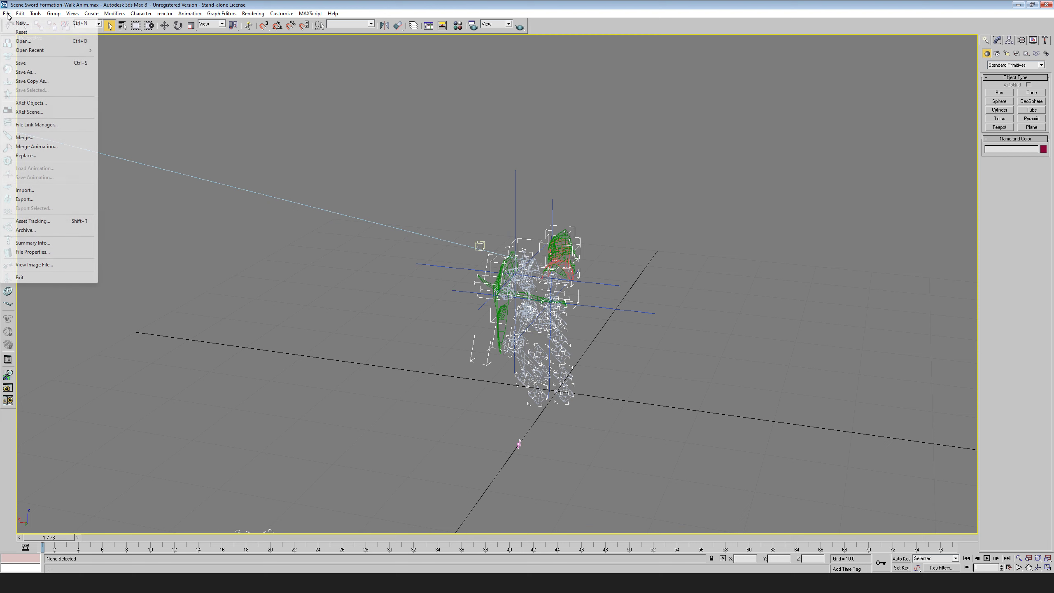
left_click(29, 42)
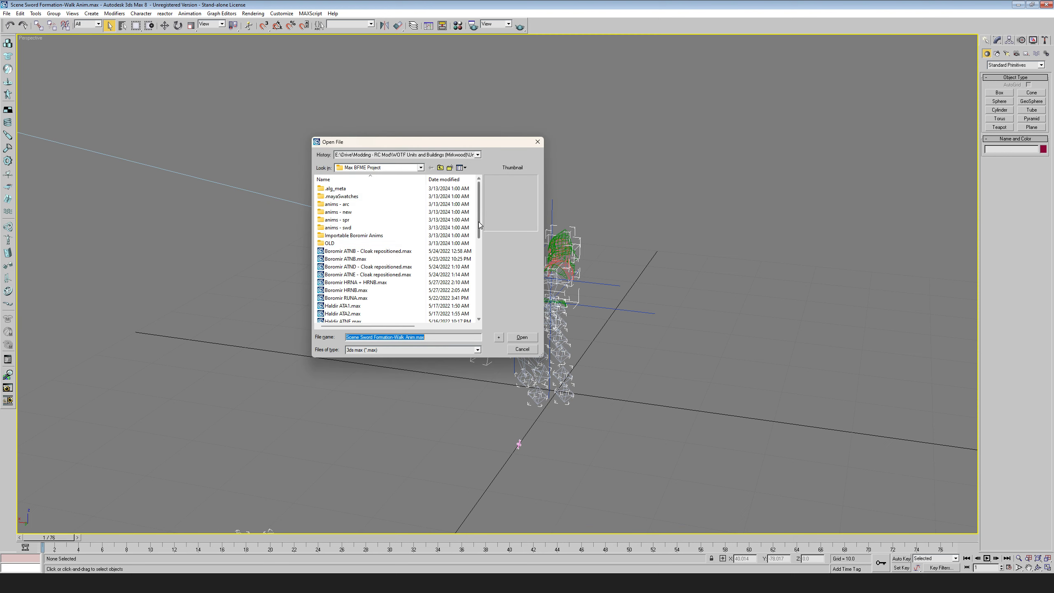
left_click_drag(478, 221, 486, 288)
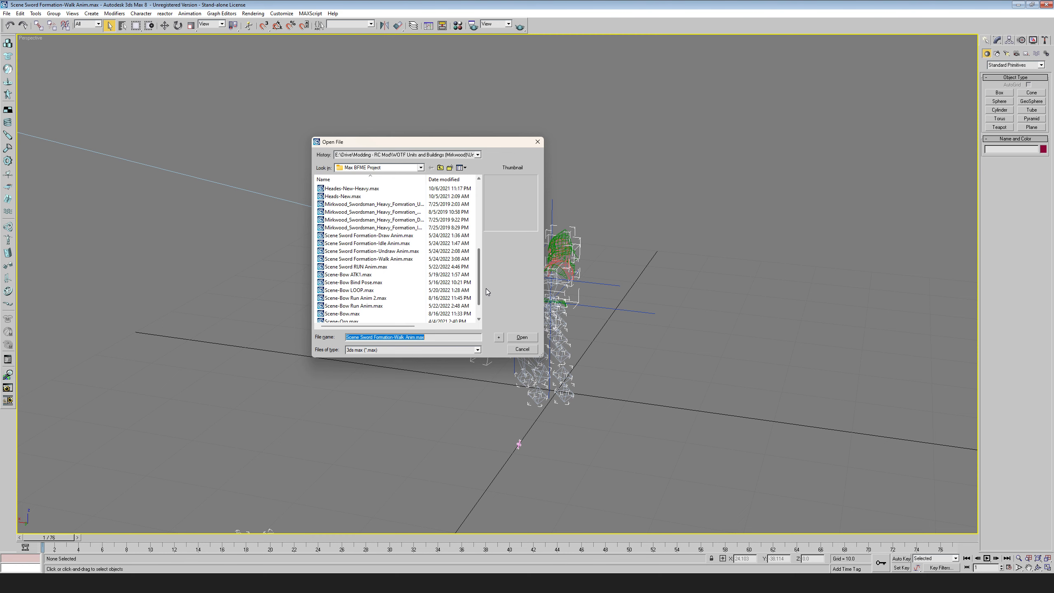
double_click(365, 266)
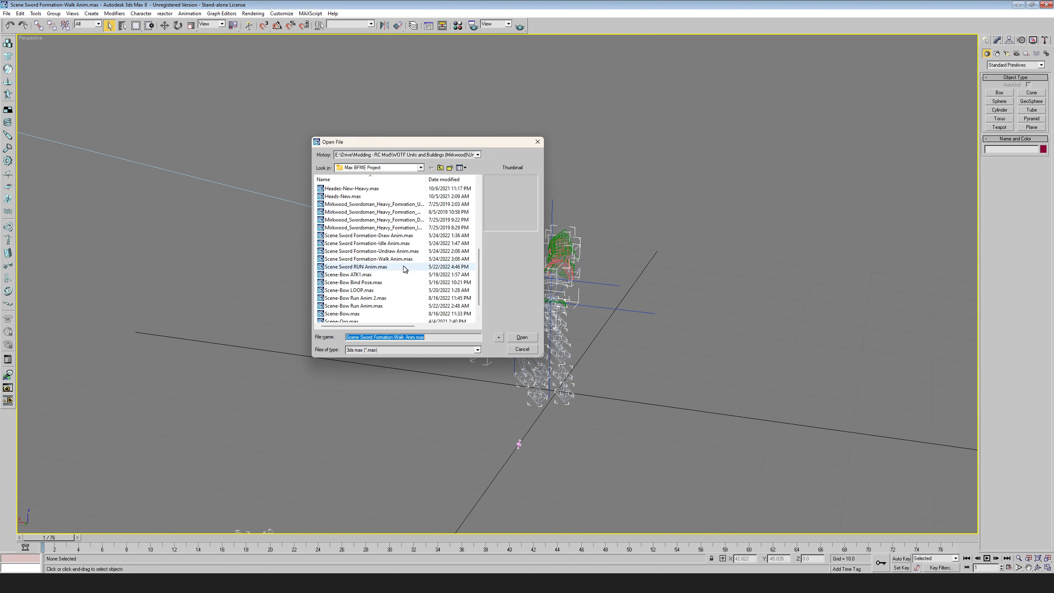
- Examine the running swordsman's body, shield and surrounding control boxes from both sides
scroll(693, 223, "down", 6)
middle_click_drag(660, 277, 626, 305)
scroll(674, 284, "up", 10)
scroll(662, 288, "down", 2)
left_click(1037, 567)
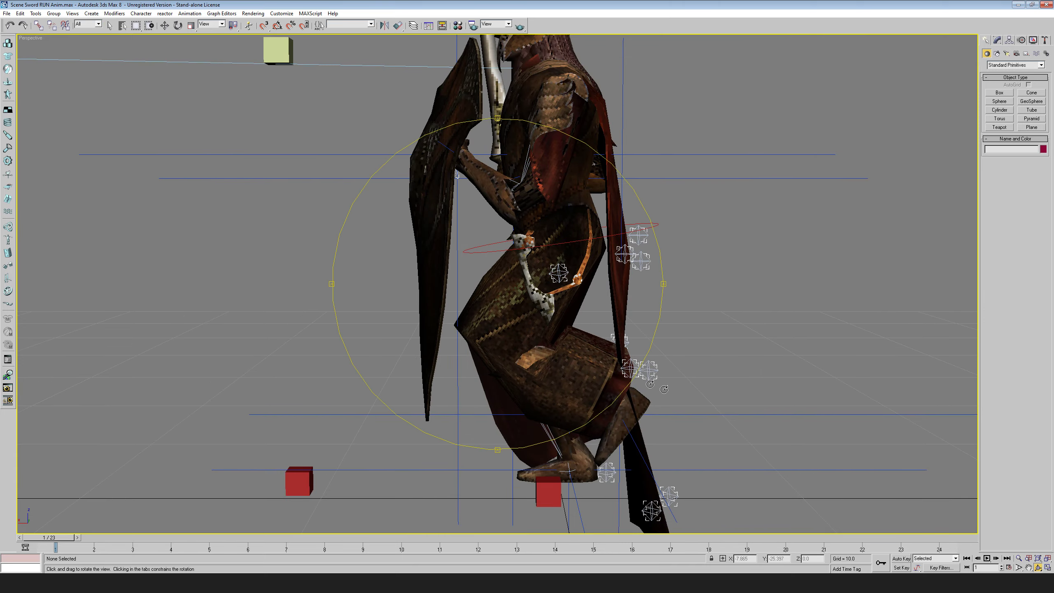
left_click_drag(539, 291, 591, 284)
scroll(591, 285, "up", 3)
right_click(590, 285)
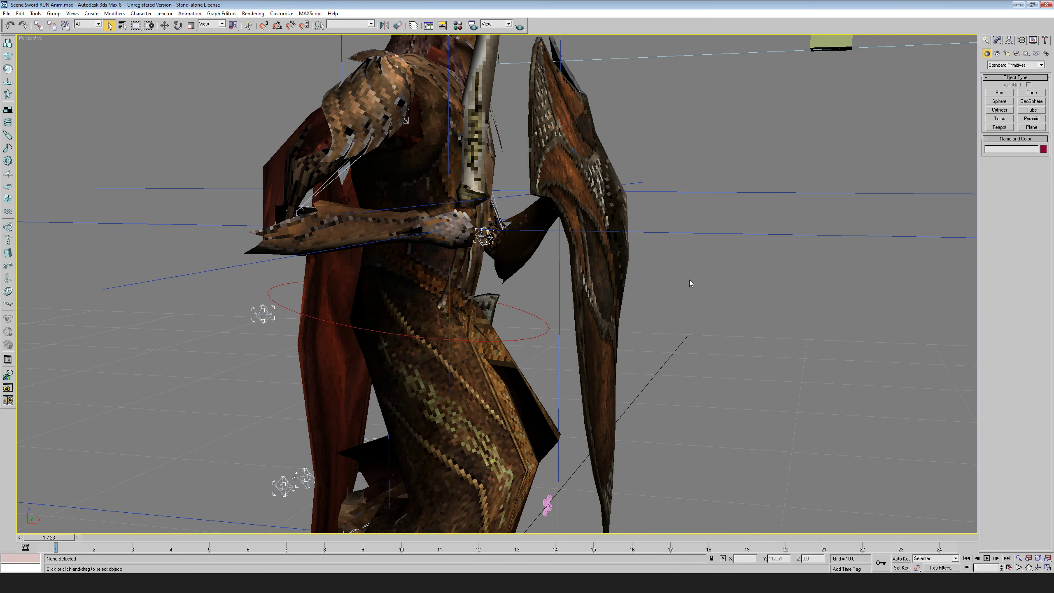
- Open Mirkwood Palace Run Anim.max from the Max BFME Project folder of Units - Mirkwood Palace Guards
left_click(7, 14)
left_click(23, 41)
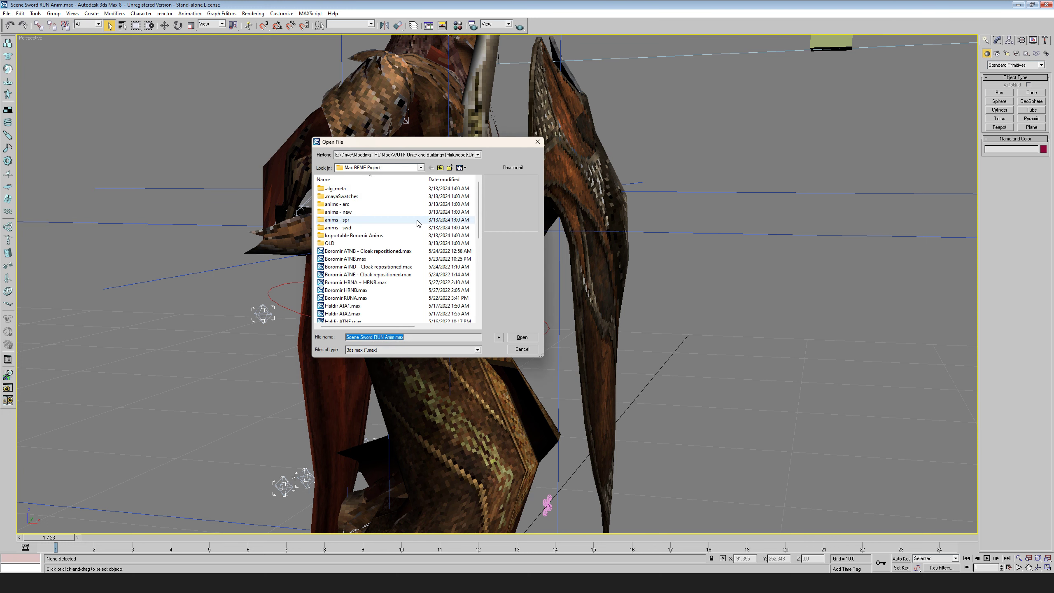
left_click_drag(478, 220, 483, 292)
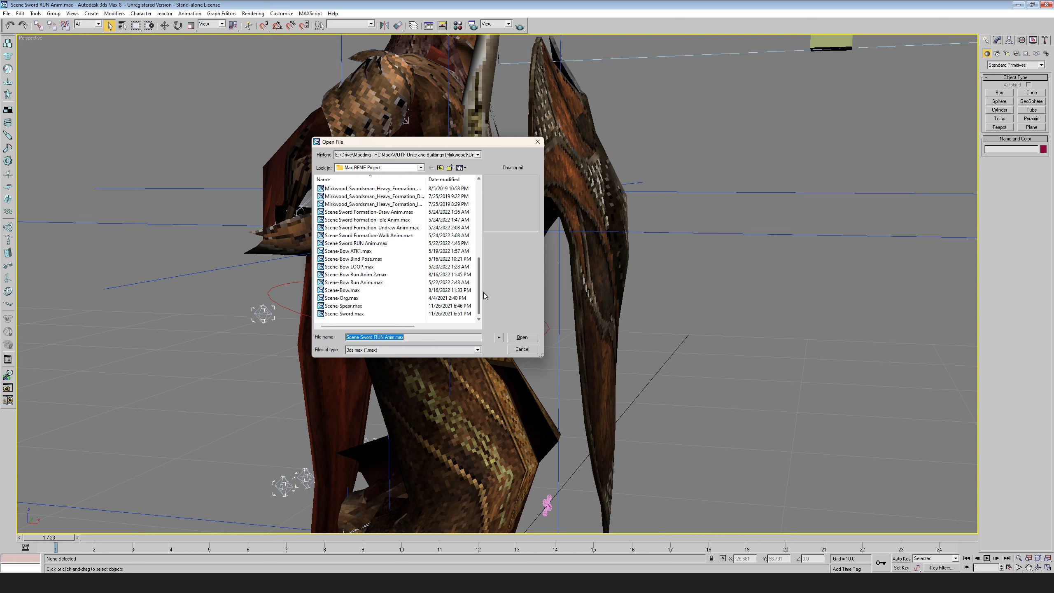
left_click(440, 168)
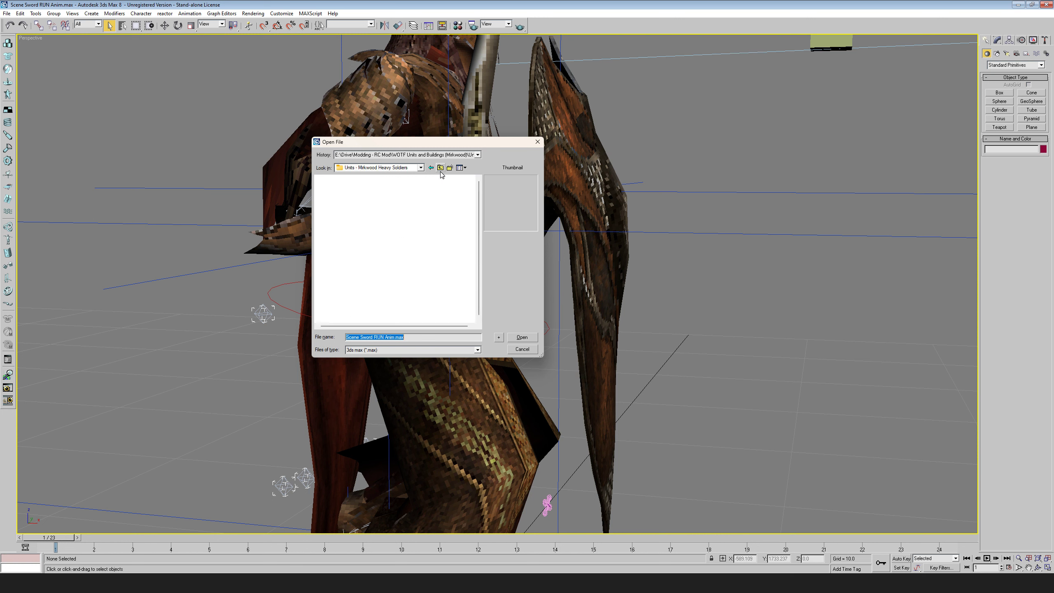
left_click(440, 167)
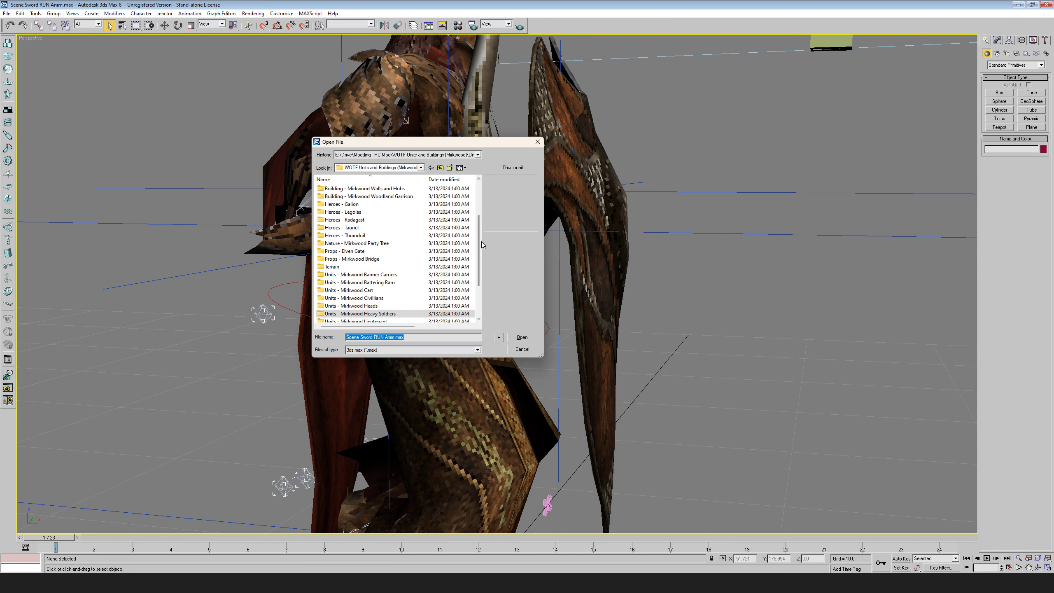
left_click_drag(481, 241, 479, 275)
double_click(373, 290)
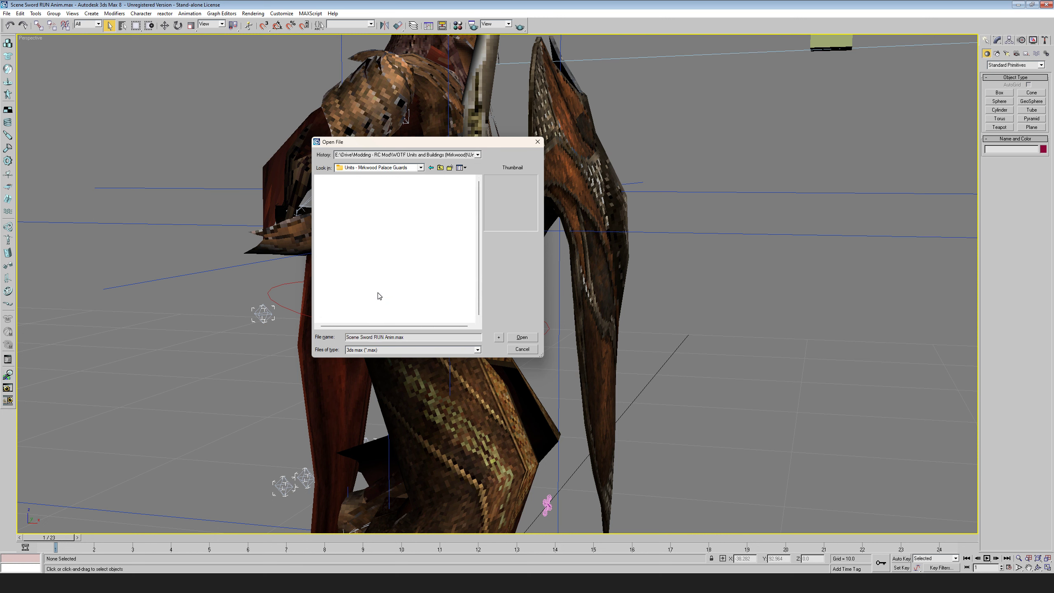
double_click(347, 204)
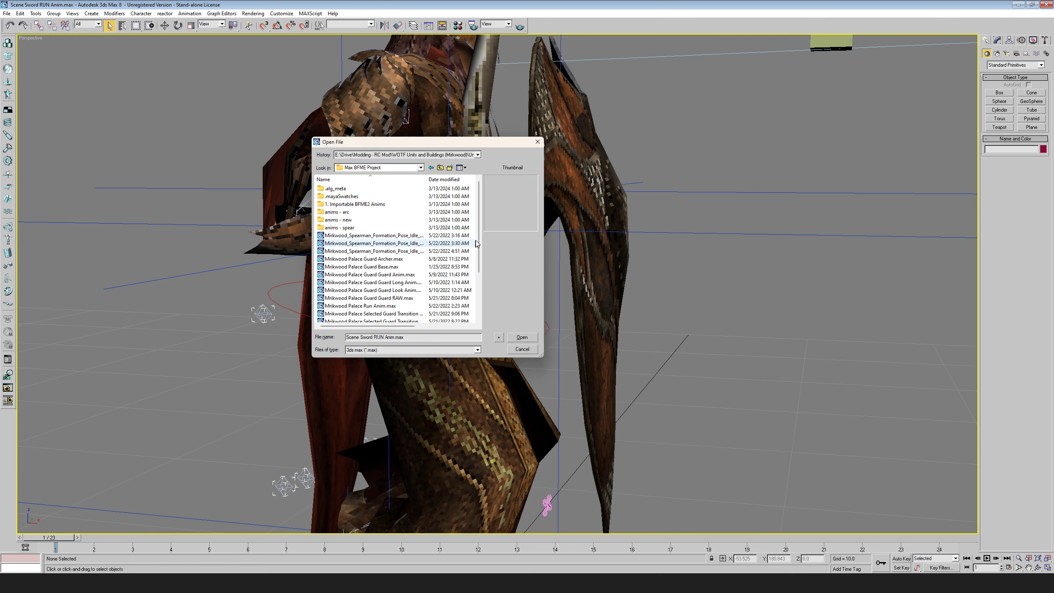
left_click_drag(479, 245, 479, 260)
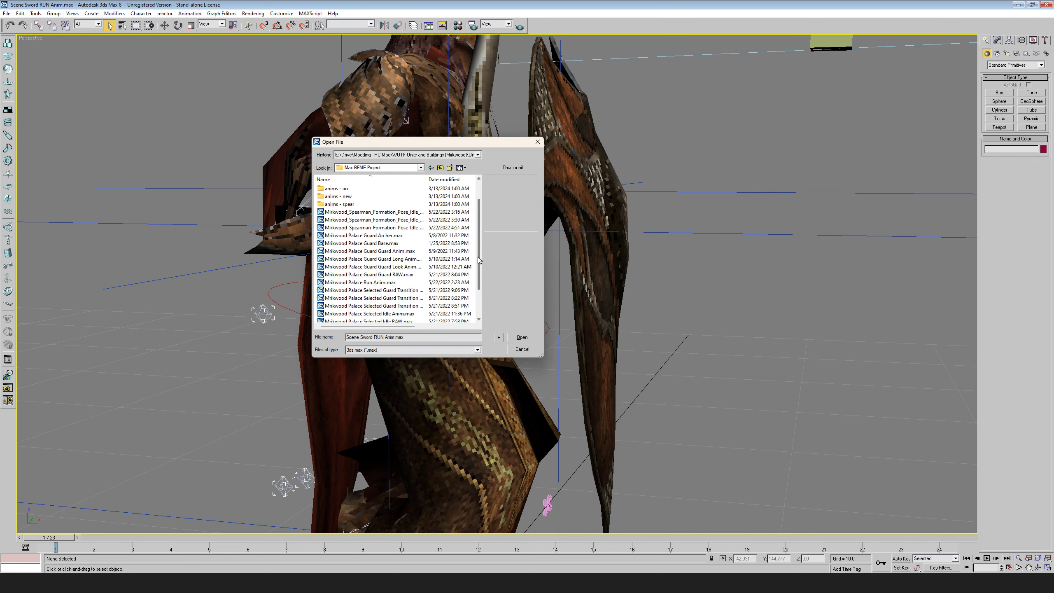
double_click(360, 282)
- Examine the palace guard's pose, spear, shield and surrounding control boxes from the side
scroll(631, 314, "down", 8)
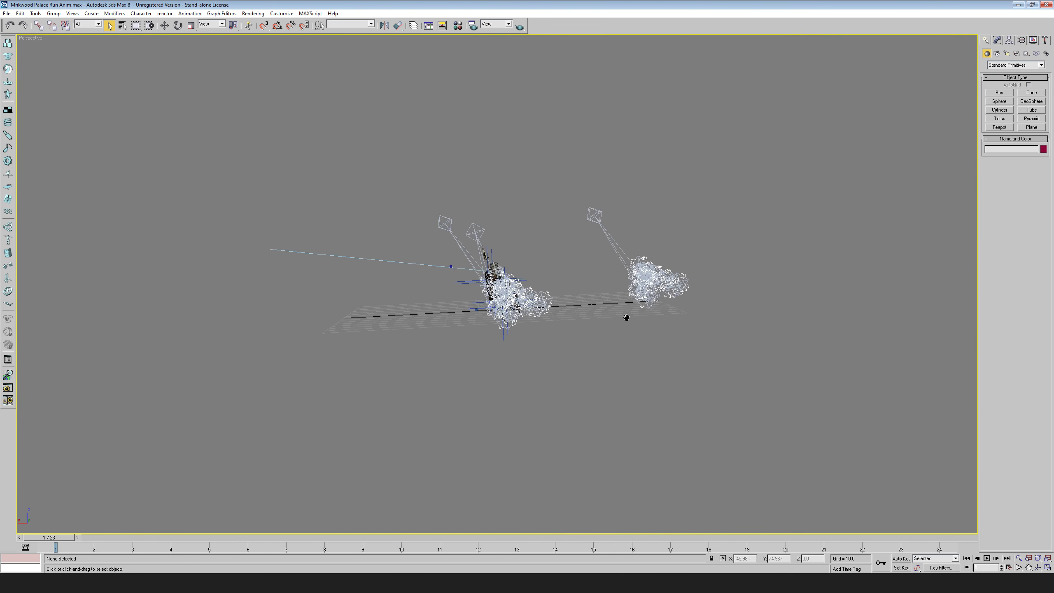
scroll(628, 317, "up", 6)
left_click(1038, 567)
left_click_drag(469, 284, 553, 287)
scroll(550, 287, "up", 4)
middle_click_drag(580, 280, 487, 305)
scroll(487, 305, "up", 3)
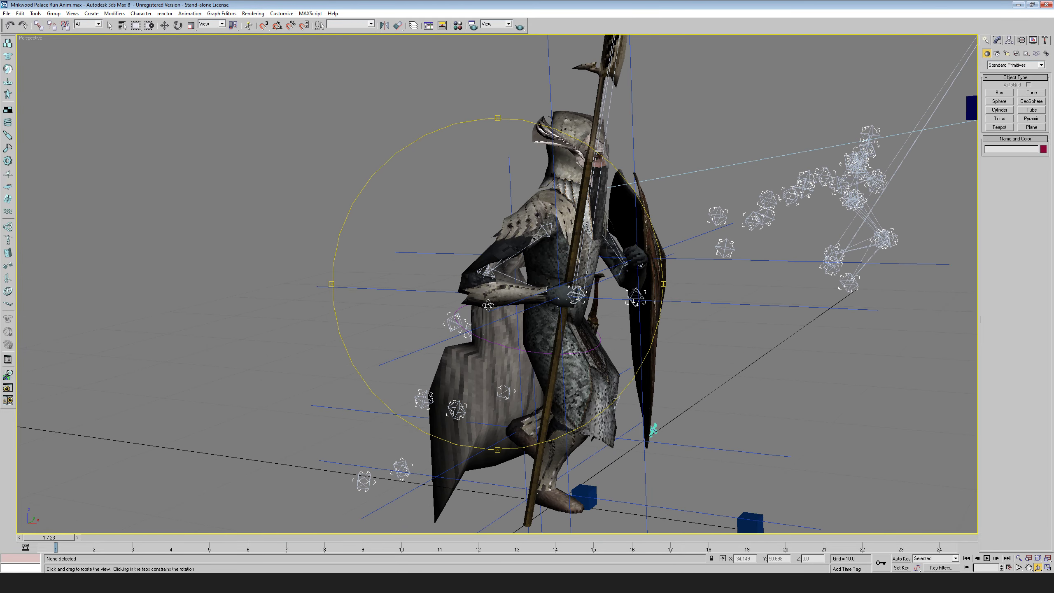
scroll(509, 305, "down", 3)
left_click_drag(614, 304, 546, 279)
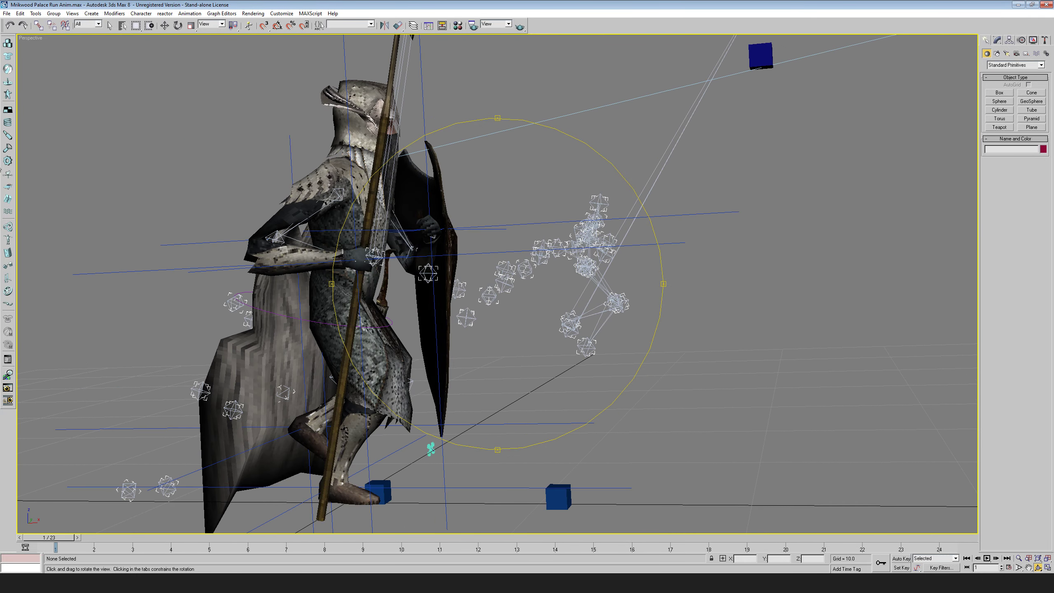
middle_click_drag(312, 342, 349, 331)
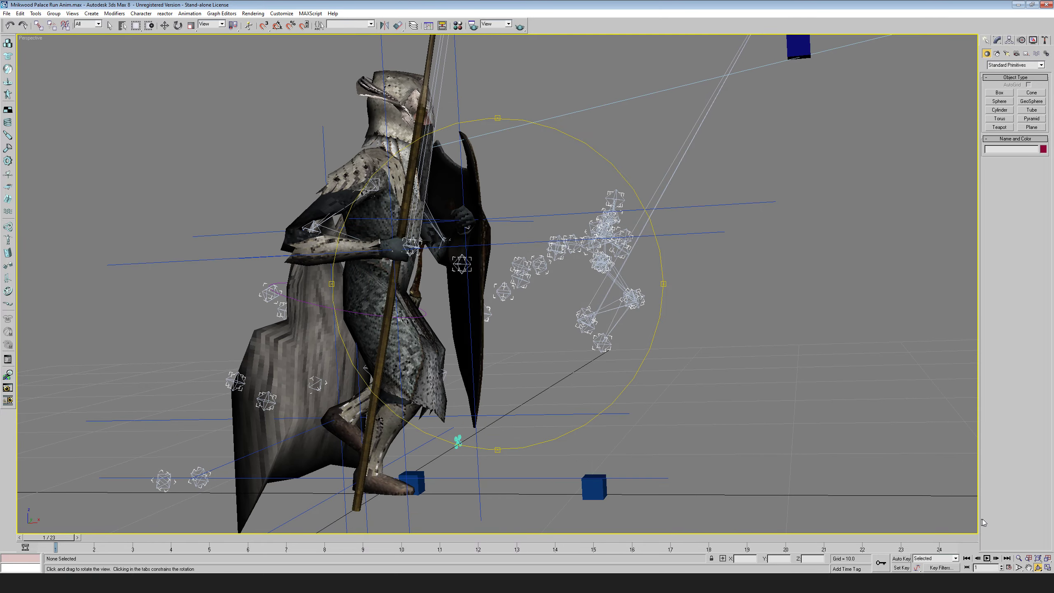
- Play the palace guard's run animation, stop it, and inspect the separate bone rig in front of the guard
left_click(987, 559)
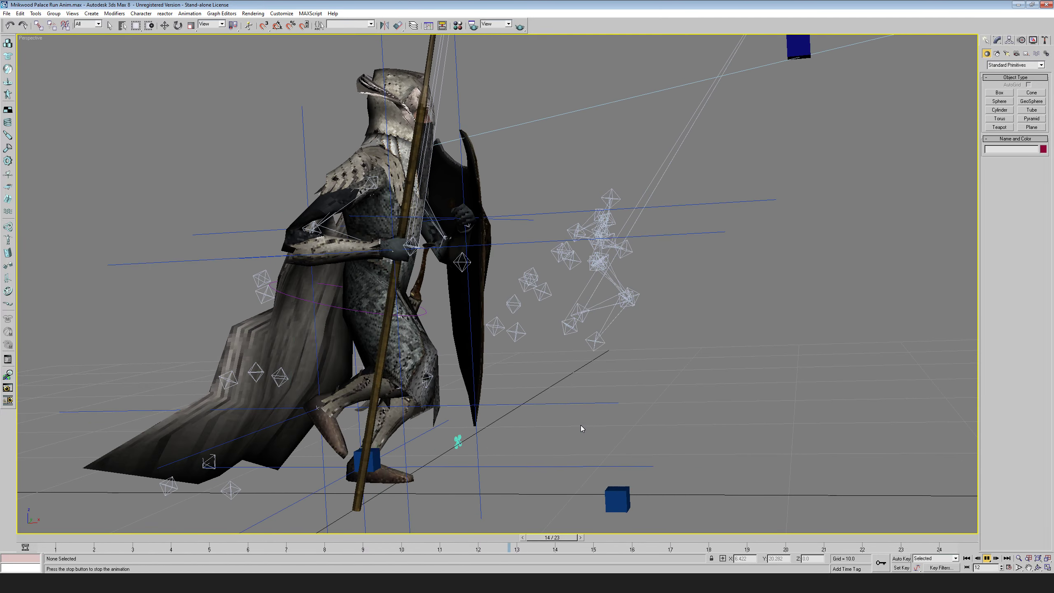
scroll(652, 347, "down", 5)
middle_click_drag(652, 347, 689, 356)
scroll(656, 356, "up", 6)
scroll(656, 356, "down", 2)
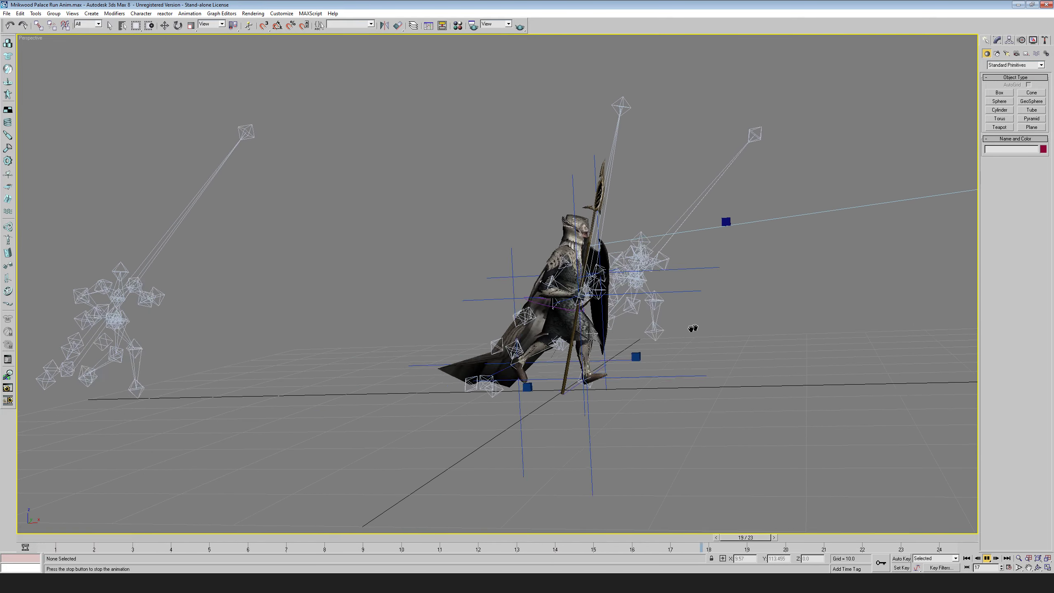
scroll(691, 329, "up", 4)
middle_click_drag(690, 275, 562, 272)
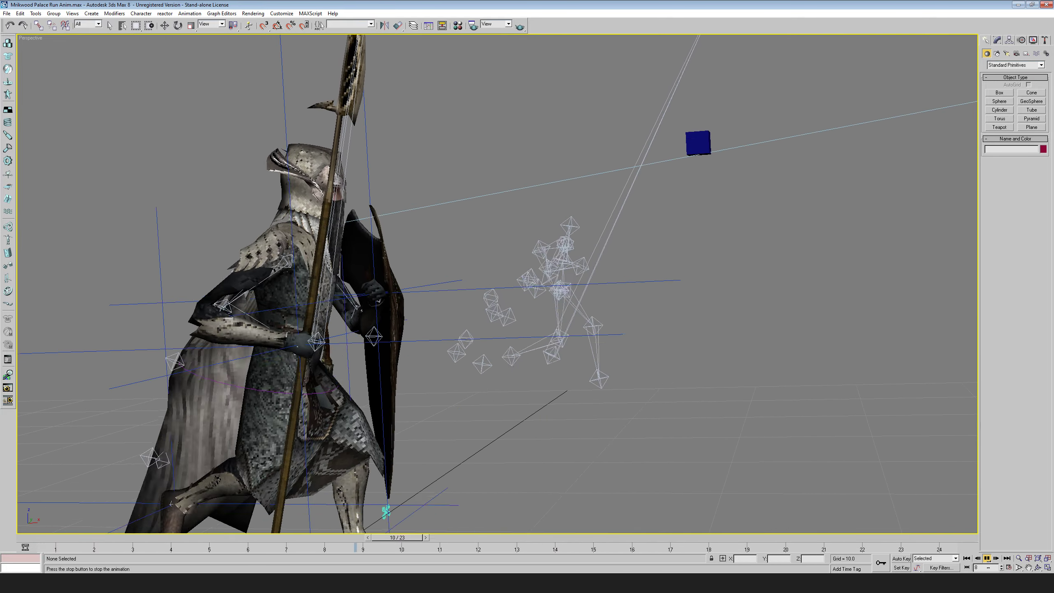
left_click(987, 559)
left_click(1038, 567)
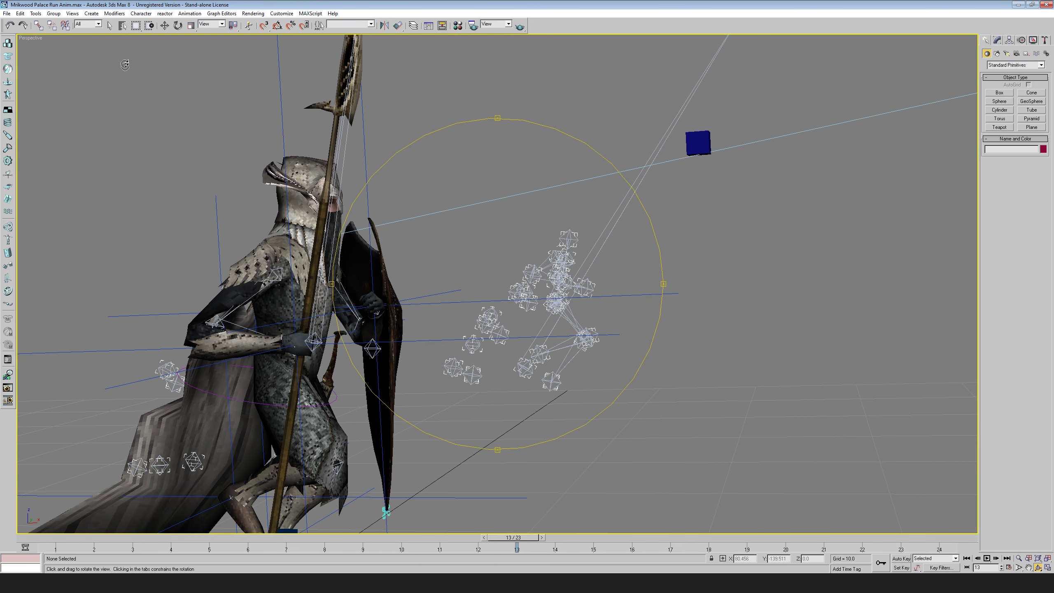
left_click_drag(517, 278, 542, 303)
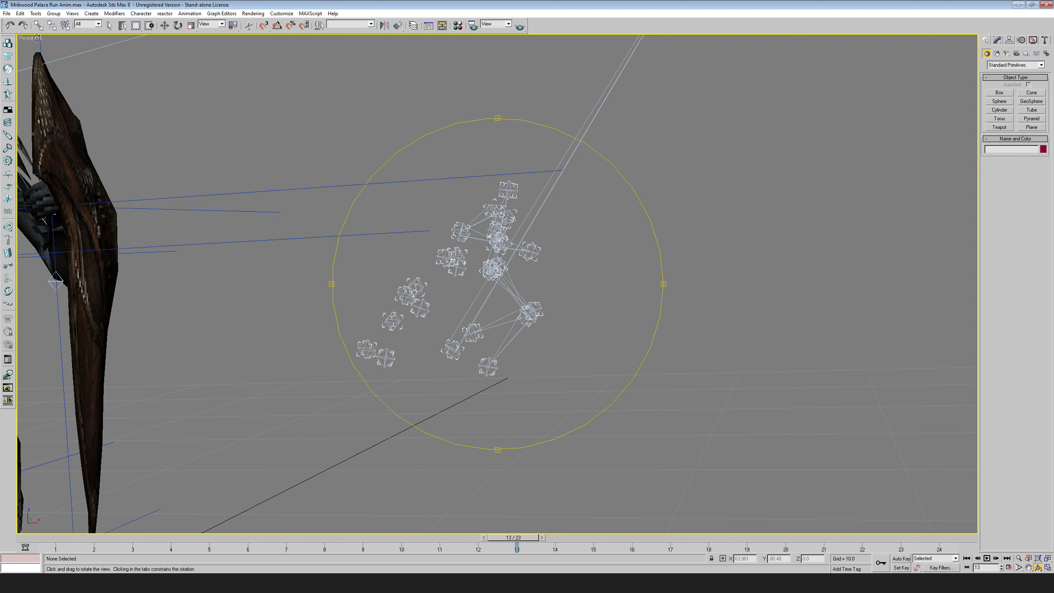
- Open Boromir RUNA.max from the Max BFME Project folder of Units - Mirkwood Heavy Soldiers
left_click(7, 13)
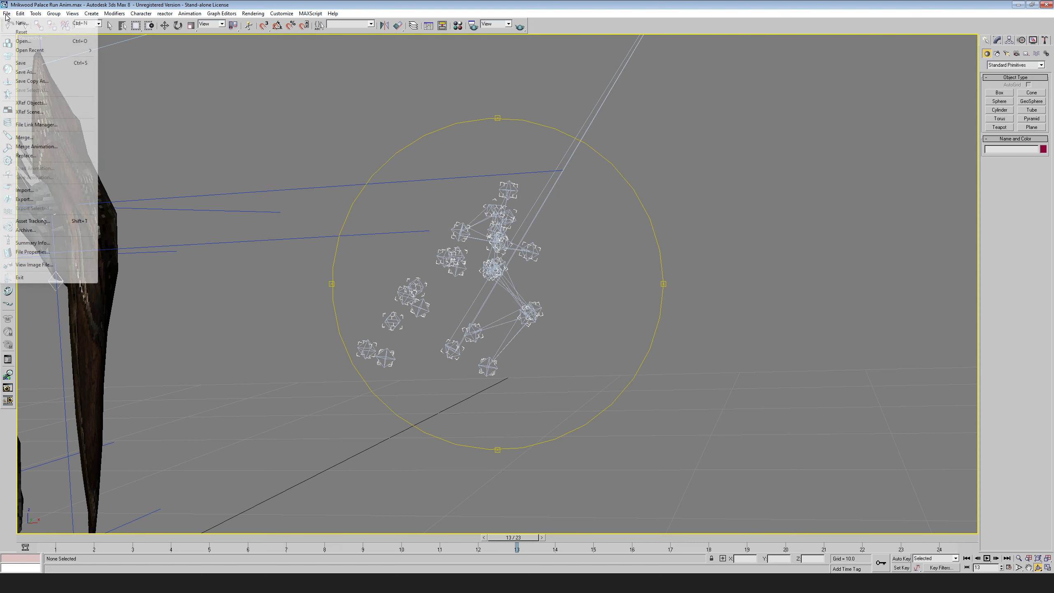
left_click(29, 42)
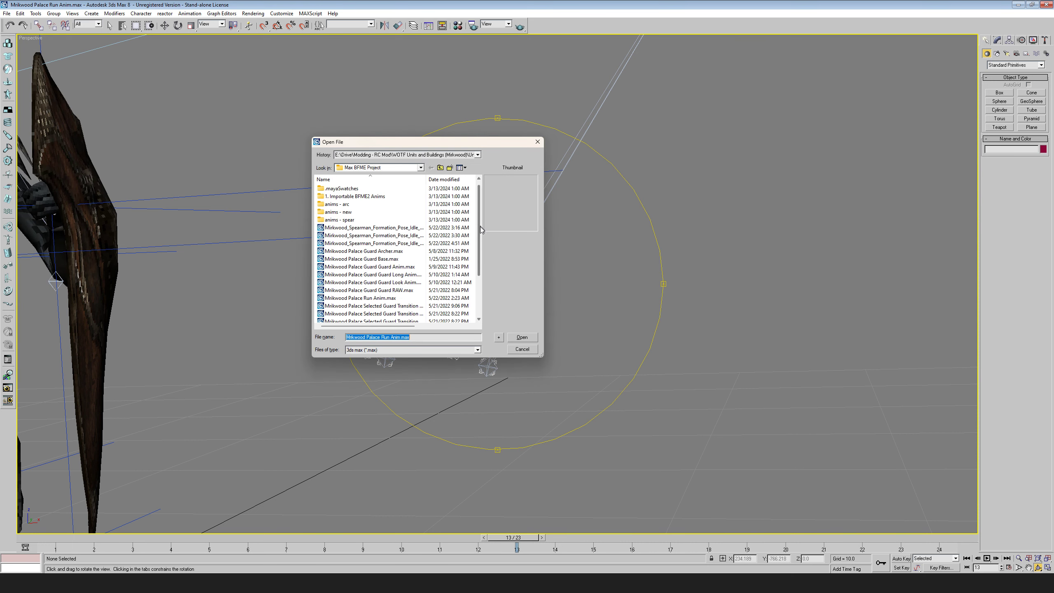
scroll(441, 256, "down", 3)
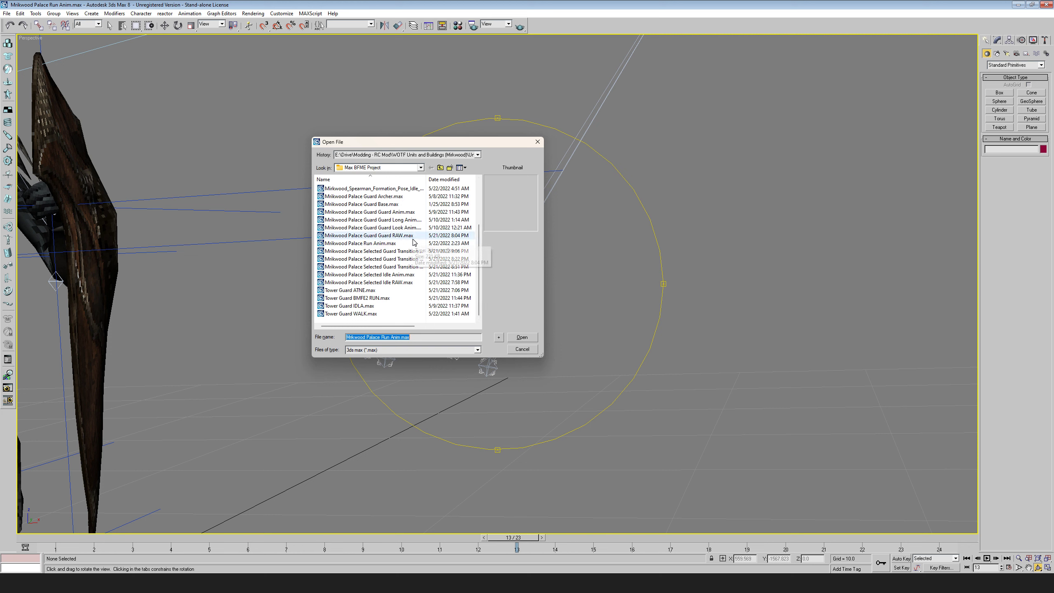
left_click(441, 168)
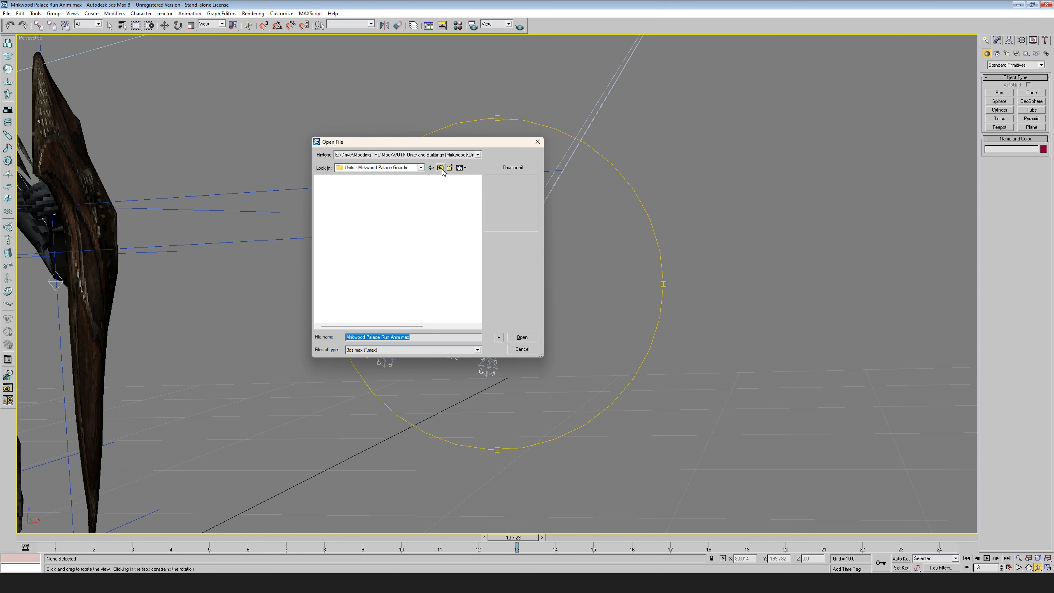
double_click(398, 282)
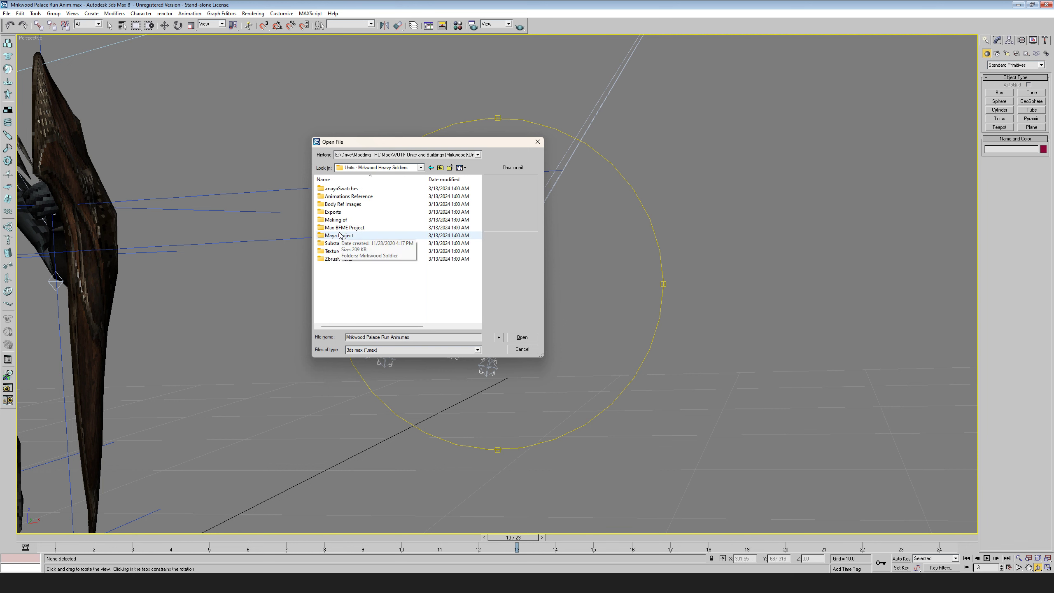
double_click(398, 228)
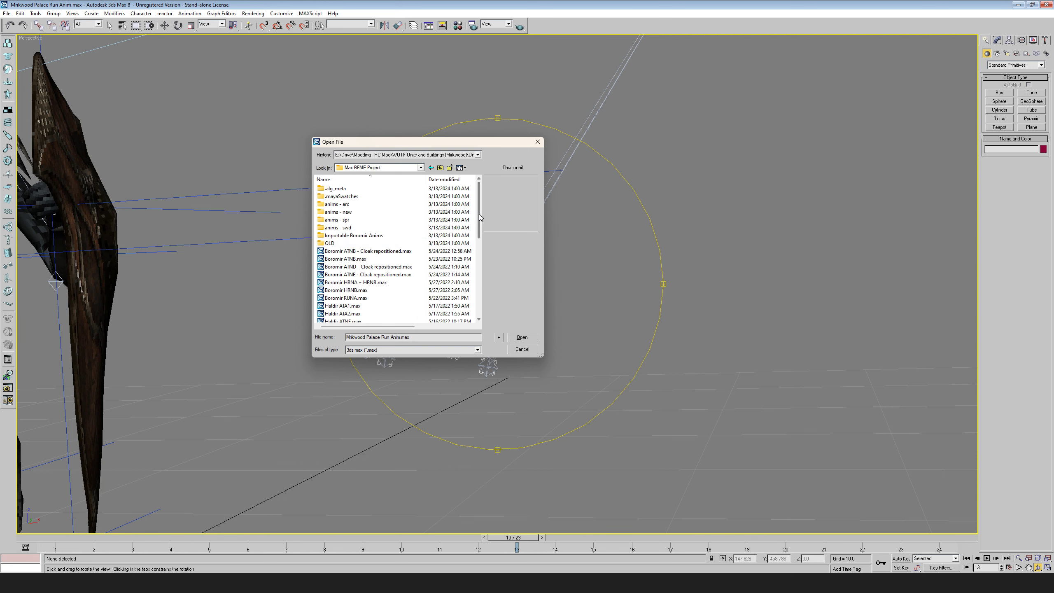
scroll(374, 257, "down", 1)
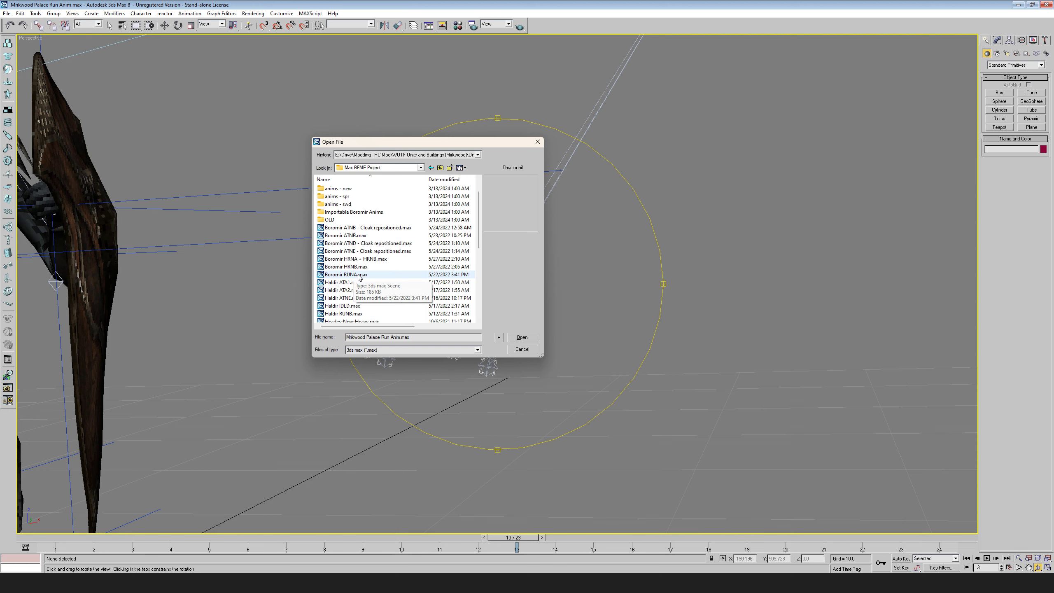
double_click(348, 274)
- Maximize the Perspective viewport and create a plane about 32 long and 38.5 wide on the ground behind the bone rig
left_click_drag(672, 402, 715, 409)
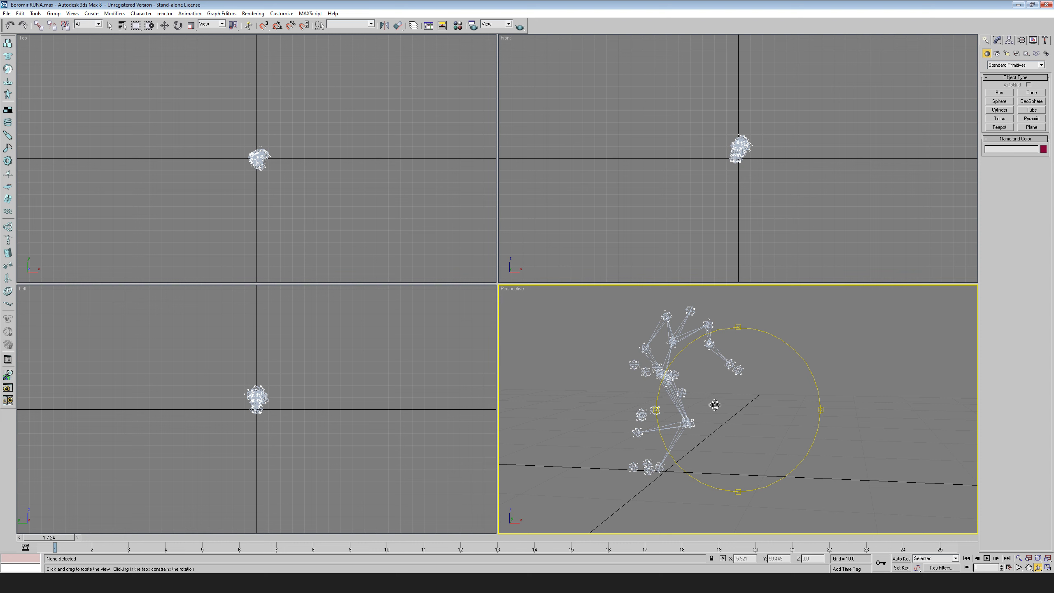
left_click_drag(710, 407, 731, 403)
left_click(1047, 568)
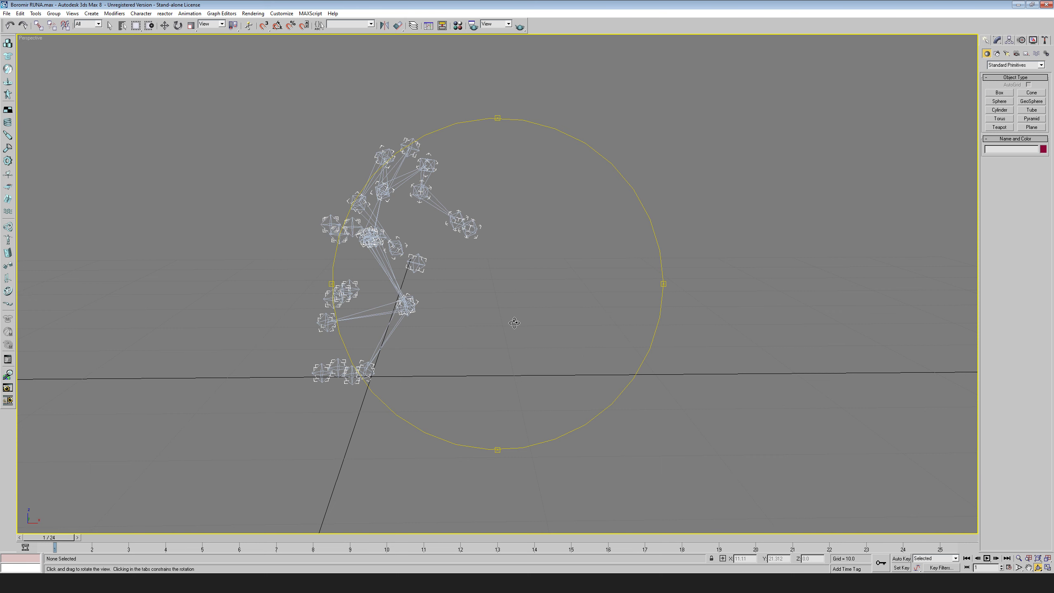
left_click_drag(548, 365, 570, 375)
right_click(570, 375)
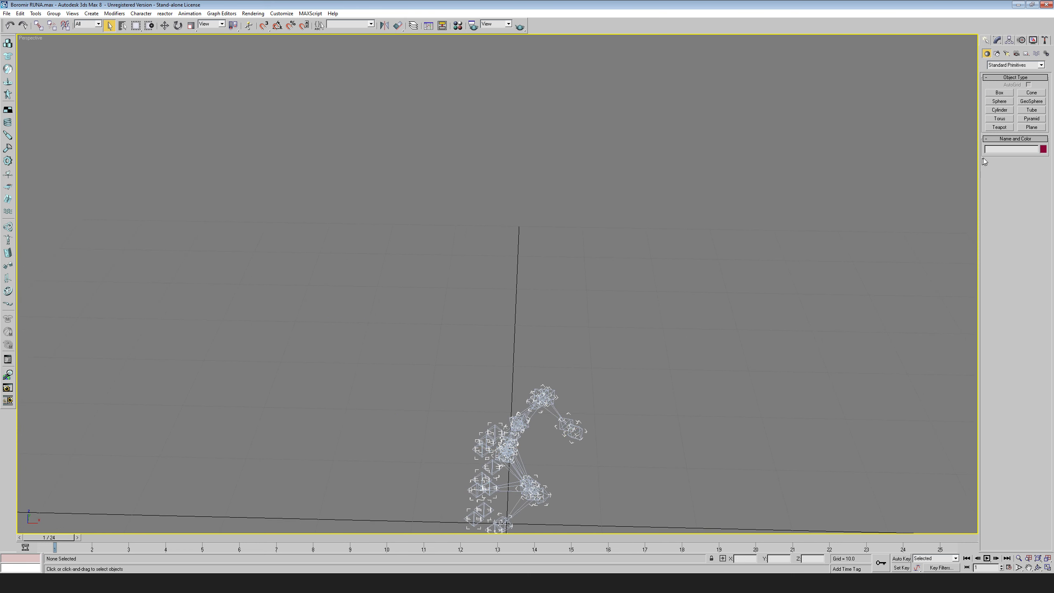
left_click(1031, 128)
left_click_drag(437, 270, 735, 402)
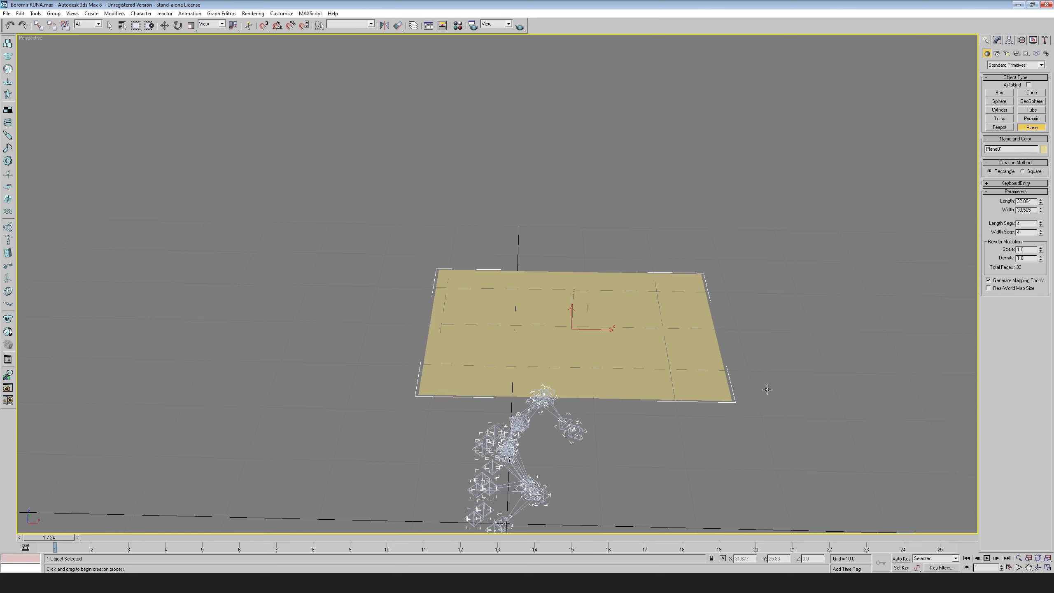
- Rotate the plane 90 degrees about the X axis to stand it upright
left_click(165, 26)
middle_click_drag(591, 177, 579, 165)
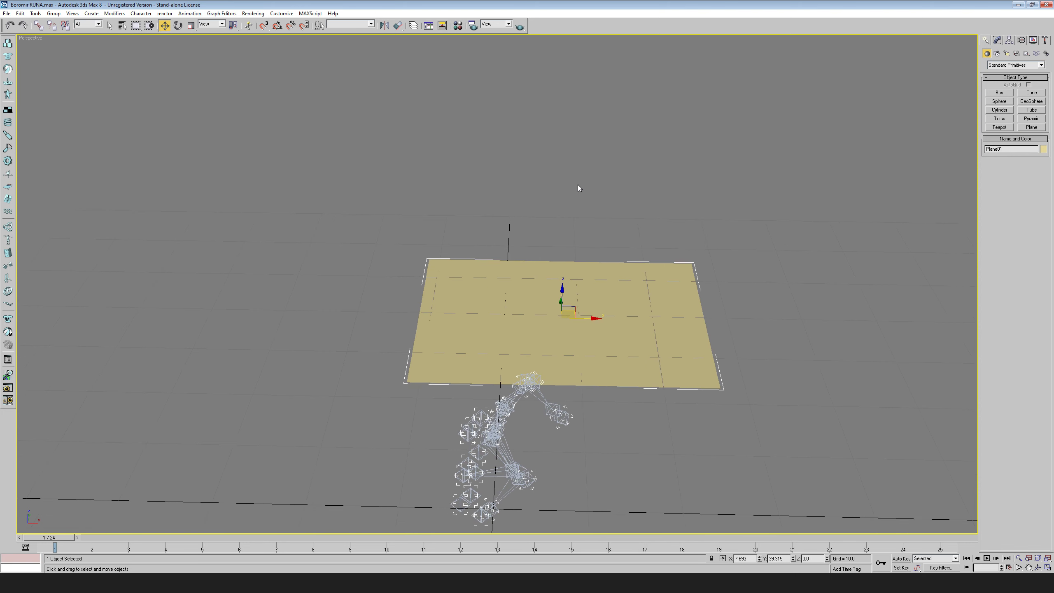
key("e")
middle_click_drag(569, 252, 593, 224)
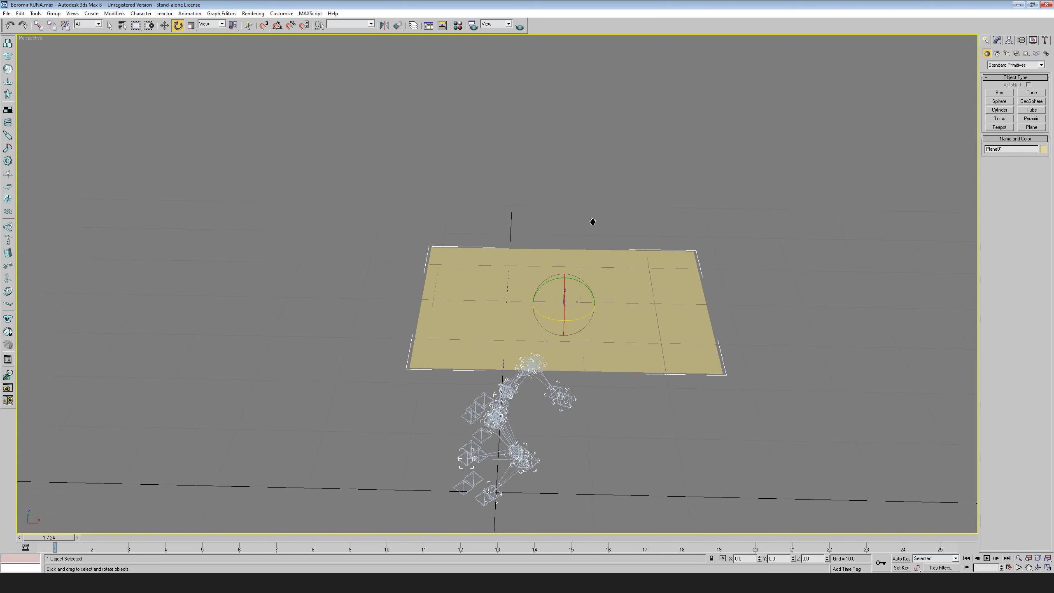
scroll(582, 262, "up", 2)
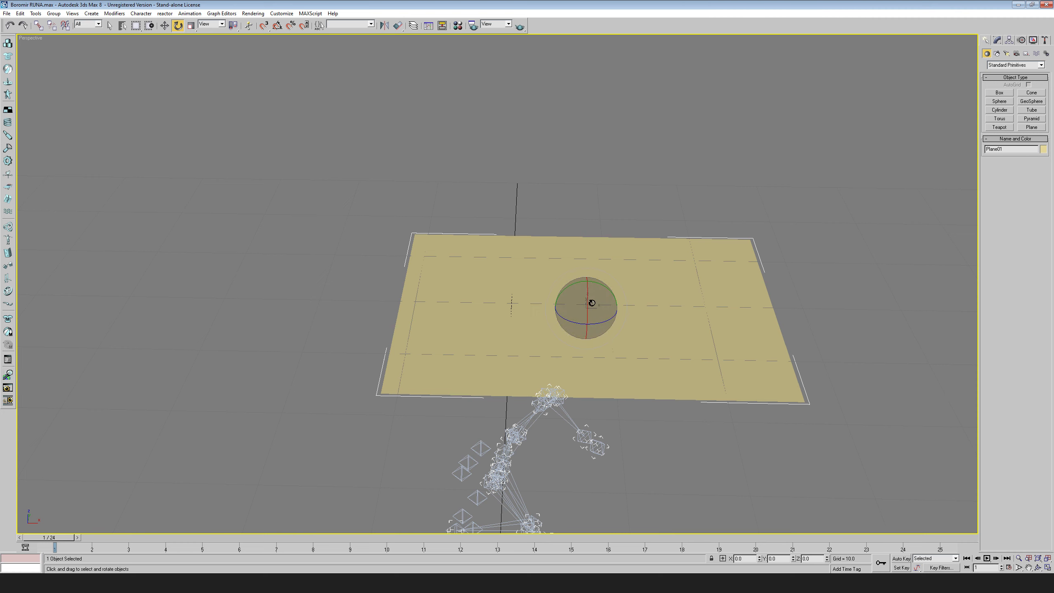
type("90")
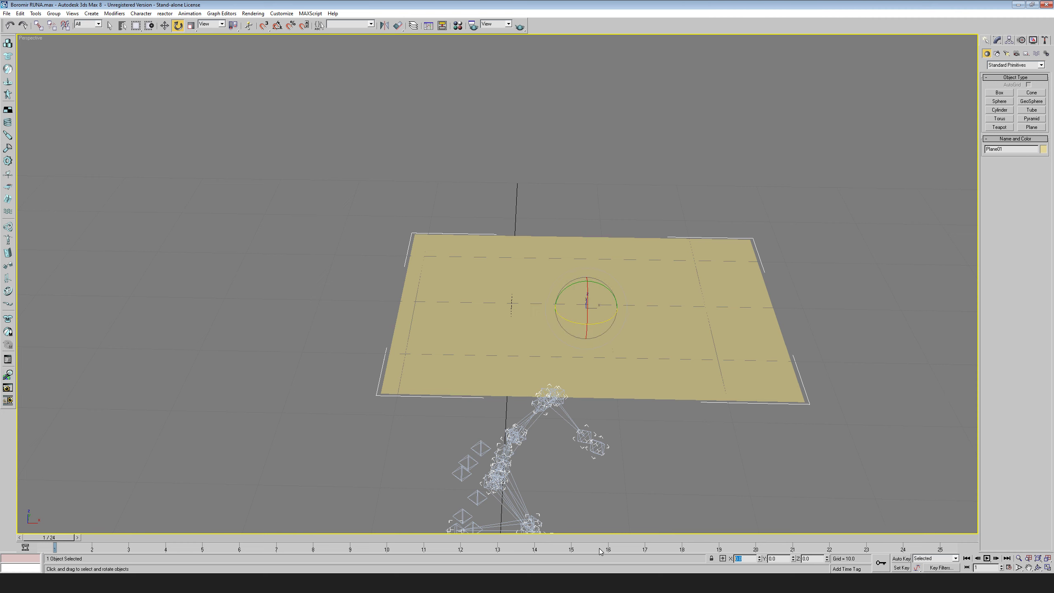
key("Return")
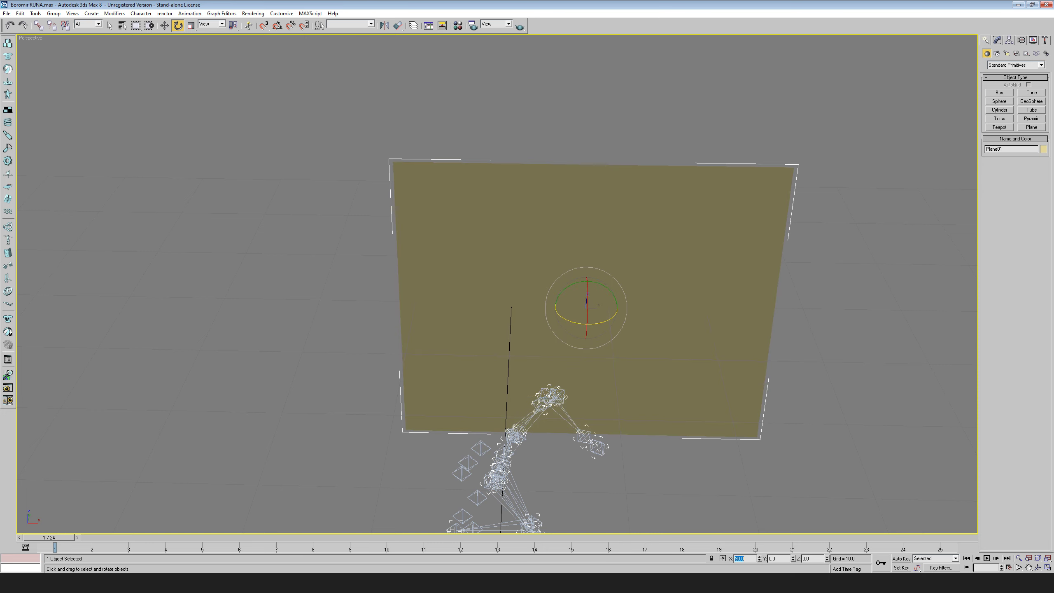
- Deselect the upright plane and open the Material Editor, moving it clear of the plane's centre
left_click(1036, 569)
left_click_drag(516, 352, 543, 333)
scroll(543, 334, "down", 3)
scroll(537, 331, "up", 3)
right_click(537, 331)
left_click(799, 310)
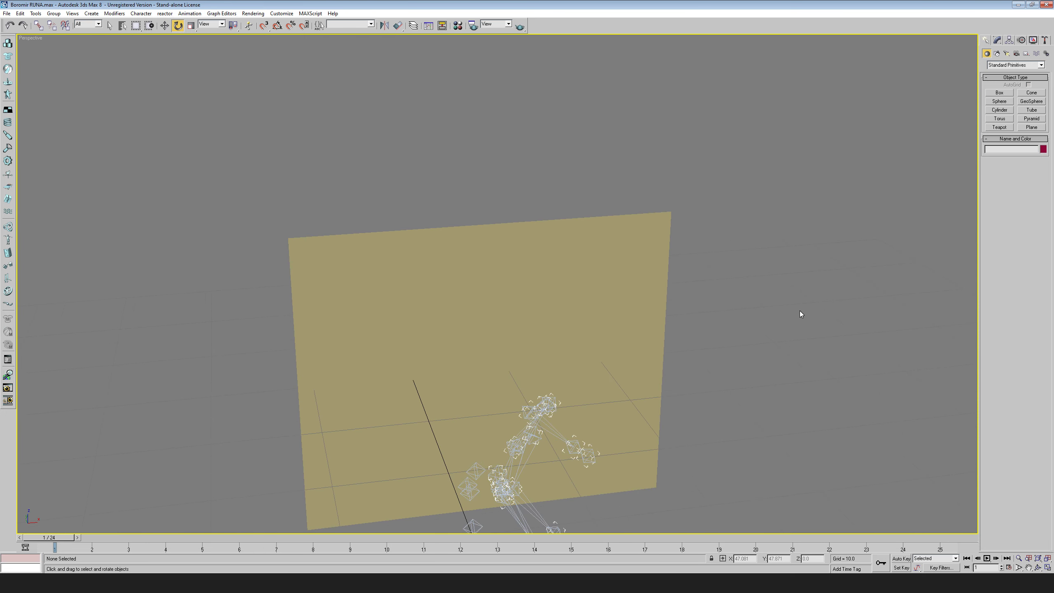
key("m")
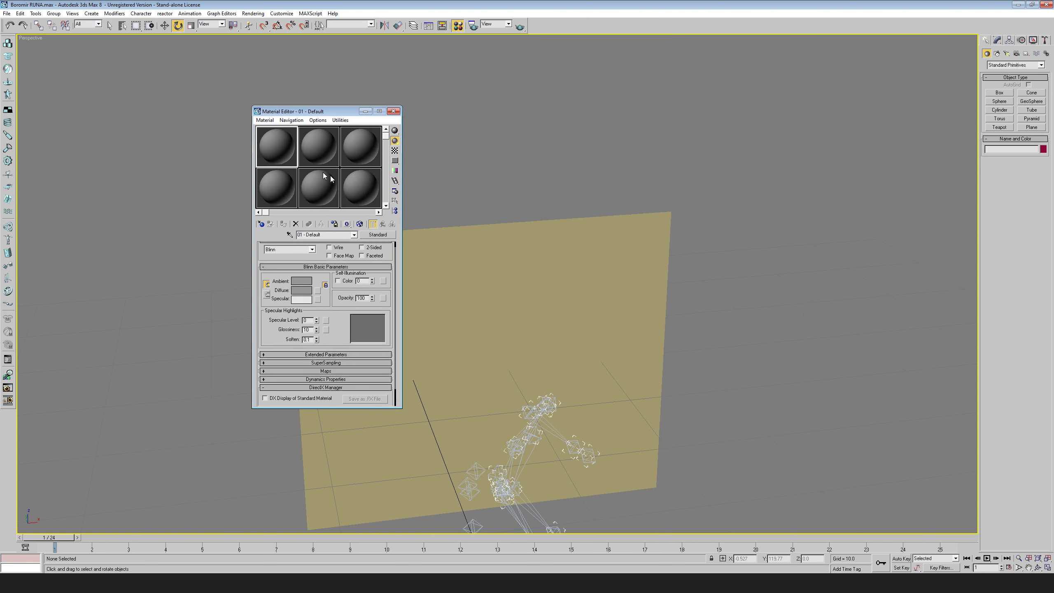
left_click_drag(312, 111, 691, 176)
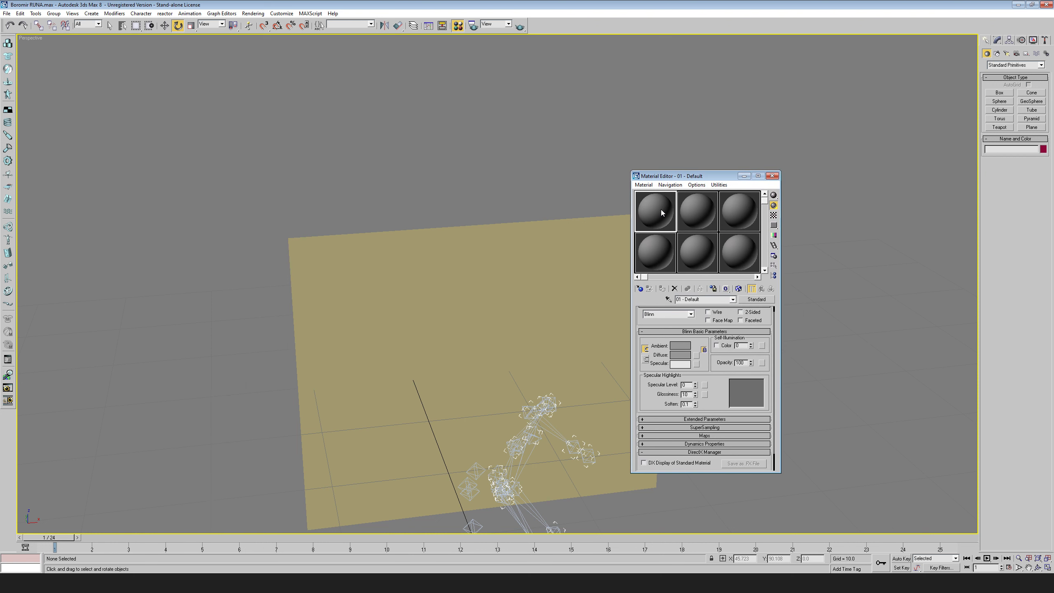
- Look through the available material types, including W3D, and check the first default material's shader and diffuse colour settings
left_click(755, 299)
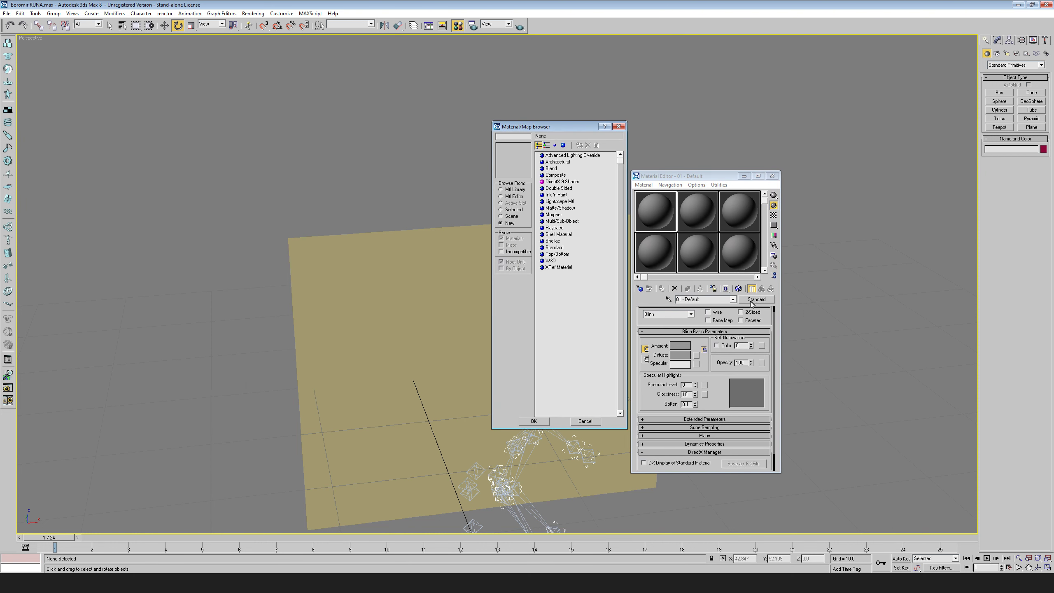
left_click(550, 260)
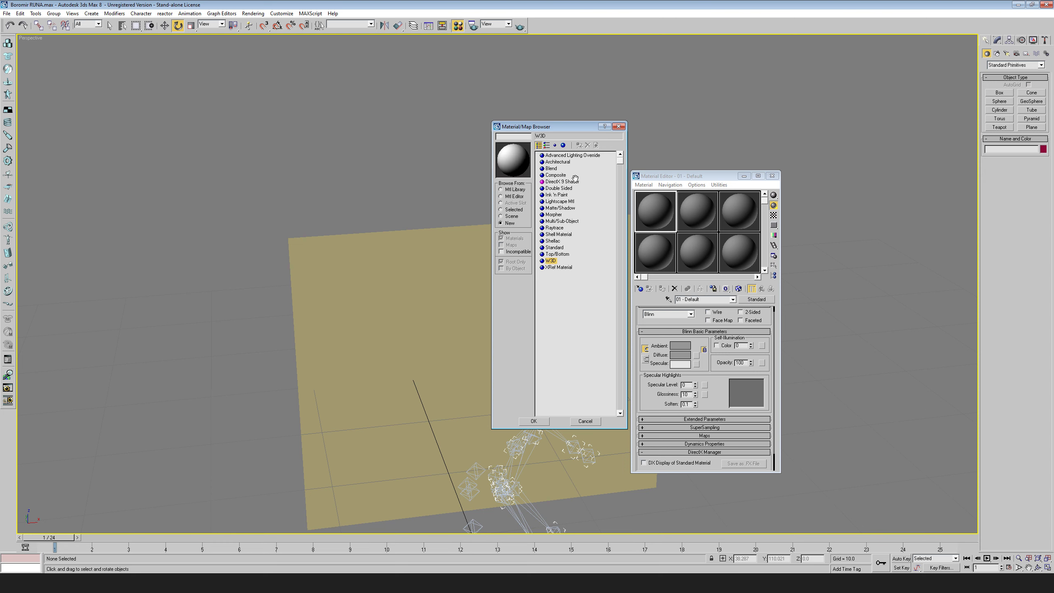
left_click(618, 127)
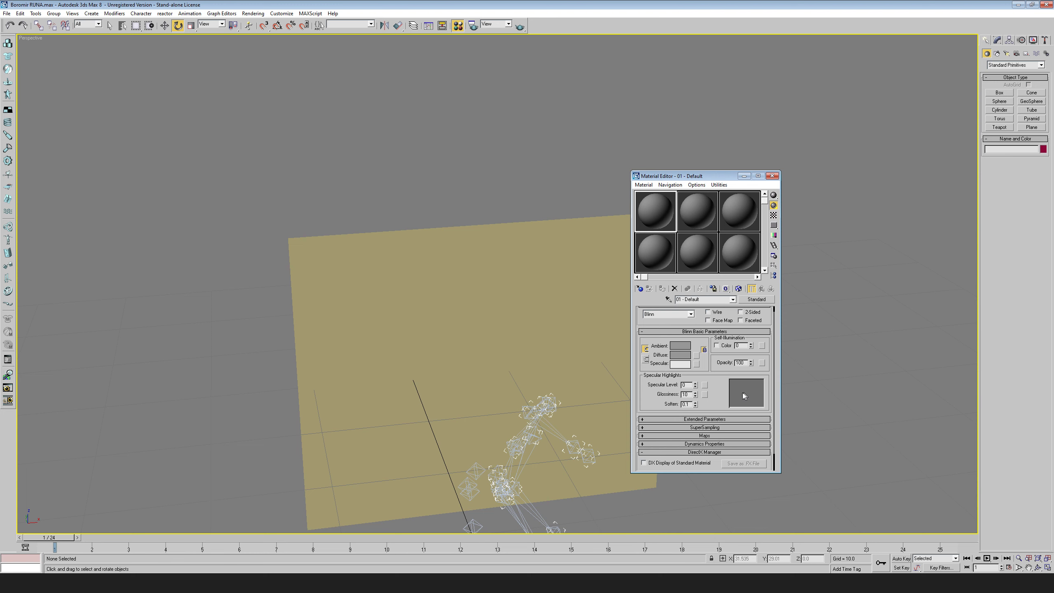
left_click(756, 299)
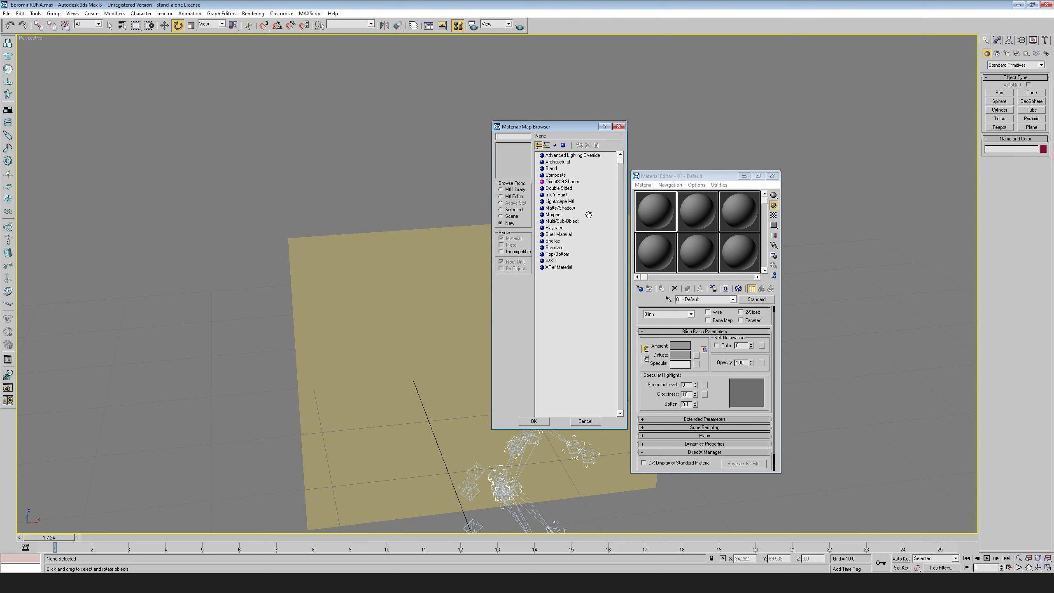
left_click(619, 127)
left_click(733, 300)
left_click(733, 300)
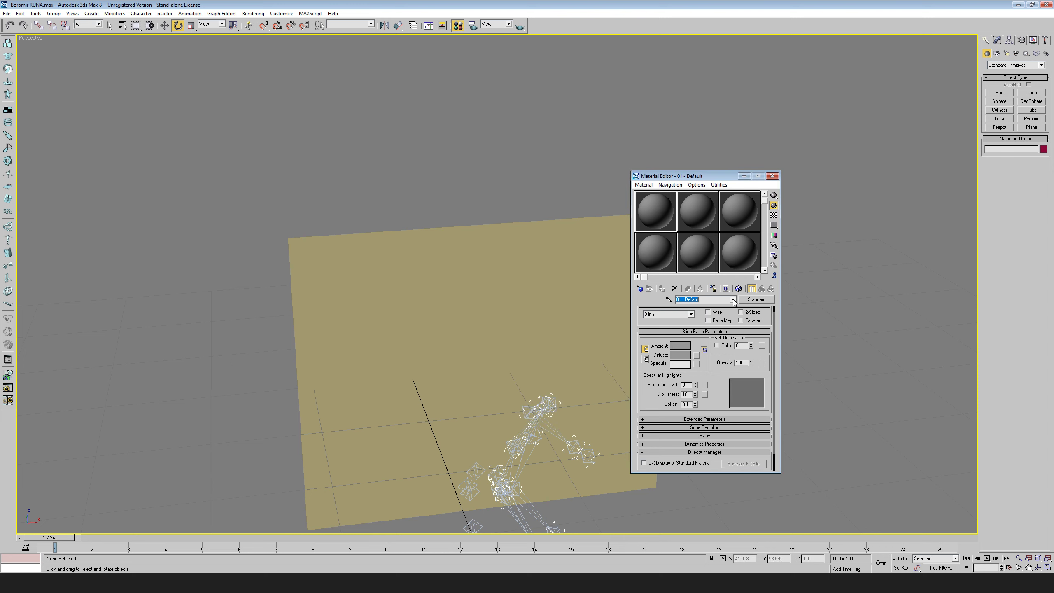
left_click(690, 314)
left_click(692, 317)
left_click(685, 355)
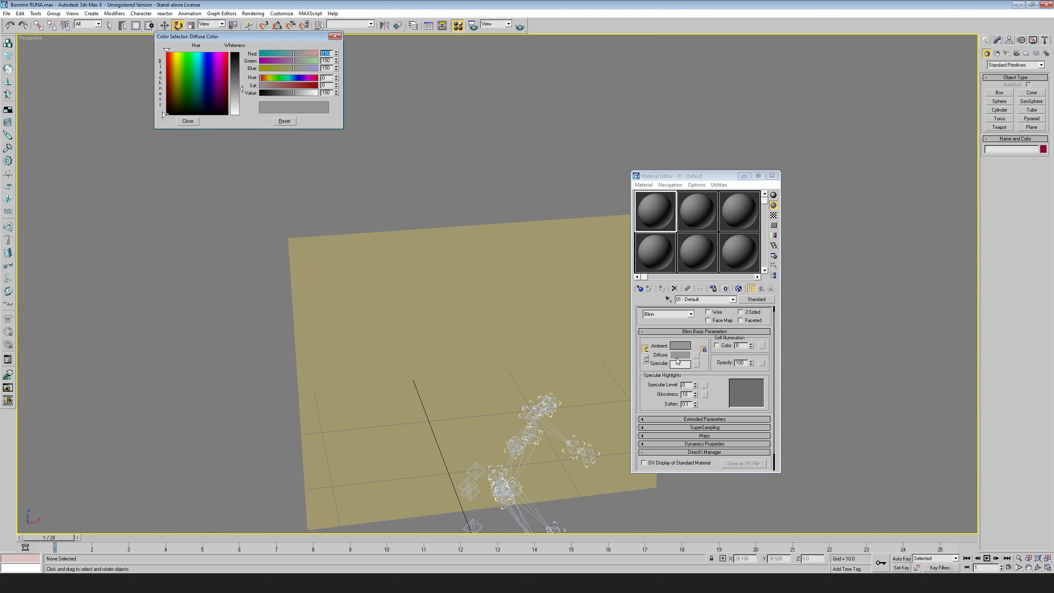
left_click(335, 37)
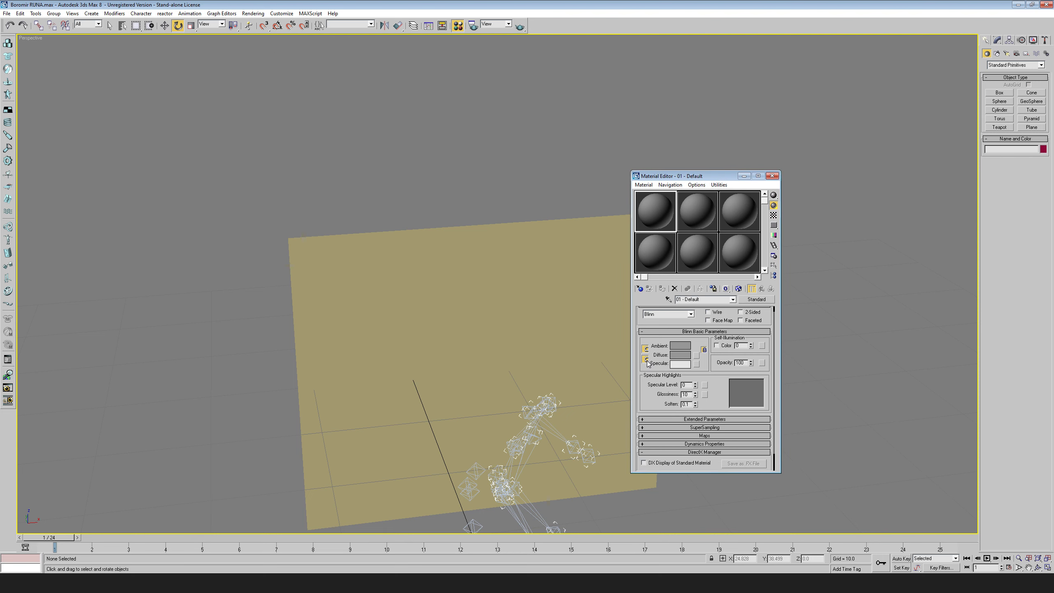
left_click(646, 359)
left_click(547, 313)
mouse_move(657, 407)
left_mouse_down()
mouse_move(663, 350)
mouse_move(662, 391)
left_mouse_up()
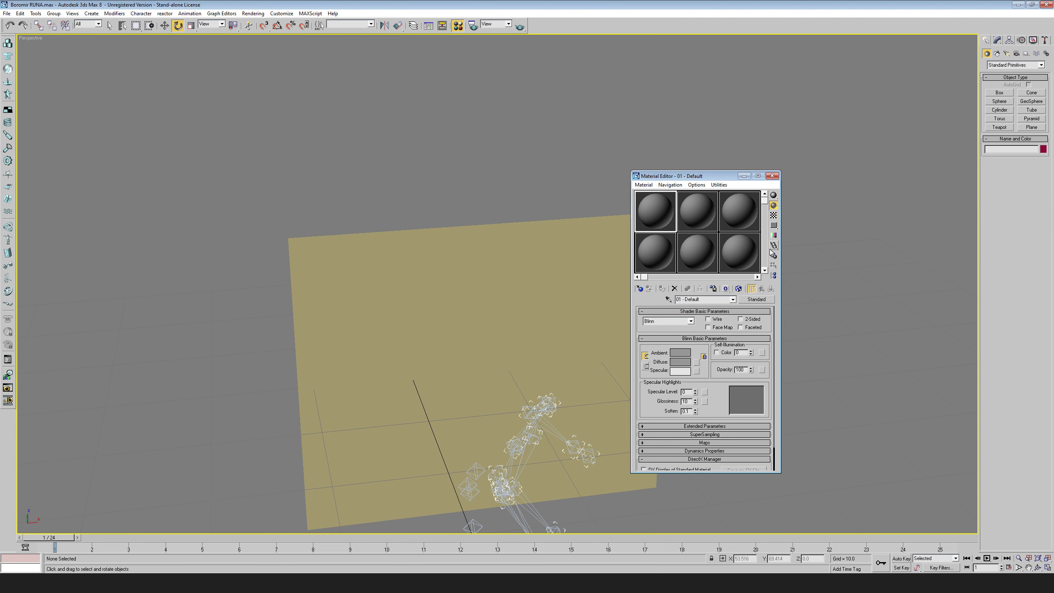
- Browse the material library, editor, selected-object and new-material sources, and check the first material's shader and name lists
left_click(763, 300)
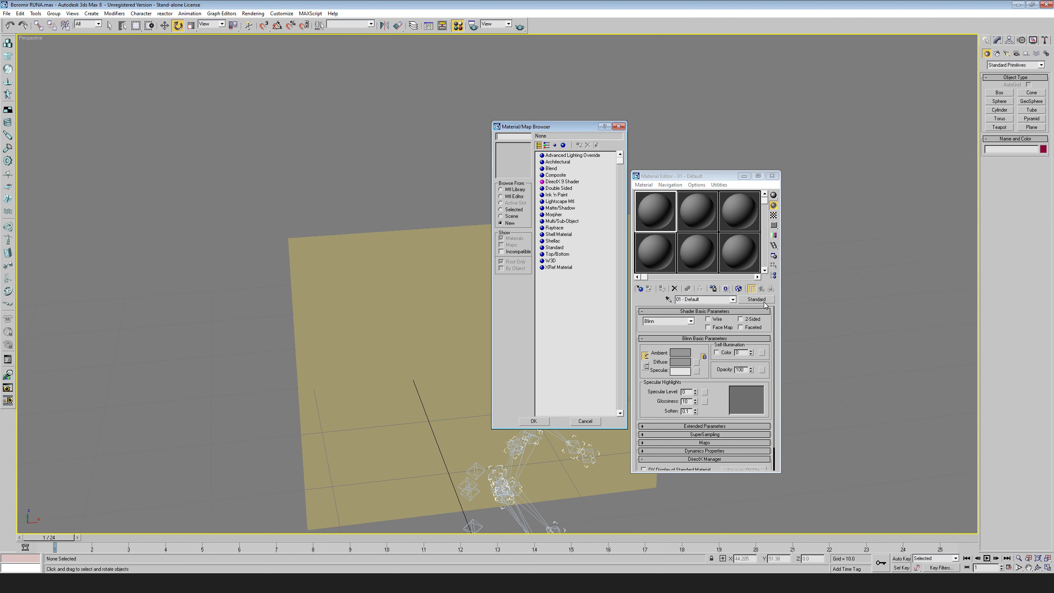
left_click(501, 189)
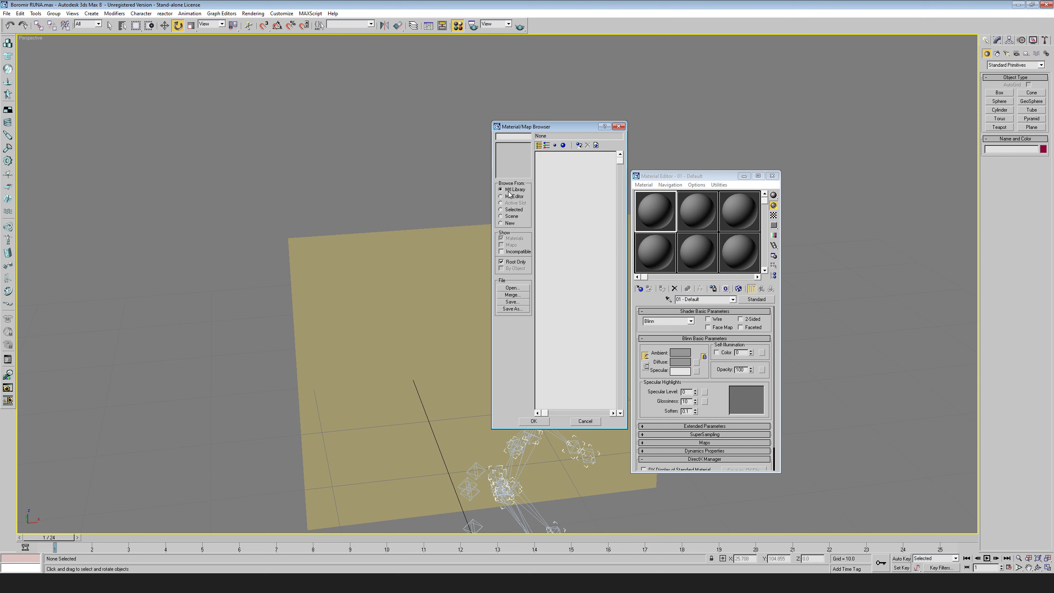
left_click(501, 196)
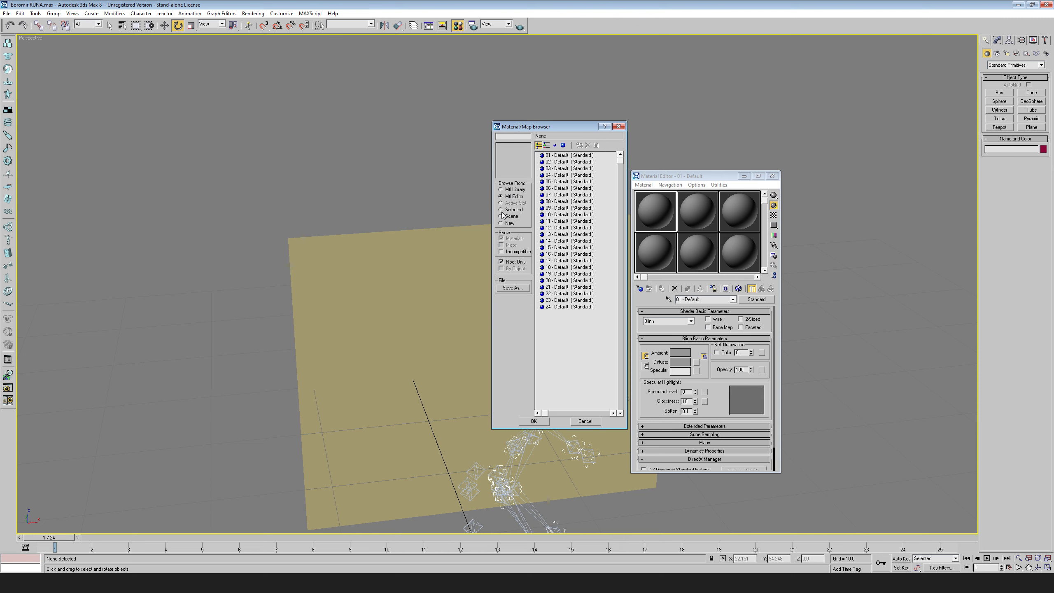
left_click(502, 210)
left_click(501, 223)
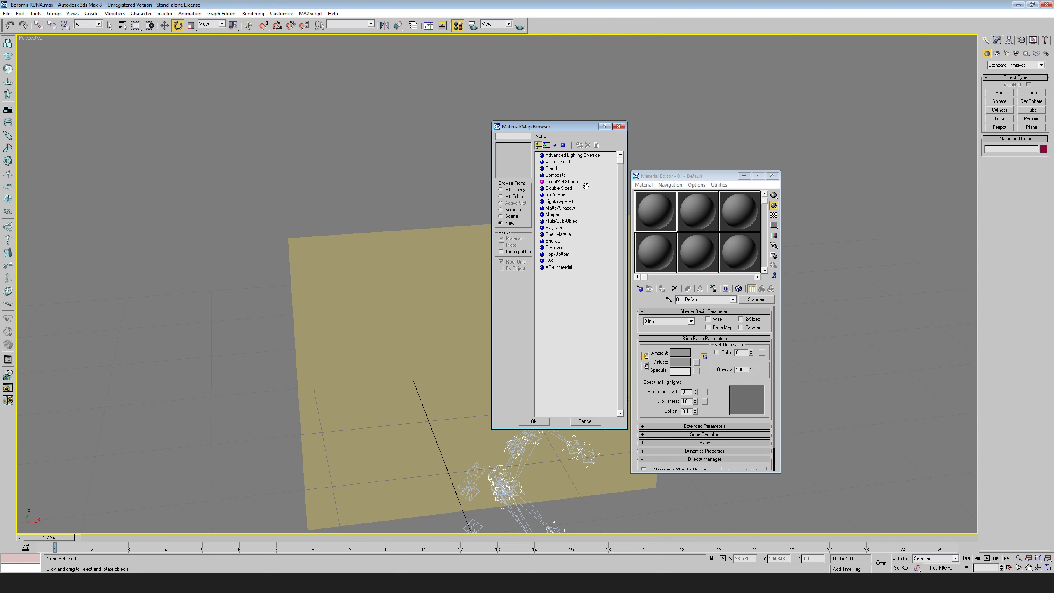
left_click(618, 127)
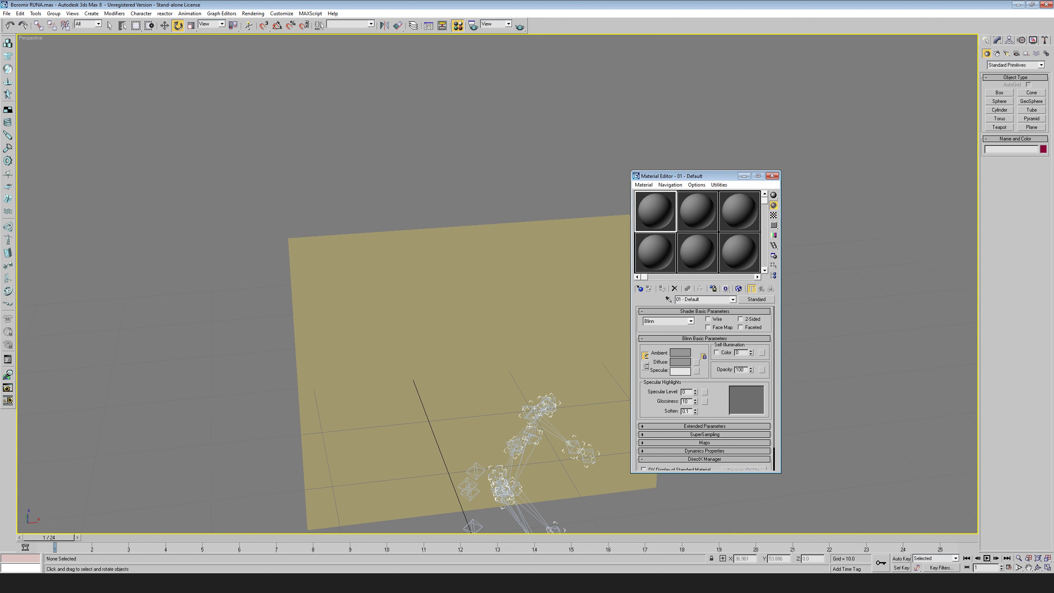
left_click(684, 323)
left_click(688, 323)
left_click(733, 300)
left_click(733, 301)
left_click(659, 363)
- Choose a Bitmap map for the first material's diffuse colour
left_click(696, 362)
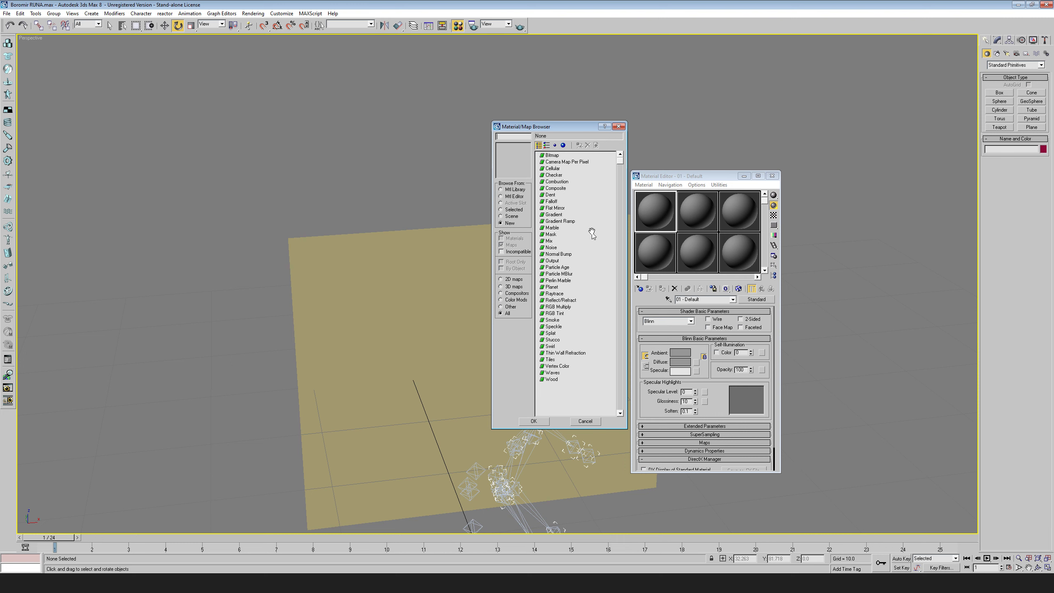
left_click(557, 156)
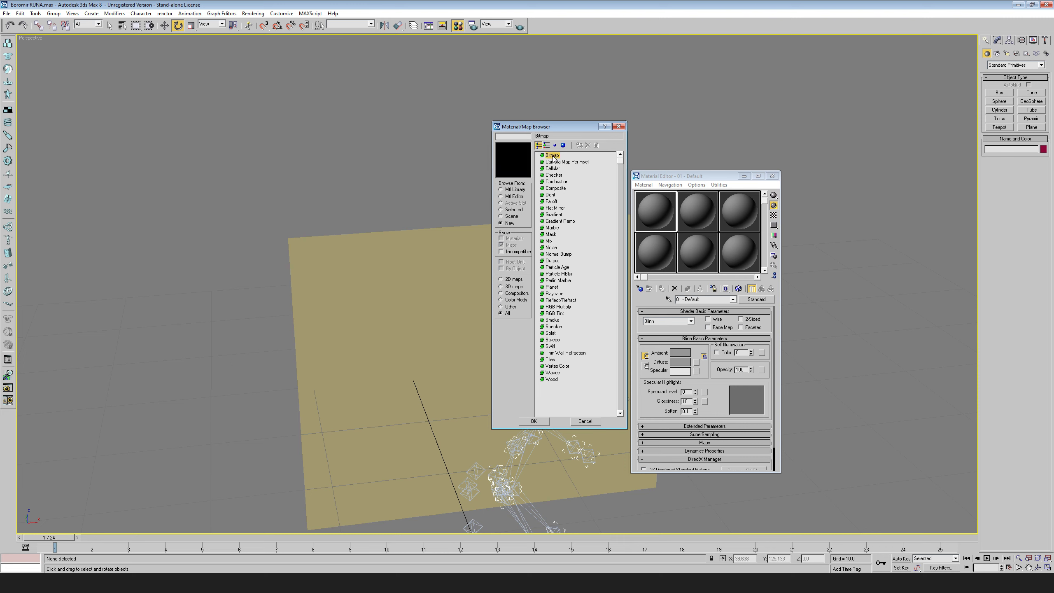
double_click(552, 155)
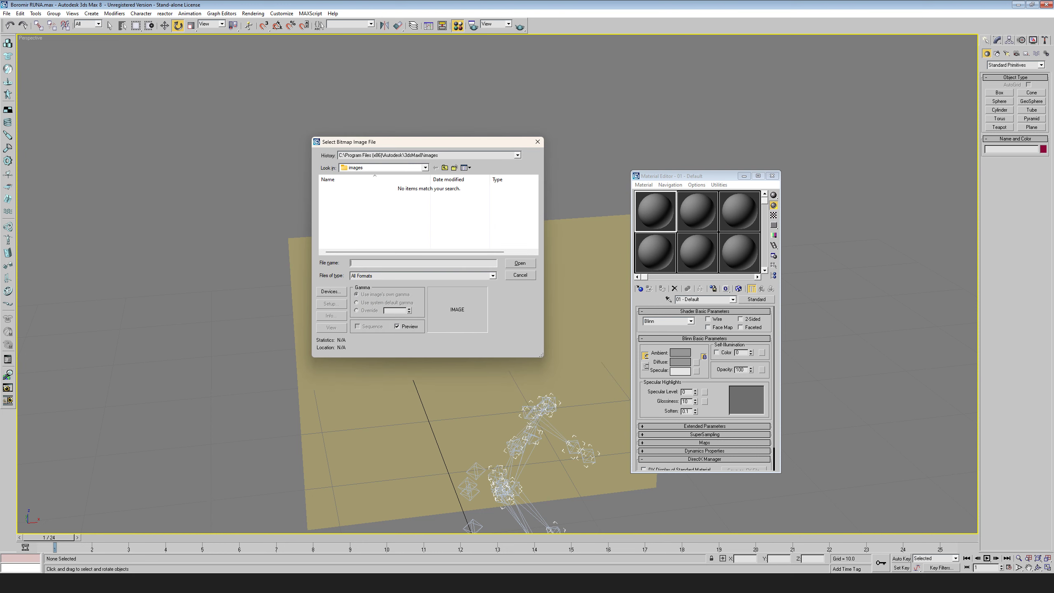
- Load the half-speed "Jog - young adult female" reference video from the Animations Reference folder of Units - Mirkwood Heavy Soldiers as the bitmap
key("alt+Tab")
left_click(384, 264)
key("ctrl+v")
key("Return")
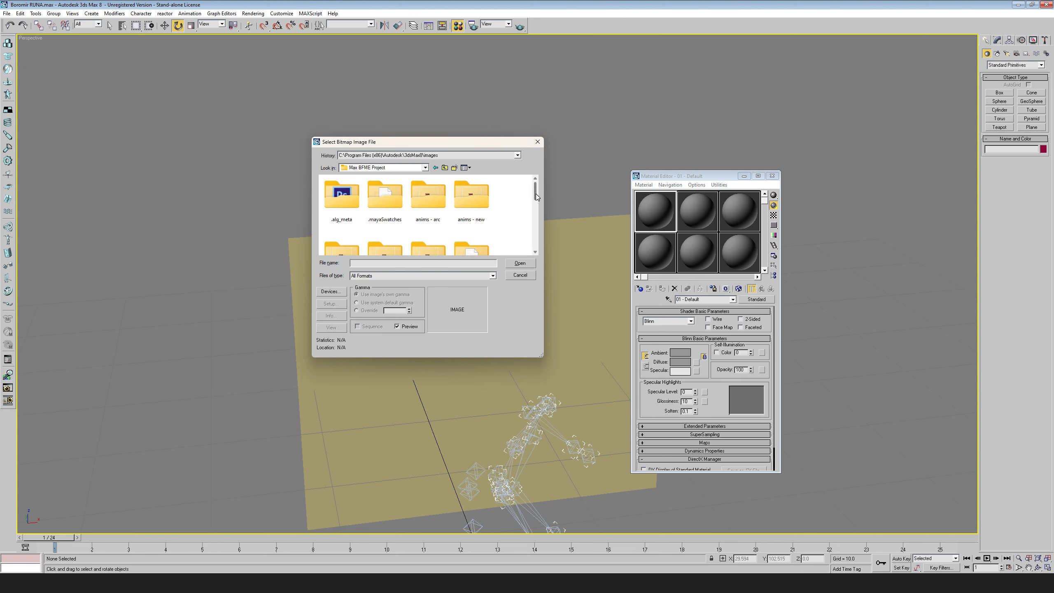
mouse_move(536, 197)
left_mouse_down()
mouse_move(536, 224)
mouse_move(541, 193)
left_mouse_up()
left_click(445, 167)
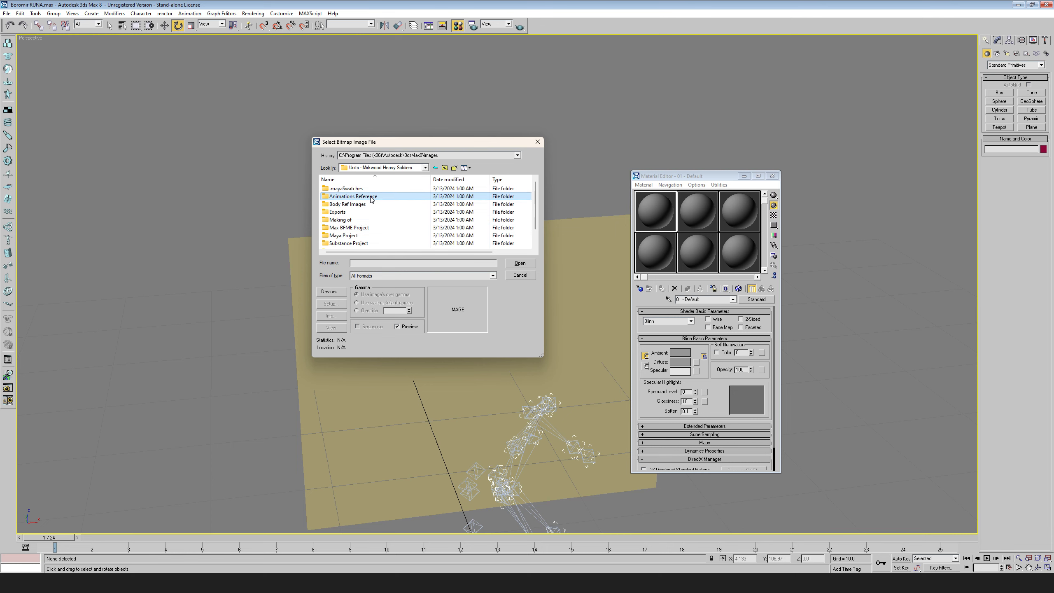
double_click(361, 196)
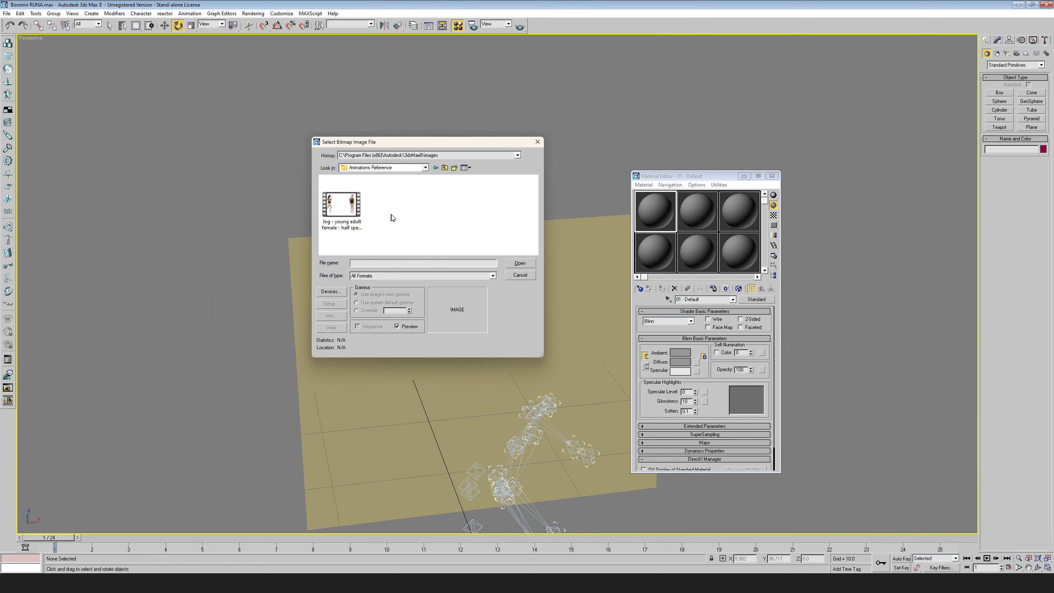
left_click(350, 207)
double_click(350, 207)
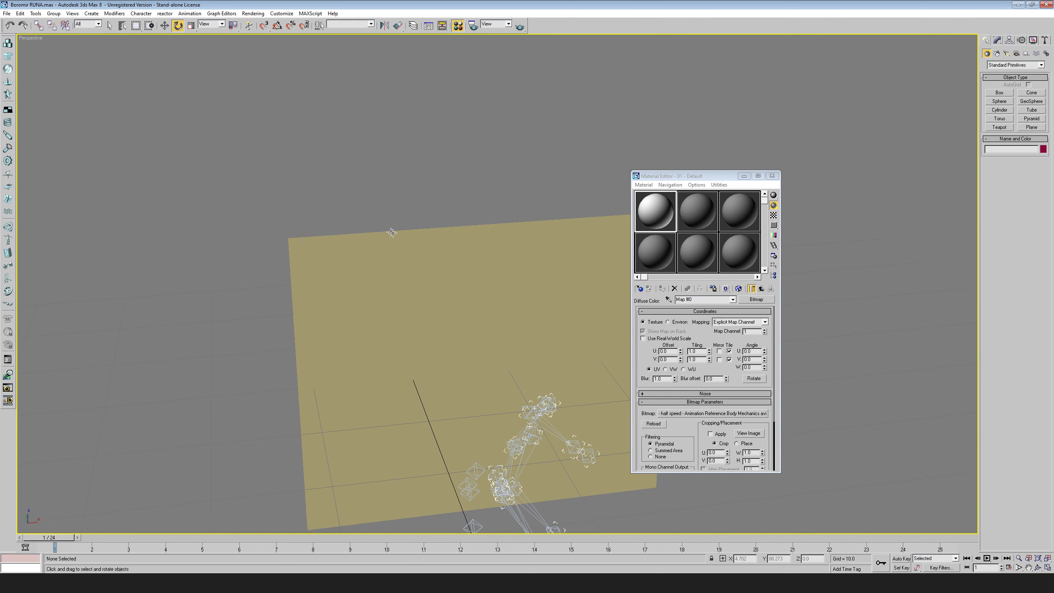
- Turn on viewport display of the video map, assign the material to the upright plane, and close the Material Editor
left_click(739, 290)
left_click(524, 293)
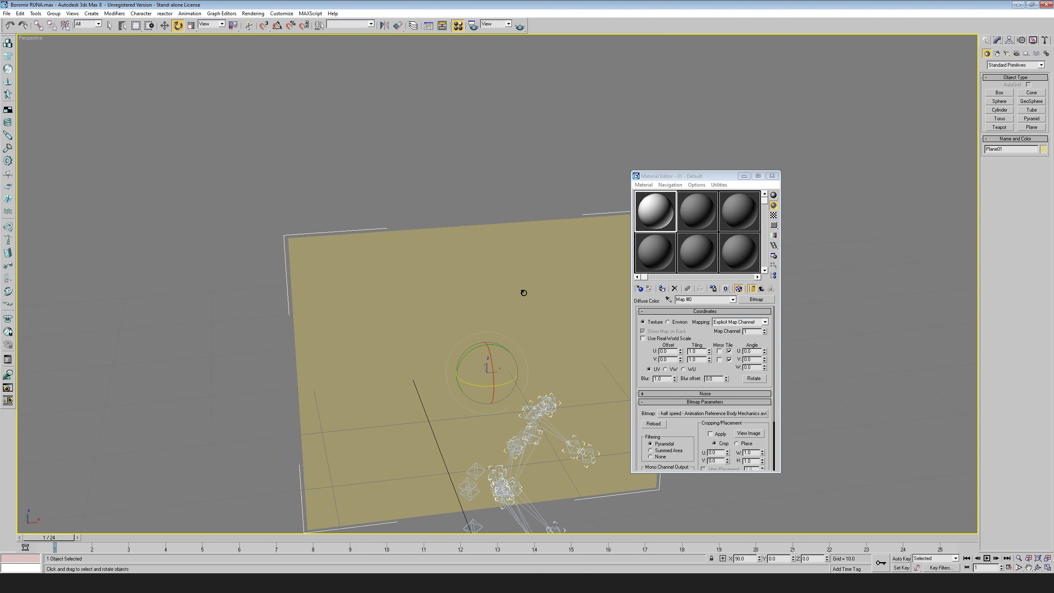
left_click(663, 289)
middle_click_drag(500, 308, 454, 250)
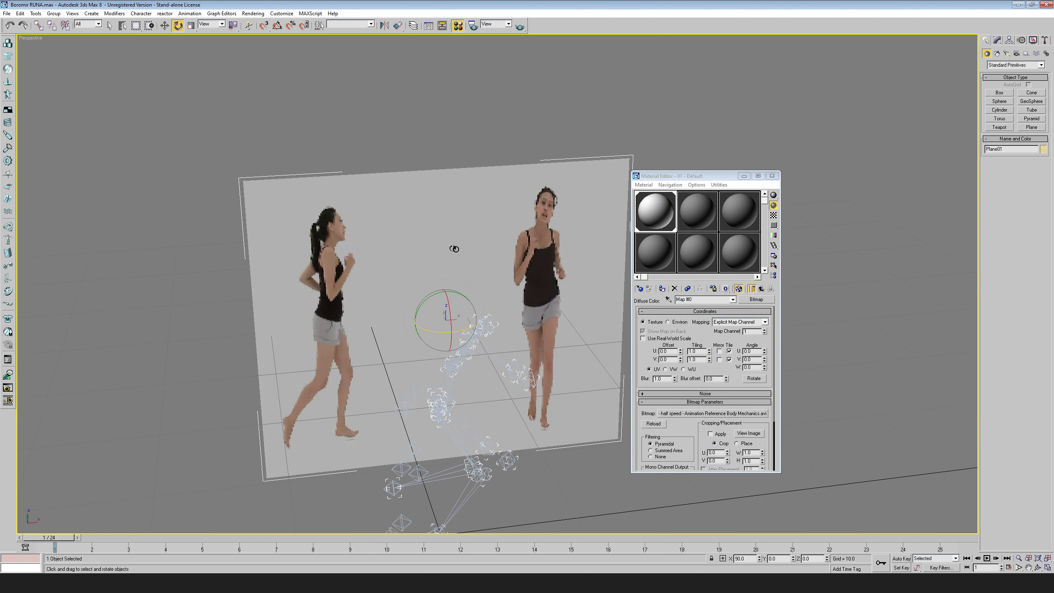
scroll(502, 308, "down", 3)
middle_click_drag(529, 310, 521, 306)
scroll(599, 287, "up", 3)
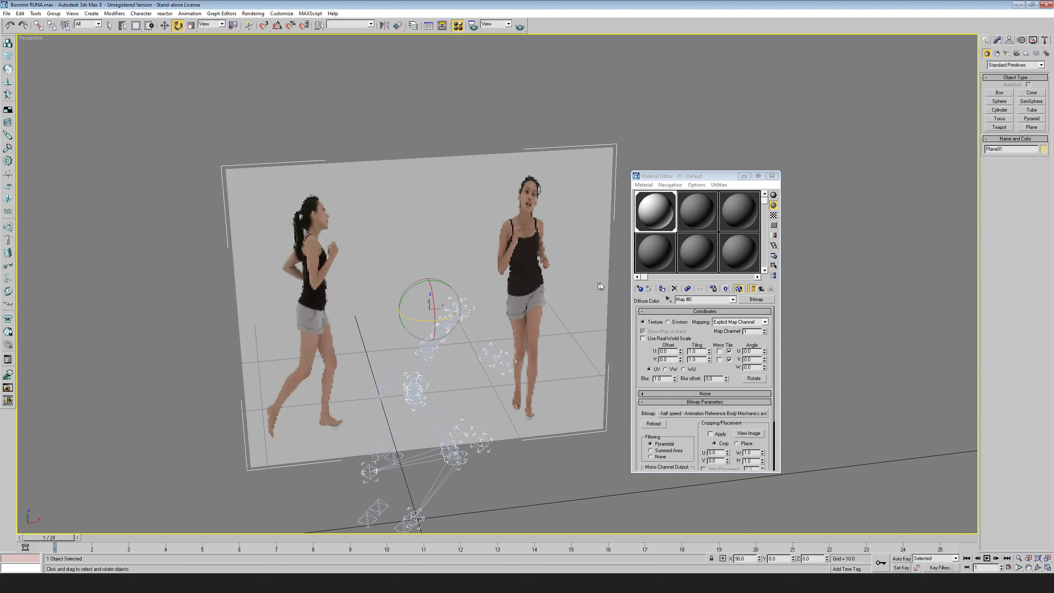
left_click(776, 178)
middle_click_drag(712, 319, 714, 297)
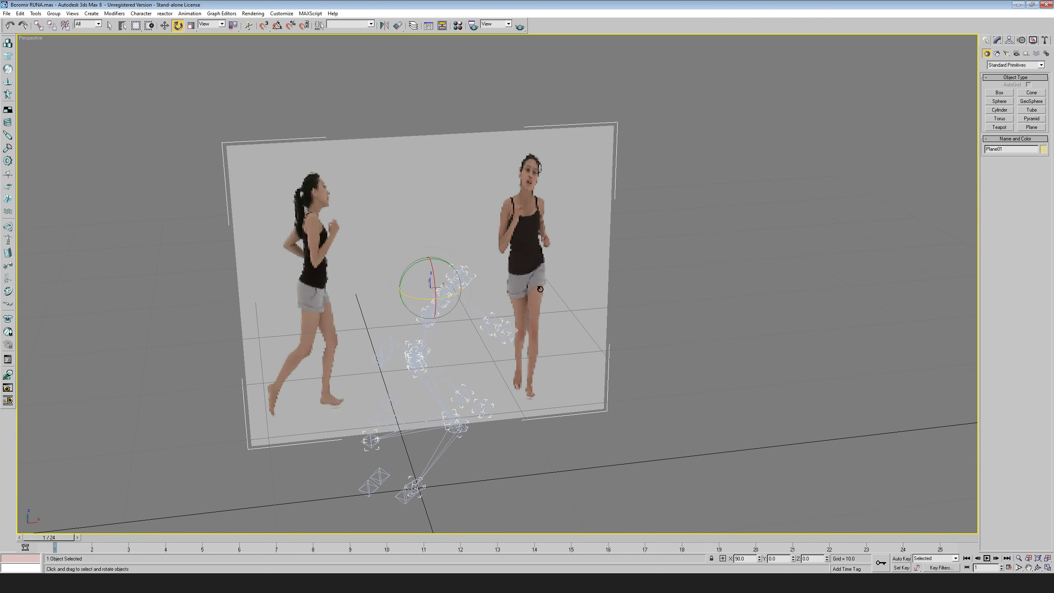
- Scale the reference plane along X to about 125% to widen the video image
key("r")
left_click_drag(400, 291, 382, 291)
middle_click_drag(656, 343, 653, 331)
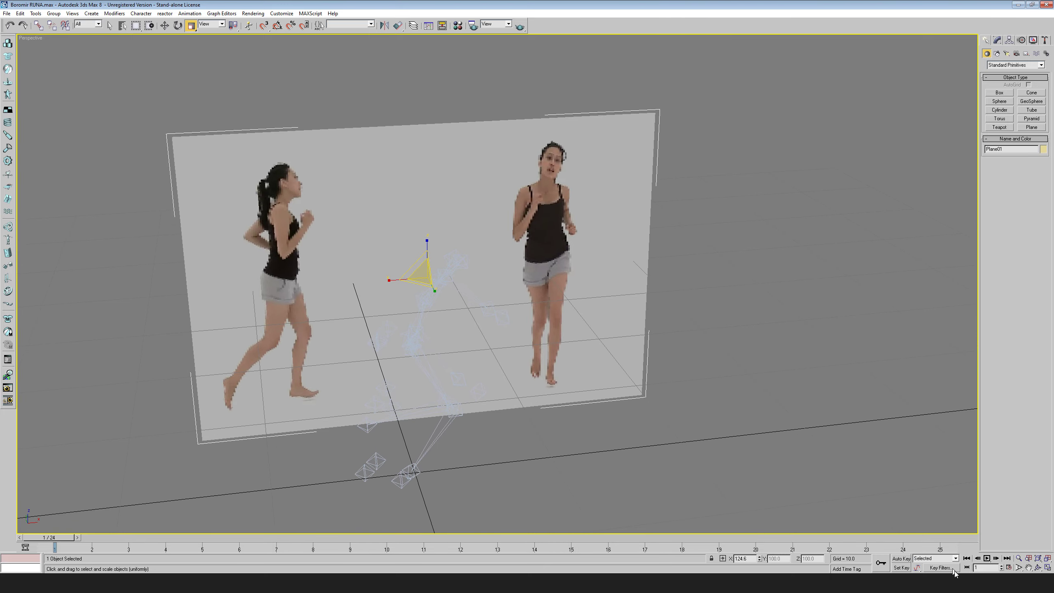
- Play the bone rig's run animation beside the reference video, viewing both together, and stop playback
left_click(1037, 567)
left_click_drag(441, 269, 592, 219)
key("w")
left_click(986, 558)
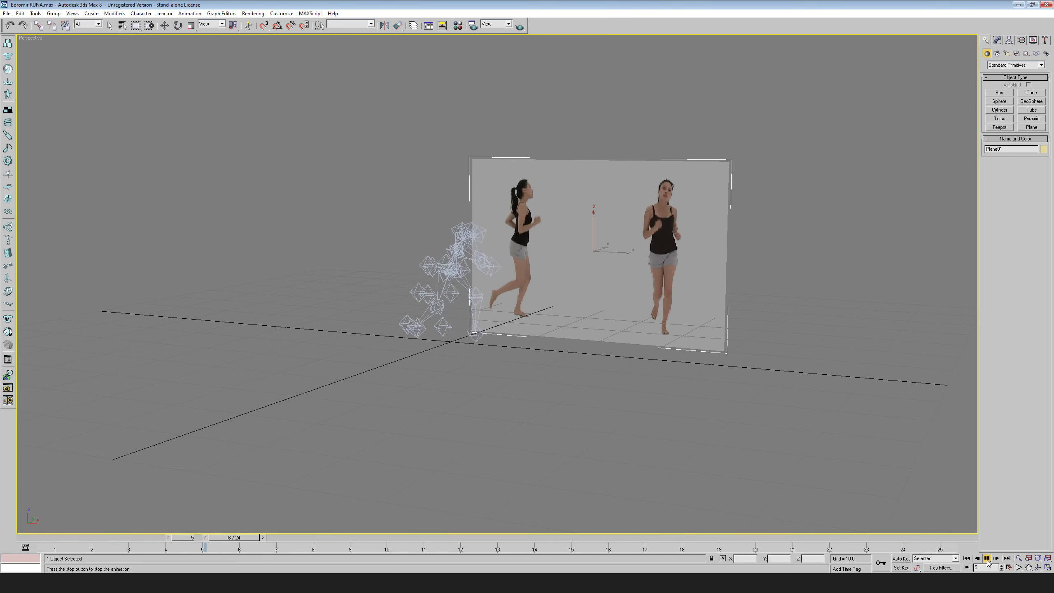
scroll(617, 304, "up", 5)
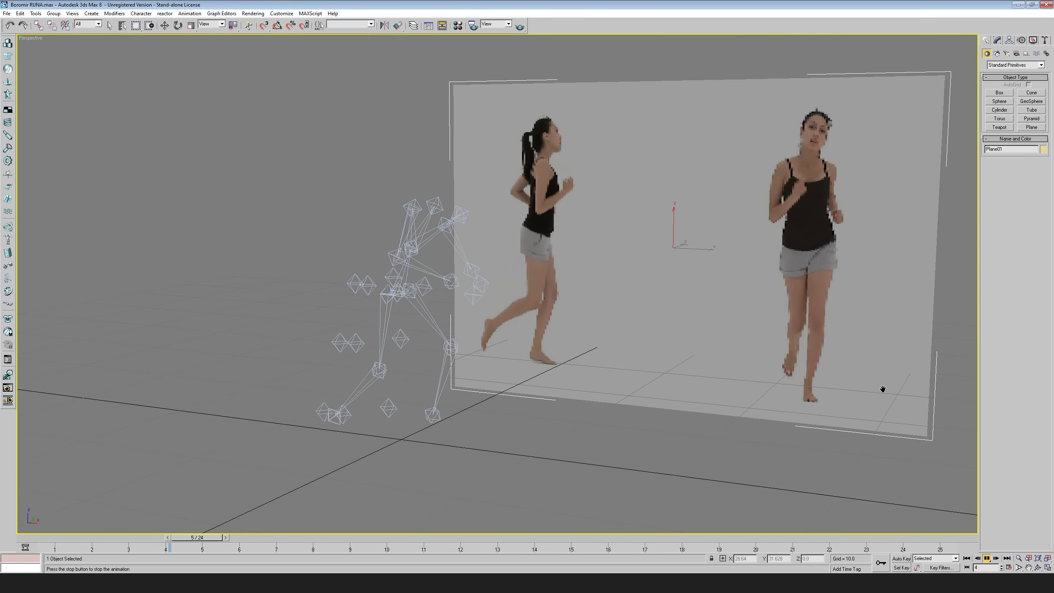
left_click(987, 558)
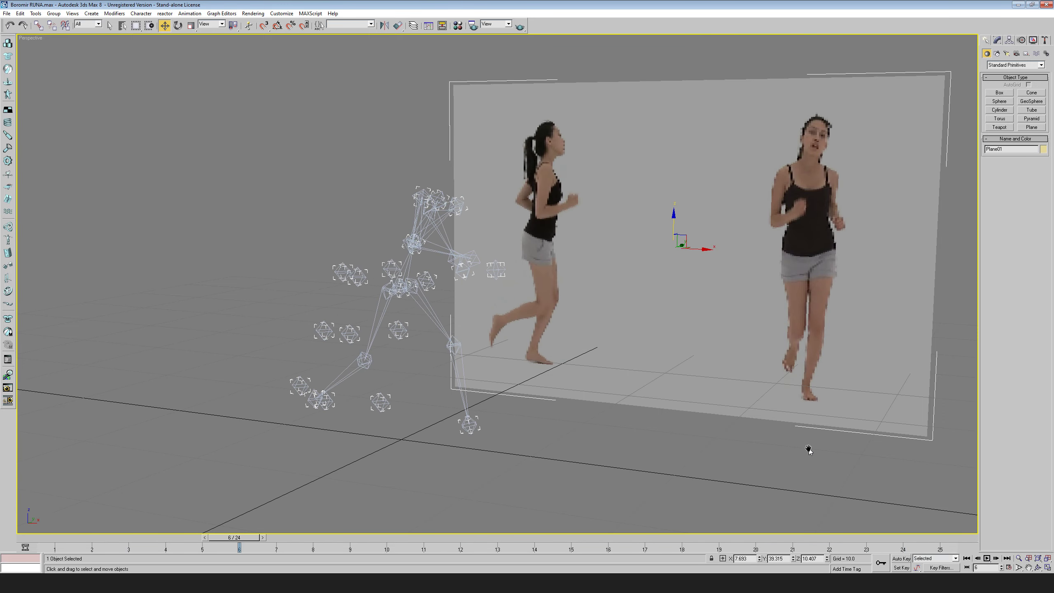
key("w")
middle_click_drag(750, 242, 739, 235)
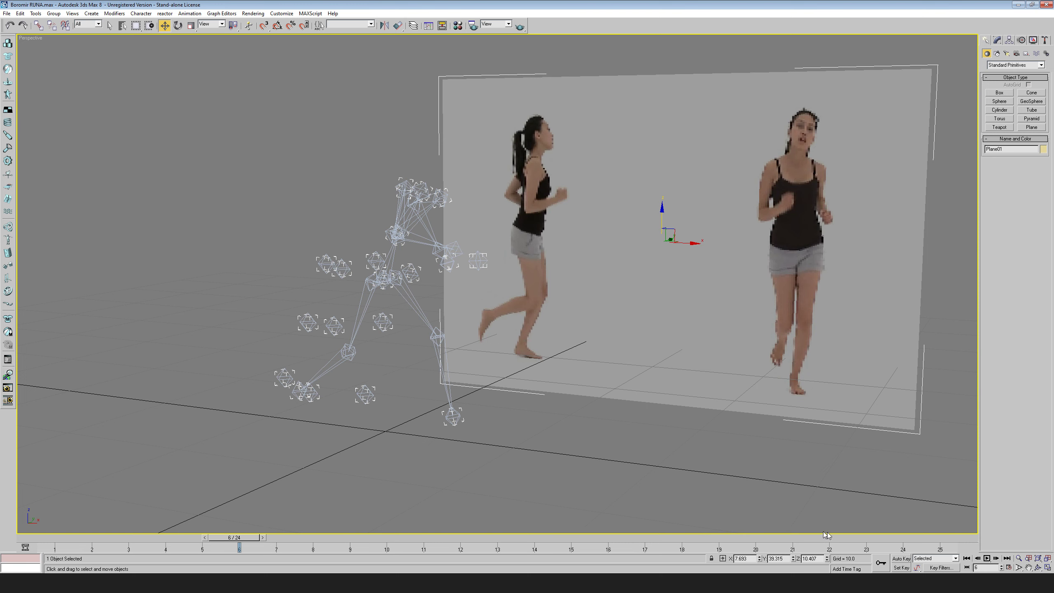
- Set the animation length to 100 frames in the time configuration
left_click(1009, 569)
left_click_drag(531, 205, 567, 254)
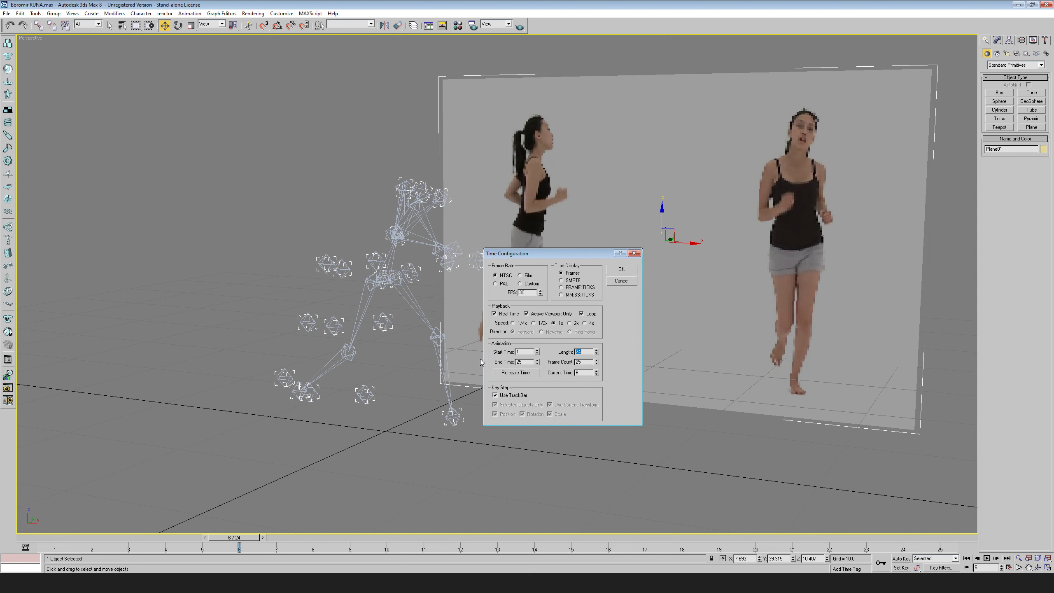
type("100")
key("Return")
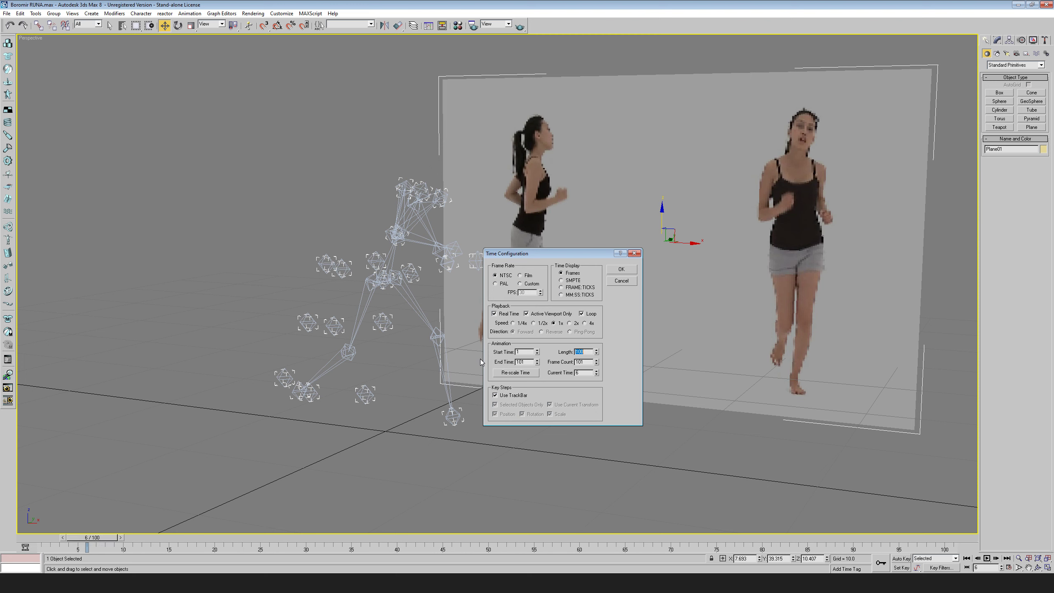
left_click(621, 268)
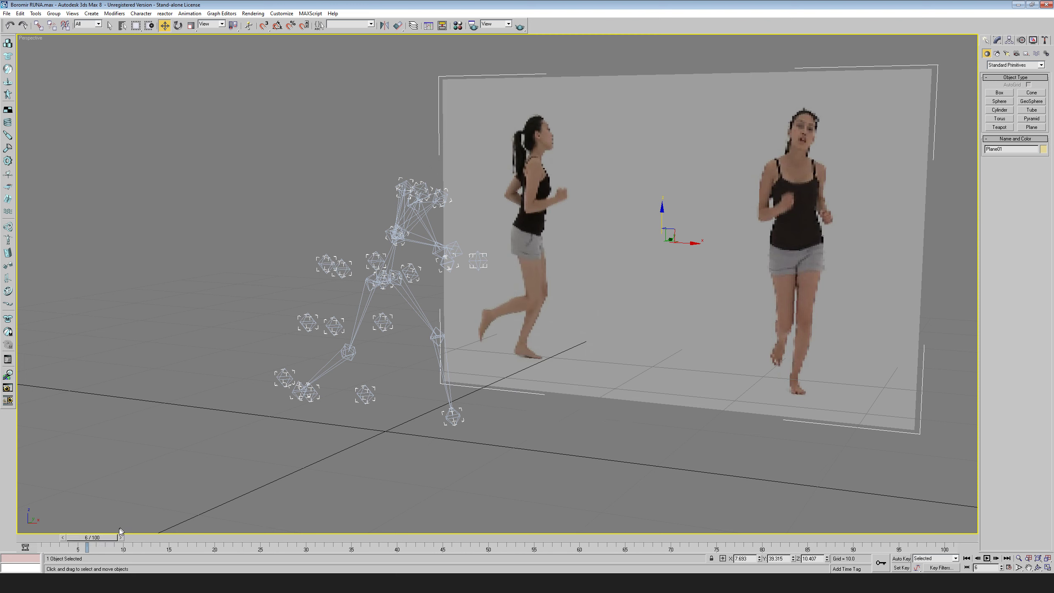
- Go to frame 68, duplicate the video reference plane, and move the copy in front to about Y -4.7
left_click_drag(33, 539, 651, 544)
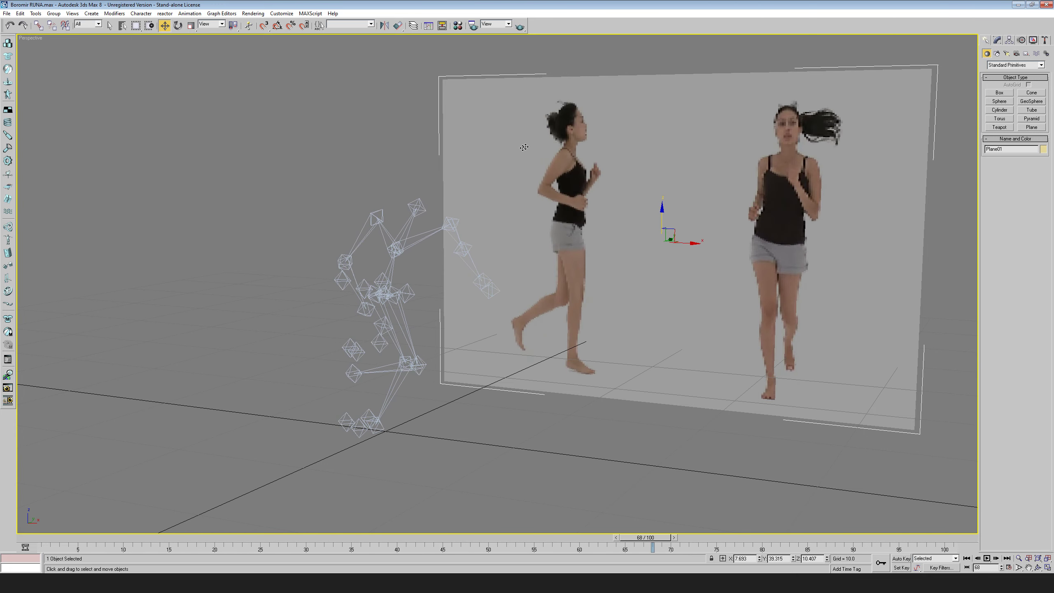
left_click(1038, 567)
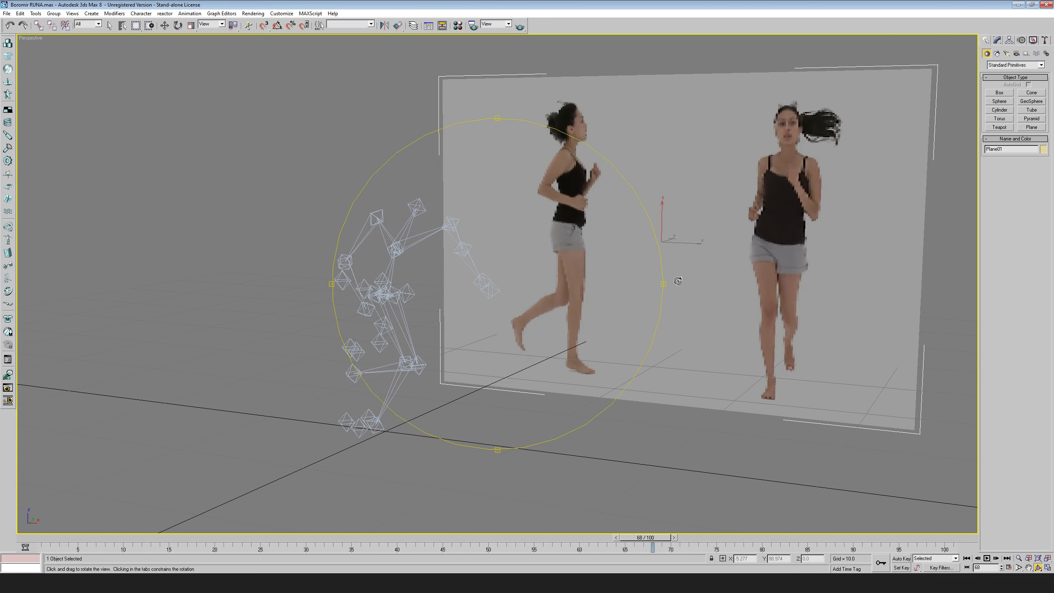
left_click_drag(539, 291, 496, 349)
right_click(496, 350)
left_click(520, 428)
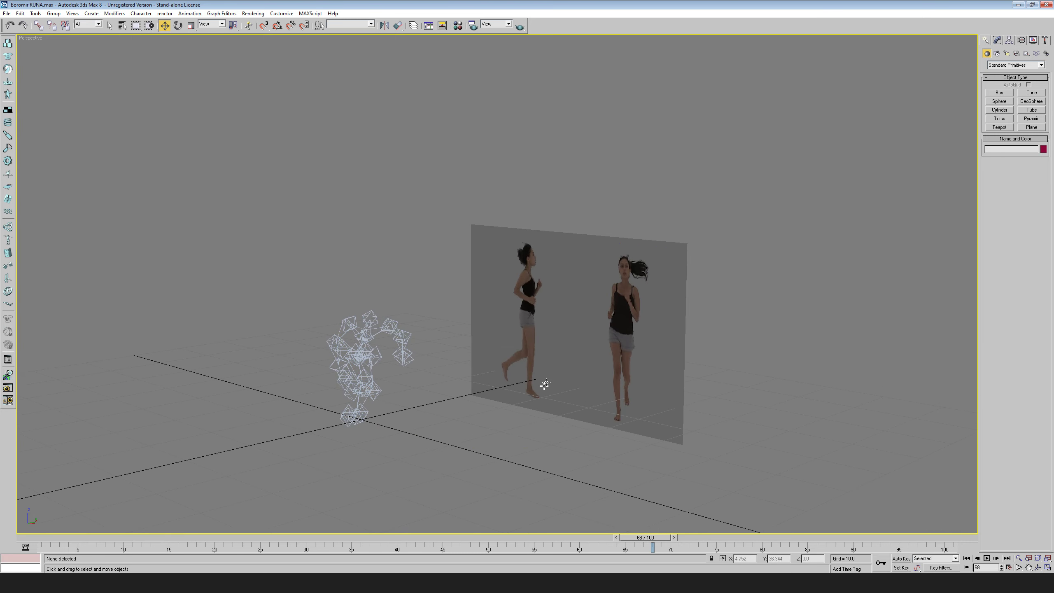
left_click(523, 394)
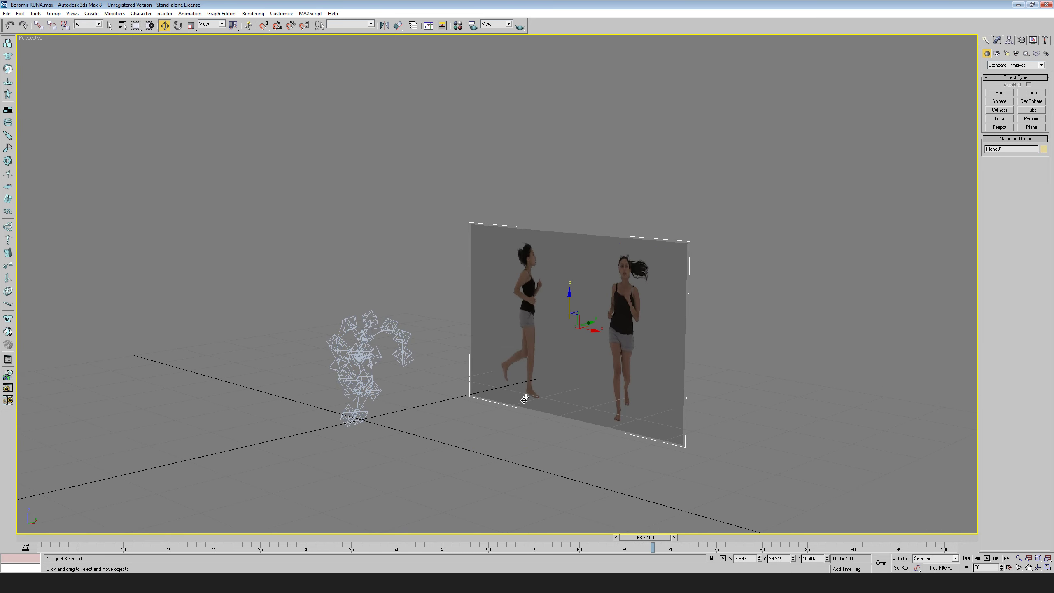
key("ctrl+v")
left_click(499, 317)
left_click_drag(591, 320, 417, 367)
- Rotate the duplicated reference plane 90 degrees about Z so it stands perpendicular to the original
right_click(599, 351)
key("e")
key("ctrl+z")
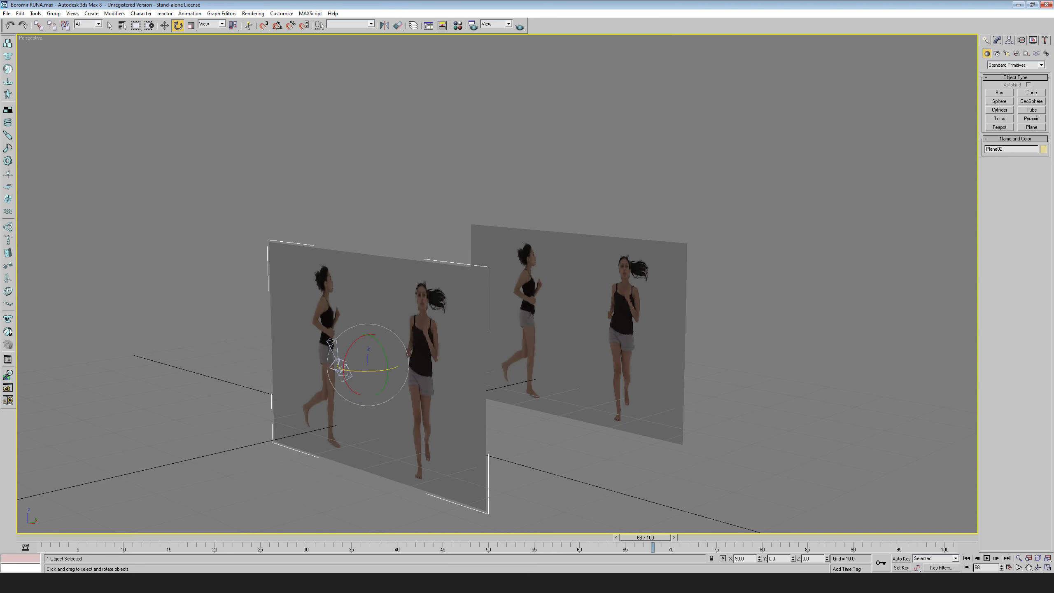
type("90")
key("Return")
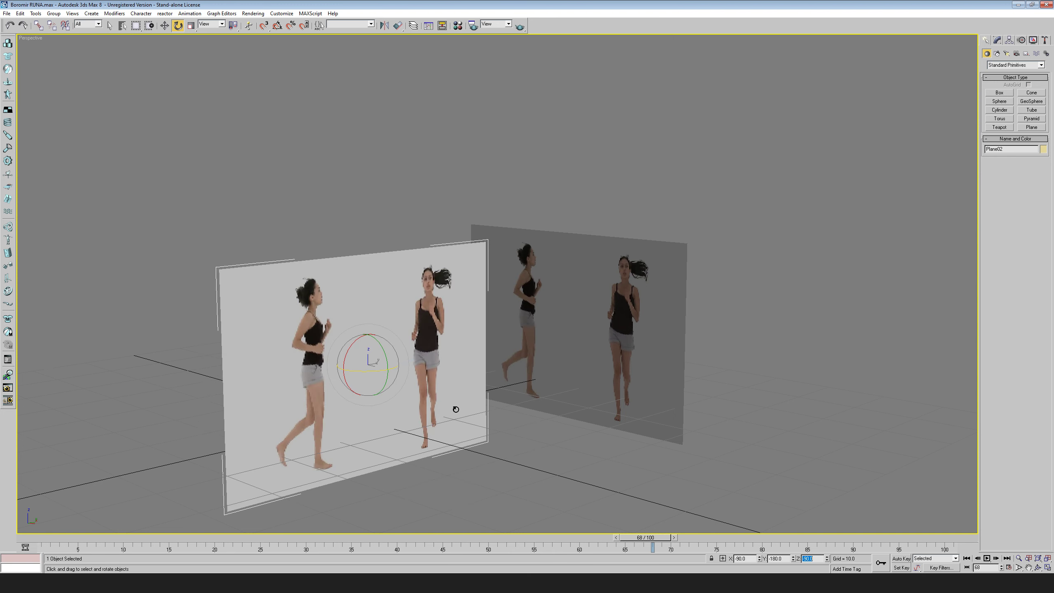
- Move the rotated plane copy along X to about -31.5, clear of the bone rig
middle_click_drag(454, 407, 490, 397)
key("w")
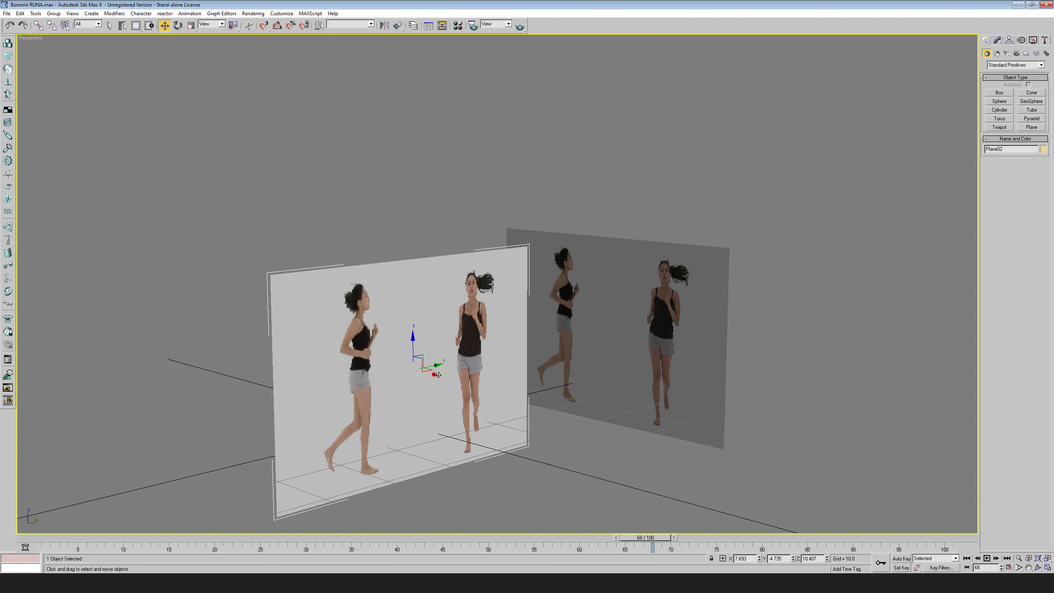
left_click_drag(438, 375, 323, 331)
- Show all four viewports and set the Front view to Smooth + Highlights, framed closely on the rig and plane
left_click(1047, 567)
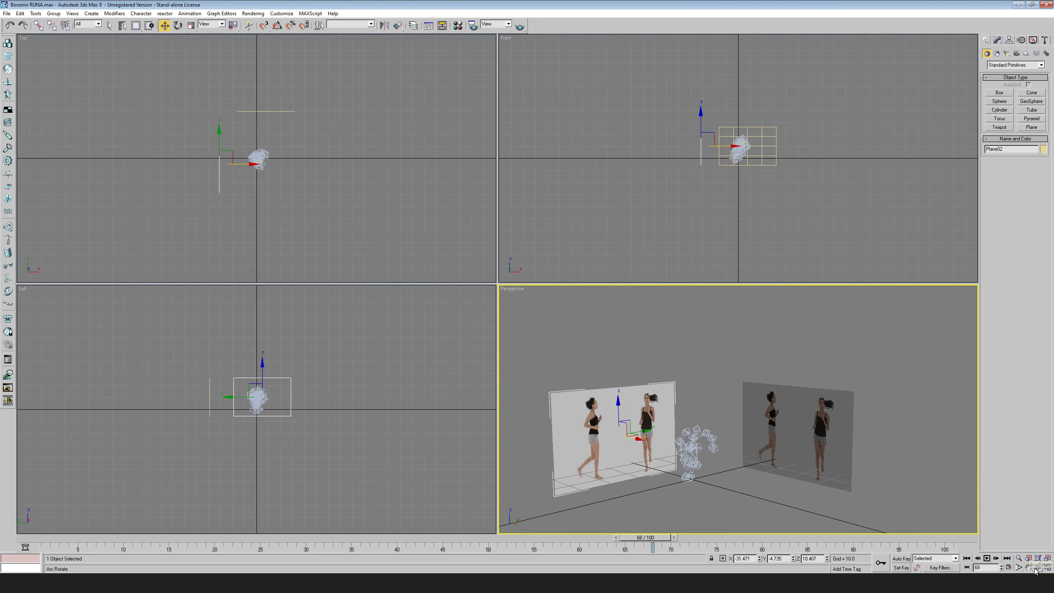
left_click(1029, 568)
left_click_drag(799, 177, 775, 229)
scroll(775, 228, "up", 2)
right_click(506, 39)
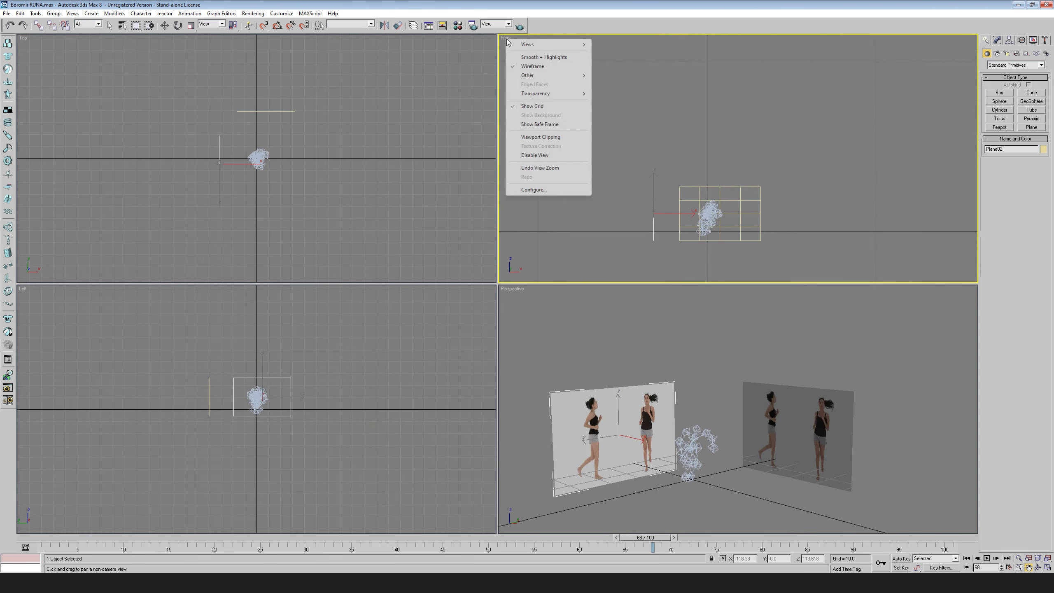
left_click(543, 57)
scroll(760, 162, "up", 4)
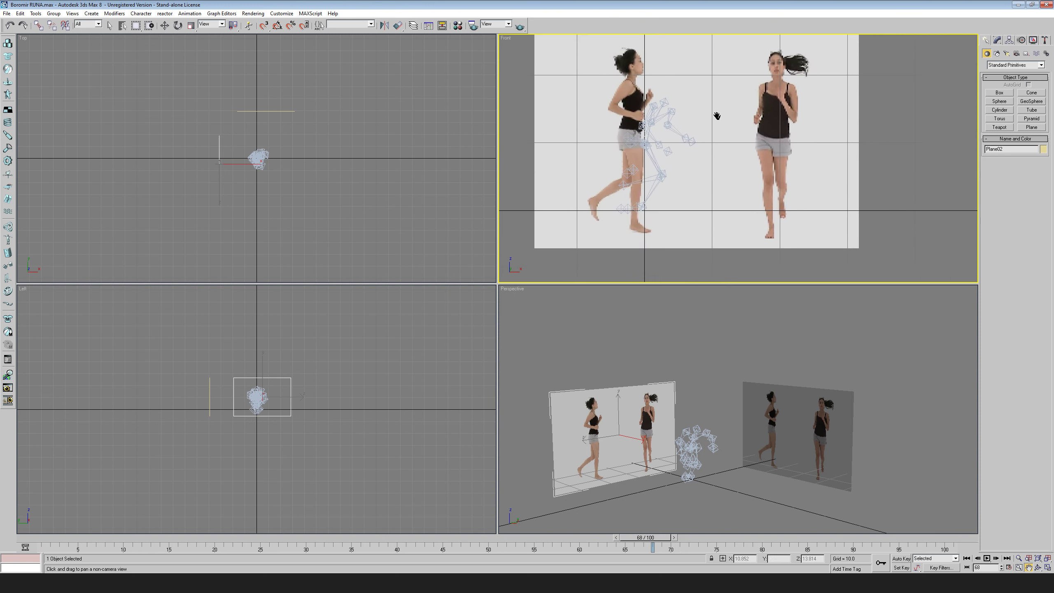
- Scale the original reference plane down towards the rig's height and move it vertically to about Z 8.5
right_click(734, 159)
left_click_drag(717, 116, 513, 164)
left_click(746, 155)
key("r")
key("w")
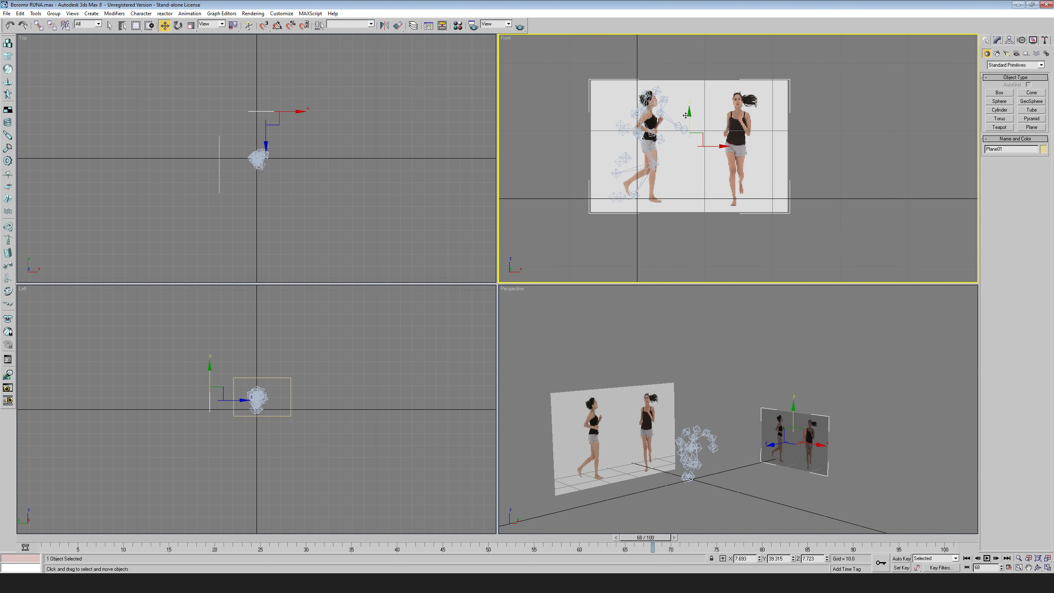
left_click_drag(685, 115, 686, 110)
- Fine-tune the original plane's scale and move it to about X 6.7, overlaying the side-view runner on the rig
scroll(774, 178, "up", 3)
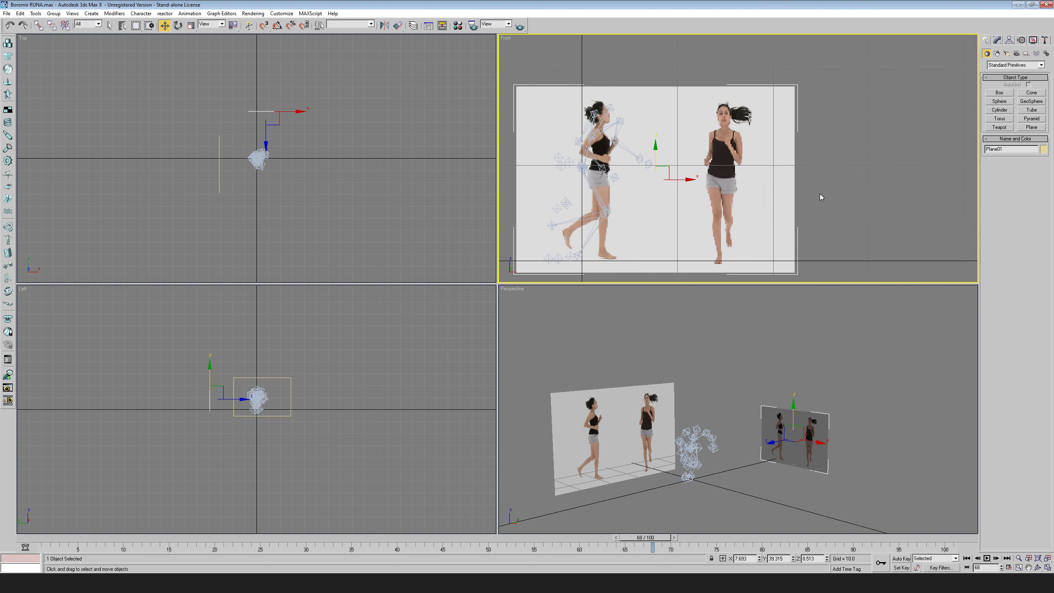
key("r")
left_click_drag(670, 179, 678, 182)
key("w")
middle_click_drag(747, 228, 770, 185)
middle_click_drag(640, 416, 660, 398)
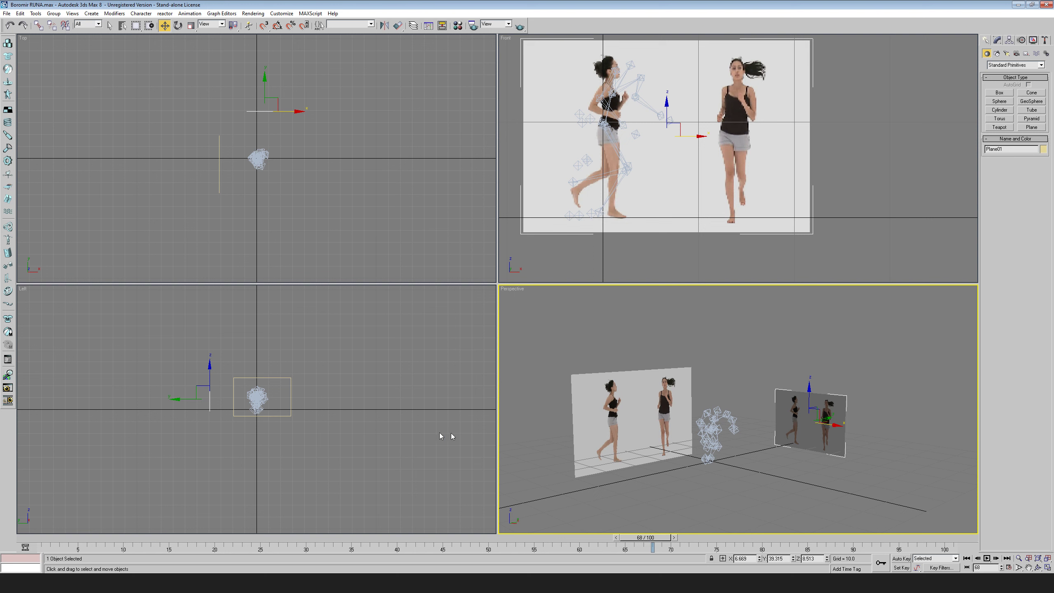
- Set the Left viewport to Smooth + Highlights shading and change it to the Right view
right_click(23, 289)
left_click(62, 306)
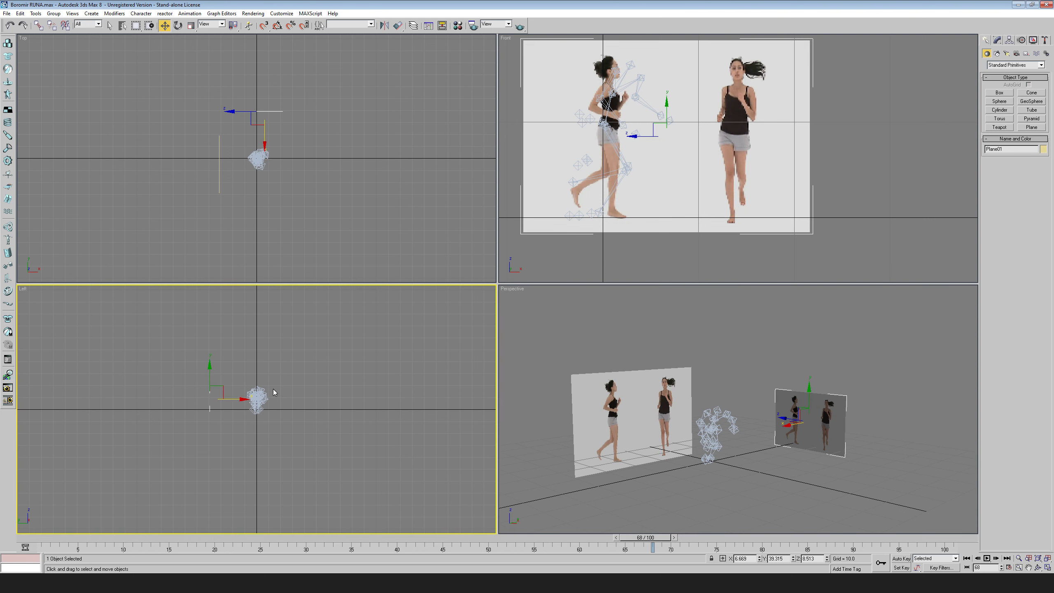
right_click(22, 288)
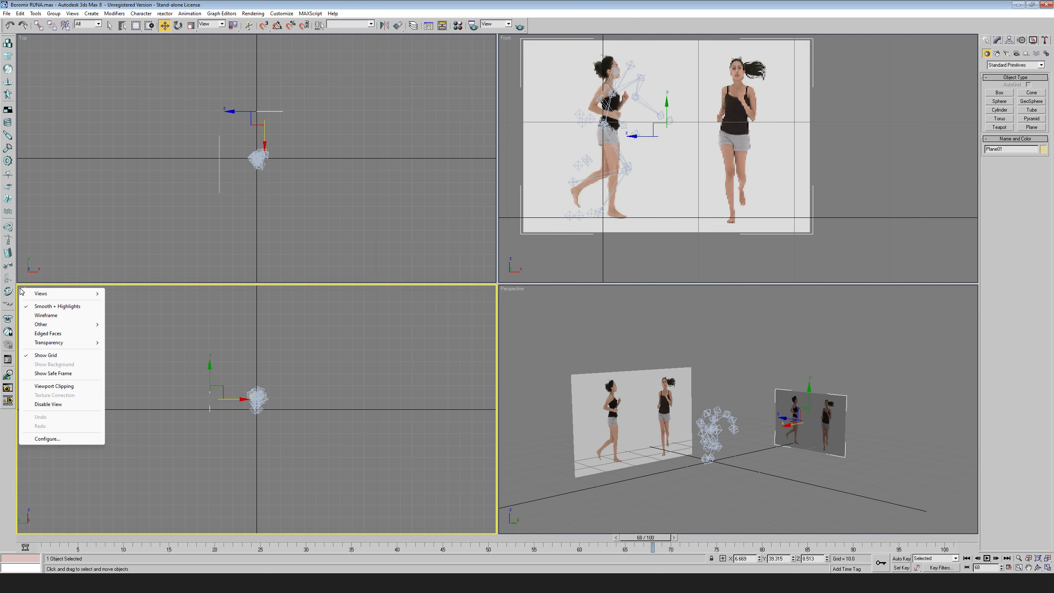
left_click(337, 390)
middle_click_drag(336, 390, 354, 384)
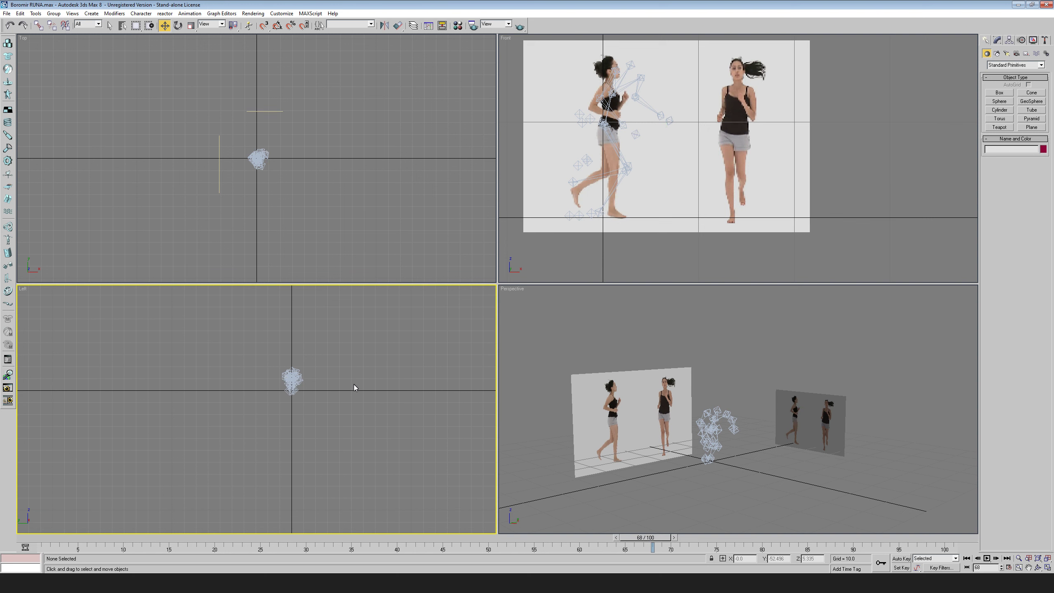
middle_click_drag(774, 451, 778, 437)
scroll(726, 438, "up", 3)
left_click(306, 423)
scroll(241, 378, "up", 3)
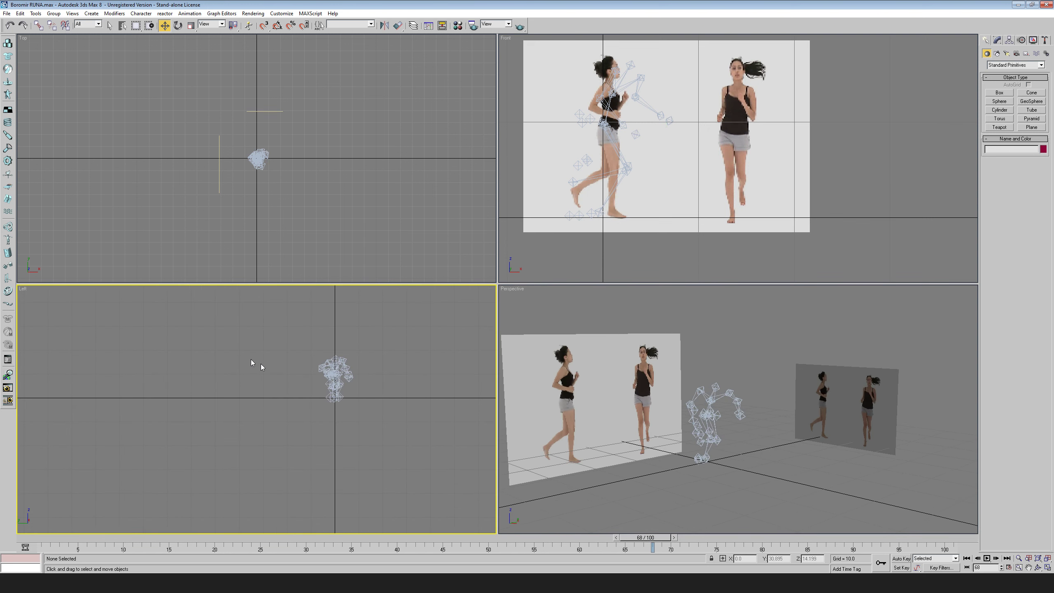
right_click(23, 289)
mouse_move(45, 292)
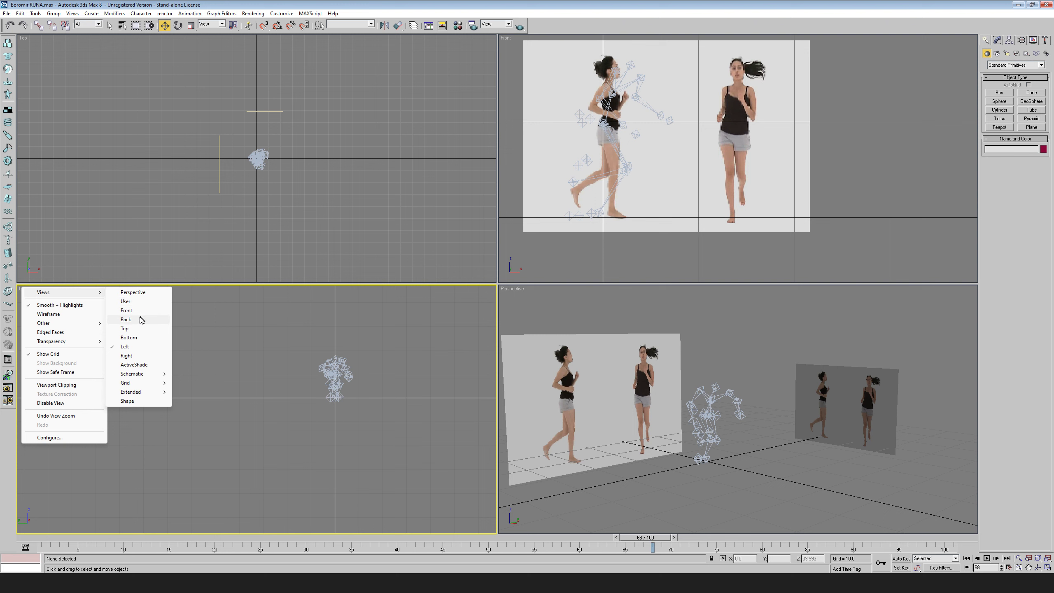
left_click(138, 358)
- Scale the duplicated plane down uniformly to about 60% in the Right view to match the rig's height
middle_click_drag(306, 398, 383, 412)
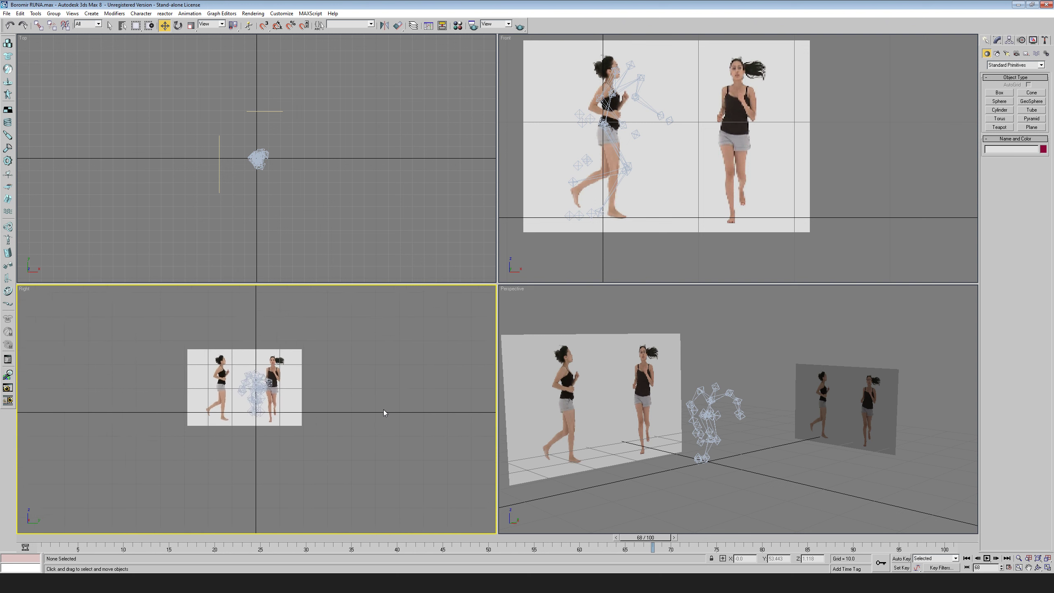
scroll(383, 411, "up", 4)
left_click(350, 382)
middle_click_drag(382, 352, 376, 410)
key("r")
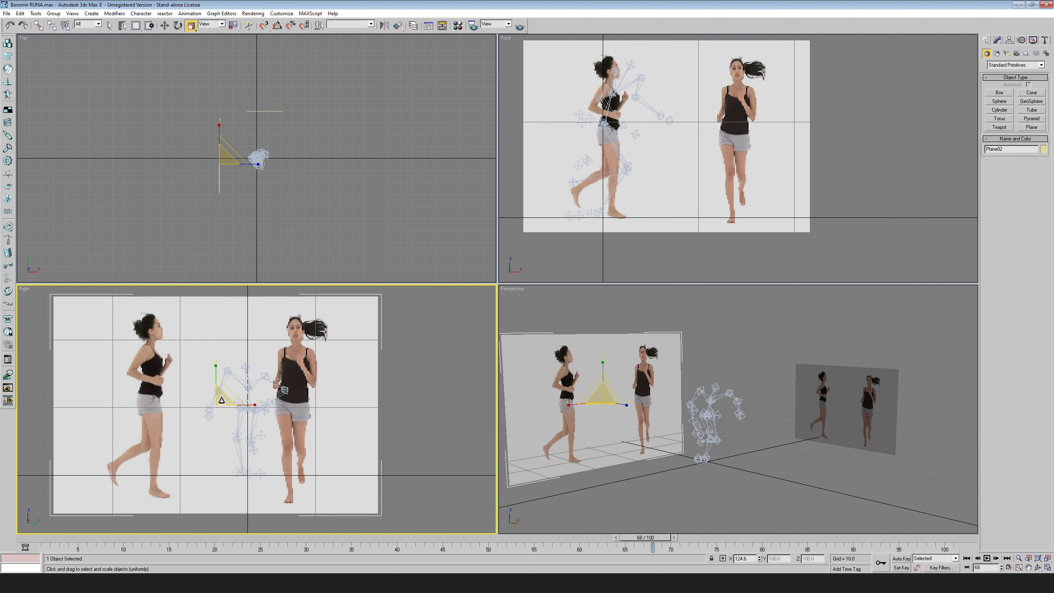
left_click_drag(223, 401, 176, 426)
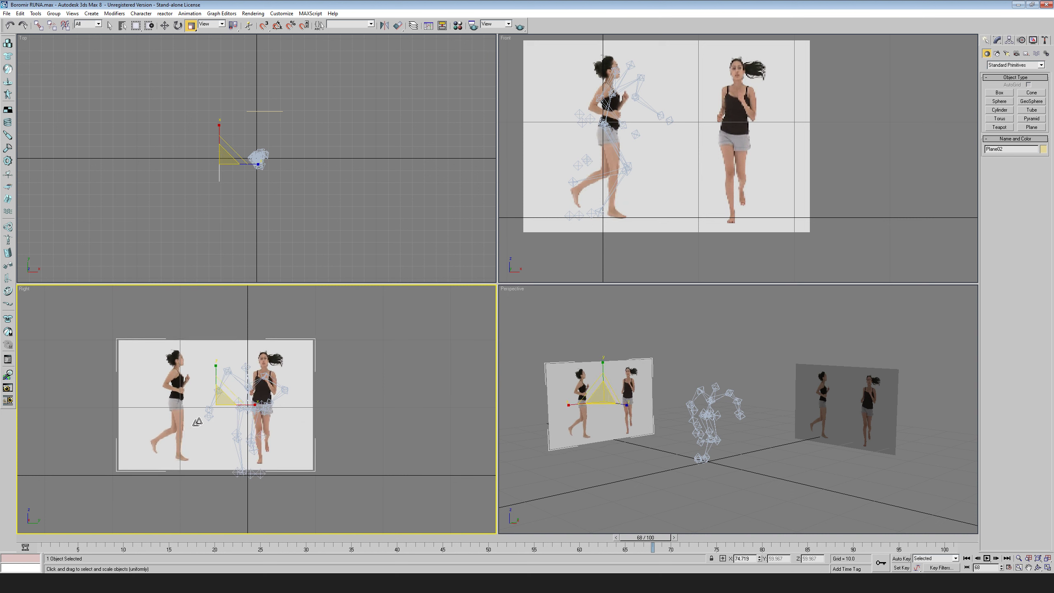
- Move the duplicated plane to about Y -7.0, Z 8.6 so the front-view runner overlays the rig
key("w")
left_click_drag(216, 373, 215, 385)
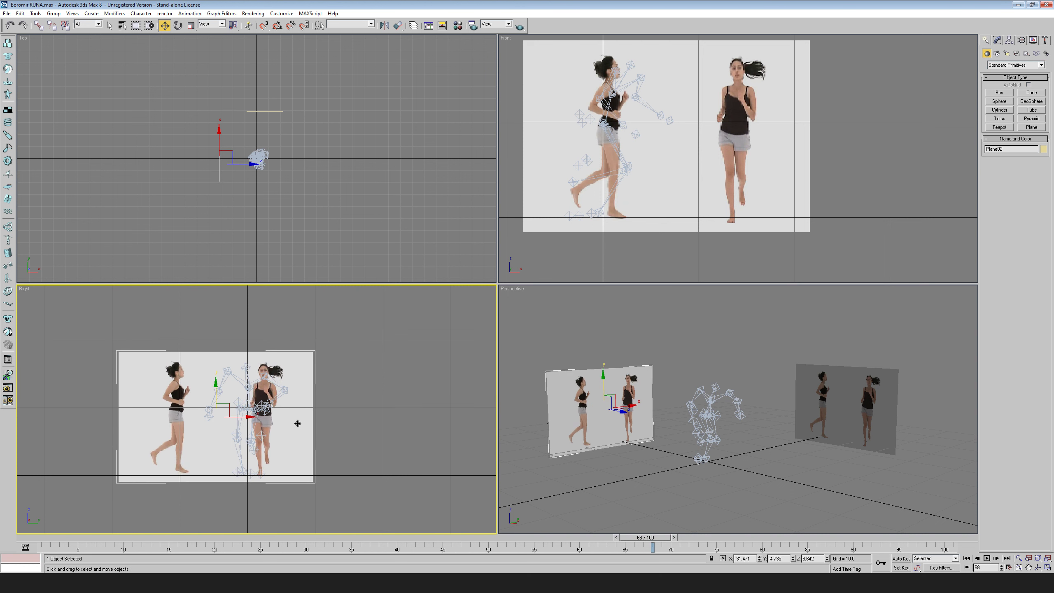
left_click_drag(249, 420, 233, 420)
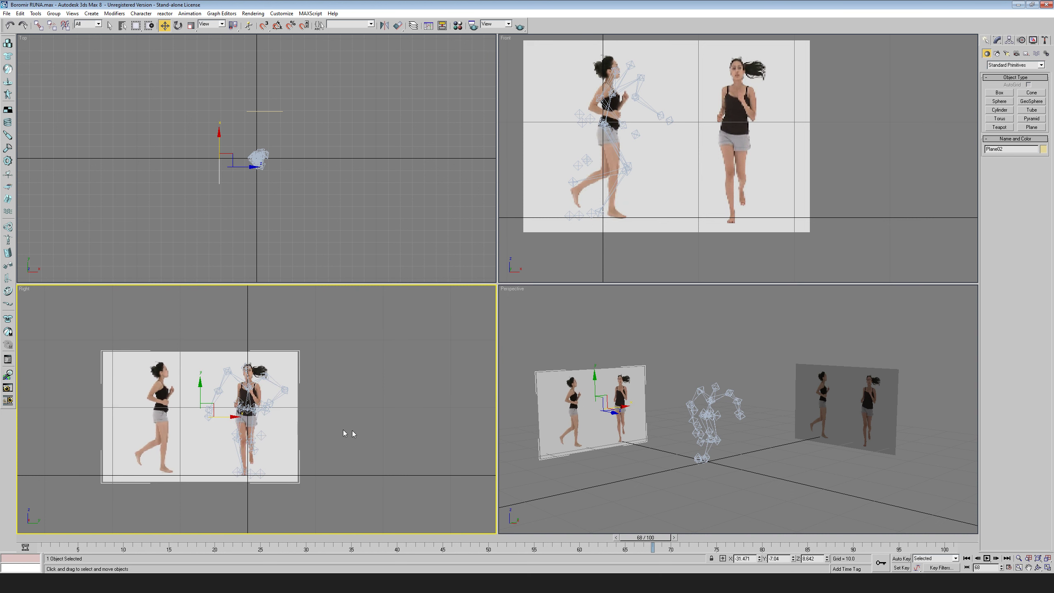
- Play the animation to check the rig against both reference planes, and stop playback
key("alt+Tab")
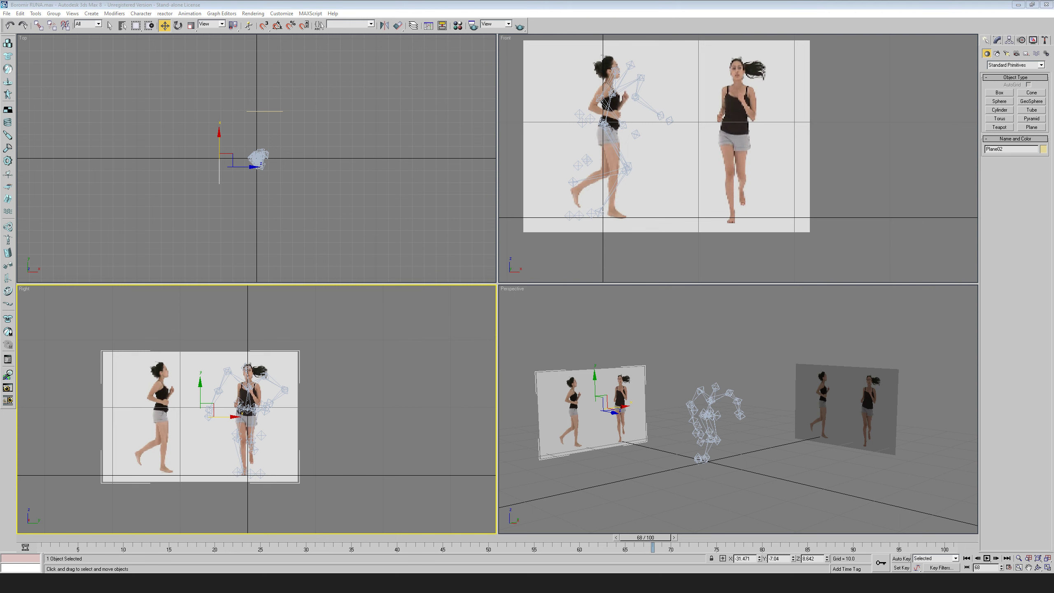
left_click(987, 558)
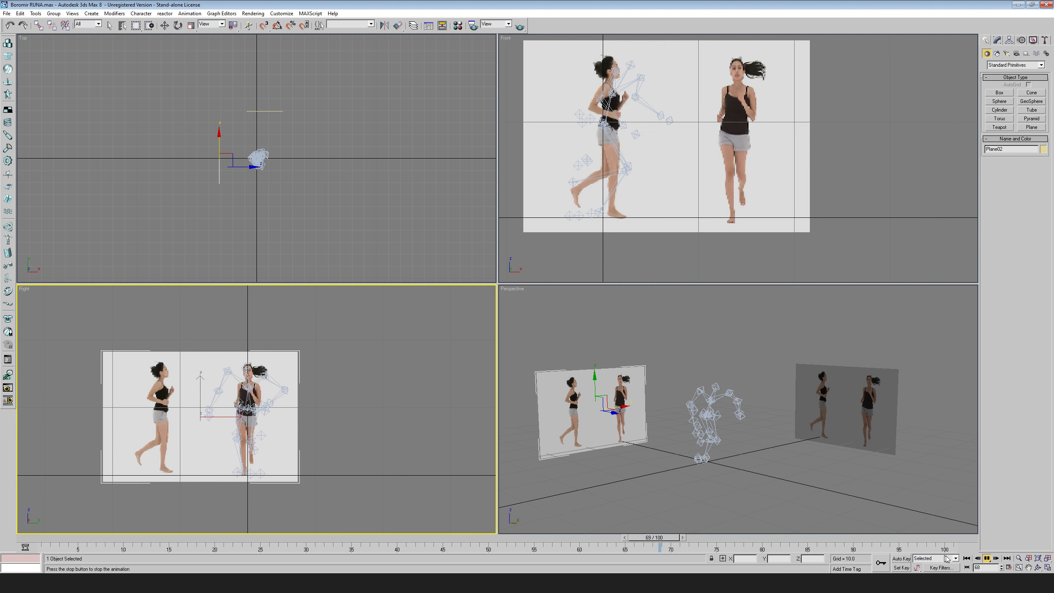
left_click(987, 557)
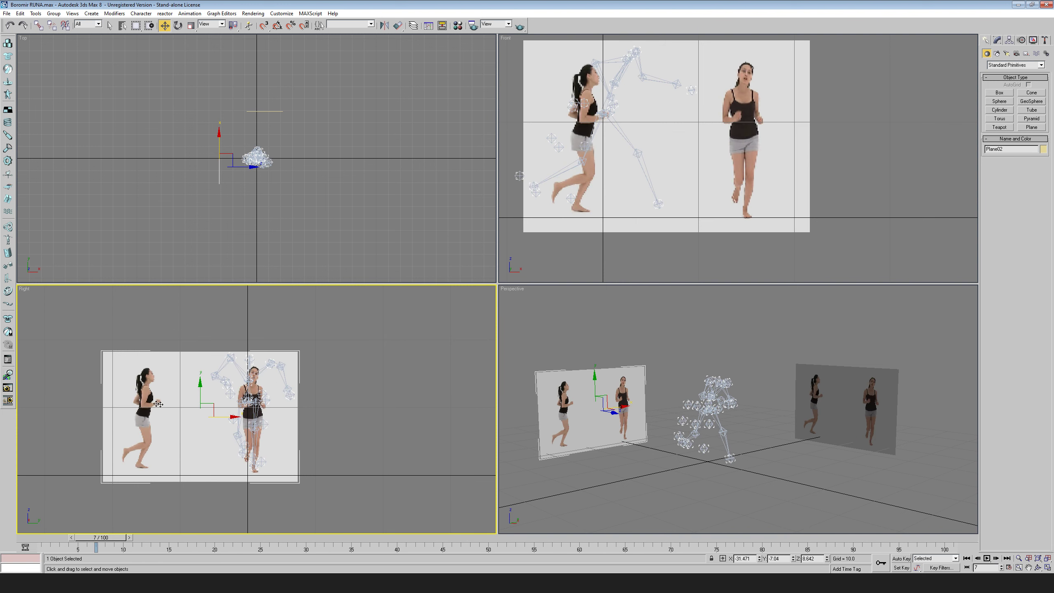
- Scrub between frames 1 and 28 to compare the runner's stride with the rig's pose in the Right view
scroll(316, 473, "up", 2)
middle_click_drag(286, 474, 312, 455)
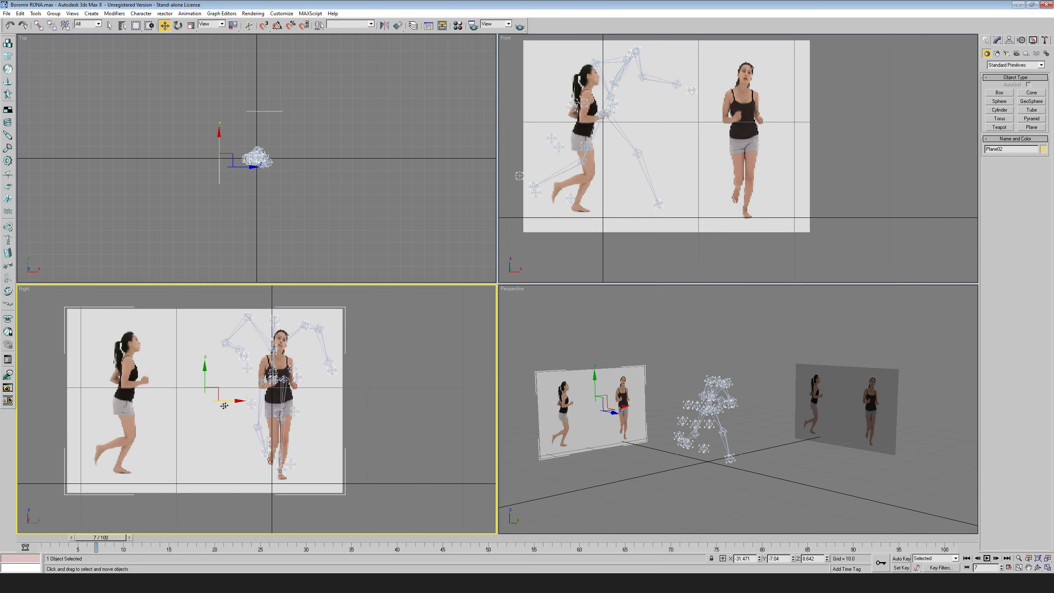
left_click_drag(103, 539, 54, 540)
key("w")
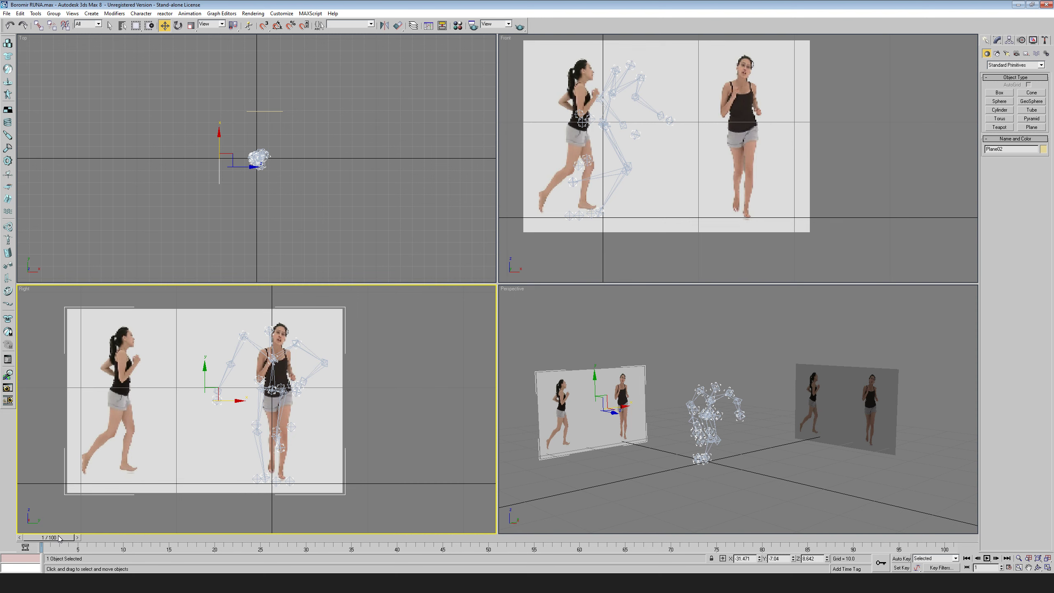
left_click_drag(59, 538, 300, 541)
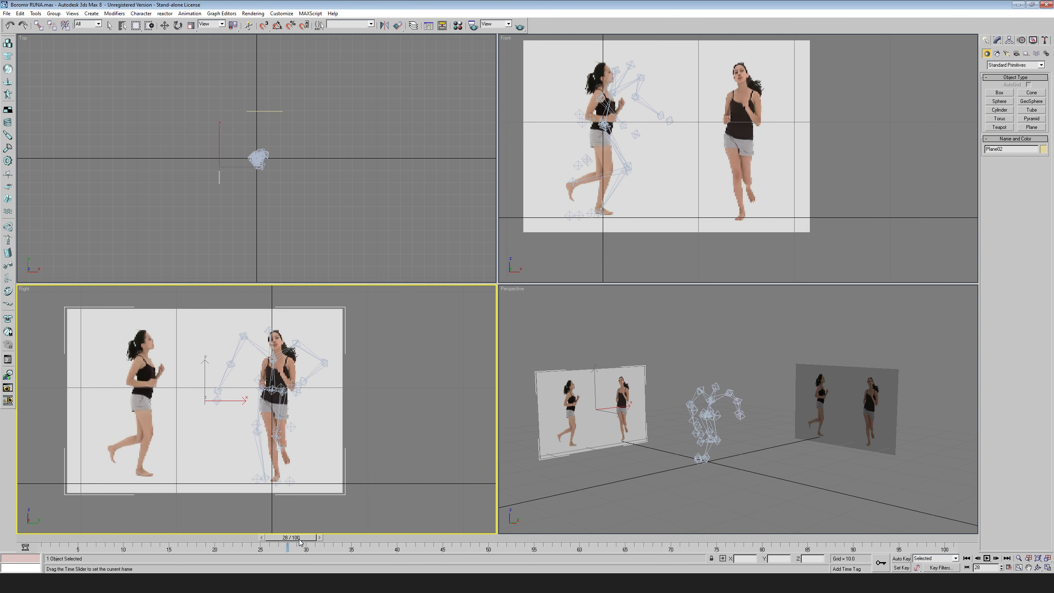
key("w")
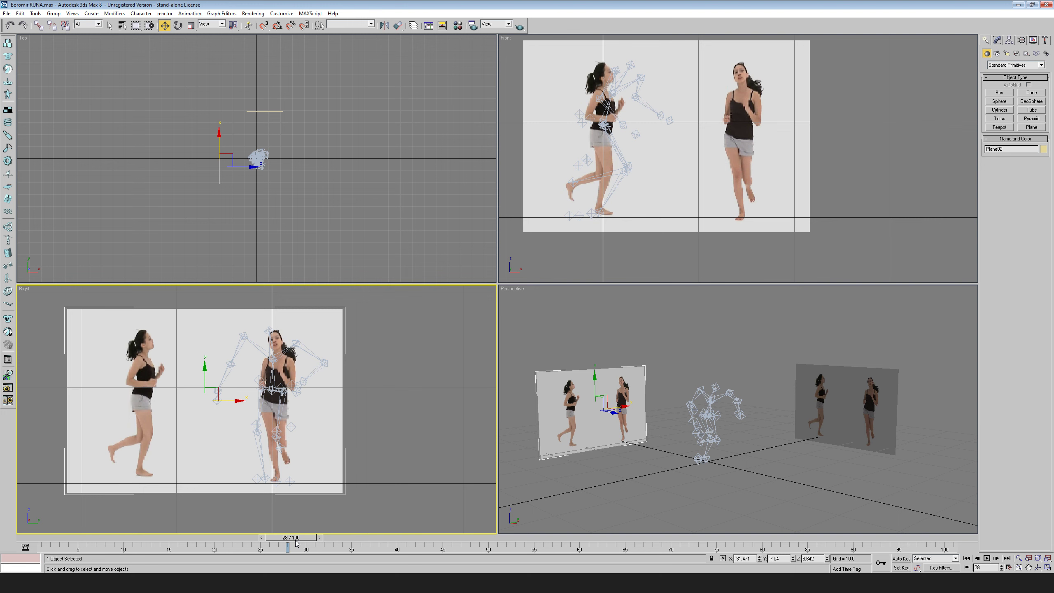
left_click_drag(296, 541, 52, 538)
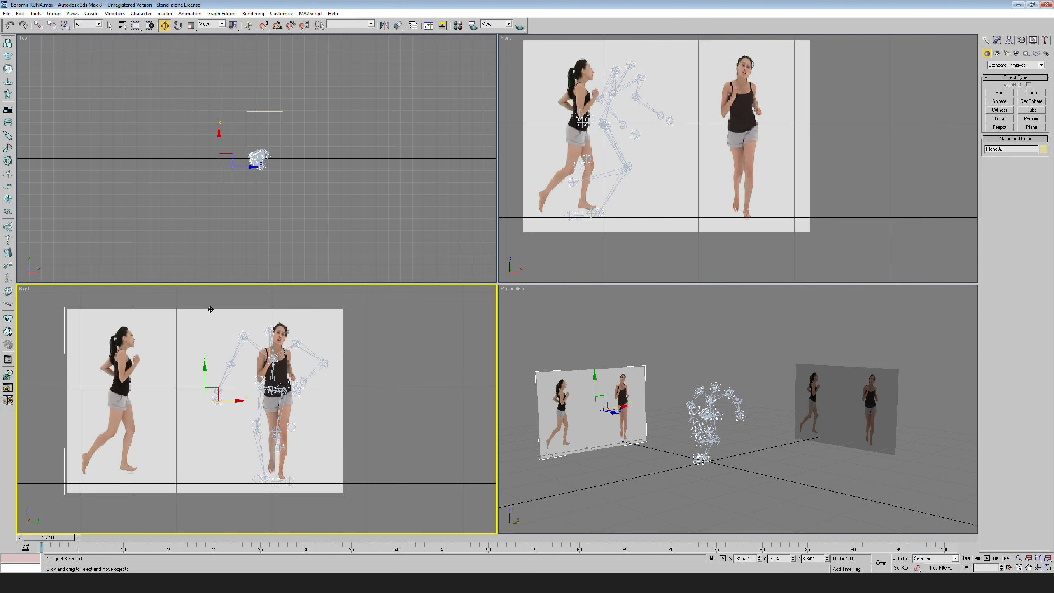
- Select all the rig's bones and move the time slider to frame 25
left_click_drag(371, 478, 437, 544)
left_click_drag(67, 540, 262, 546)
key("w")
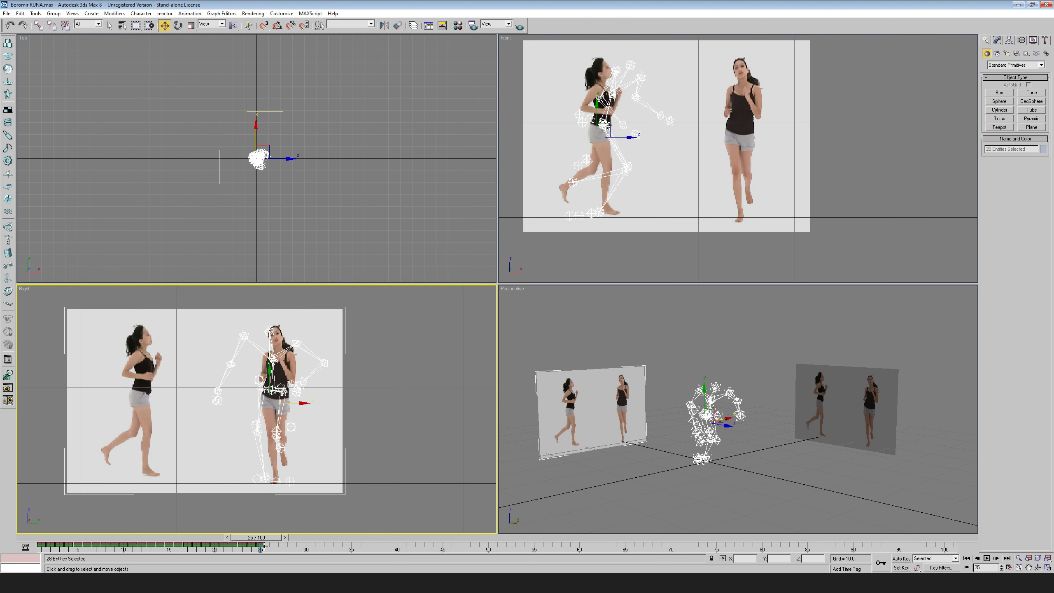